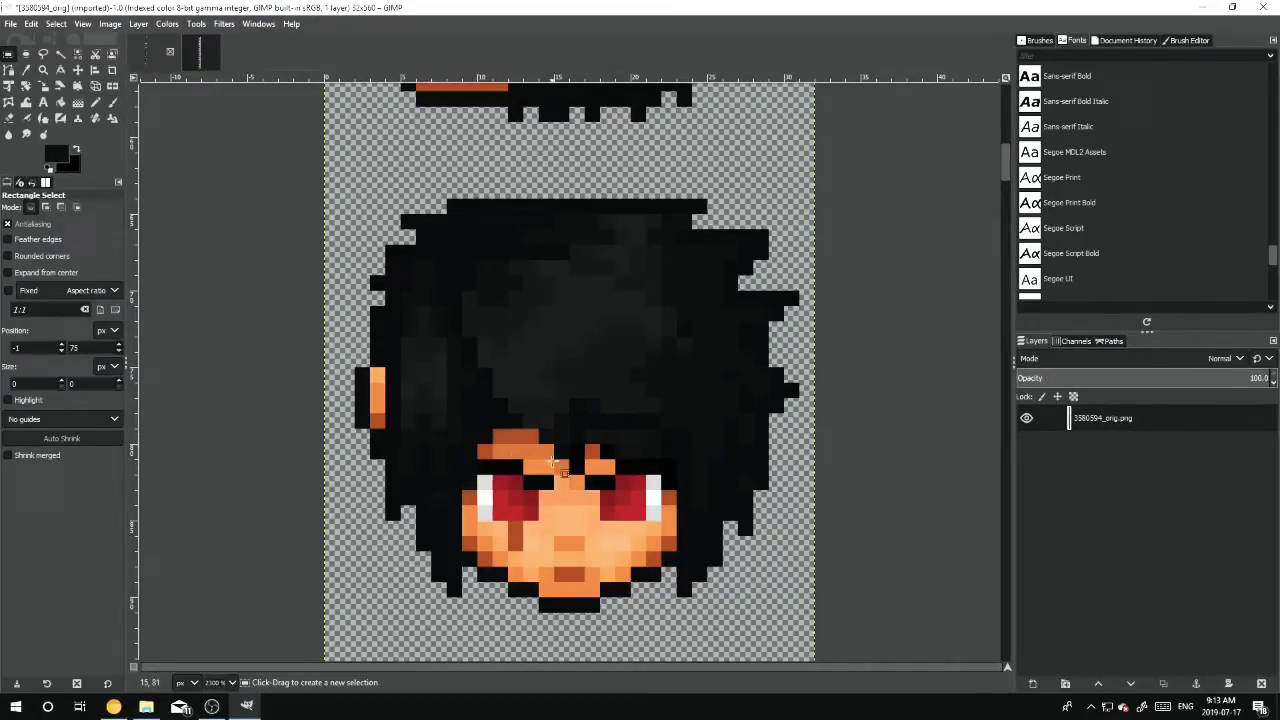
click(10, 23)
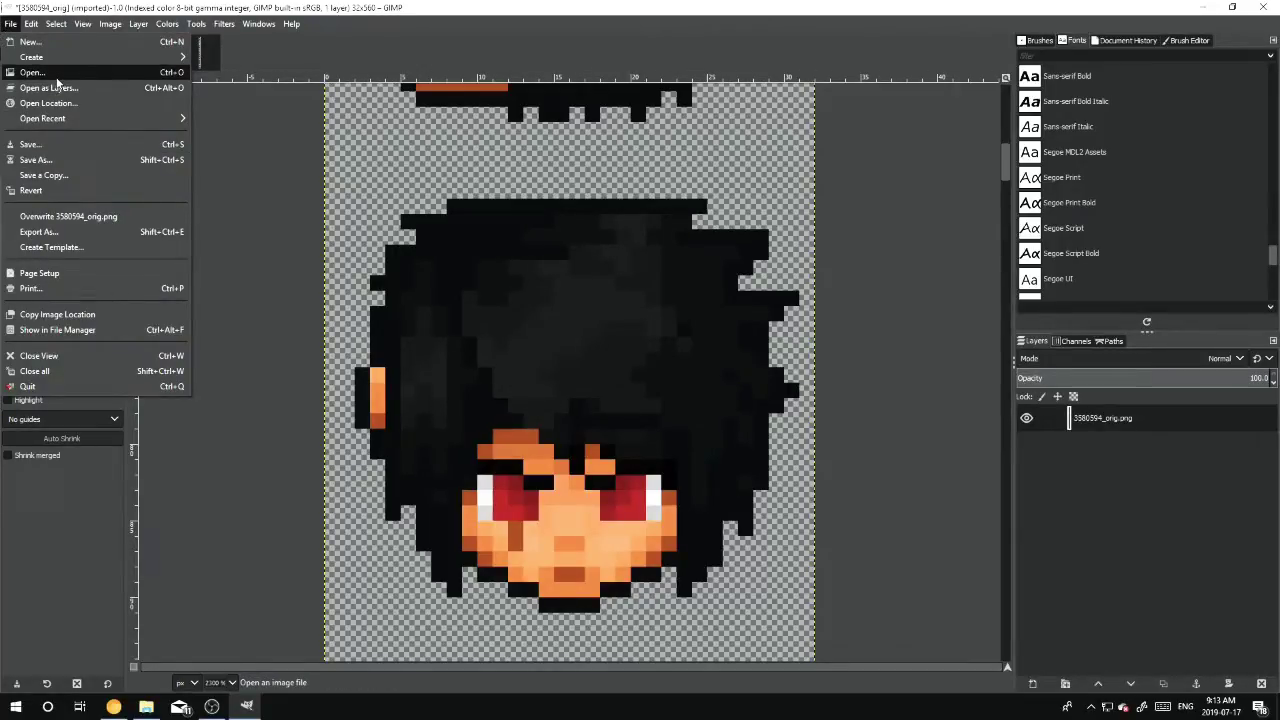
click(630, 383)
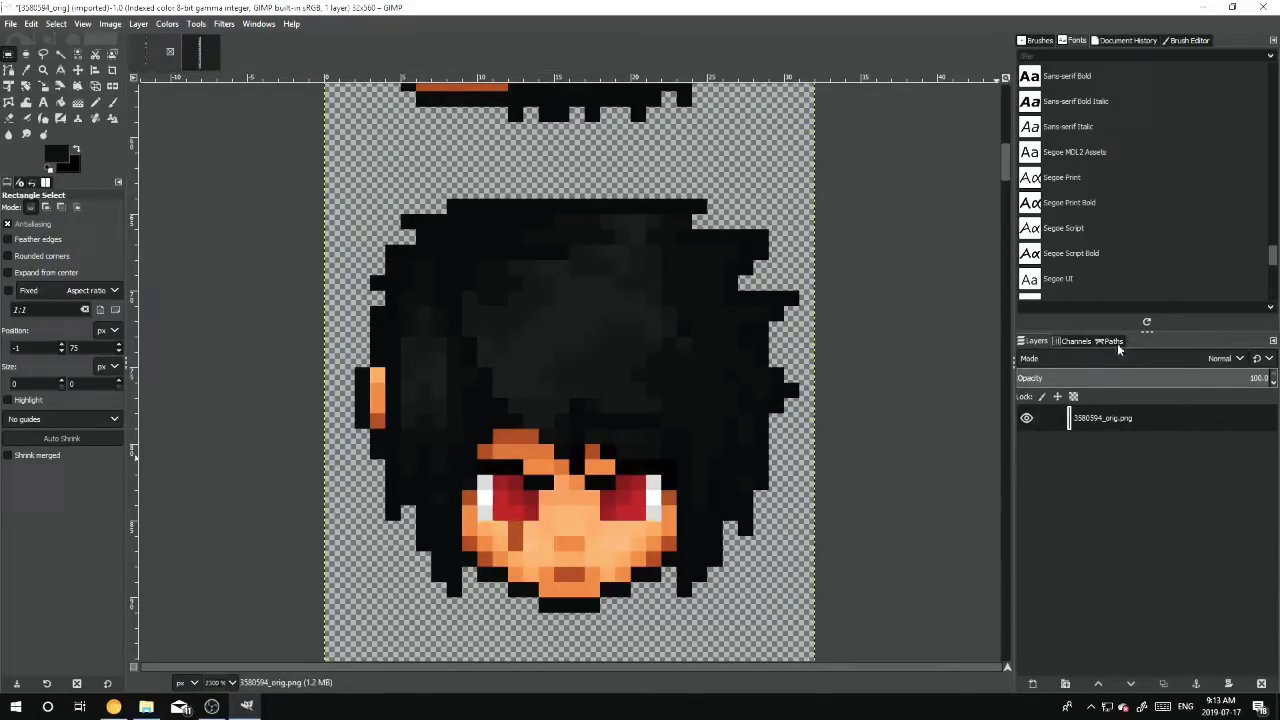
Duplicate the head layer and pencil a black lid across the top of the left eye
right_click(1154, 413)
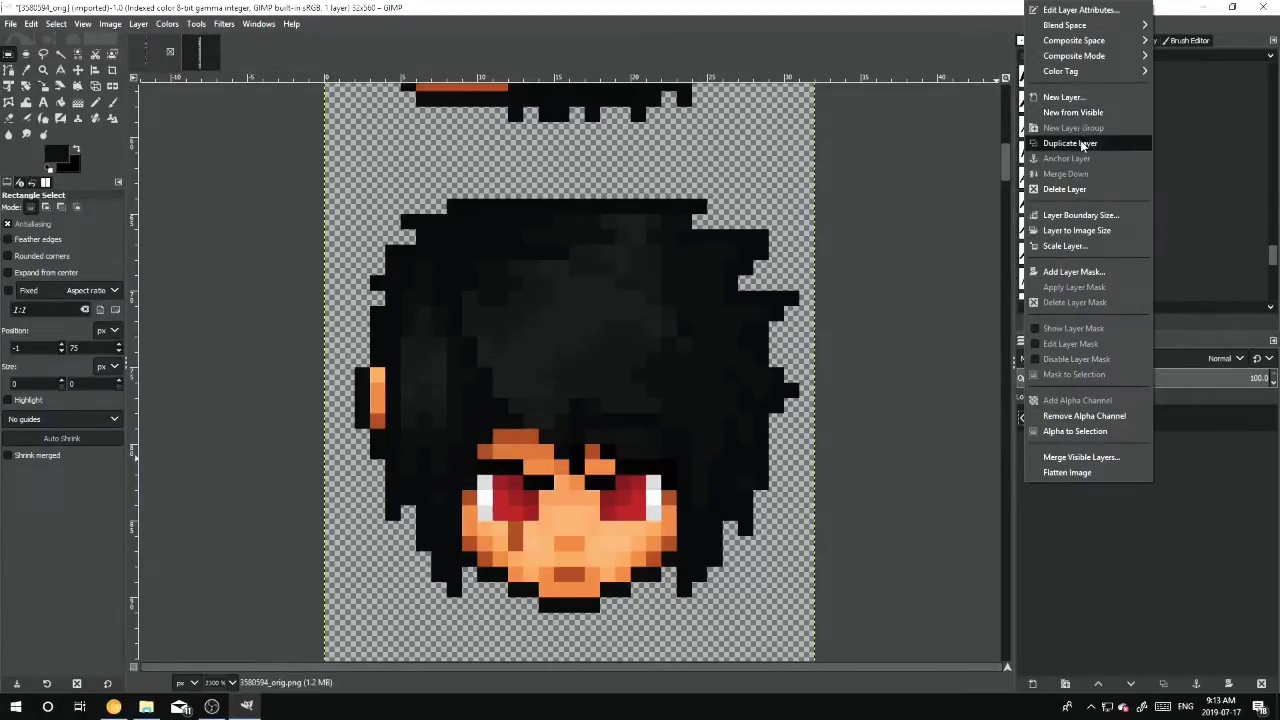
click(1080, 143)
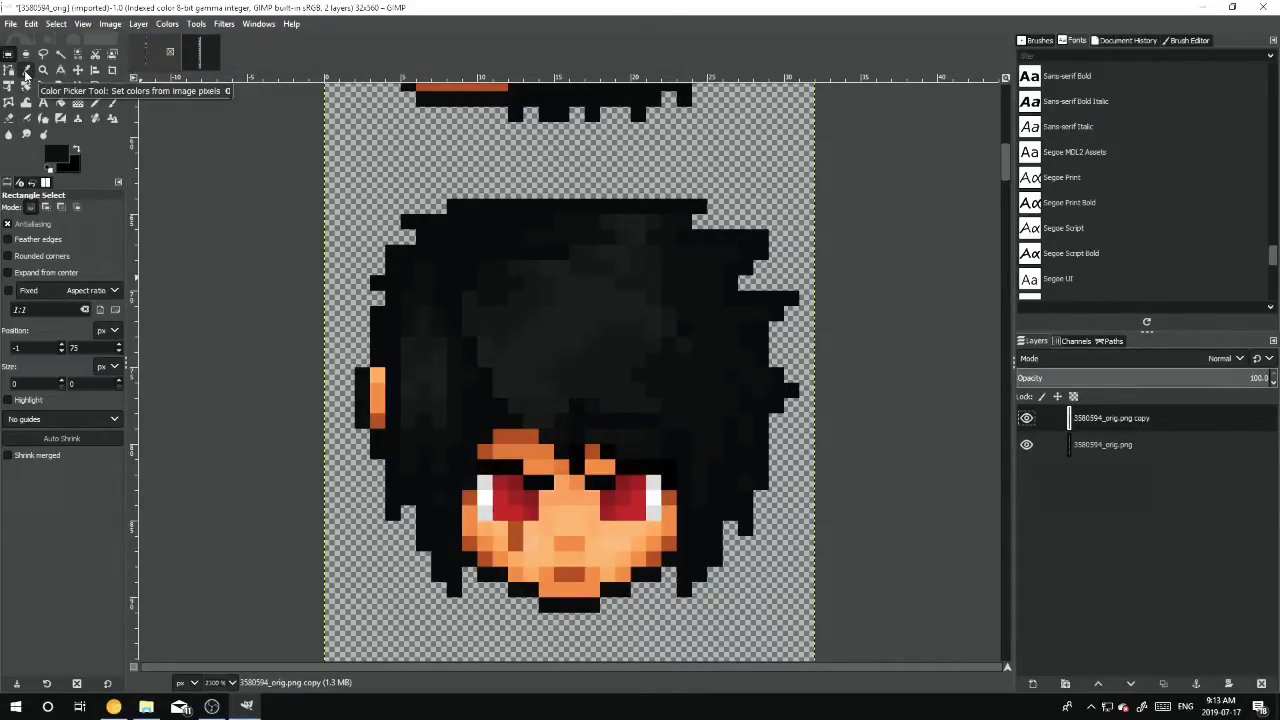
click(26, 70)
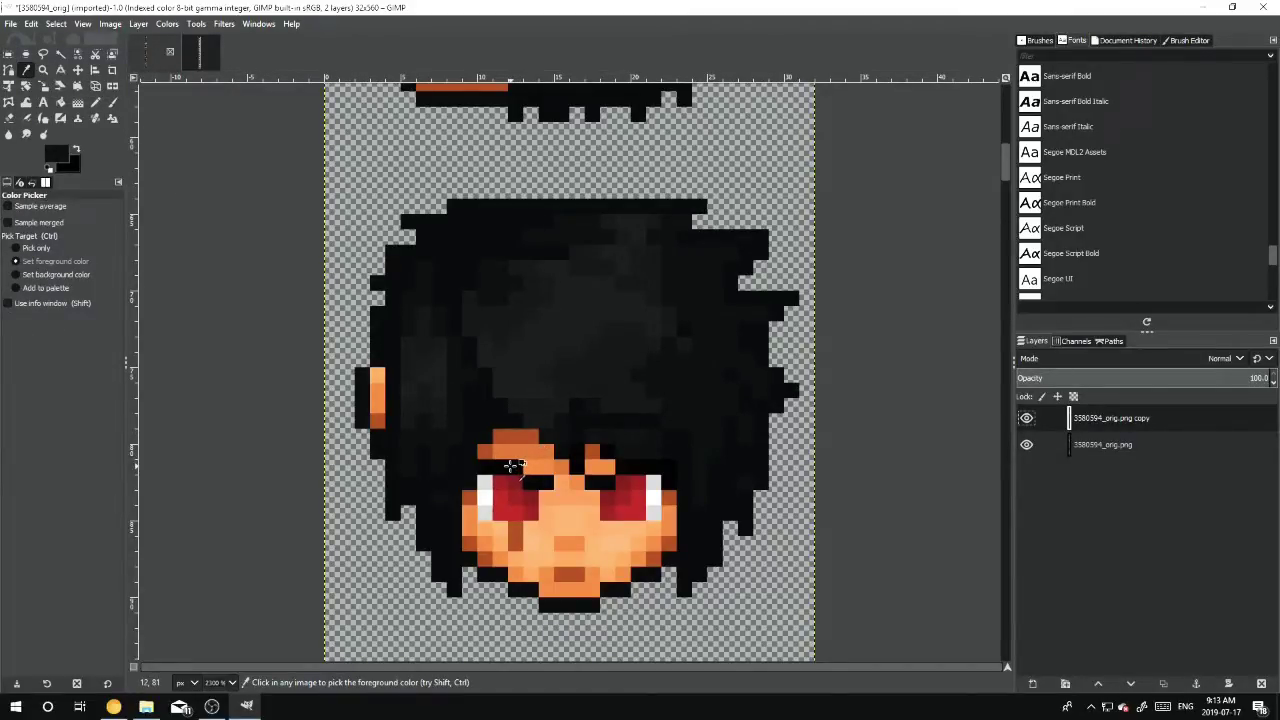
click(511, 466)
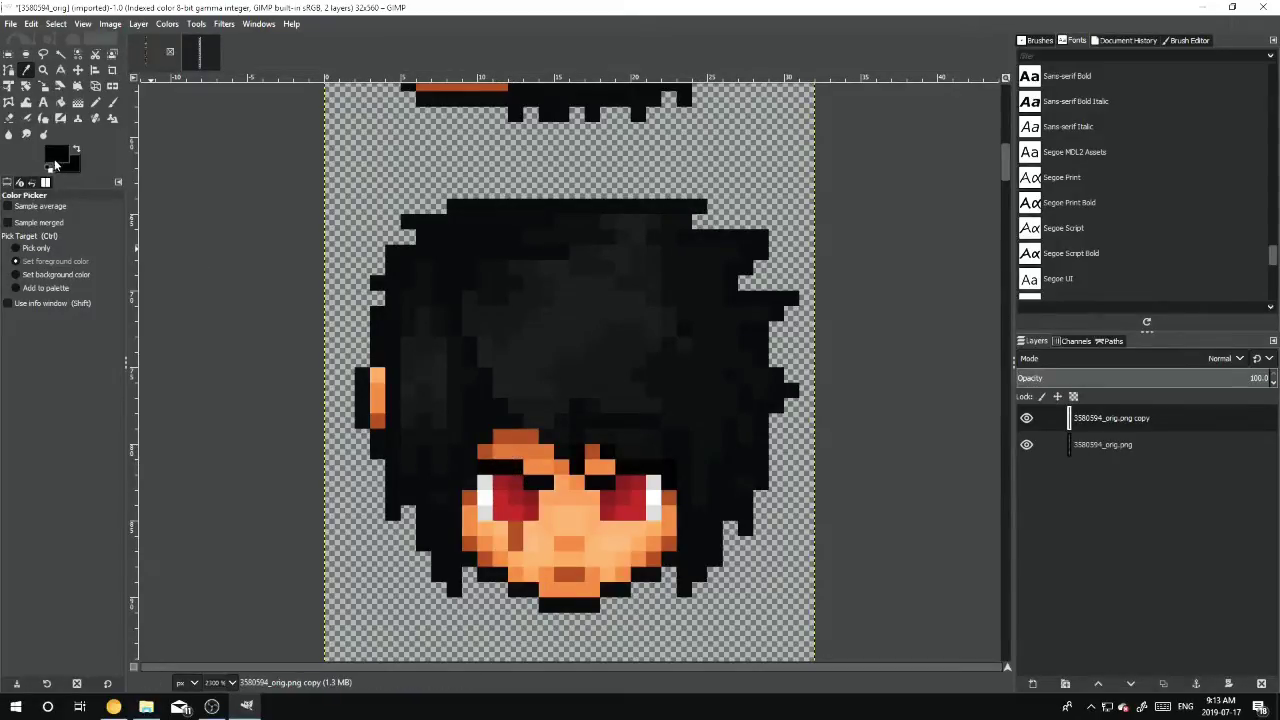
click(96, 102)
mouse_move(497, 492)
mouse_down()
mouse_move(537, 499)
mouse_move(619, 503)
mouse_move(592, 493)
mouse_move(650, 484)
mouse_up()
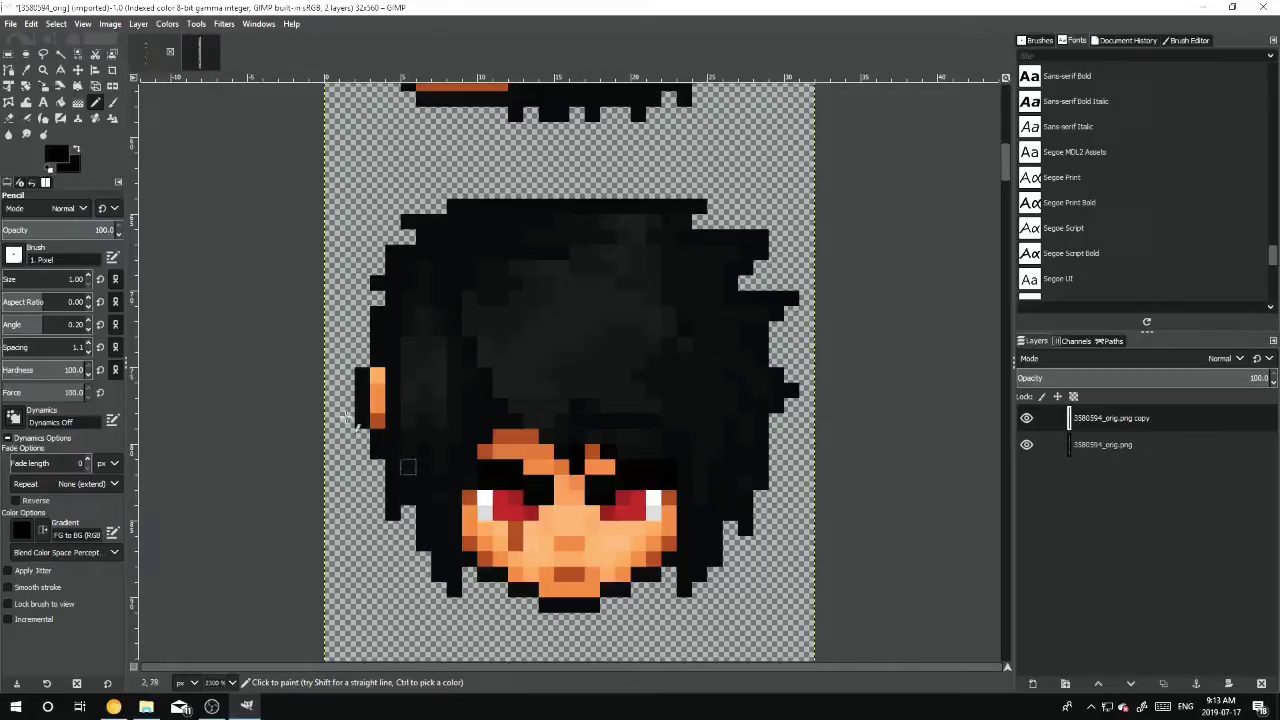
Paint orange skin over the black pixels above the left eye, between the eyes and above the right eye
click(28, 71)
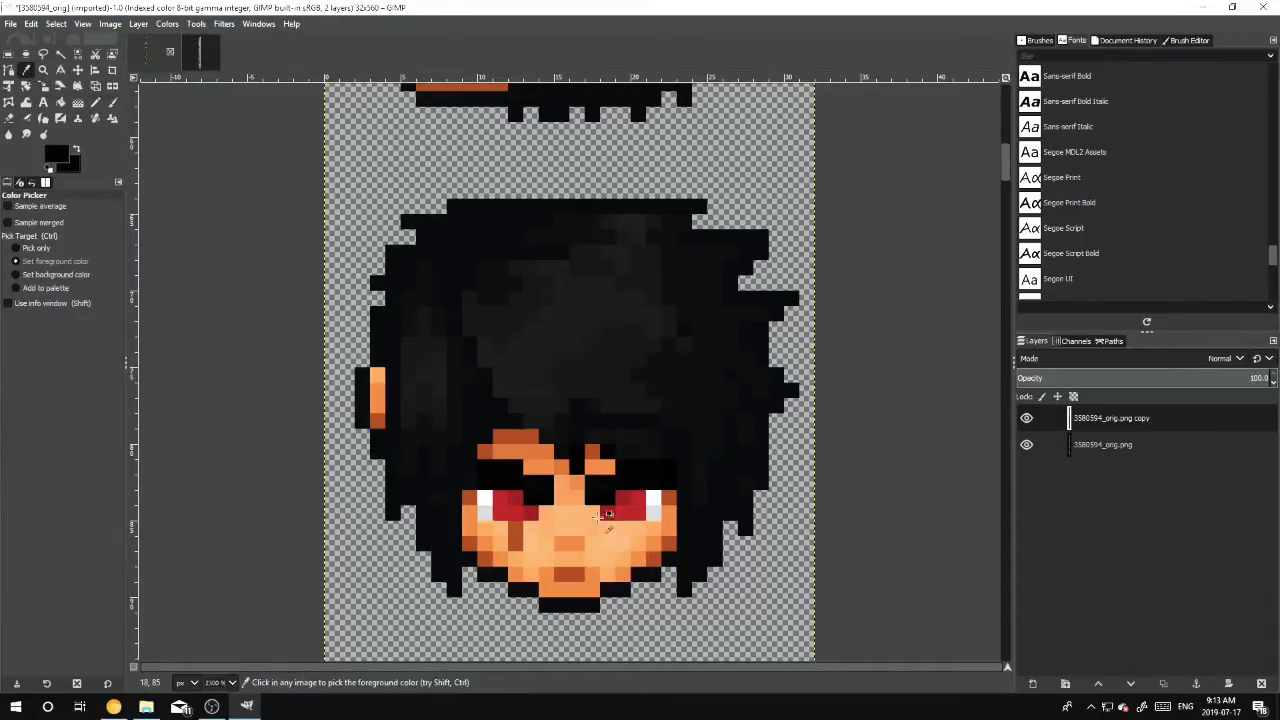
click(575, 491)
click(95, 102)
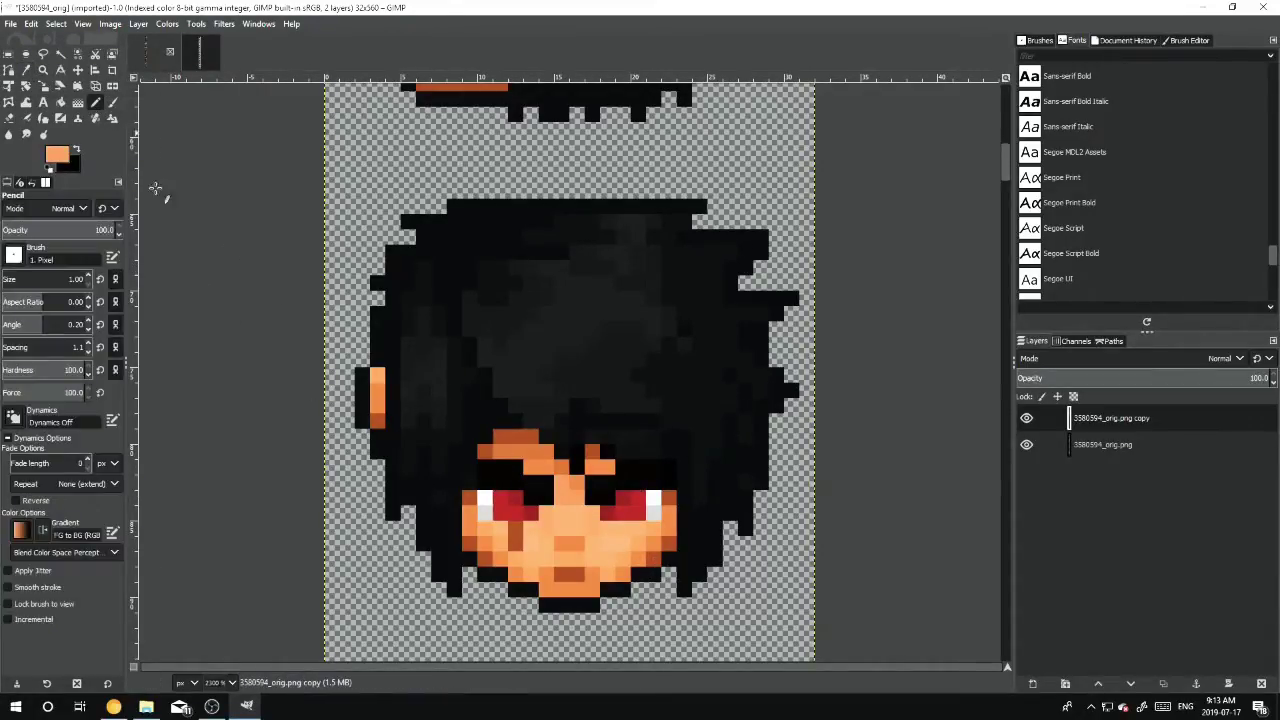
click(520, 468)
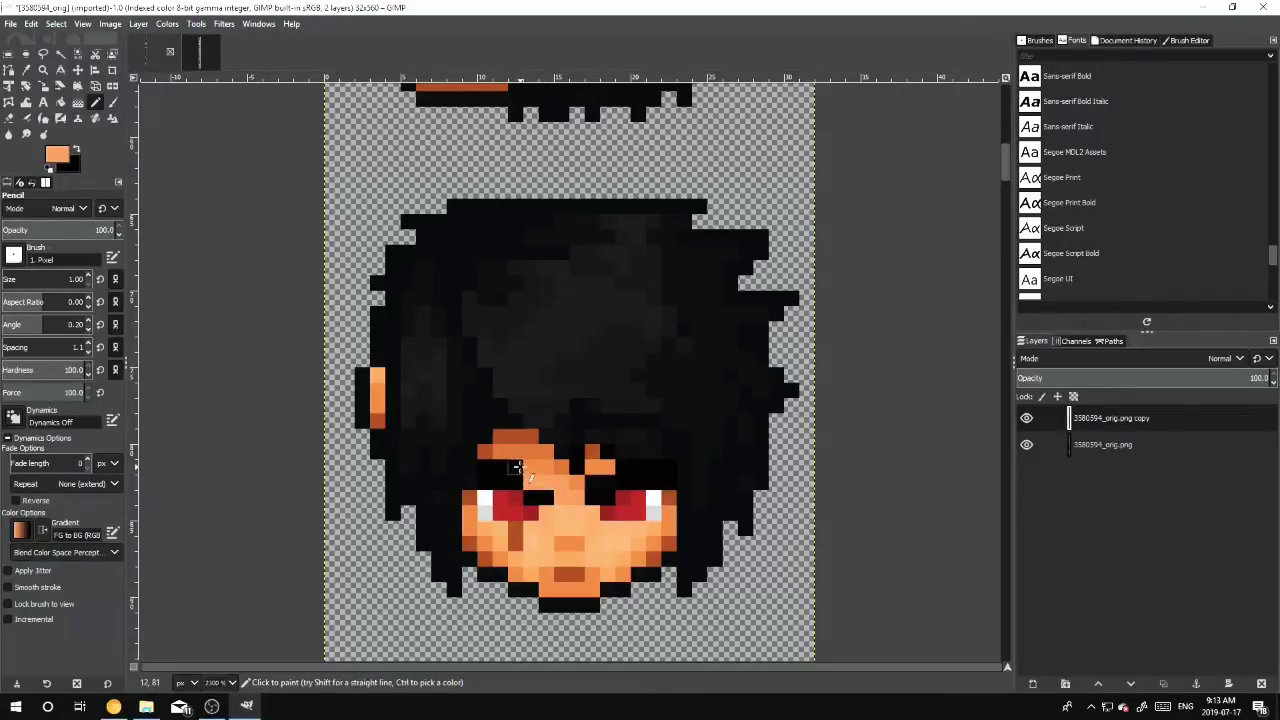
click(505, 468)
click(607, 479)
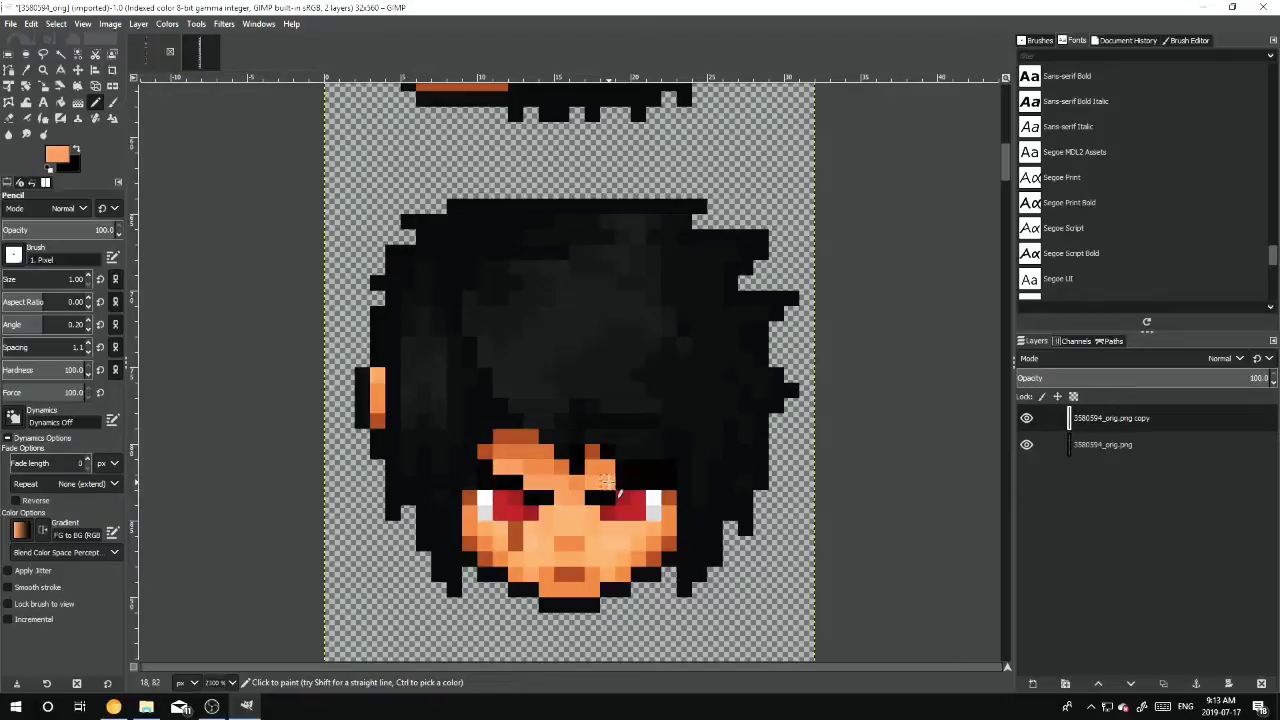
drag(610, 472, 649, 466)
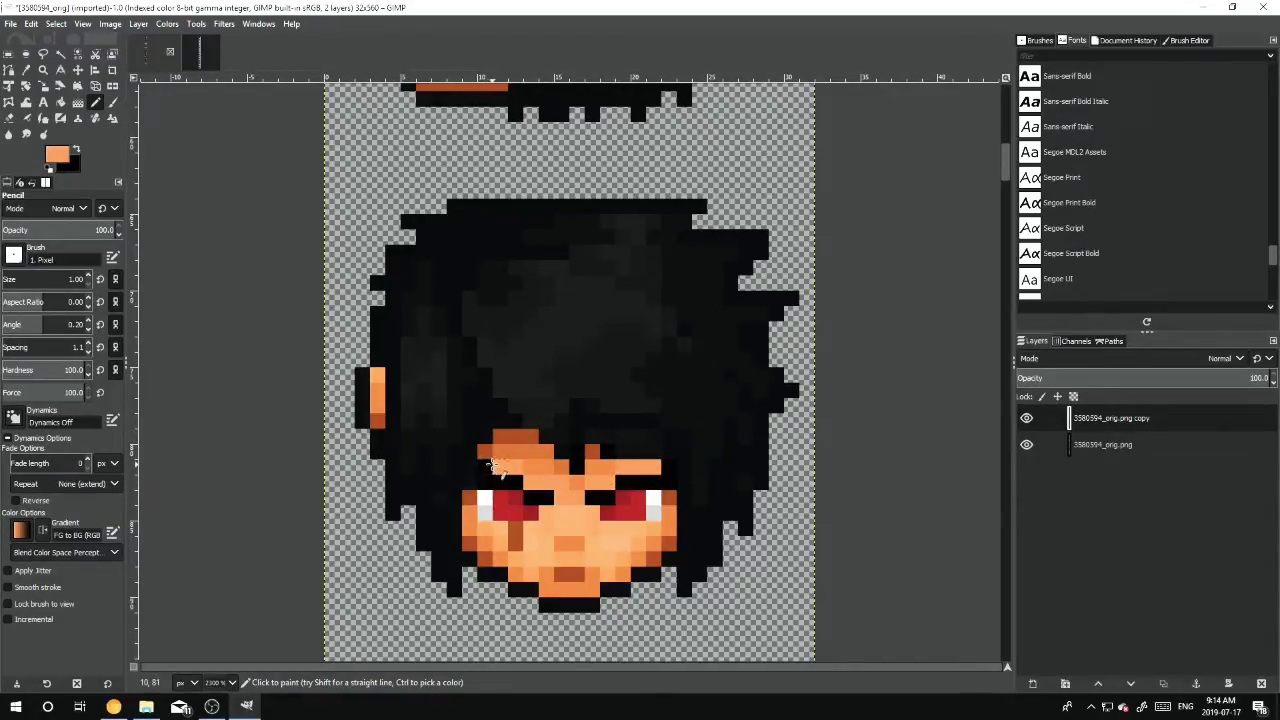
Sample the darker ear orange and repaint a forehead pixel with skin tone
click(26, 70)
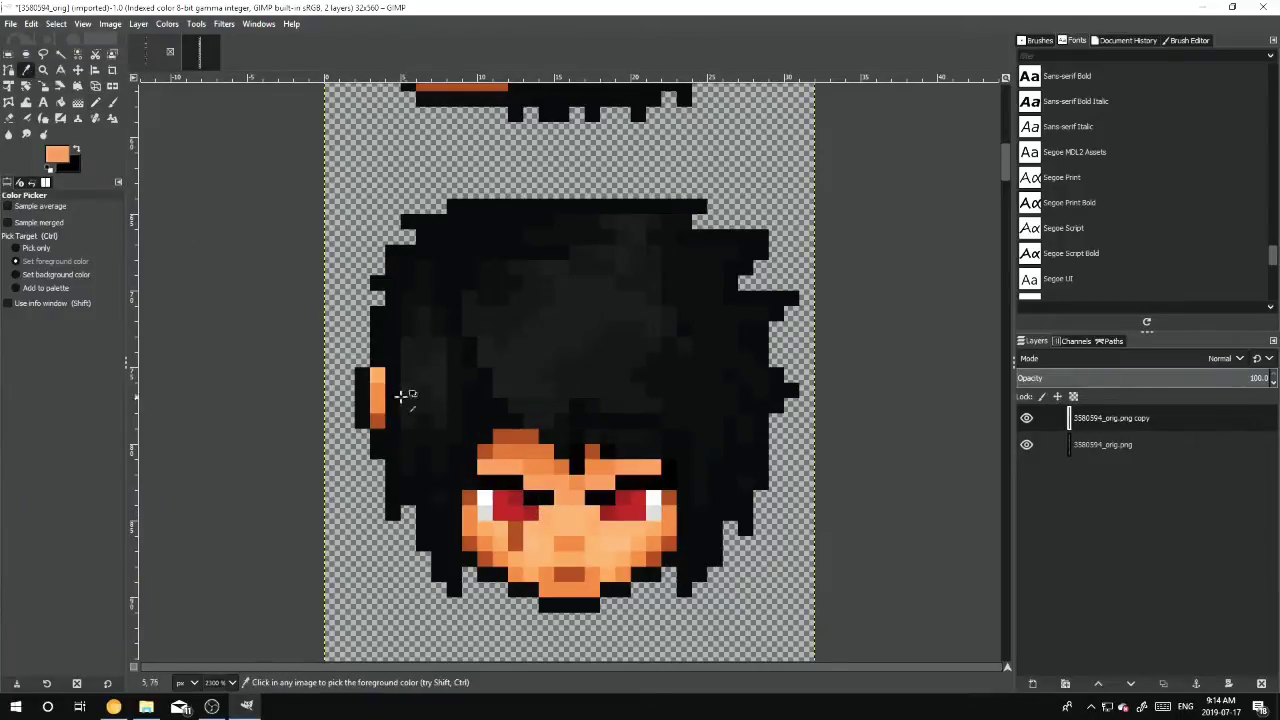
click(500, 445)
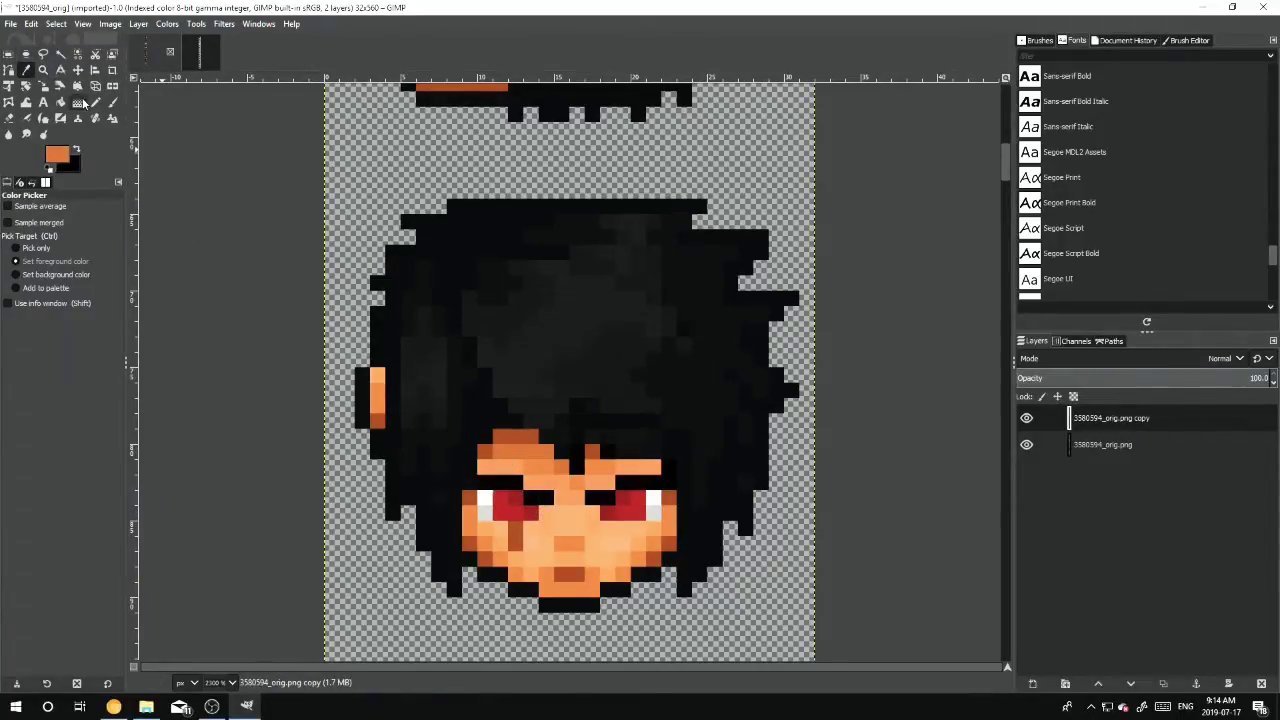
click(95, 102)
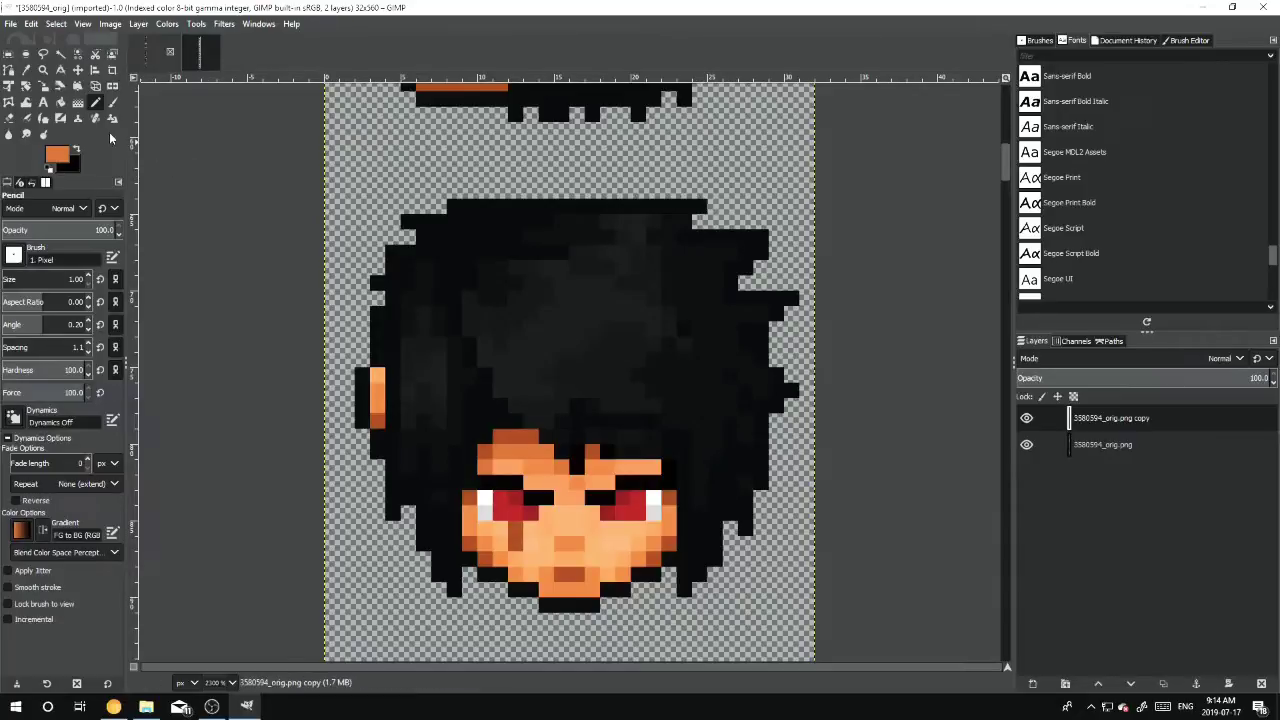
key(o)
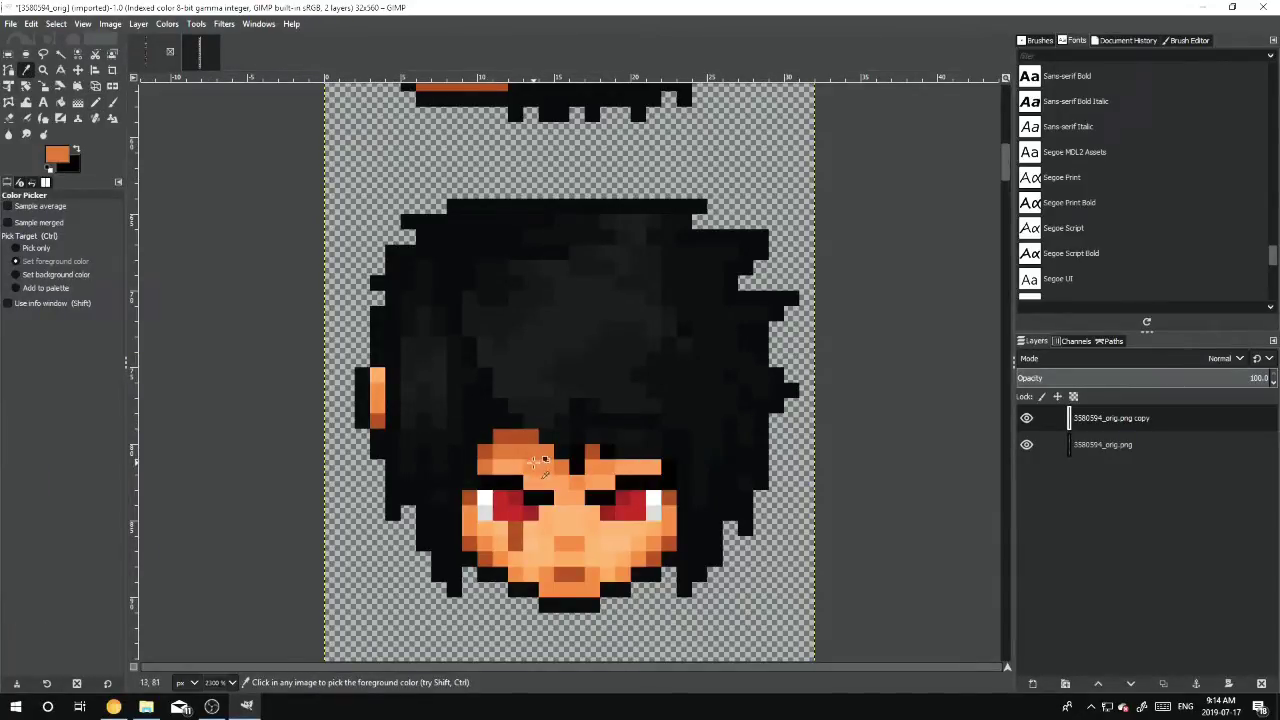
click(95, 102)
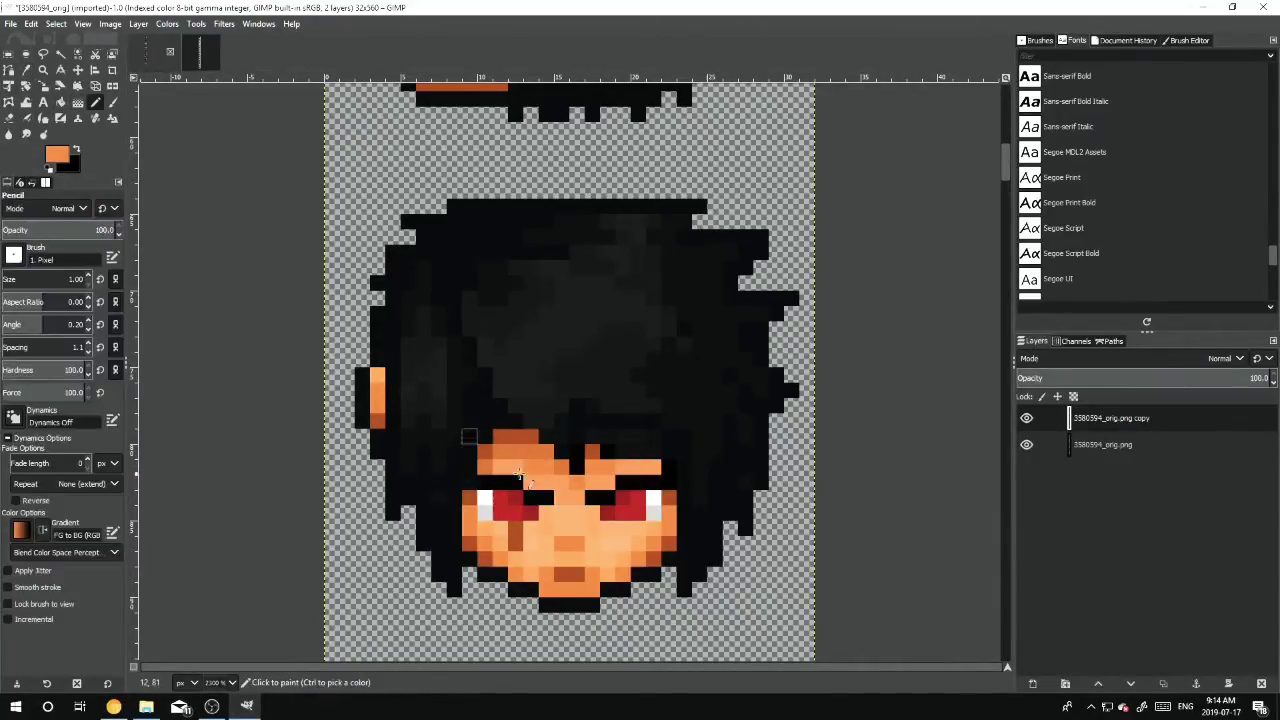
click(512, 470)
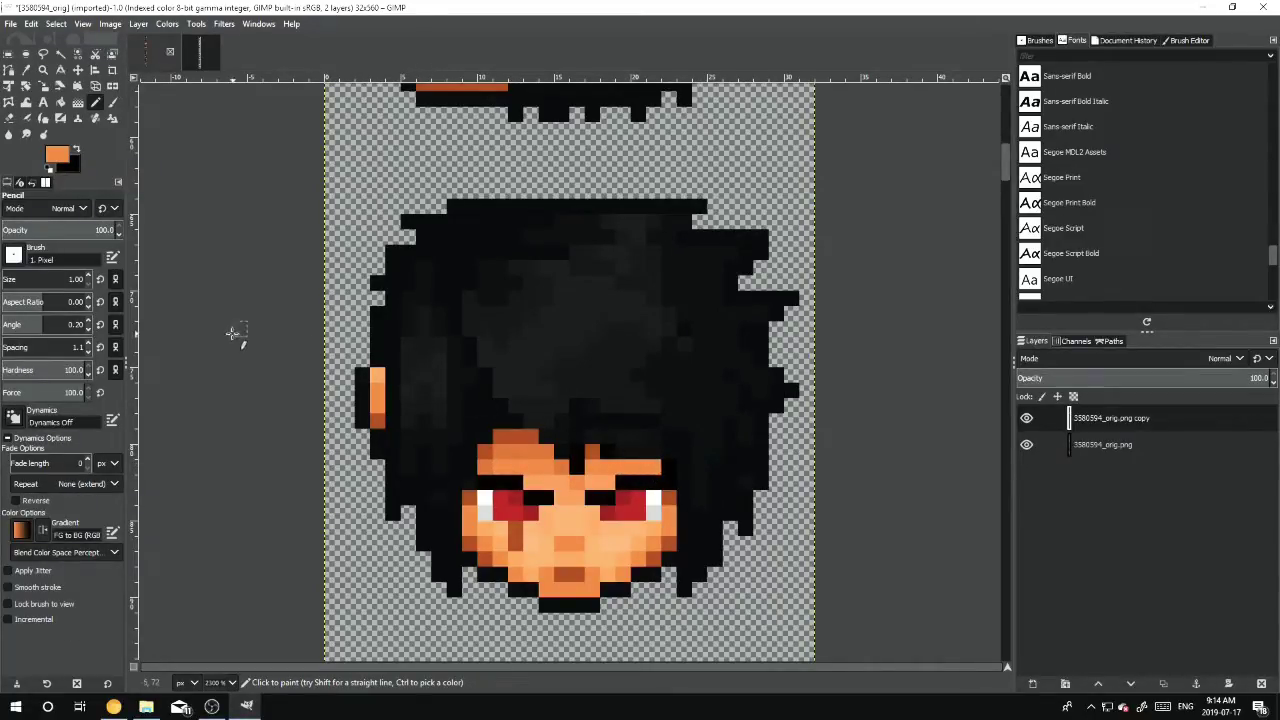
Toggle the edited copy layer's visibility to compare it with the original face
click(9, 56)
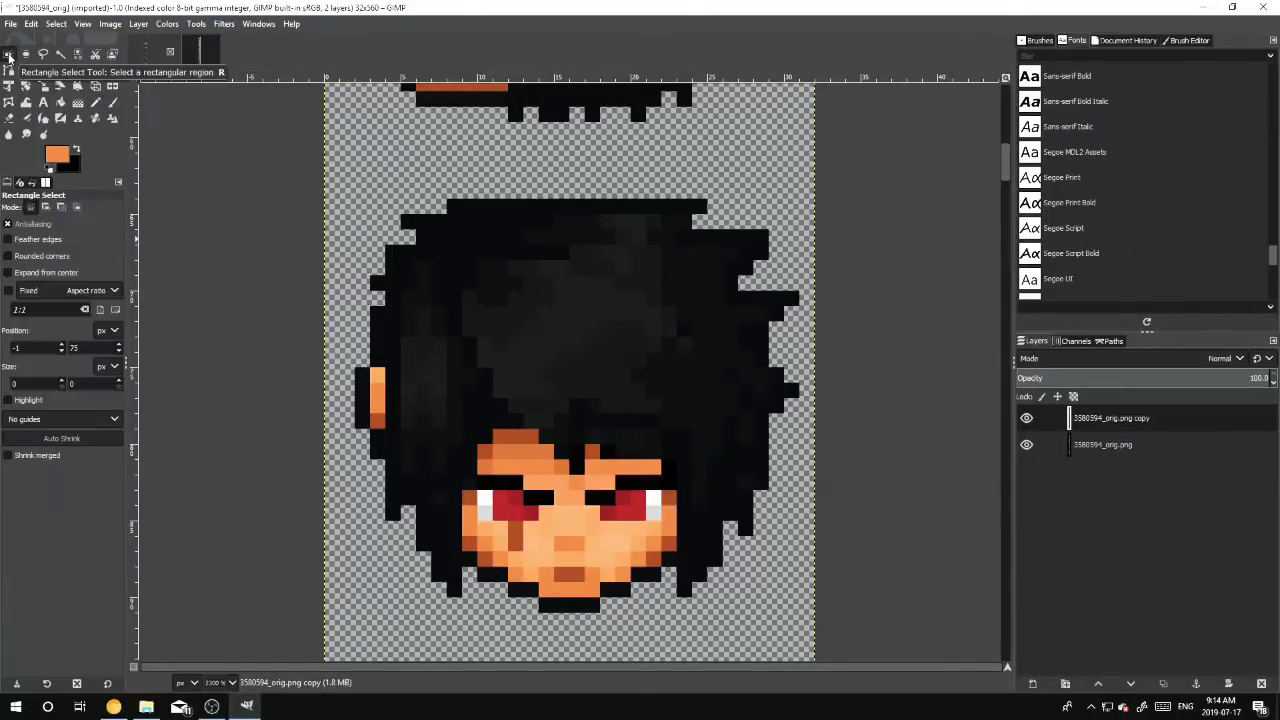
click(1025, 419)
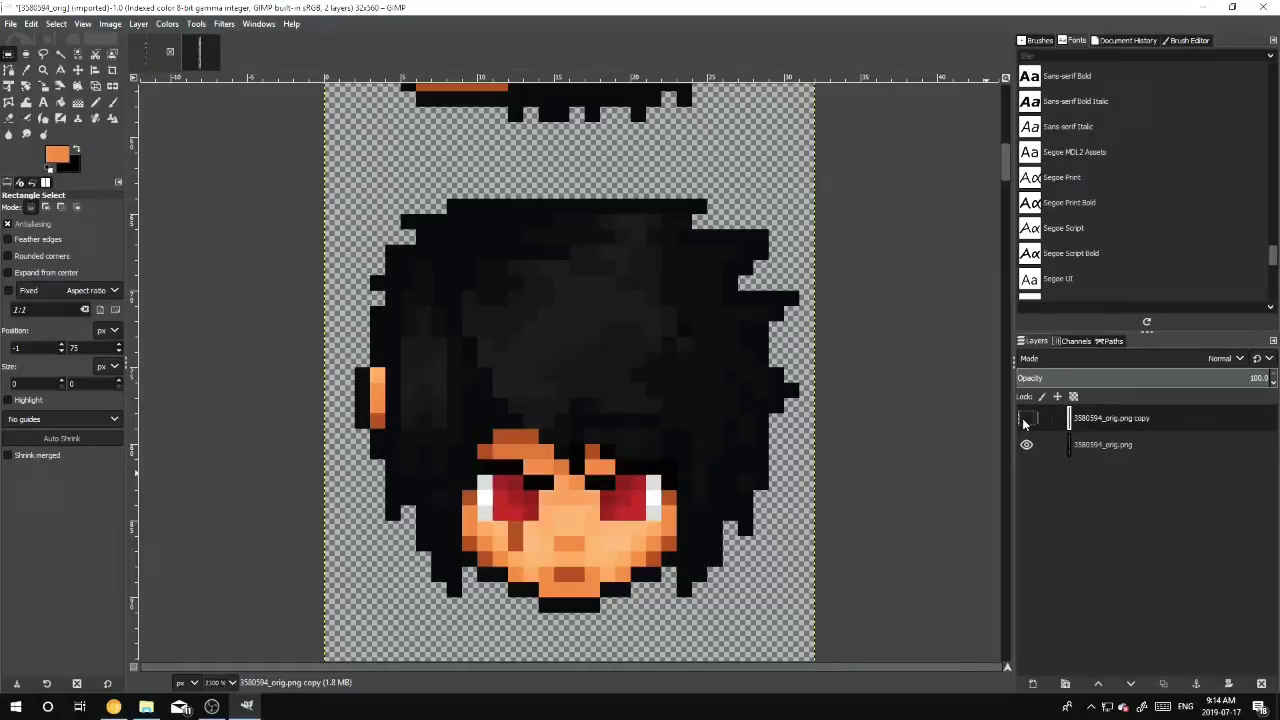
click(1024, 419)
click(1025, 419)
click(1025, 419)
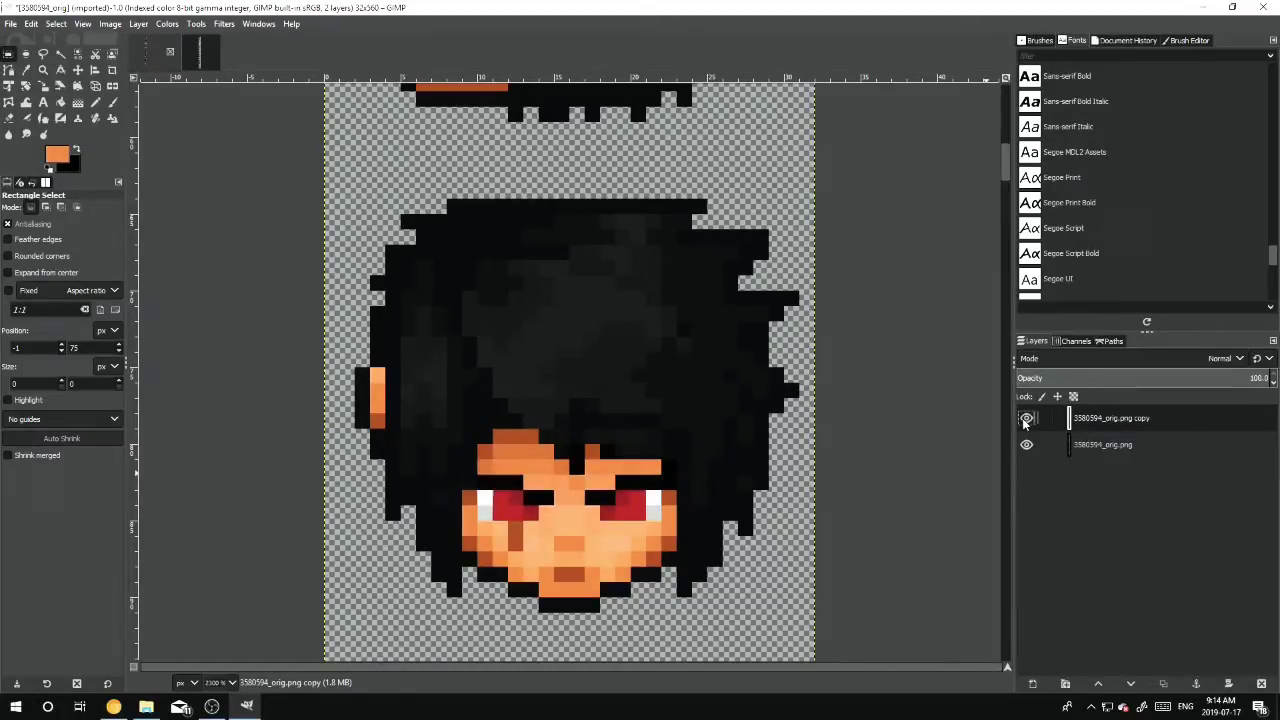
Duplicate the half-blink layer and paint the top rows and red pixels of both eyes black
right_click(1118, 417)
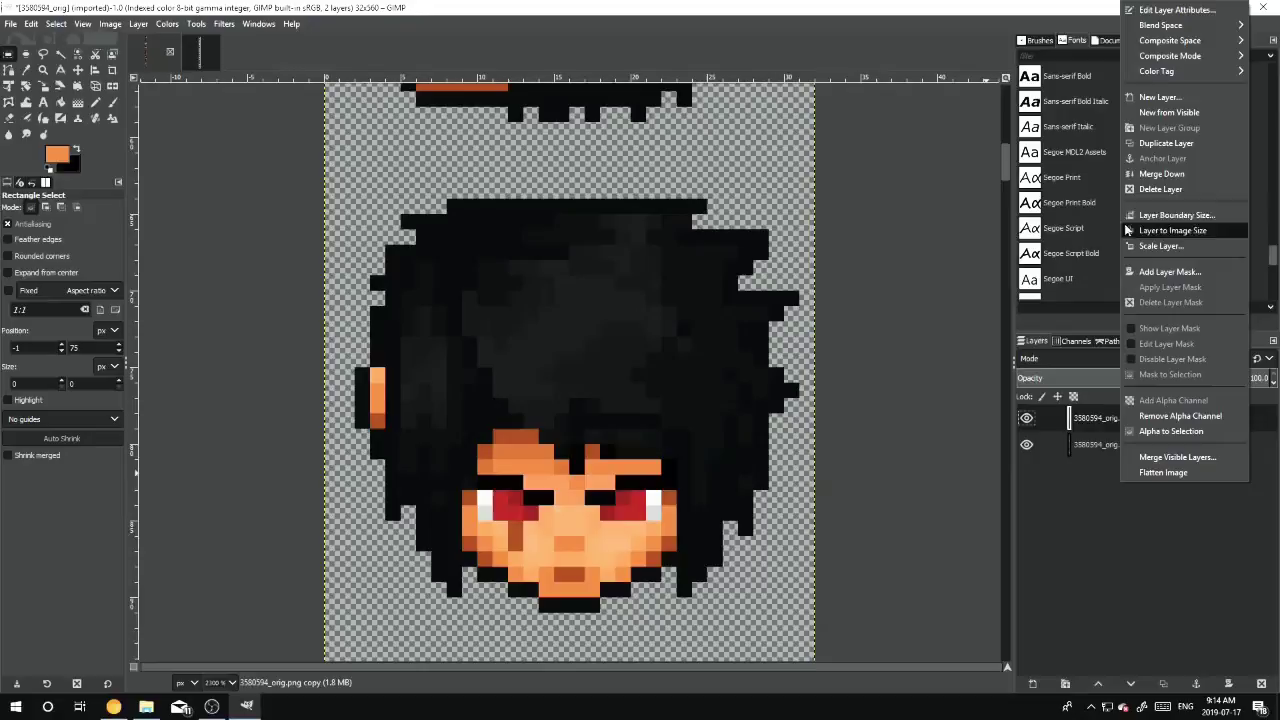
click(1162, 143)
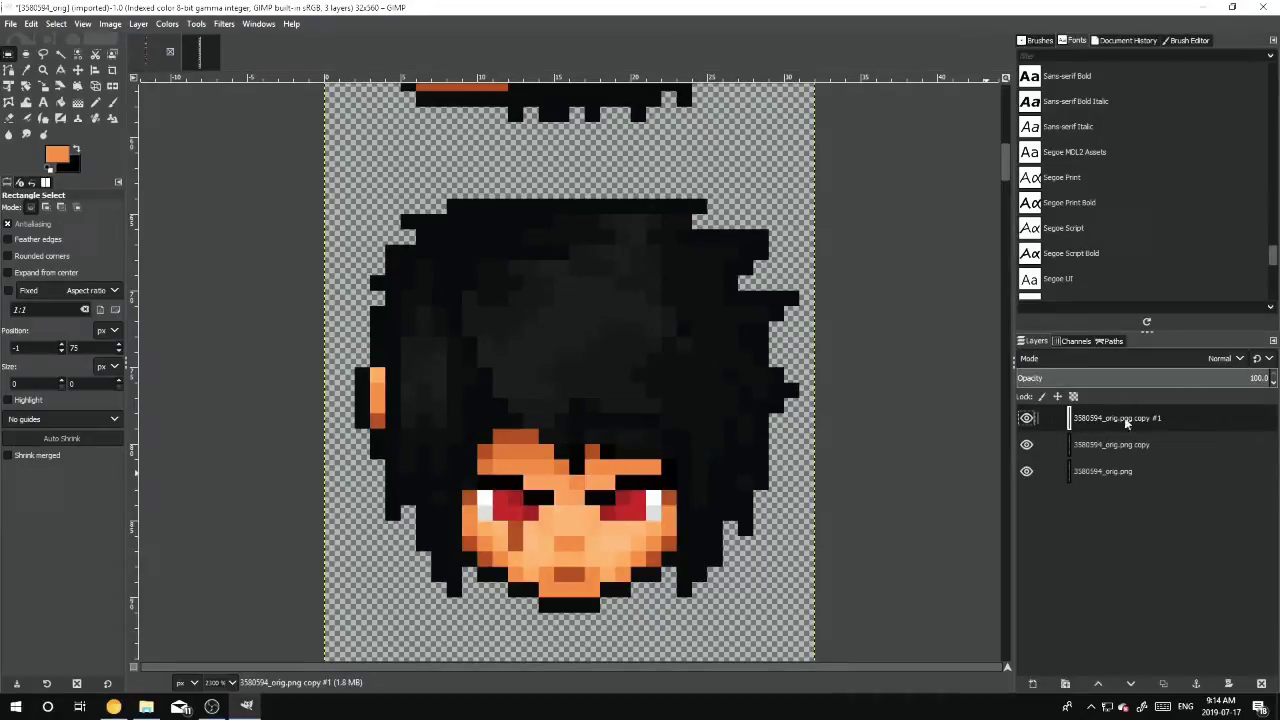
click(26, 70)
click(532, 492)
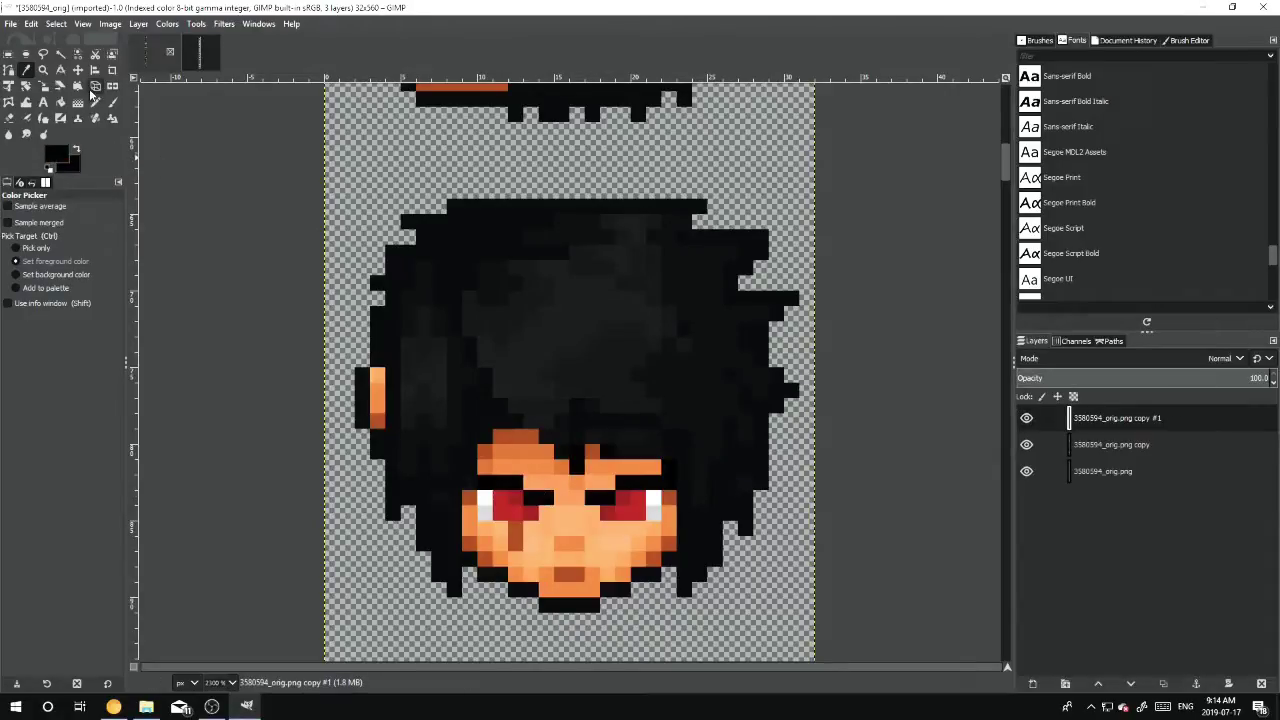
click(95, 102)
drag(484, 497, 545, 512)
click(607, 512)
click(592, 512)
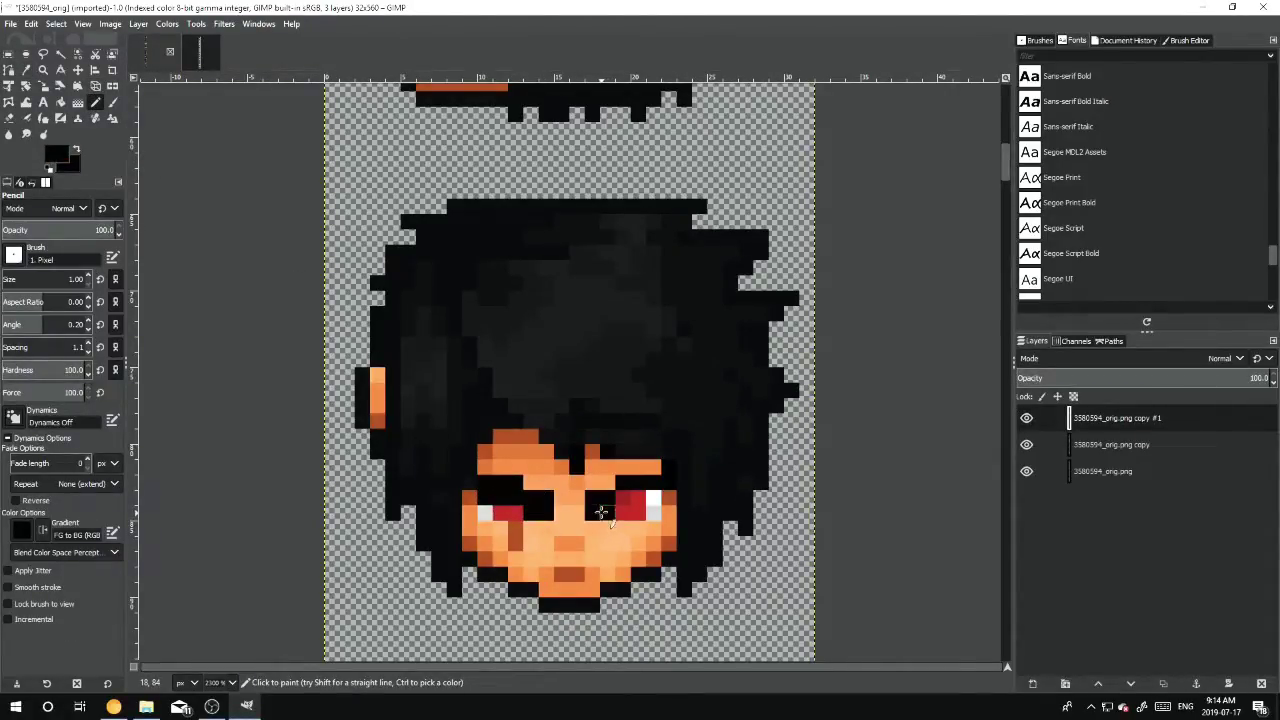
drag(618, 497, 658, 497)
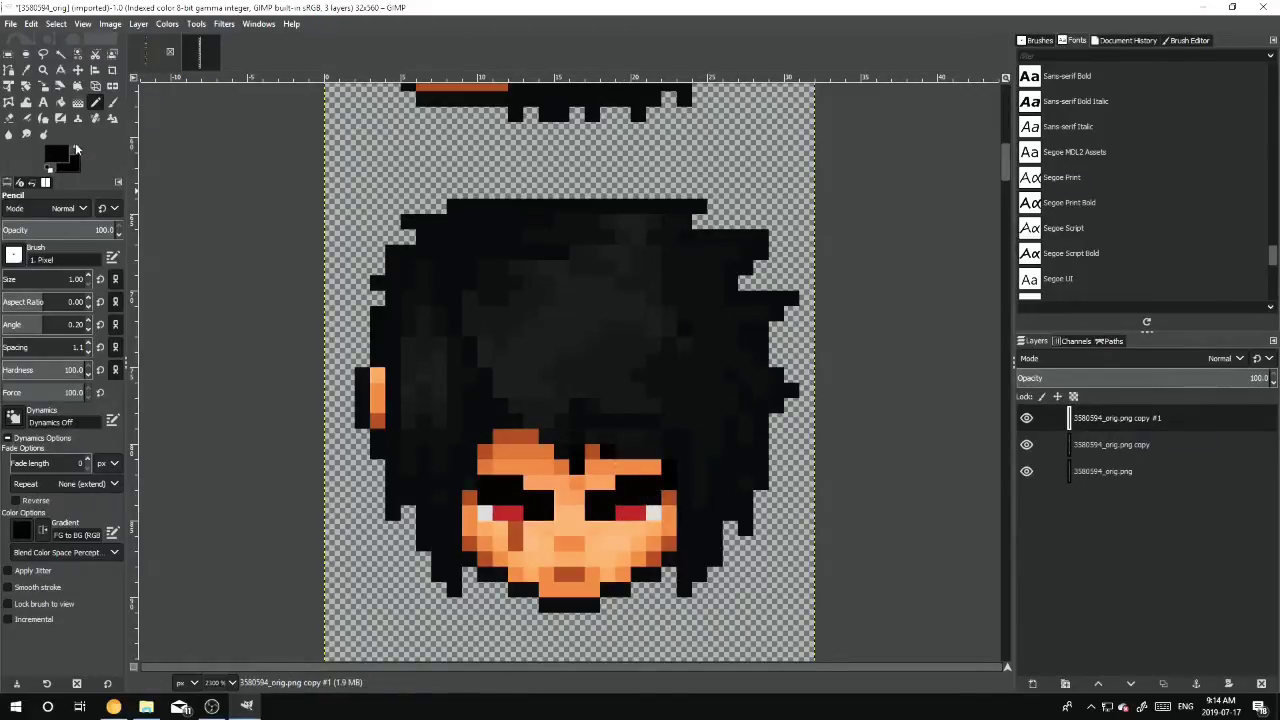
Paint skin orange over the black between the eyes and along the tops of both eyes
click(26, 69)
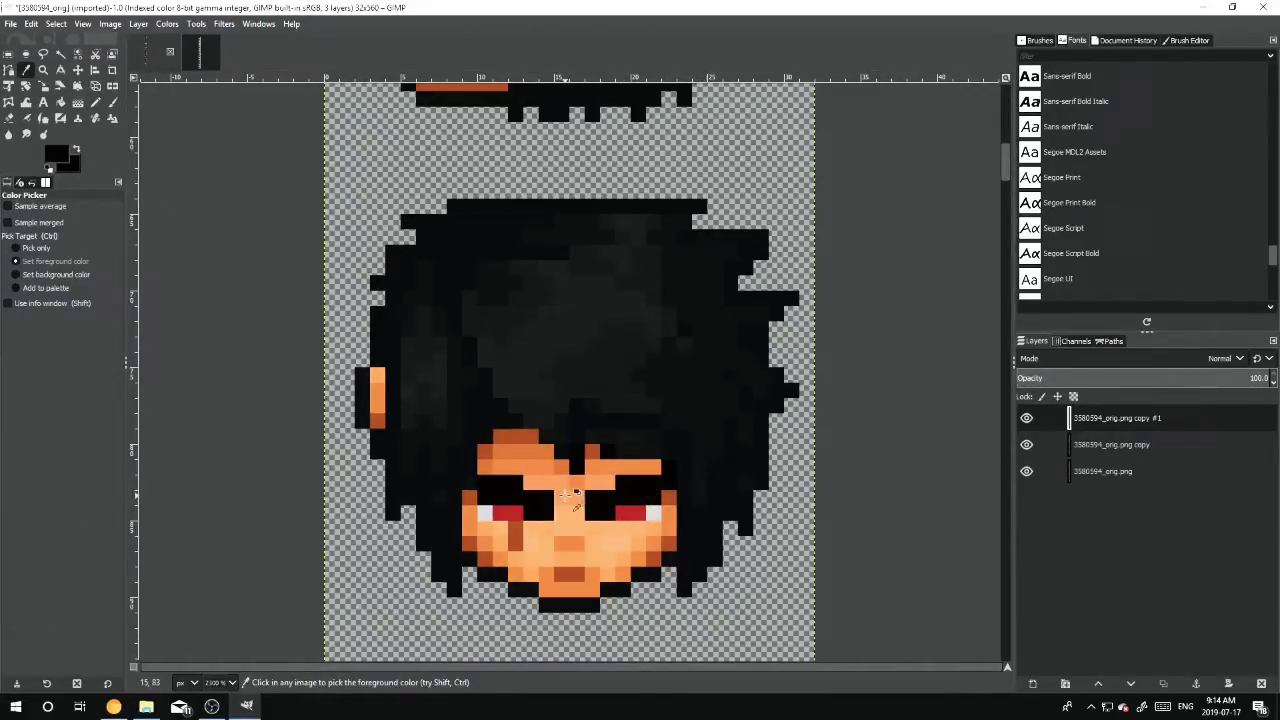
click(566, 493)
click(95, 102)
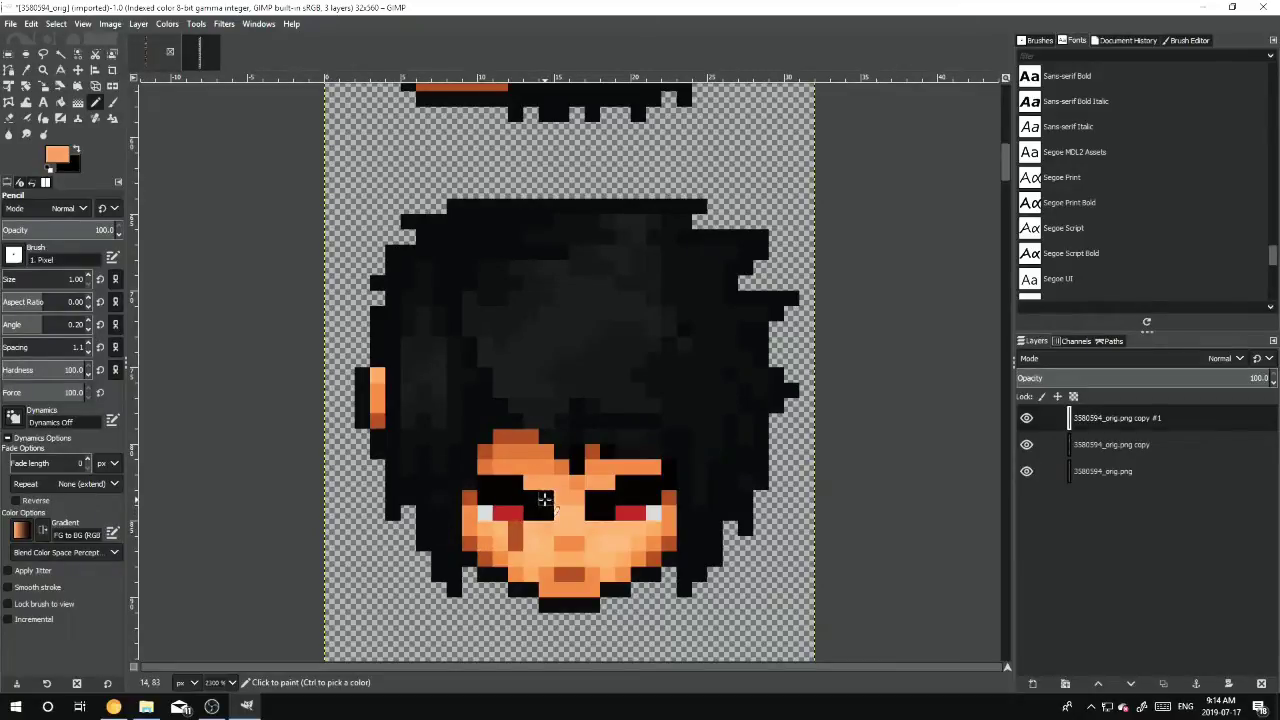
click(543, 500)
drag(525, 490, 498, 478)
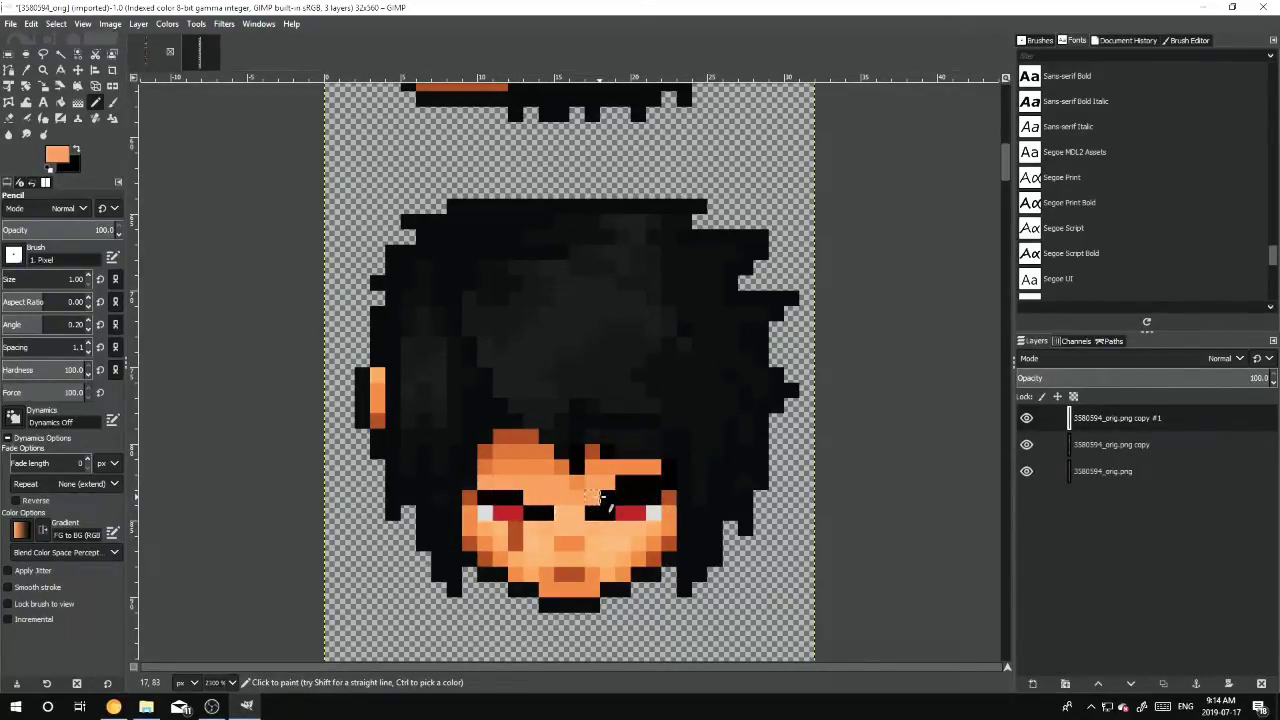
drag(590, 497, 648, 480)
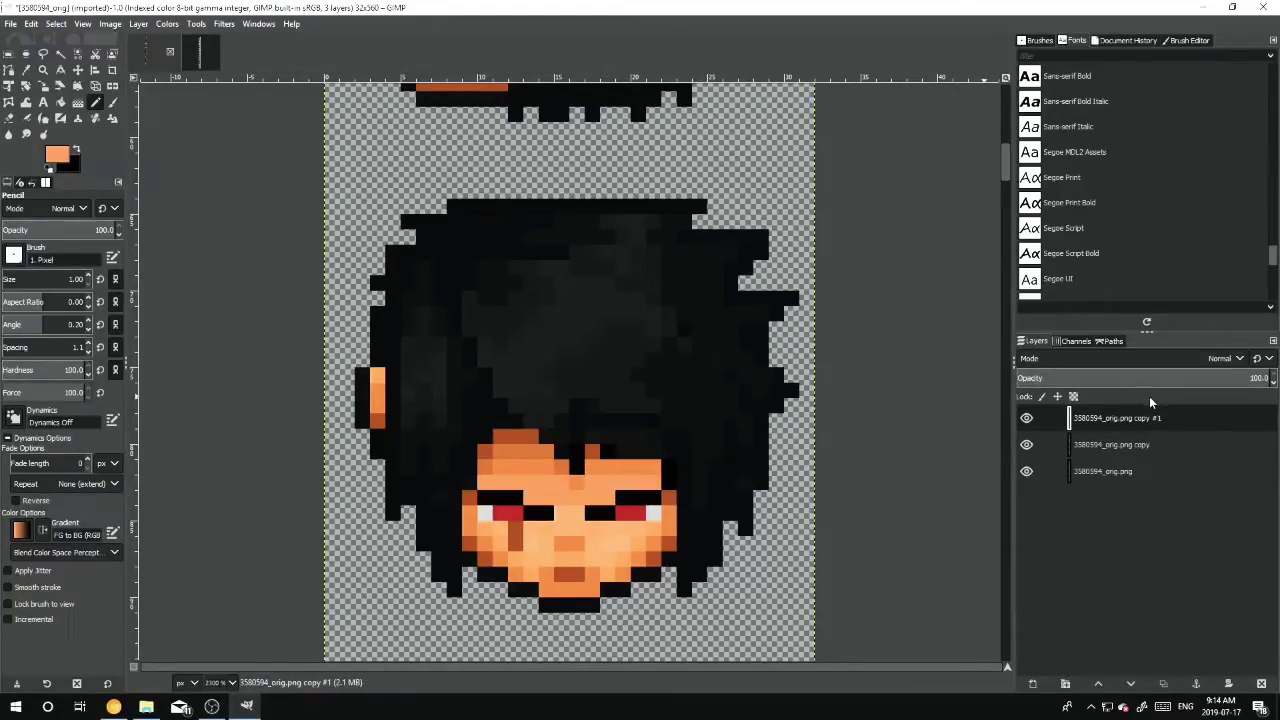
Re-pick the skin colour and undo the stray orange pixel beside the left eye
click(26, 69)
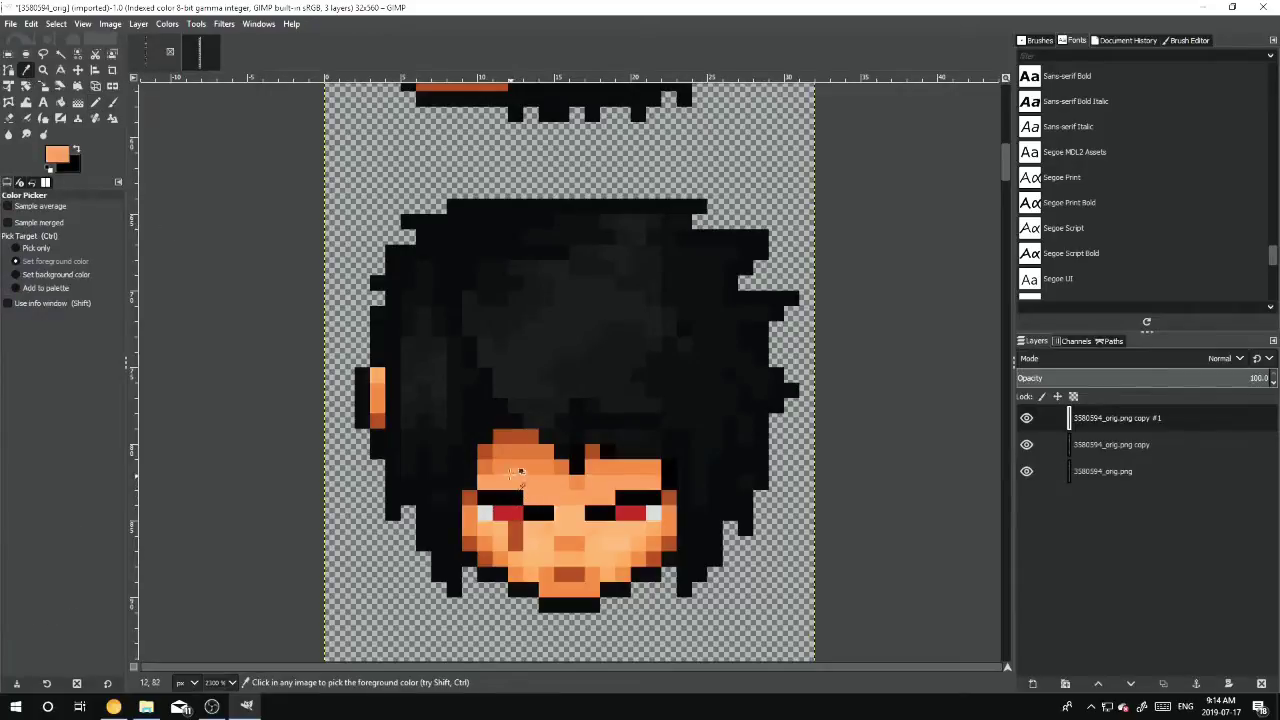
click(515, 471)
key(n)
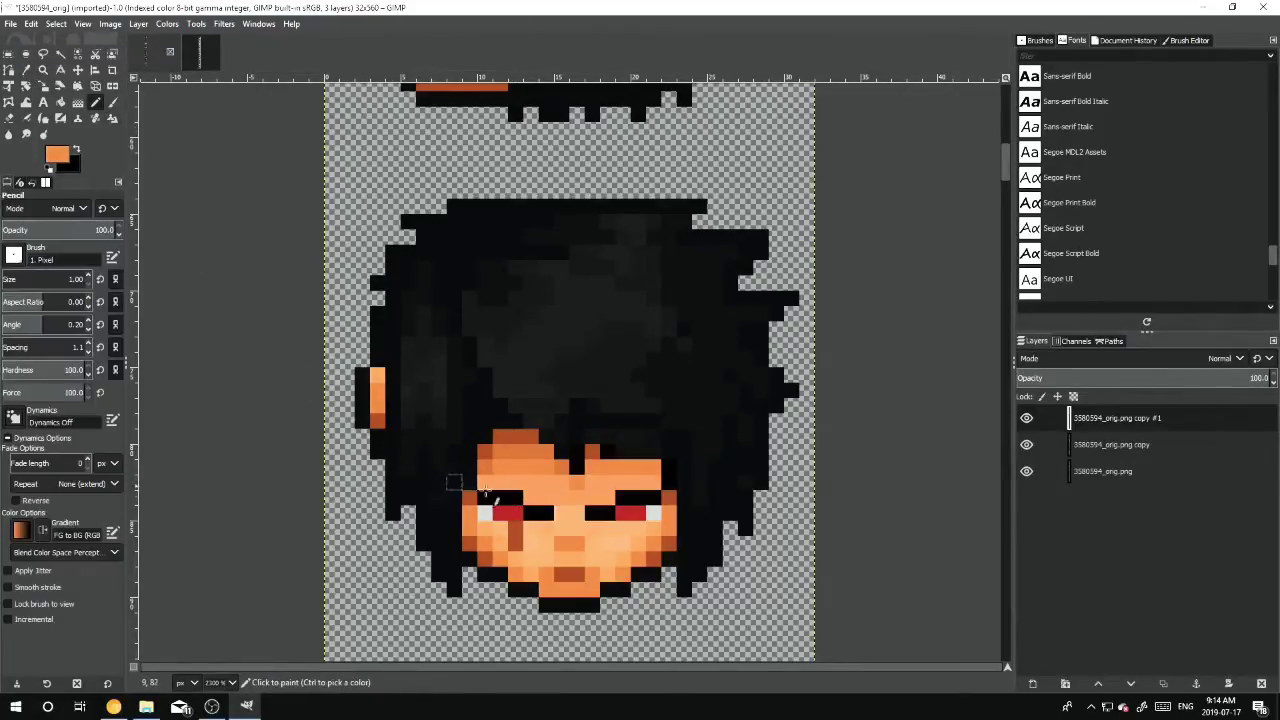
key(ctrl+z)
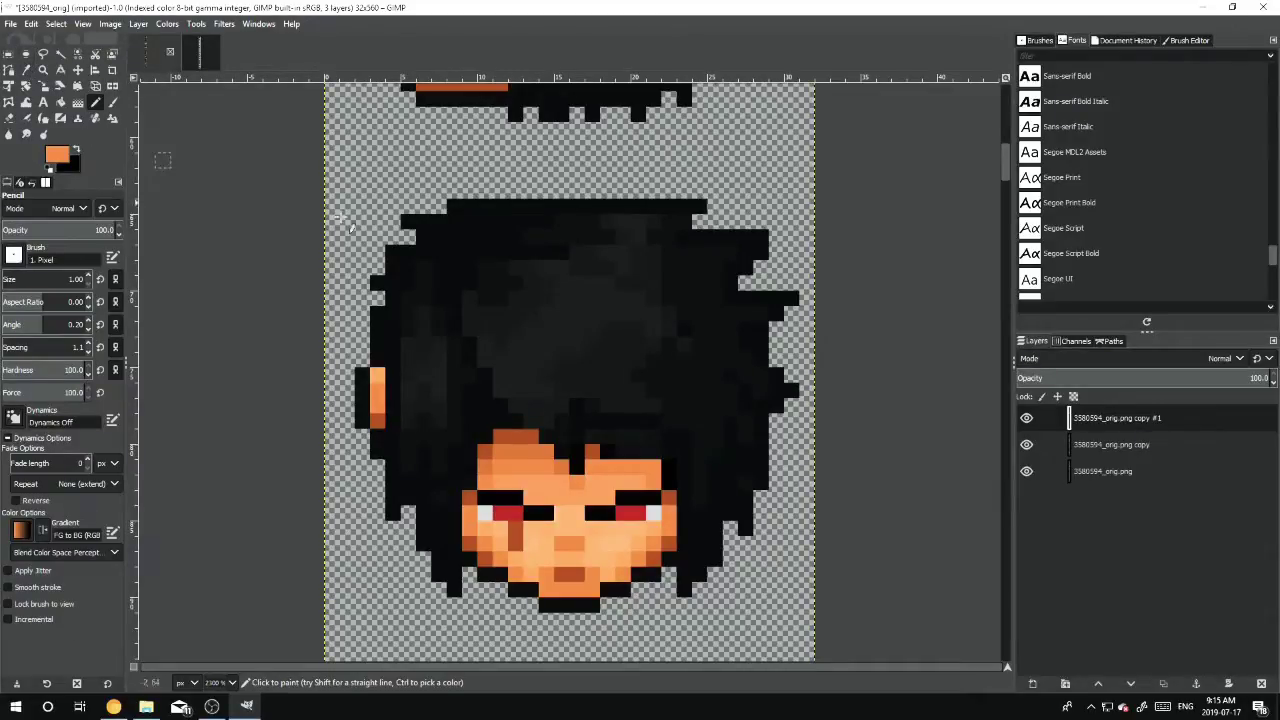
Duplicate the top layer as copy #2 and paint both eyes solid black
right_click(1097, 422)
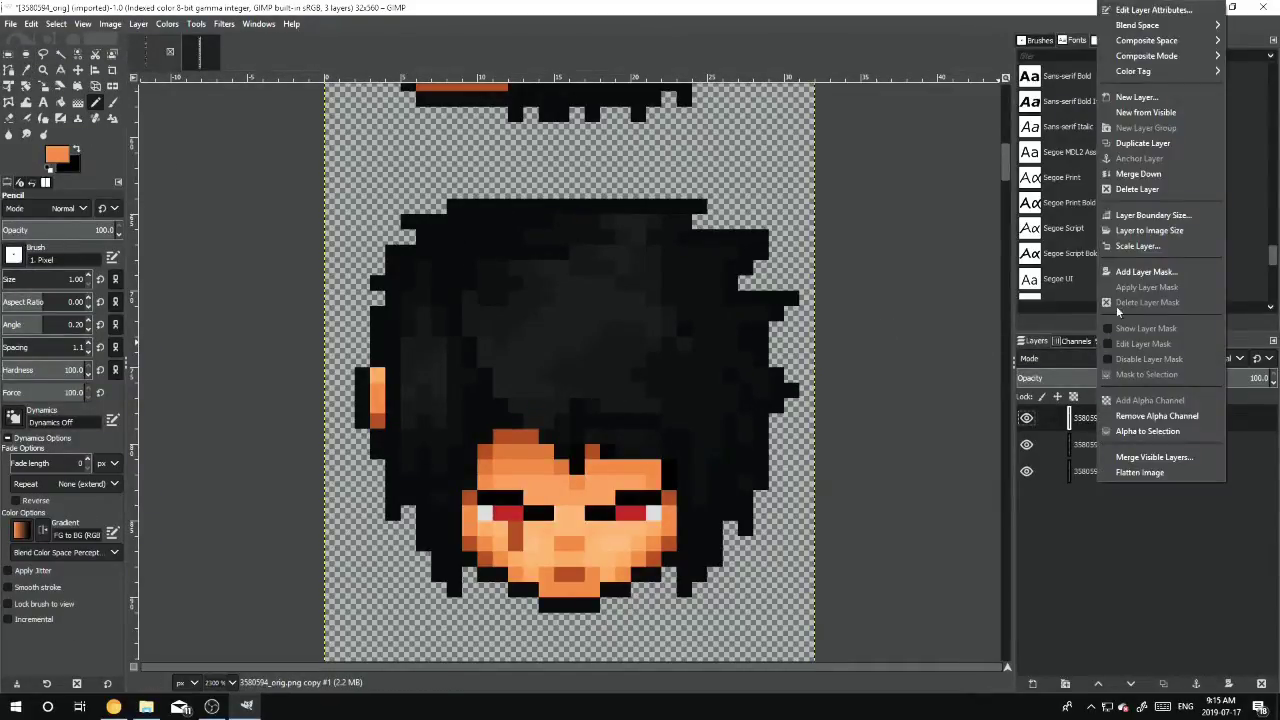
click(1139, 143)
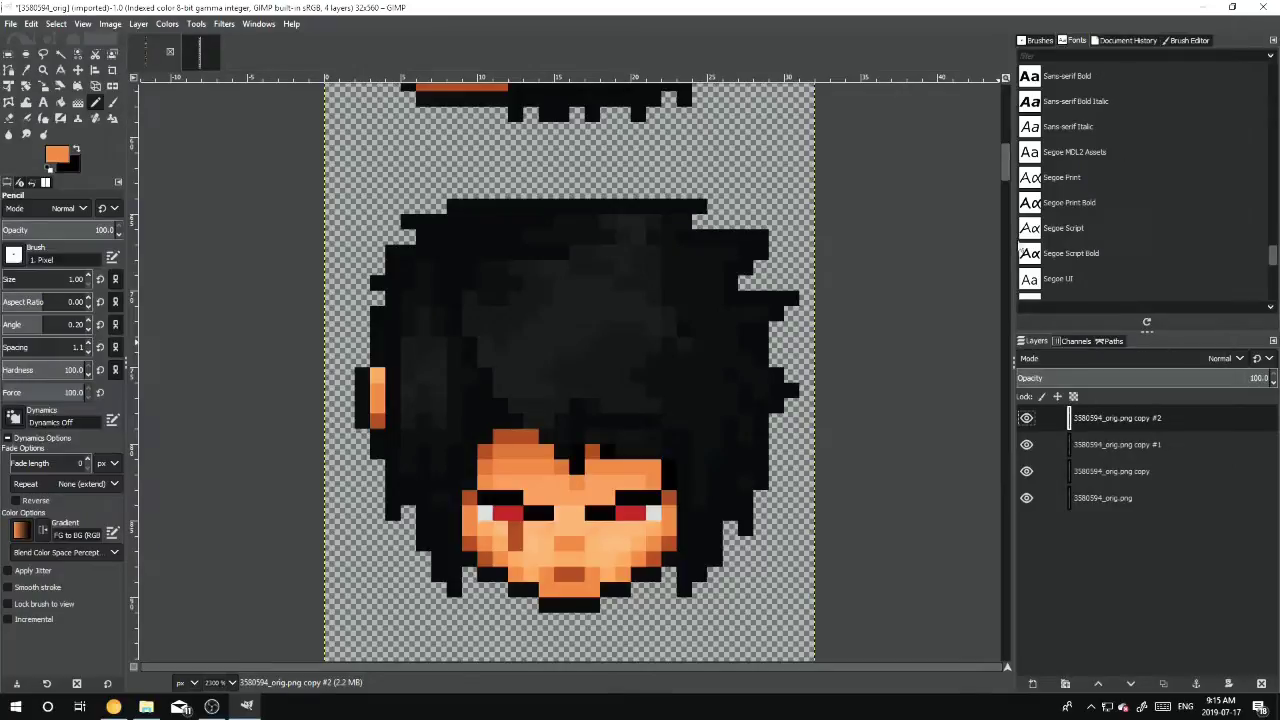
click(26, 70)
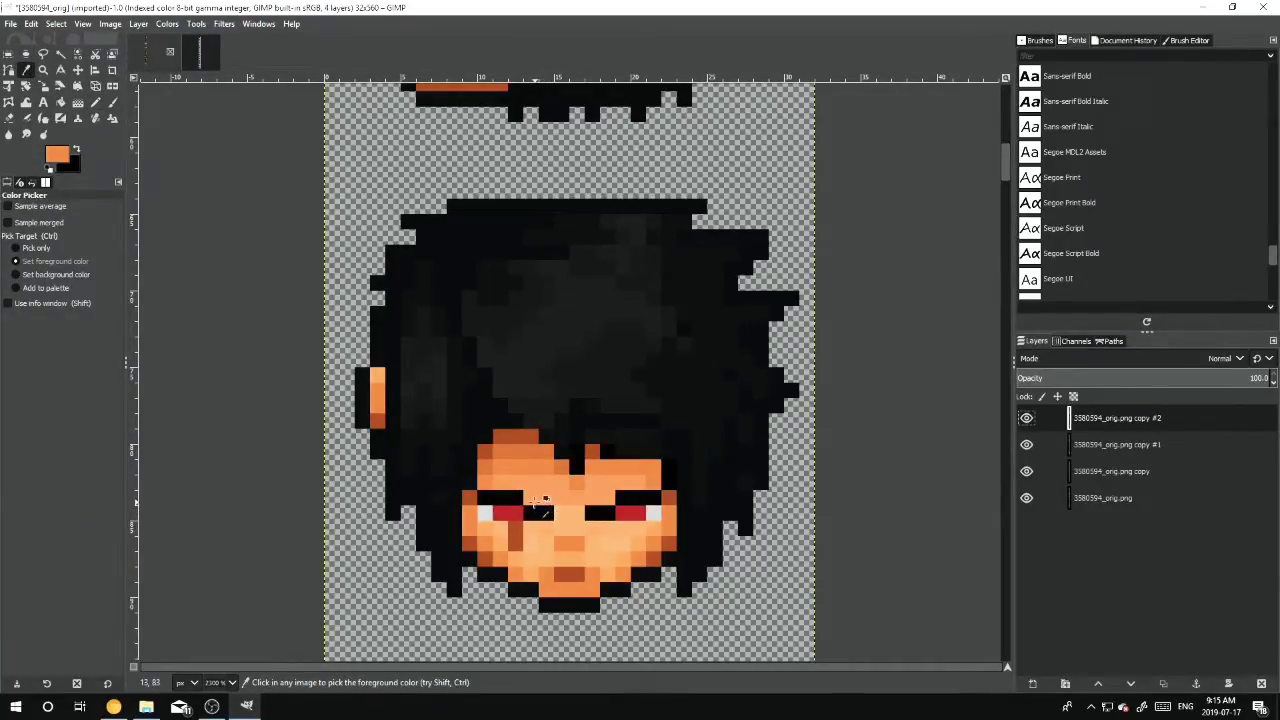
click(511, 497)
key(n)
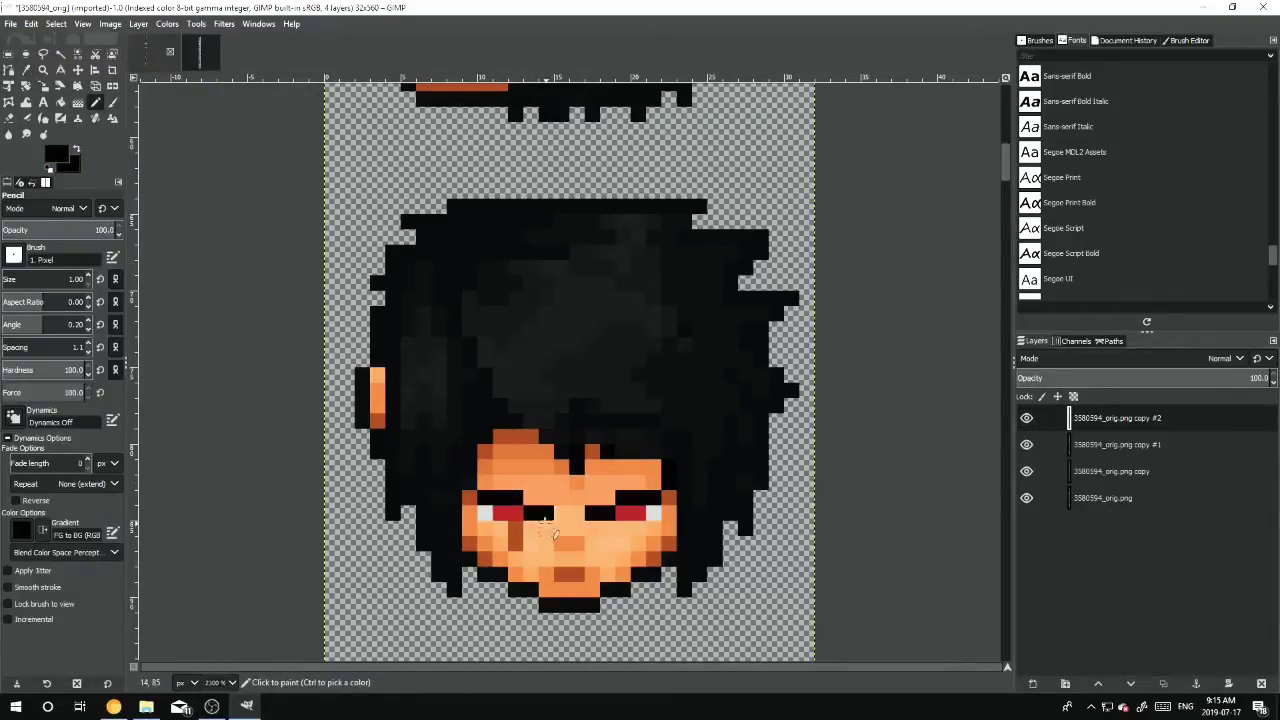
drag(521, 513, 482, 513)
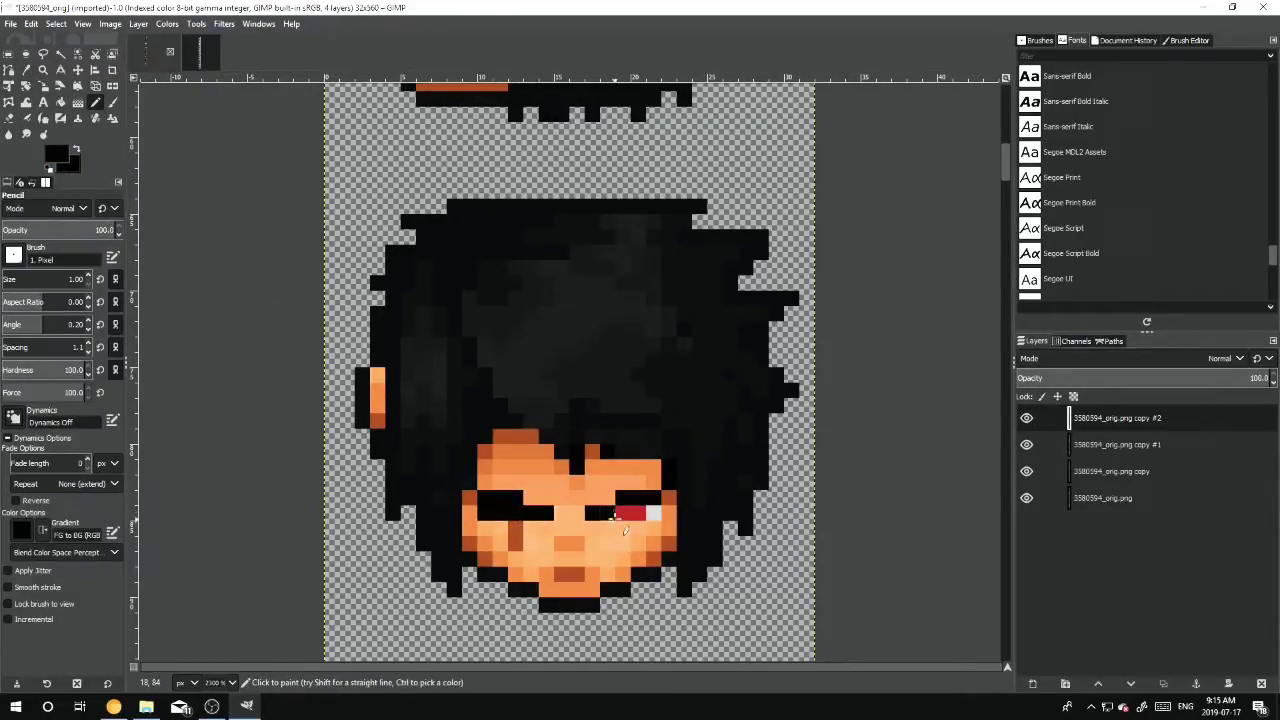
drag(618, 513, 656, 514)
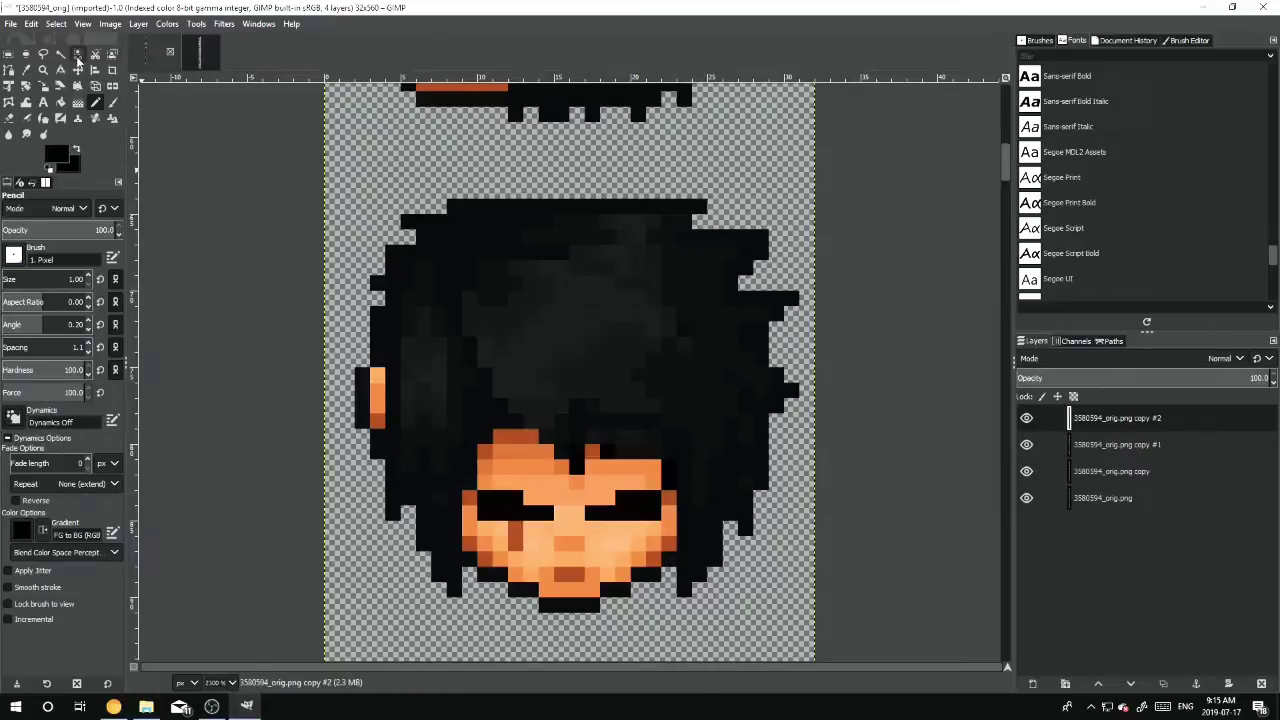
Cover the top rows of both eyes with light orange skin, leaving thin dark lines
click(27, 71)
click(571, 523)
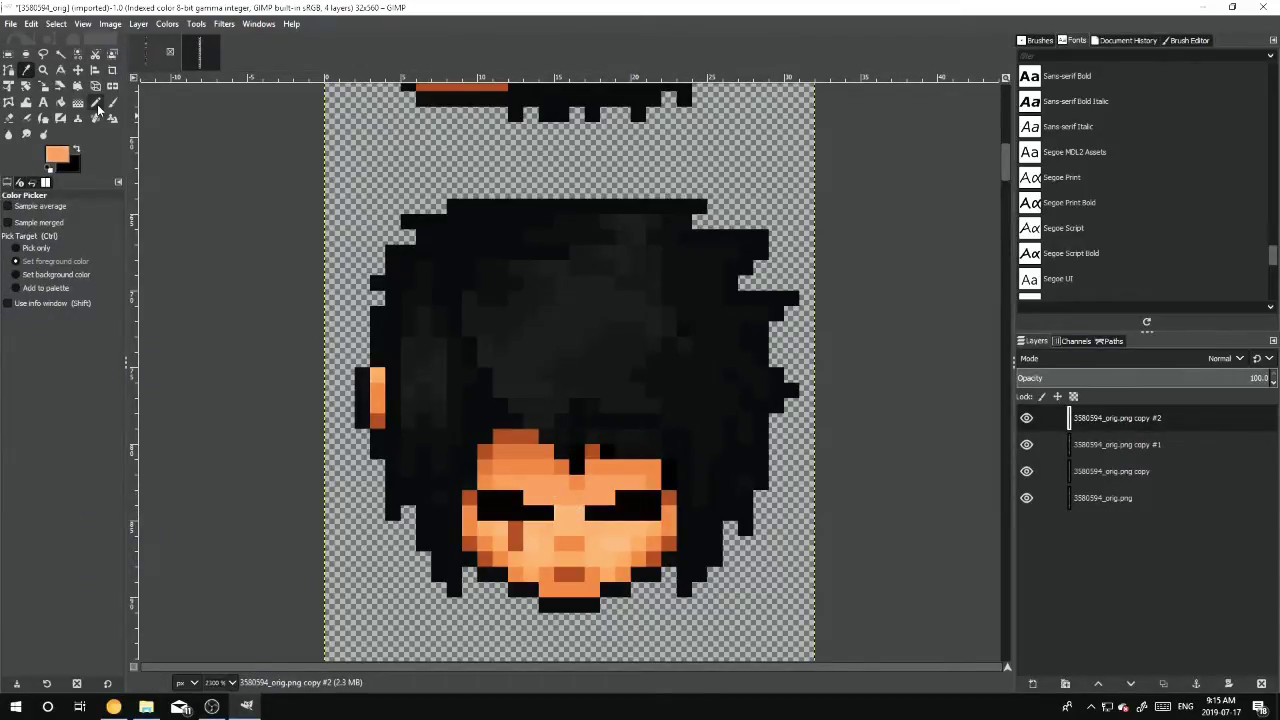
click(96, 103)
drag(485, 496, 522, 497)
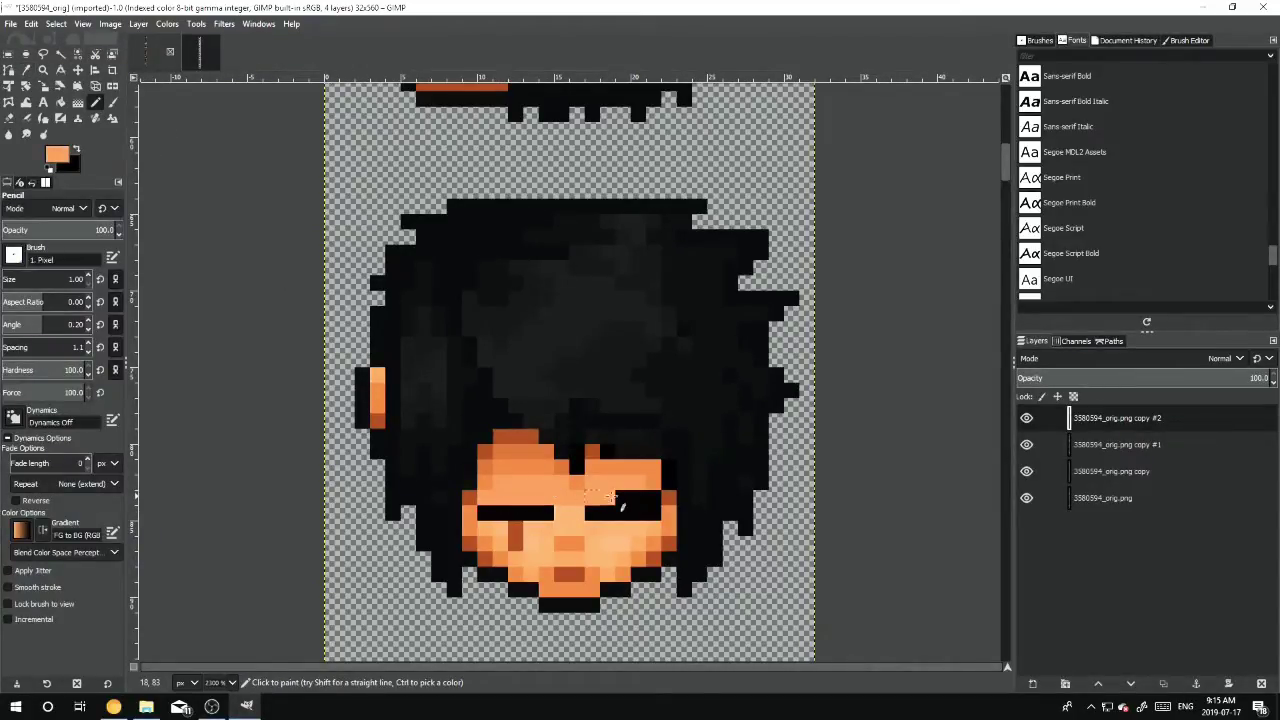
drag(621, 492, 637, 495)
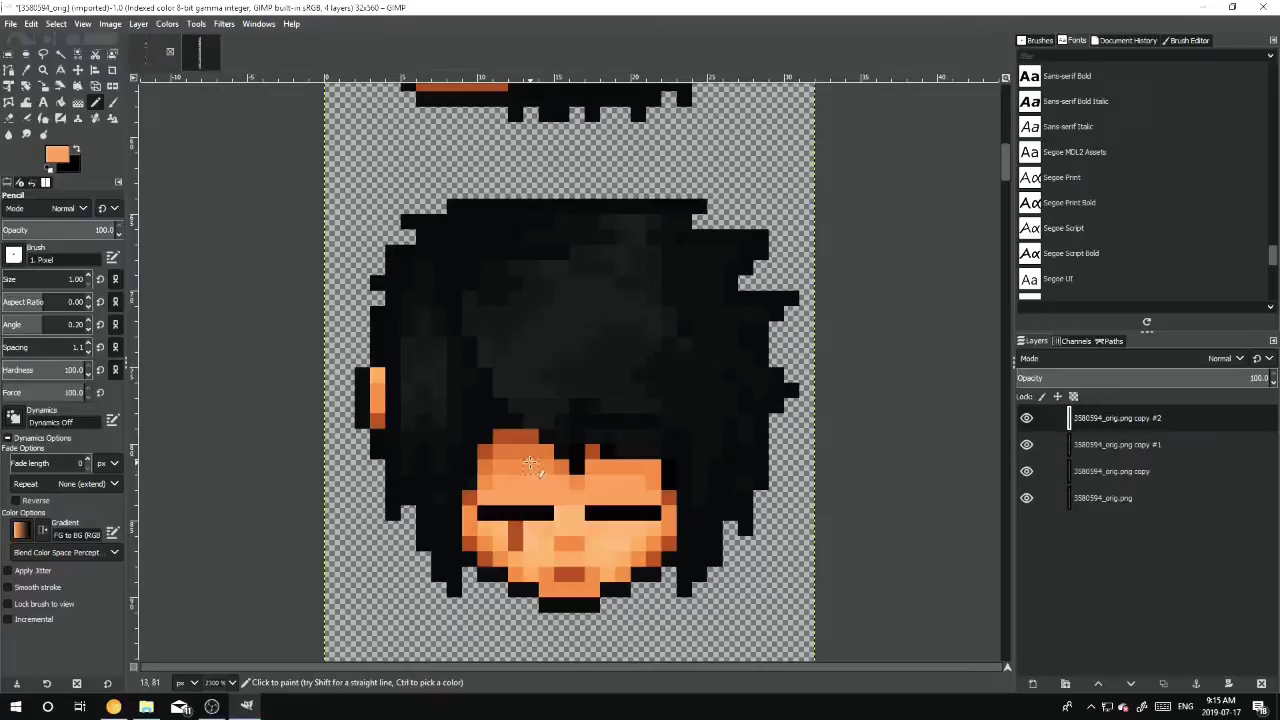
scroll(530, 462, down, 3)
scroll(530, 462, down, 9)
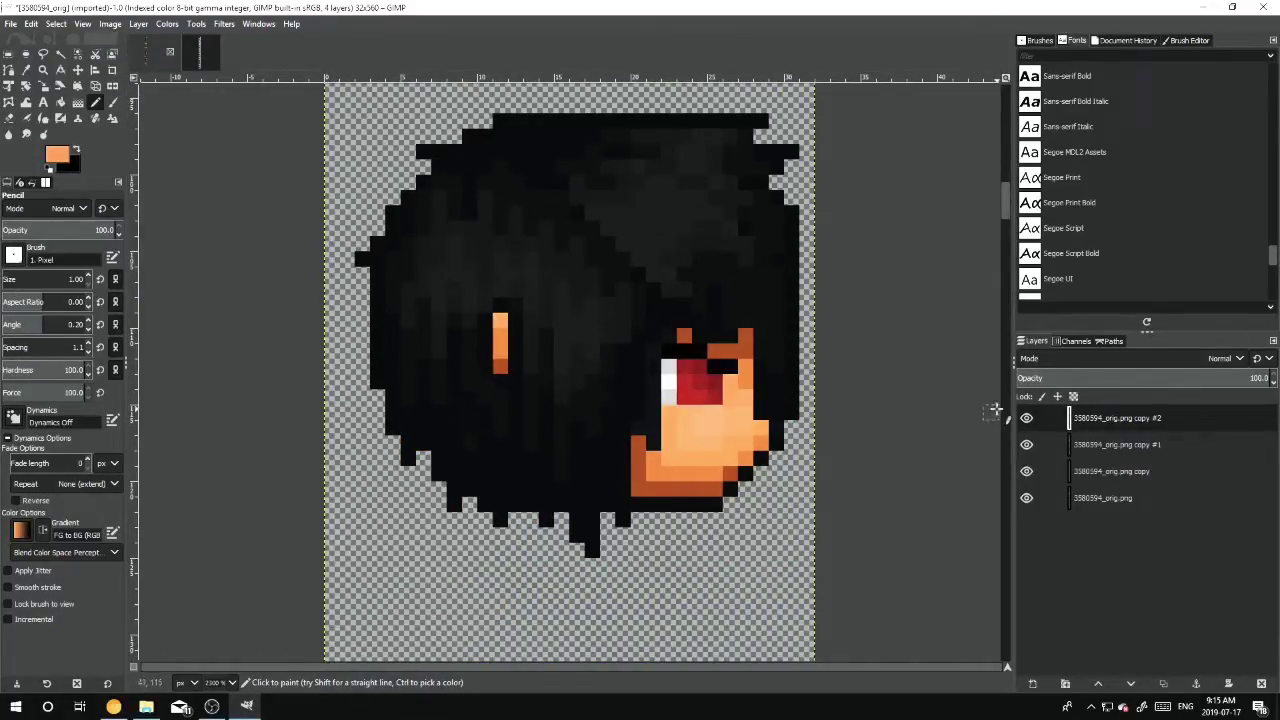
Scroll the Layers panel and select the original bottom layer
scroll(575, 400, up, 9)
scroll(575, 410, up, 3)
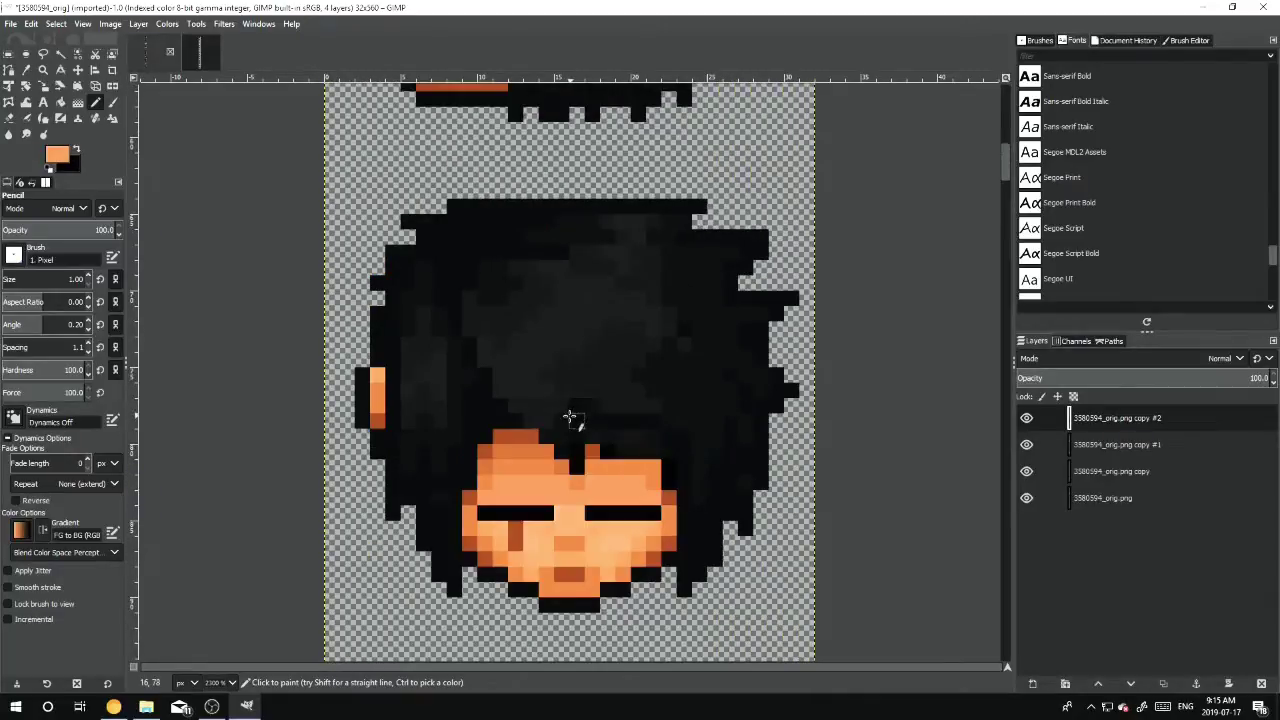
scroll(571, 423, down, 9)
scroll(562, 420, down, 3)
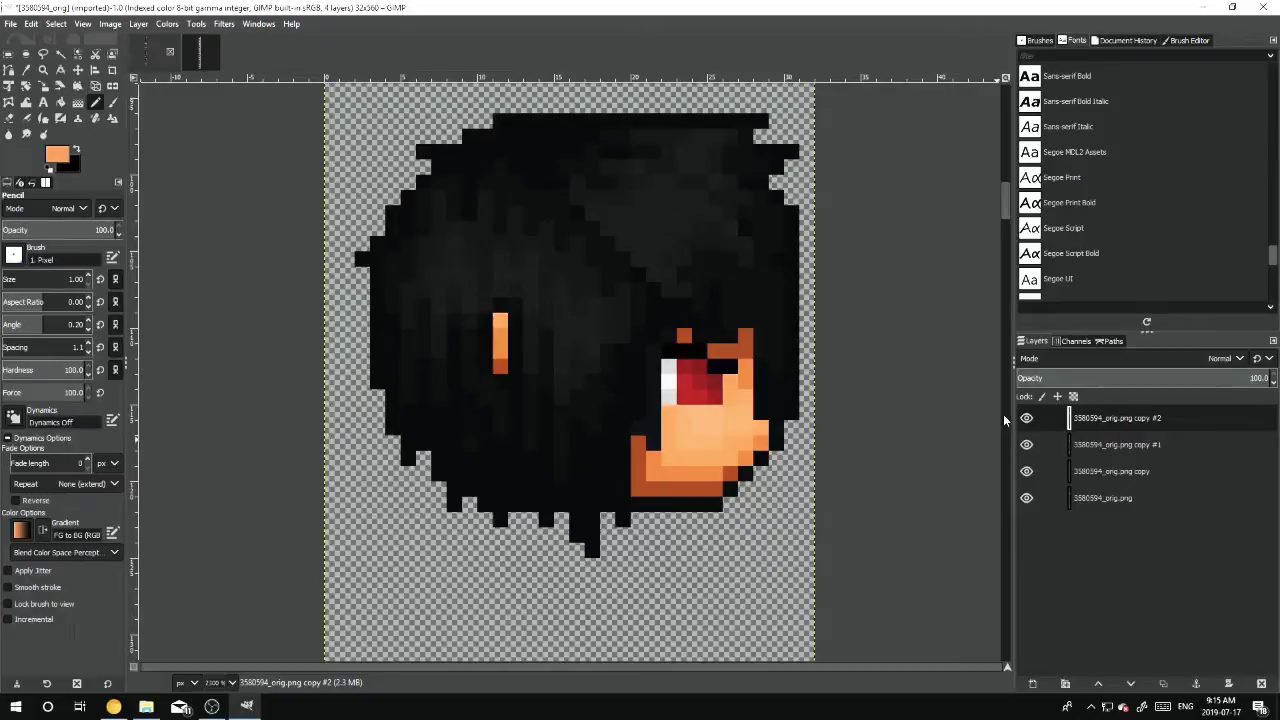
scroll(1003, 414, up, 1)
click(1100, 500)
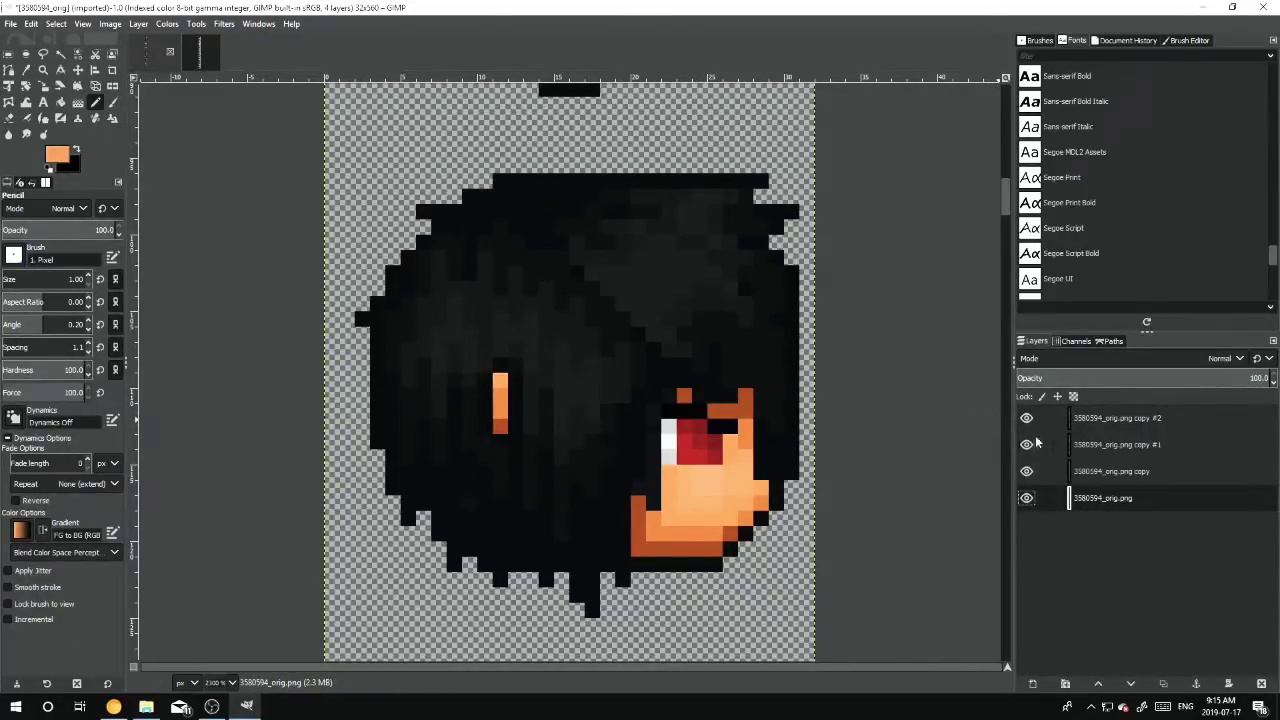
scroll(736, 393, up, 6)
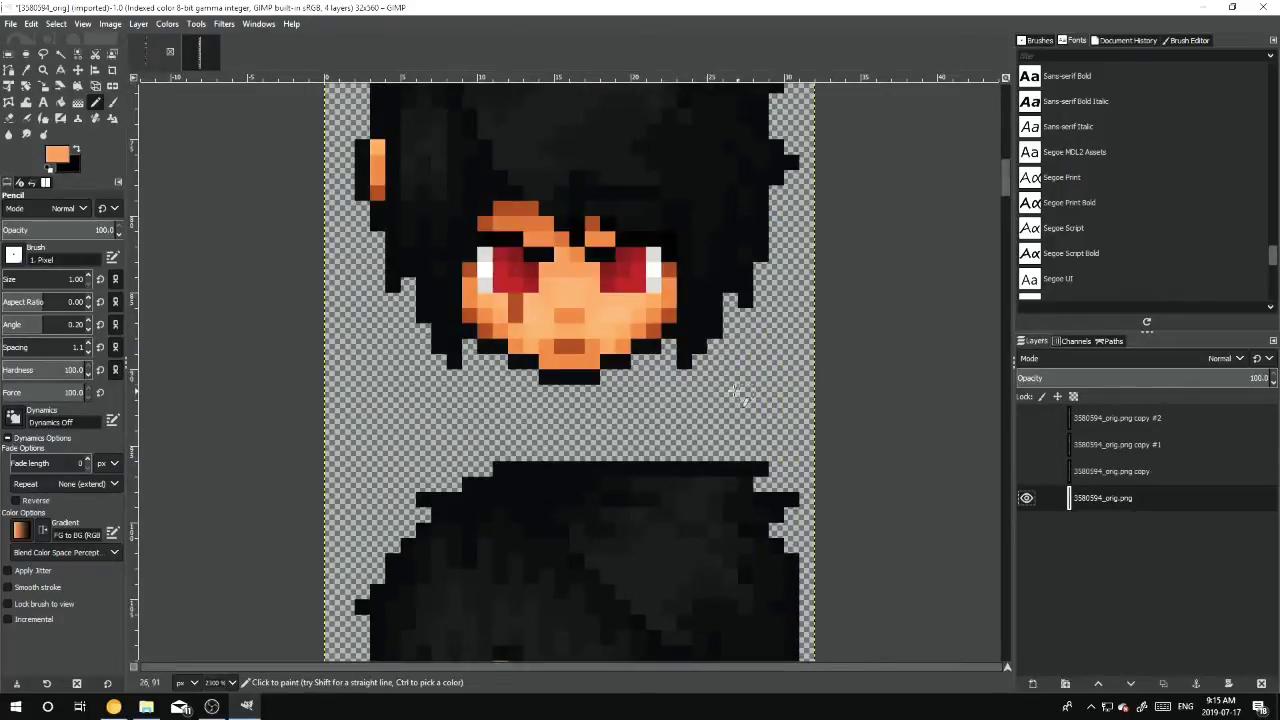
Select the '3580594_orig.png copy' layer and make it visible to show the eyebrows
click(1087, 481)
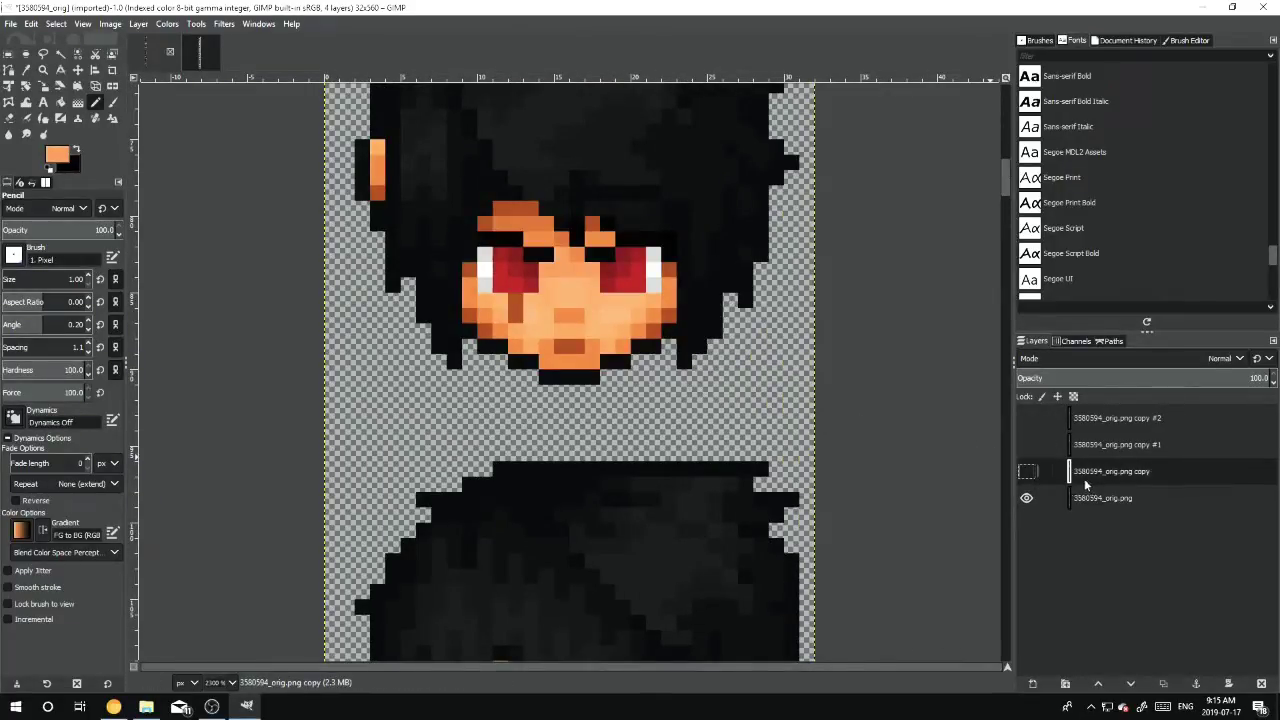
click(1027, 472)
scroll(837, 449, down, 6)
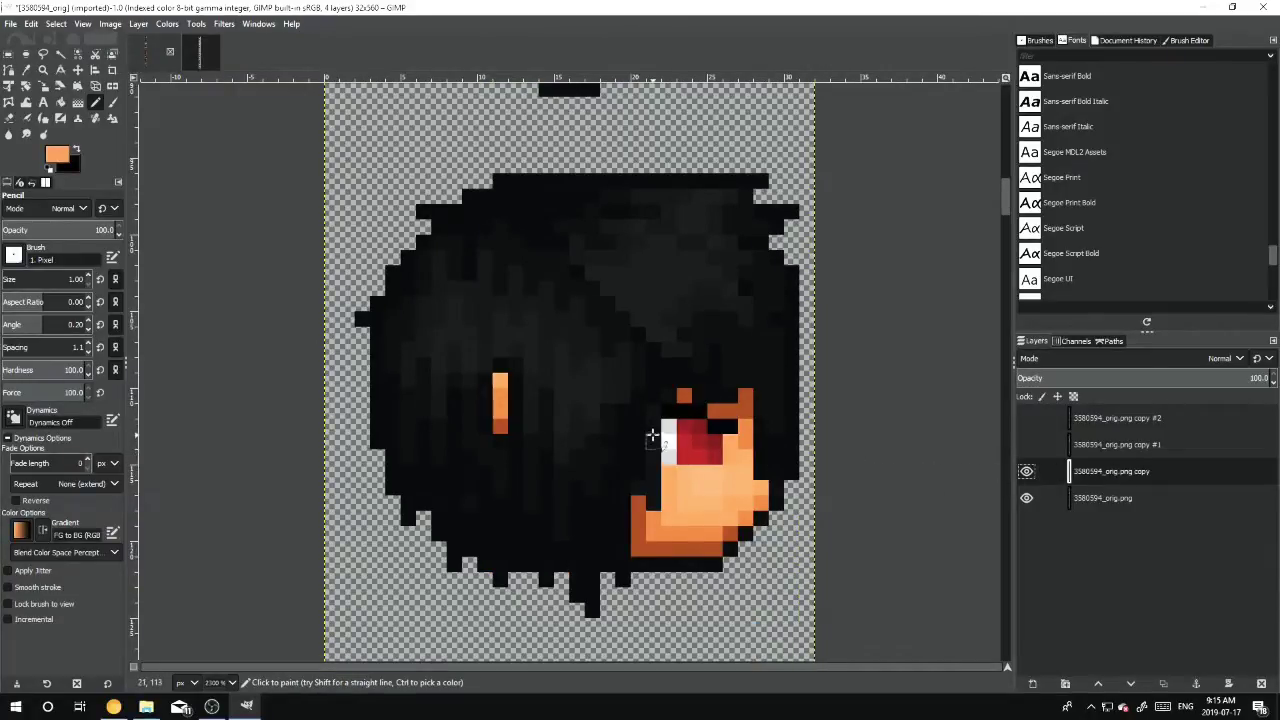
scroll(686, 366, up, 6)
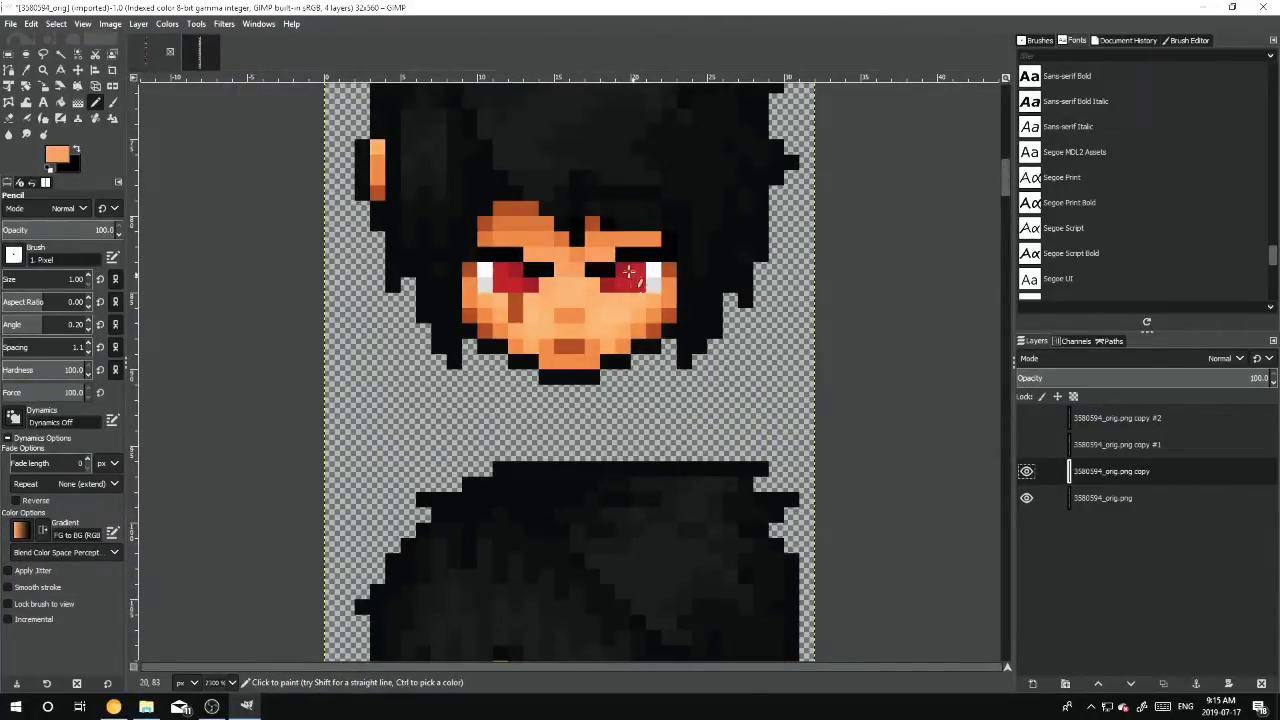
scroll(700, 386, down, 12)
scroll(714, 337, up, 6)
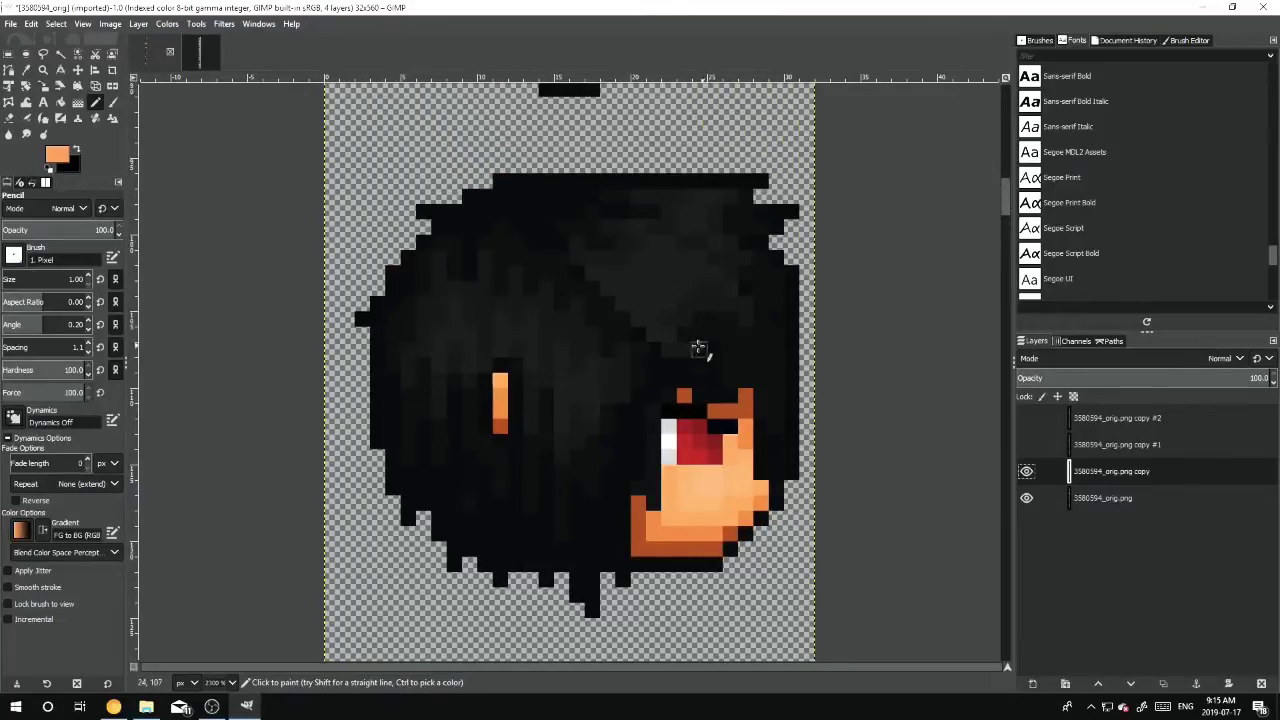
Pencil a black lid across the side-view red eye and skin-orange pixels along its upper edge
click(26, 70)
click(695, 412)
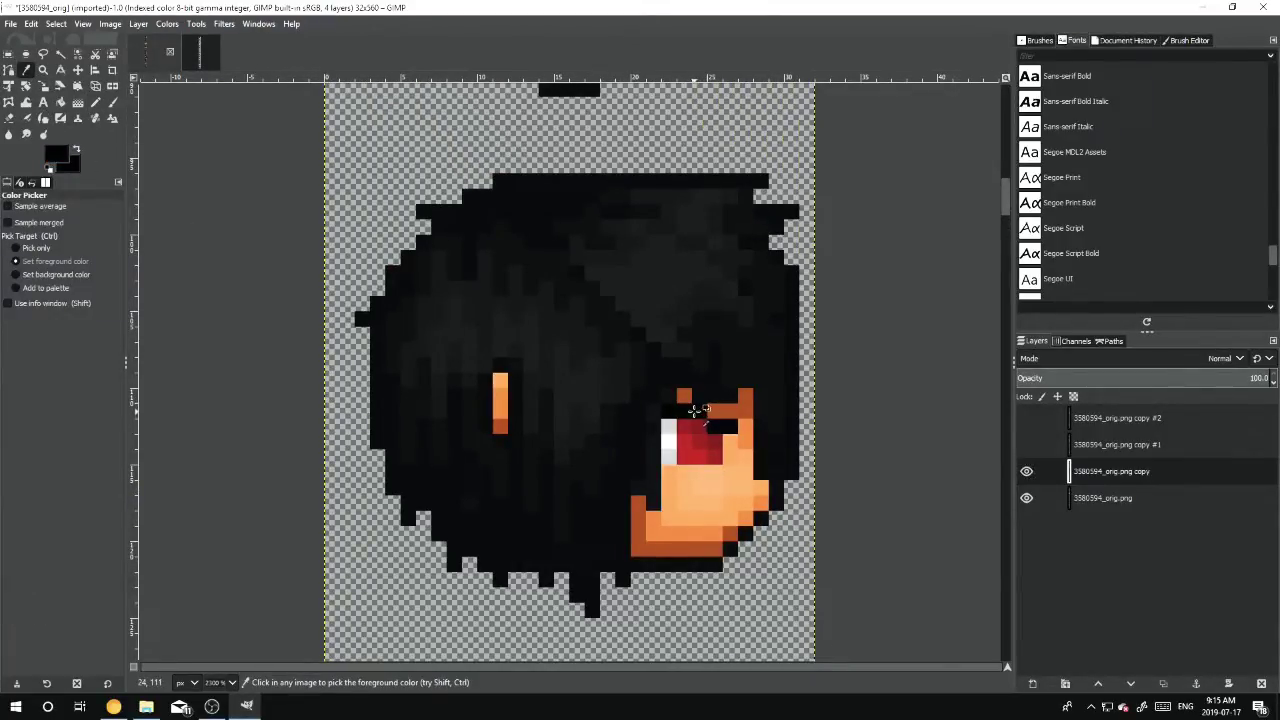
click(96, 102)
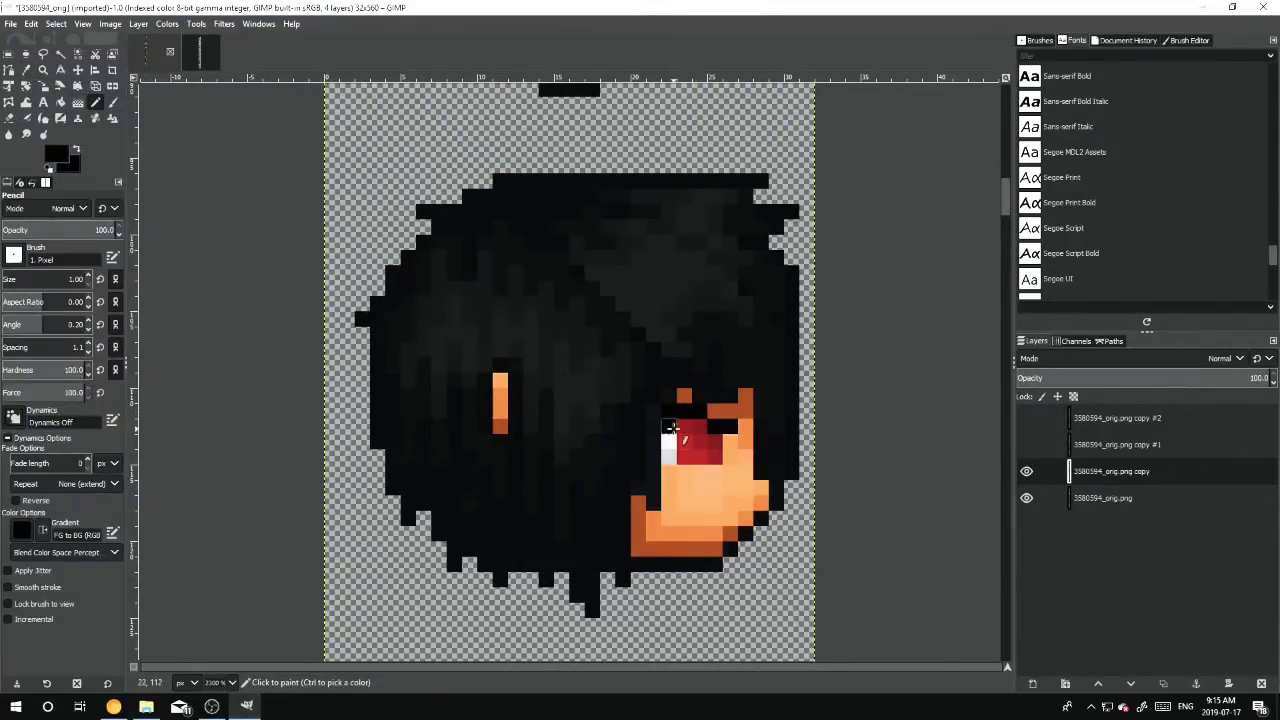
drag(670, 428, 735, 428)
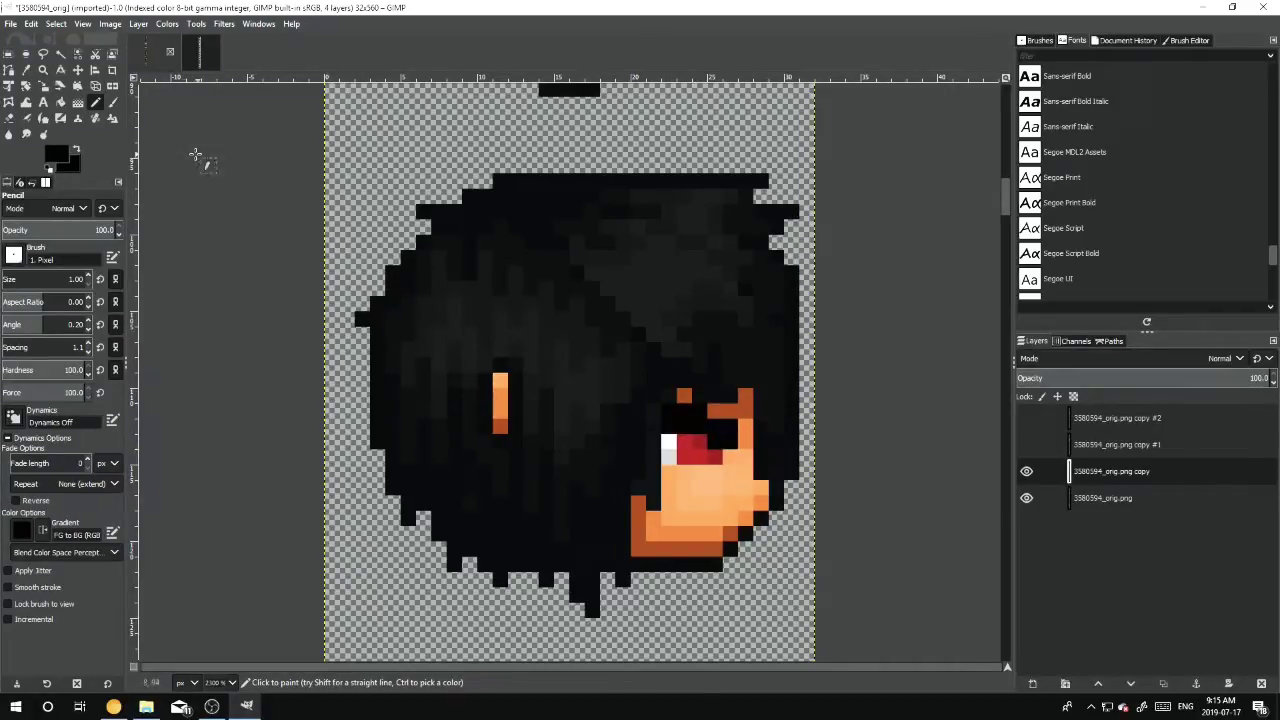
key(o)
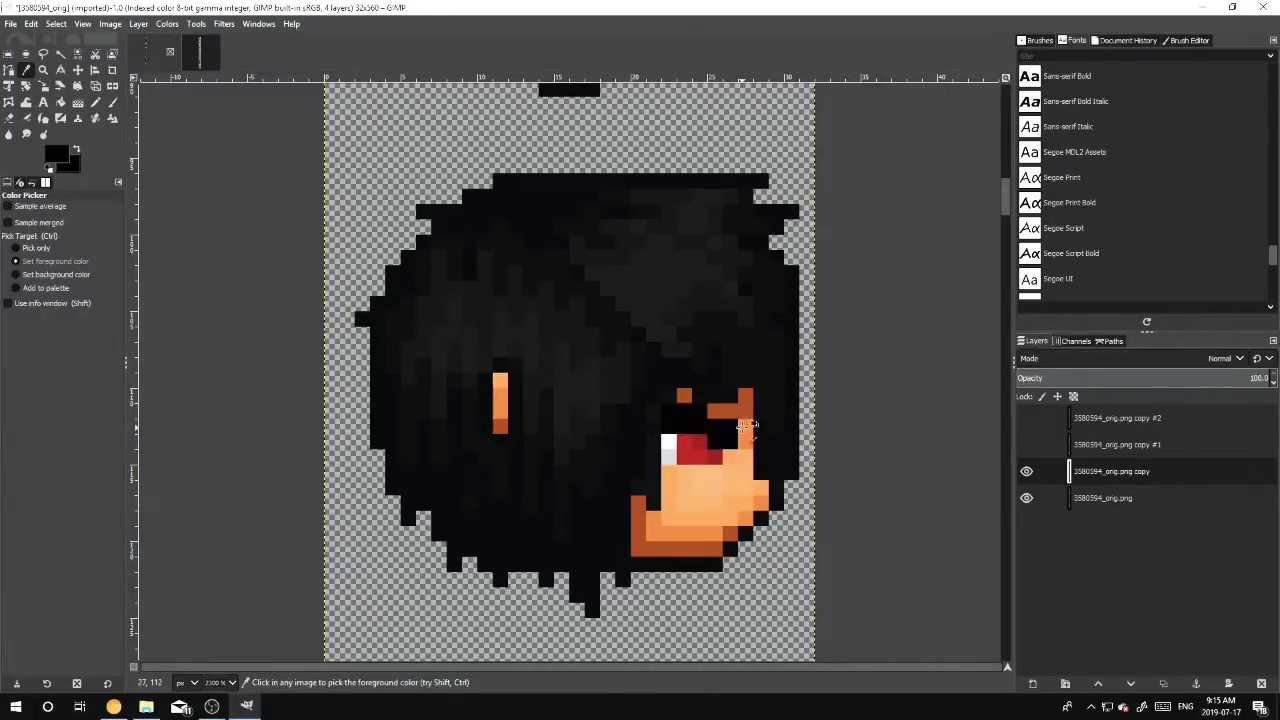
key(n)
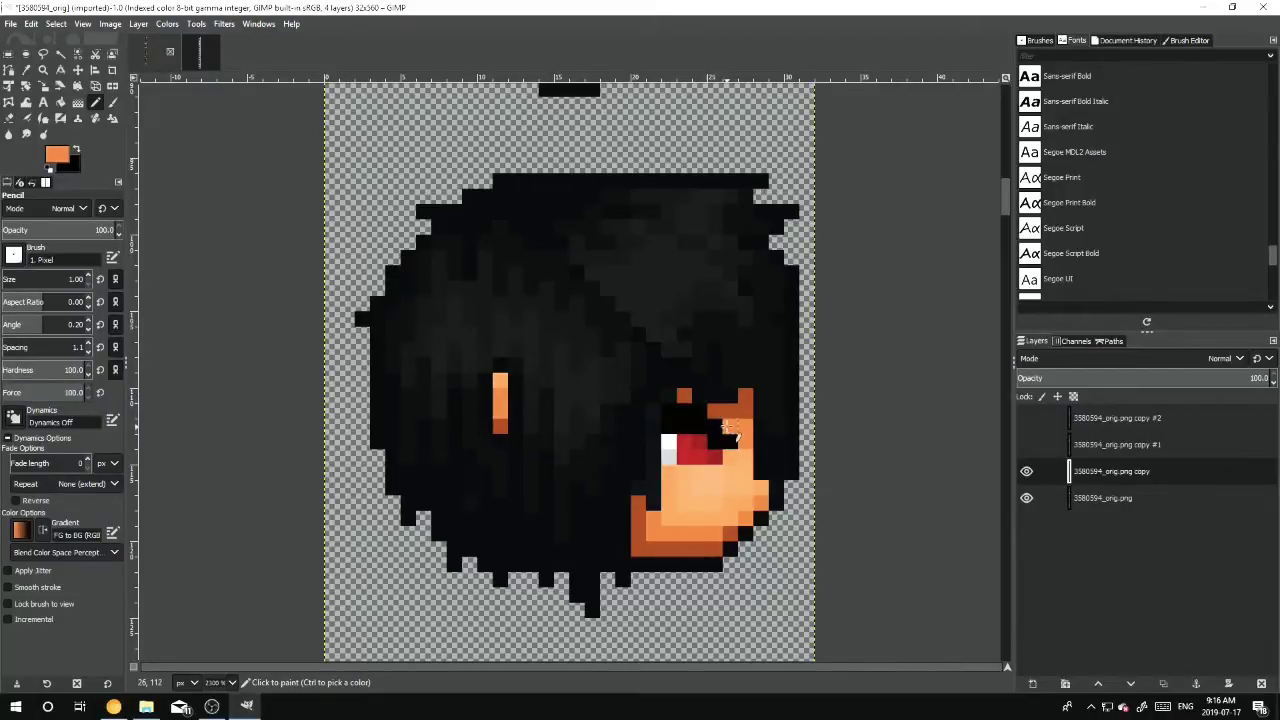
click(730, 438)
click(686, 410)
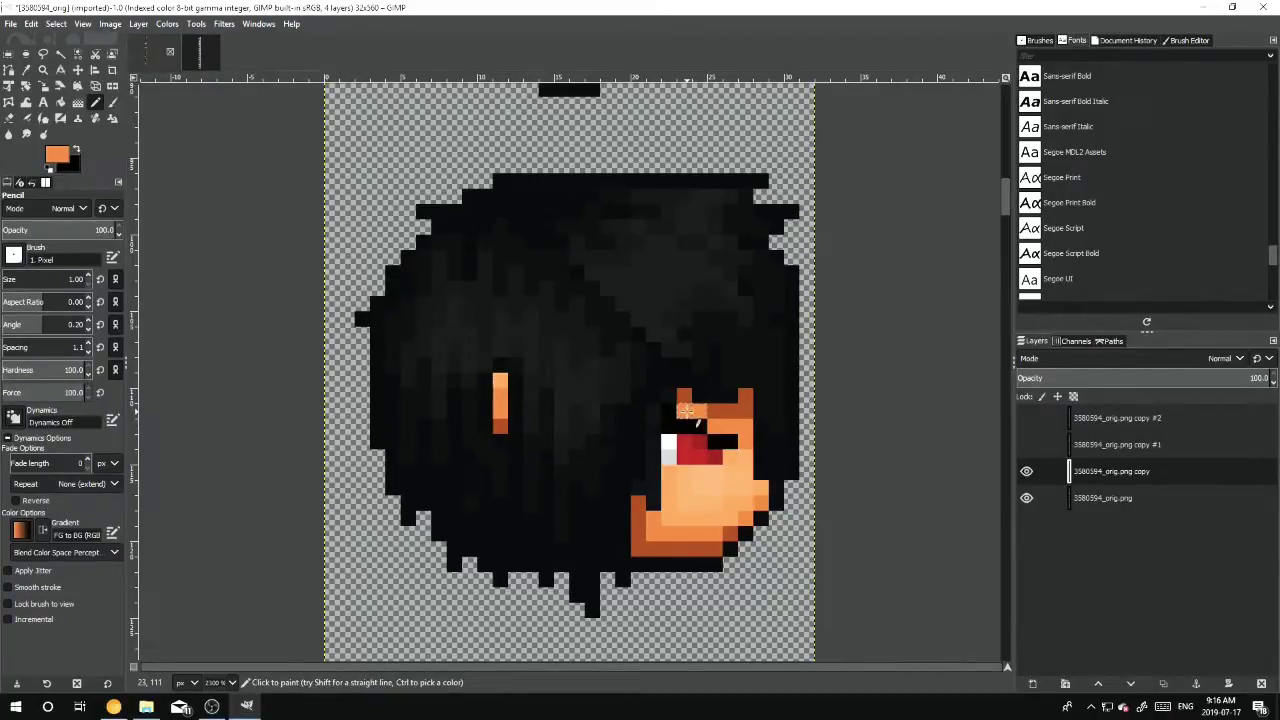
click(670, 410)
click(1081, 446)
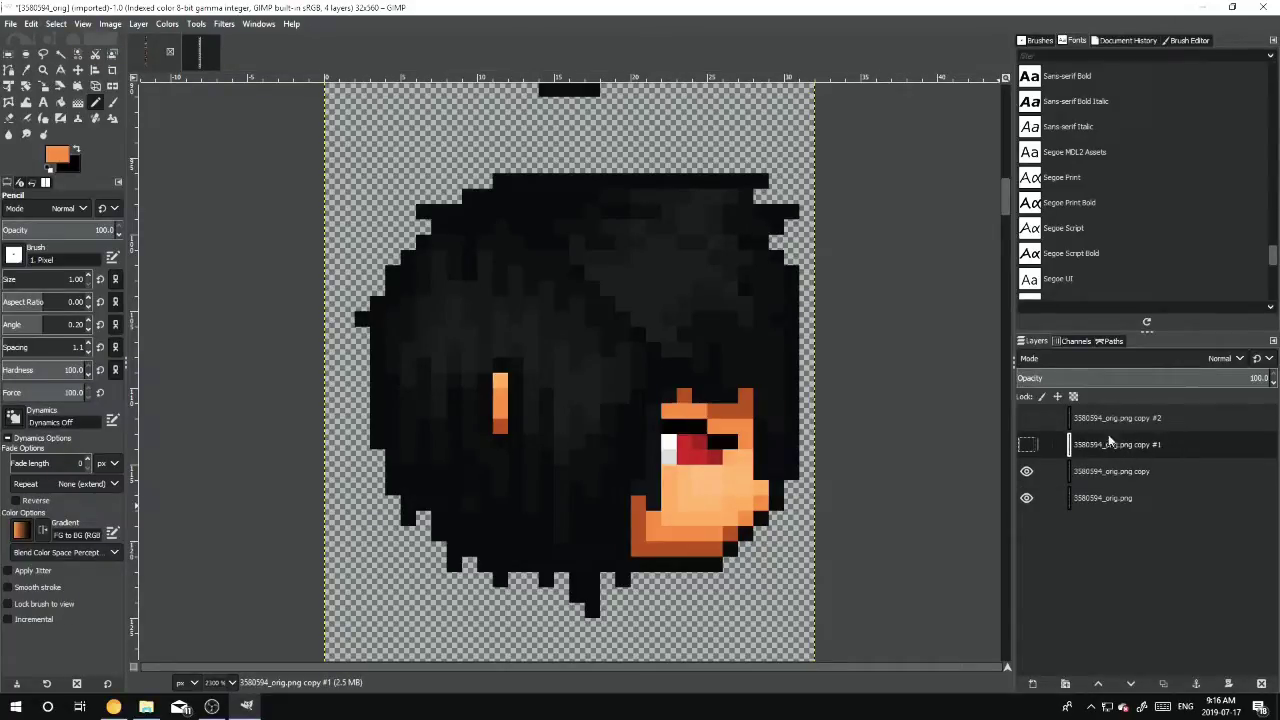
Show copy #1 and paint black pixels at the eye's lower right
click(1027, 445)
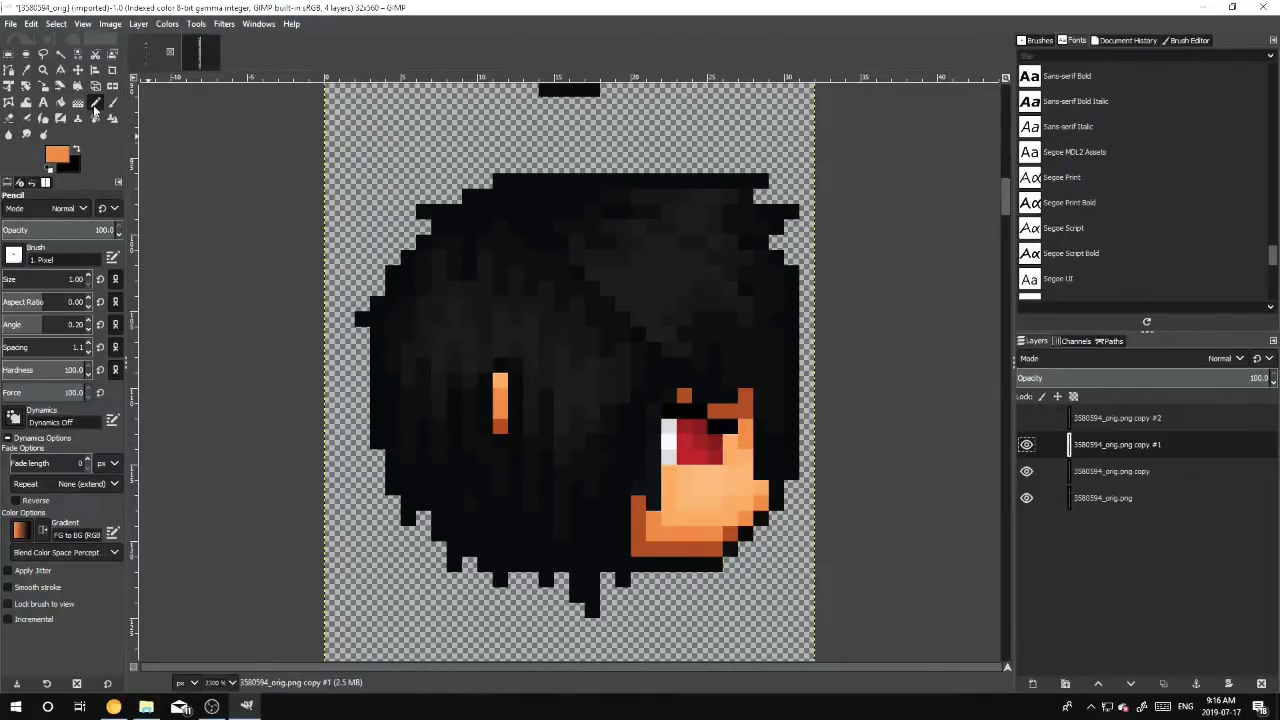
key(o)
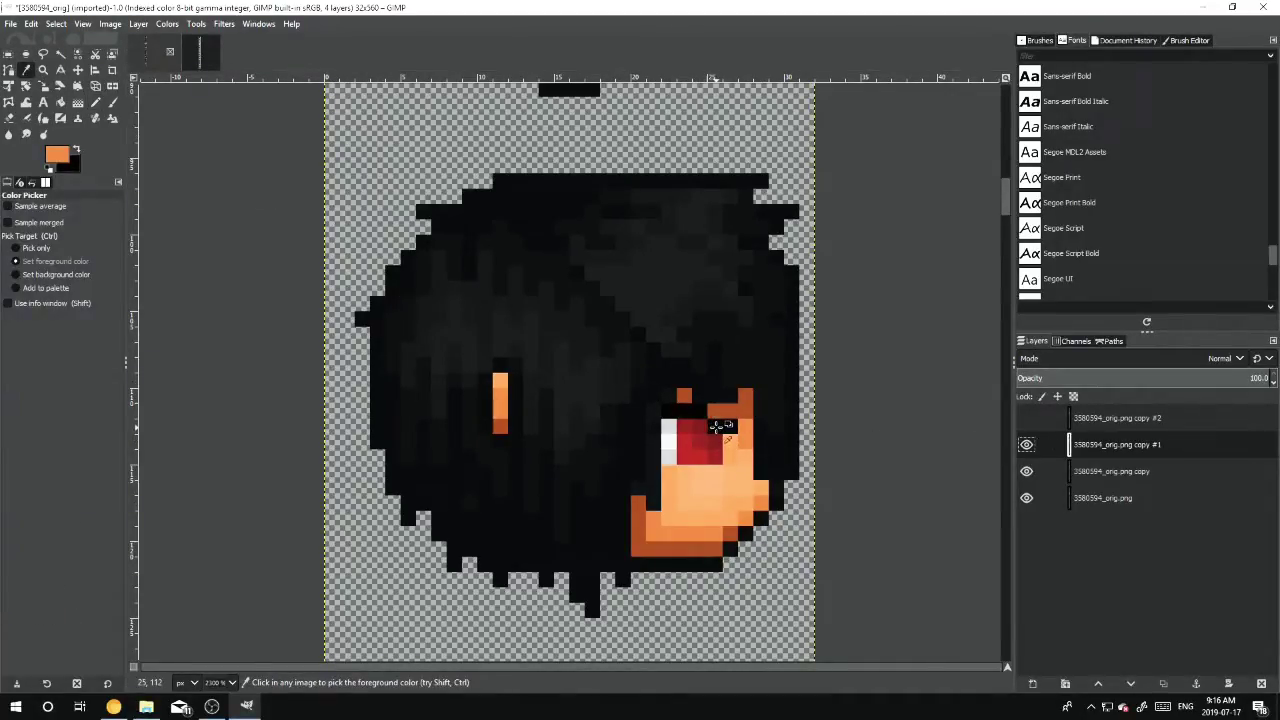
click(719, 427)
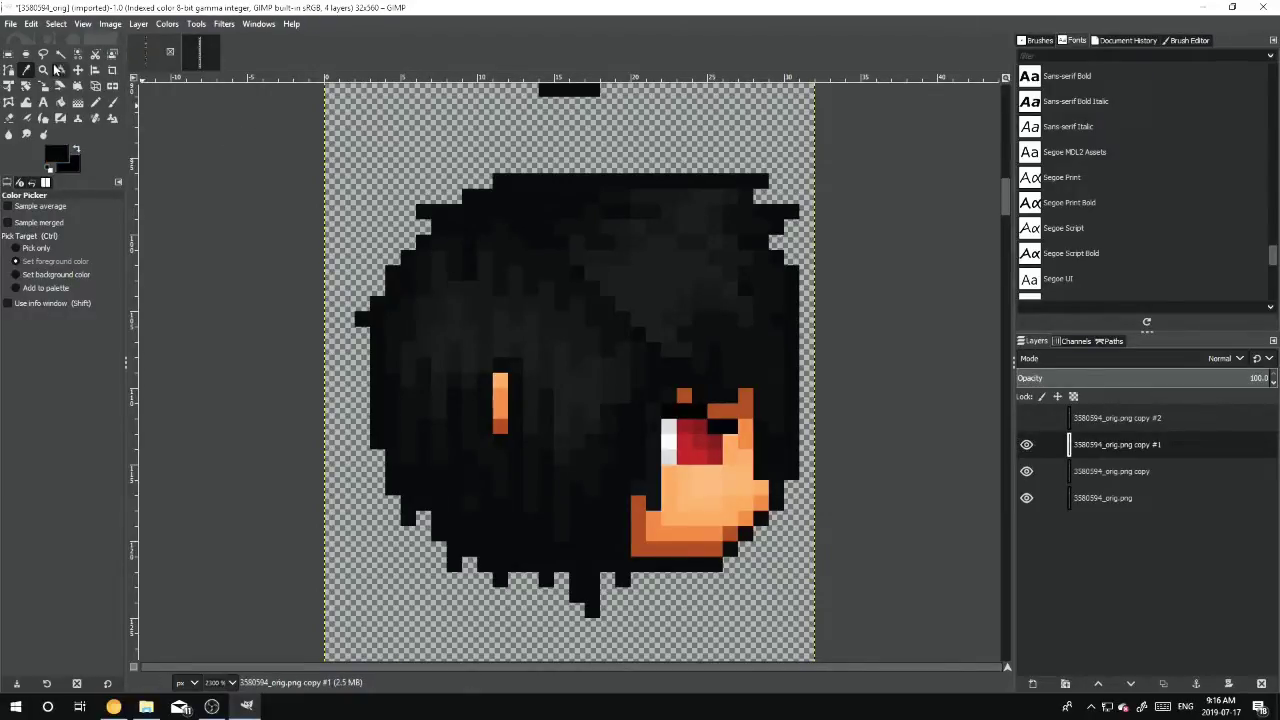
key(n)
drag(717, 457, 729, 457)
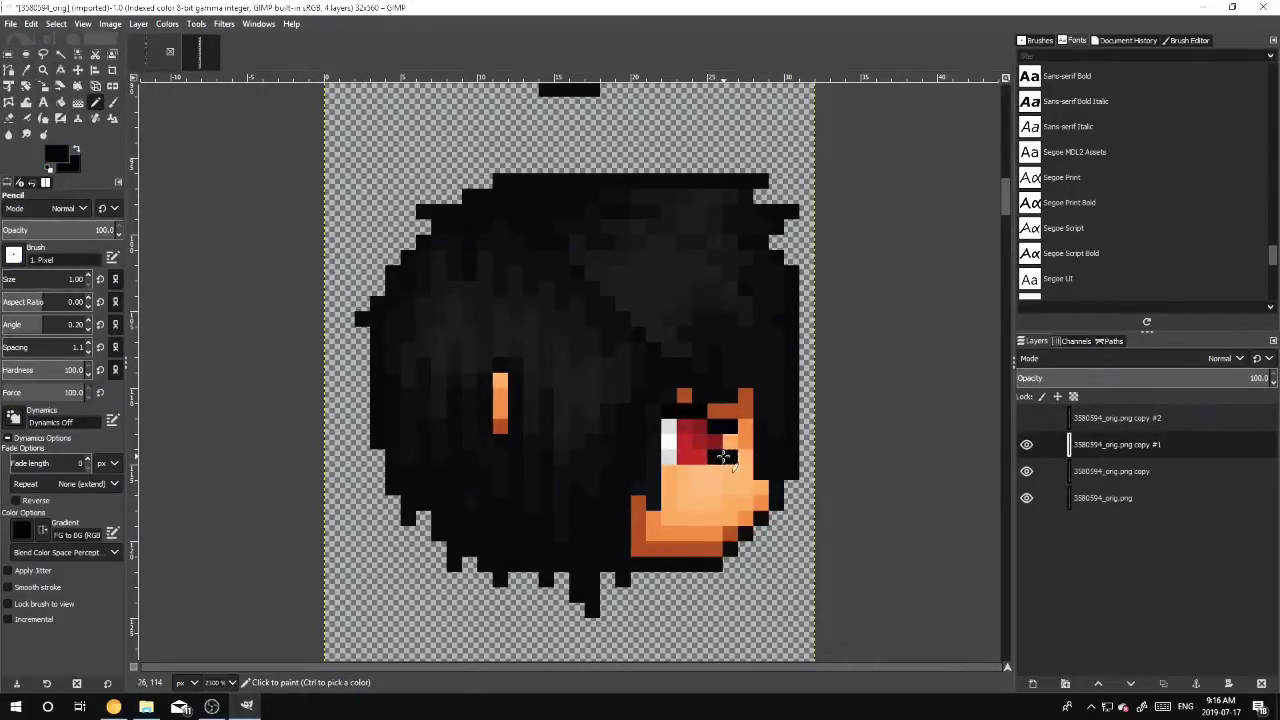
scroll(600, 440, up, 5)
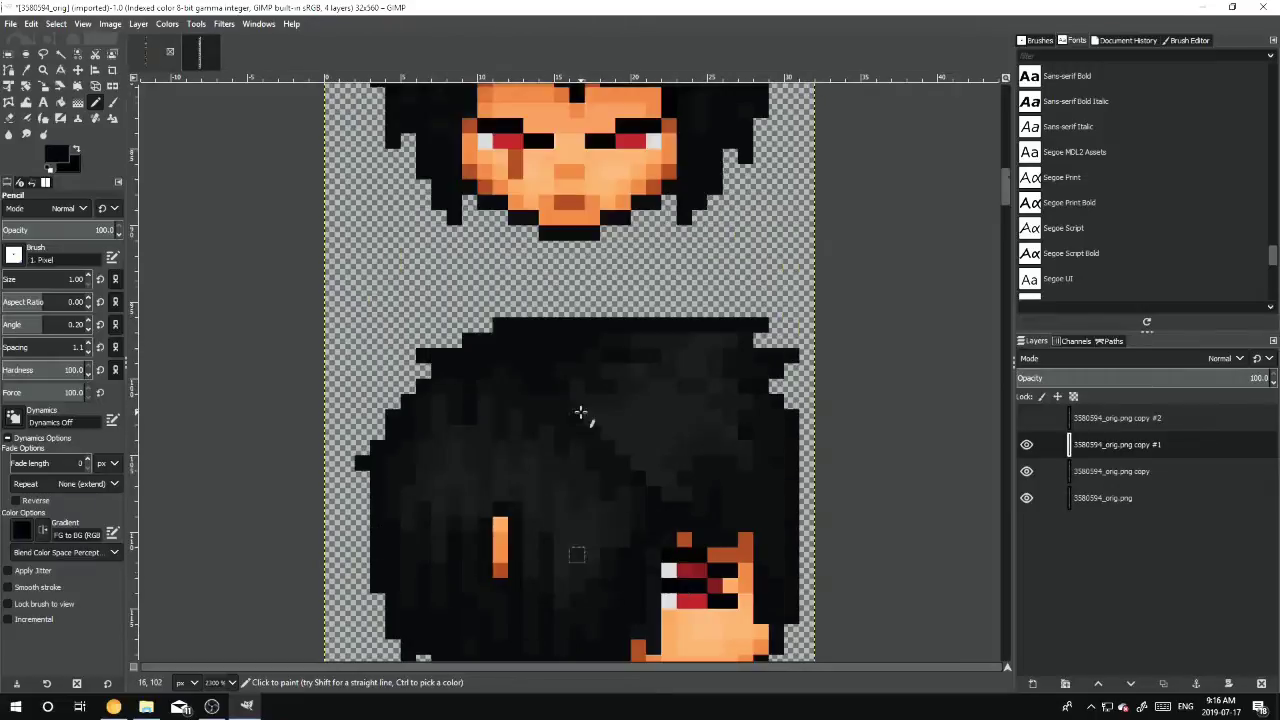
scroll(595, 408, down, 5)
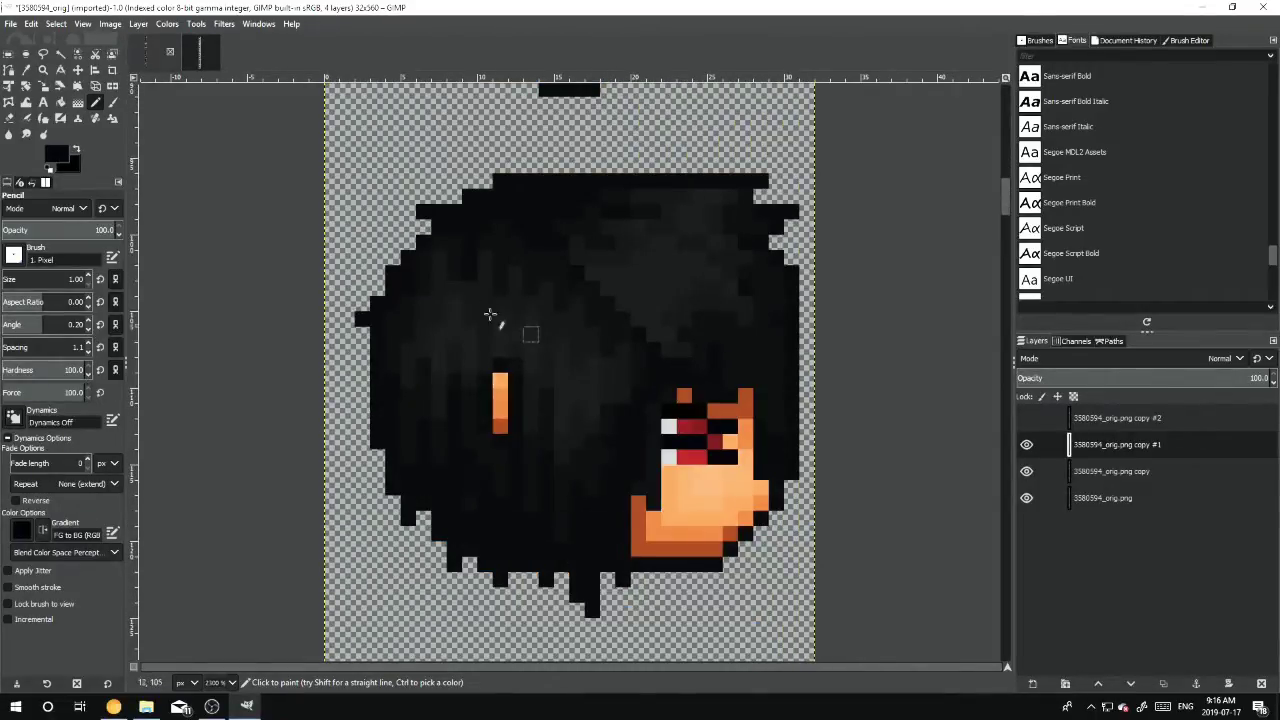
Paint the dark pixels beside and left of the eye in orange skin colour
click(27, 71)
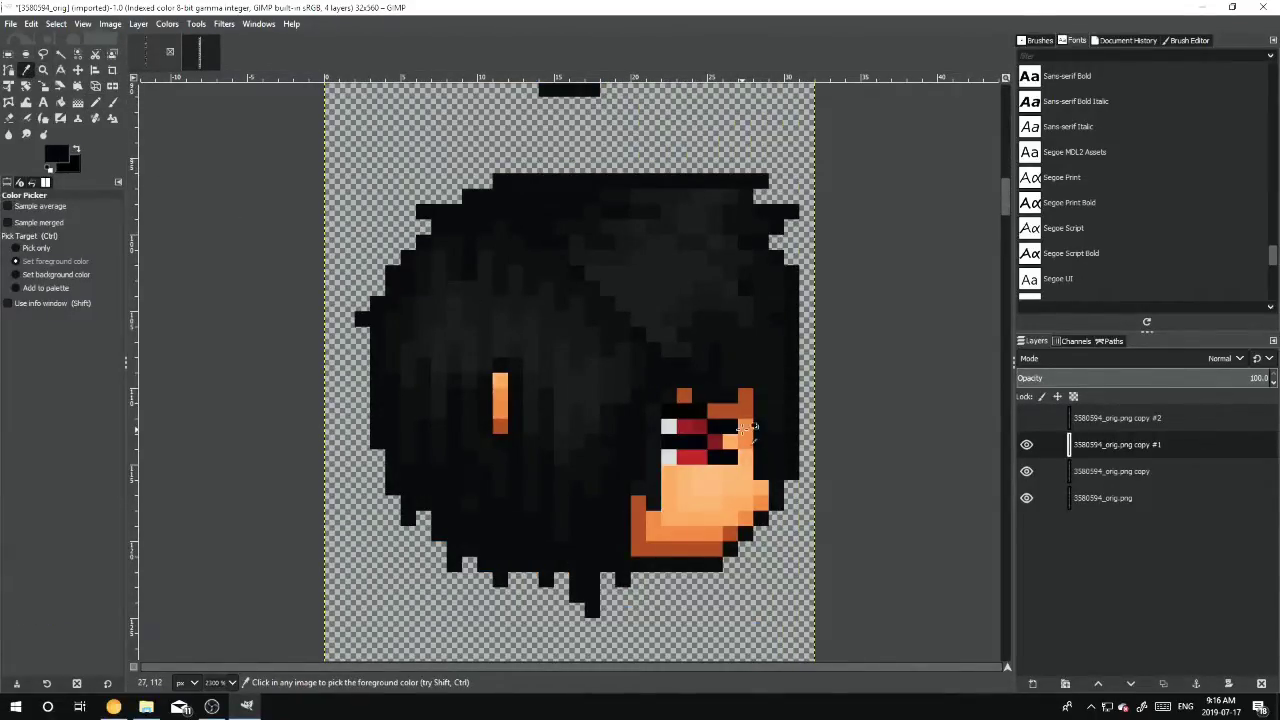
click(748, 428)
click(95, 102)
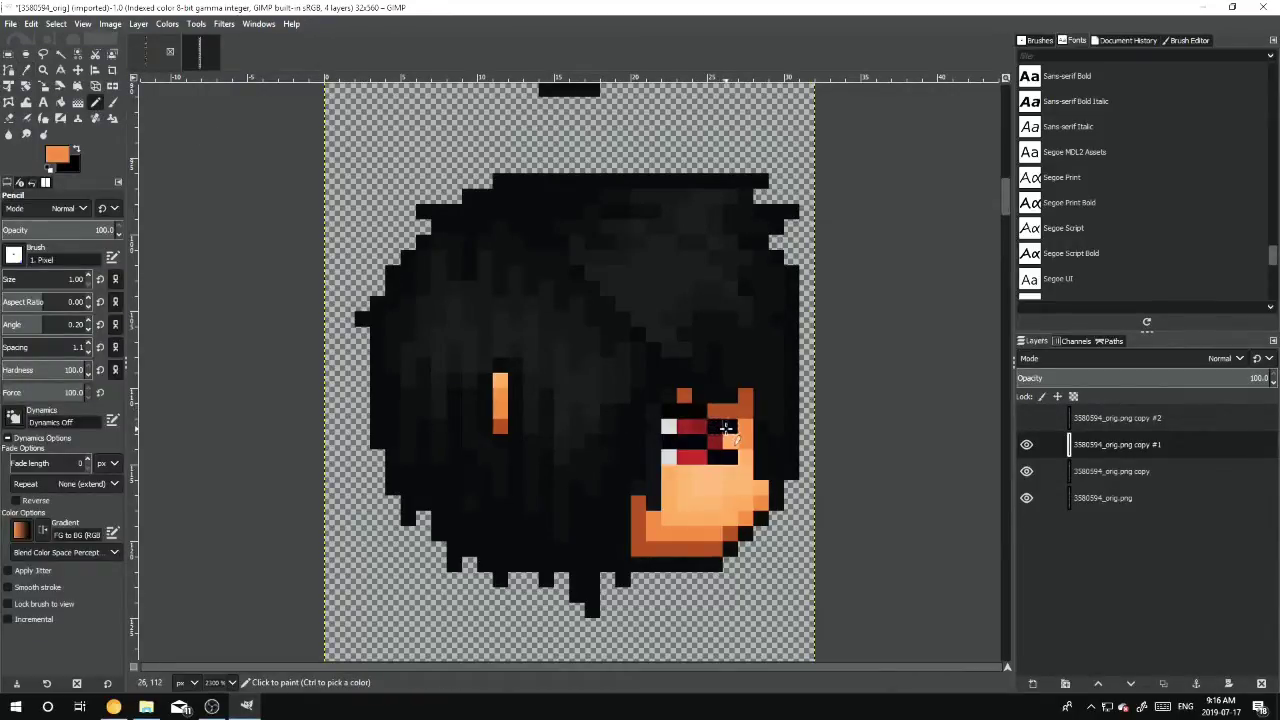
click(726, 432)
drag(697, 413, 665, 411)
Cover the dark red, red and white eye pixels with the light skin tone
click(27, 70)
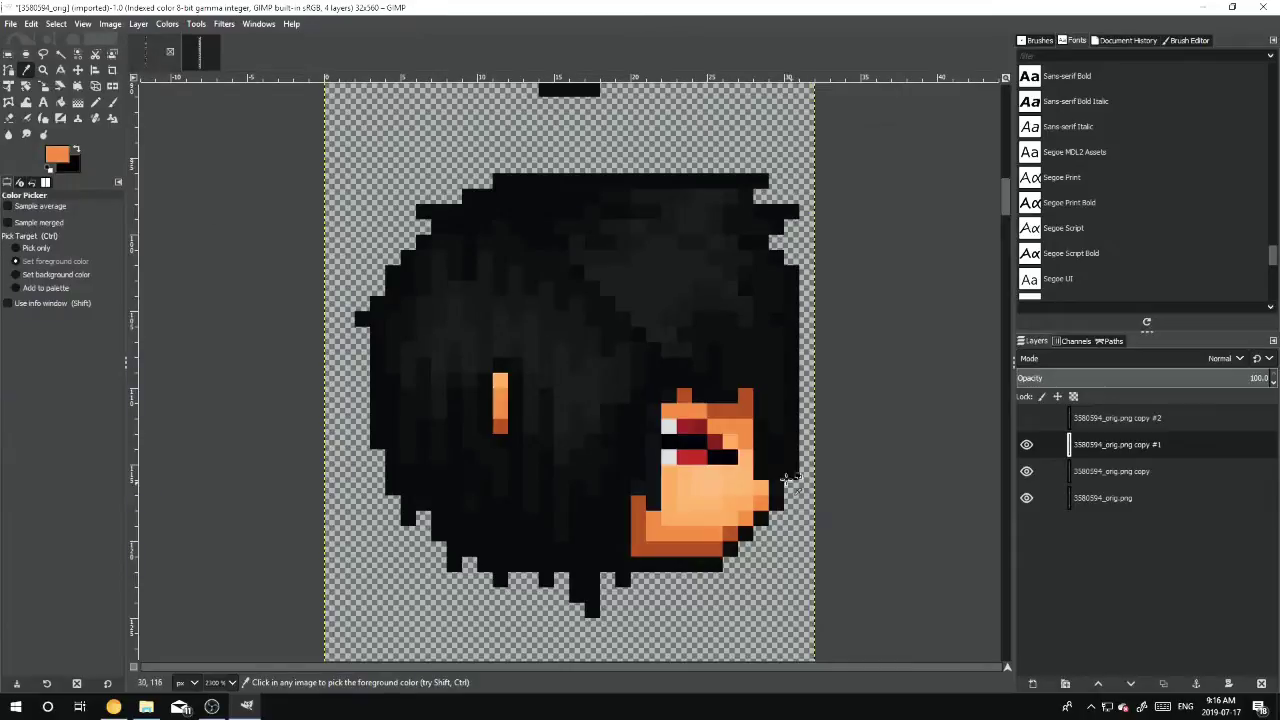
click(730, 442)
key(n)
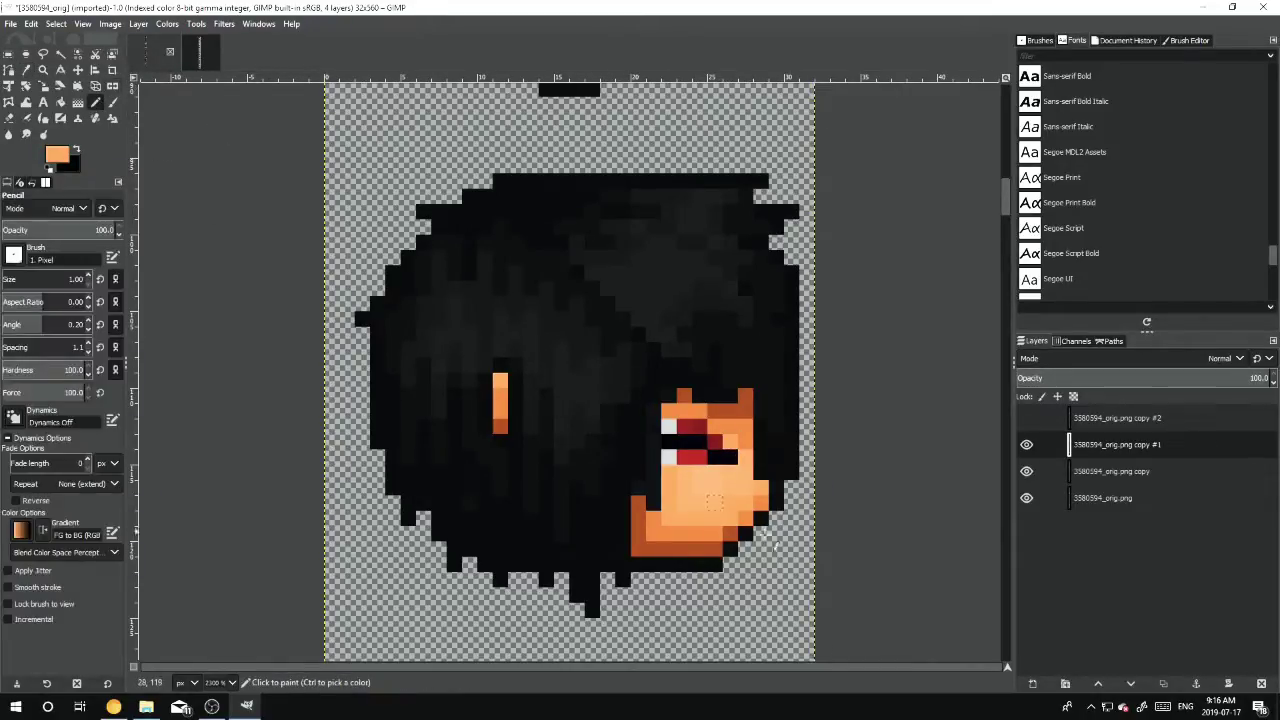
click(717, 441)
drag(693, 423, 668, 425)
Select and show copy #2, then draw a black line across the side-view eye
click(1090, 422)
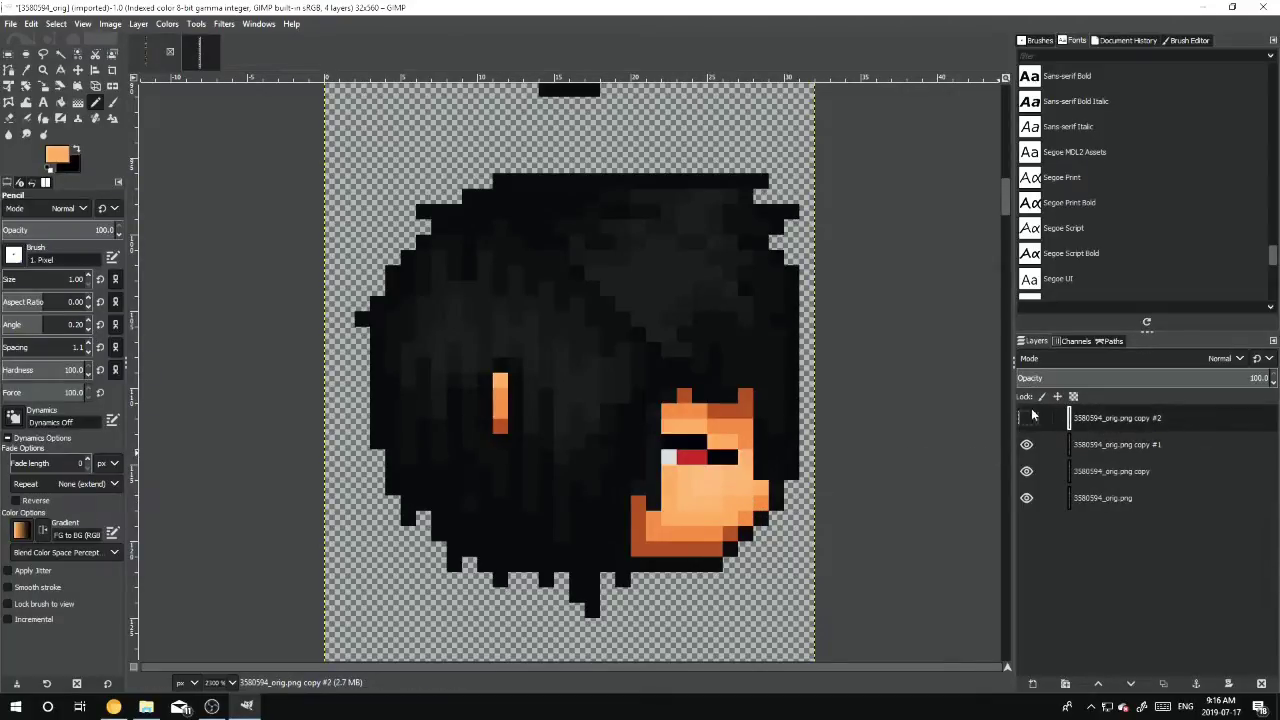
click(1028, 418)
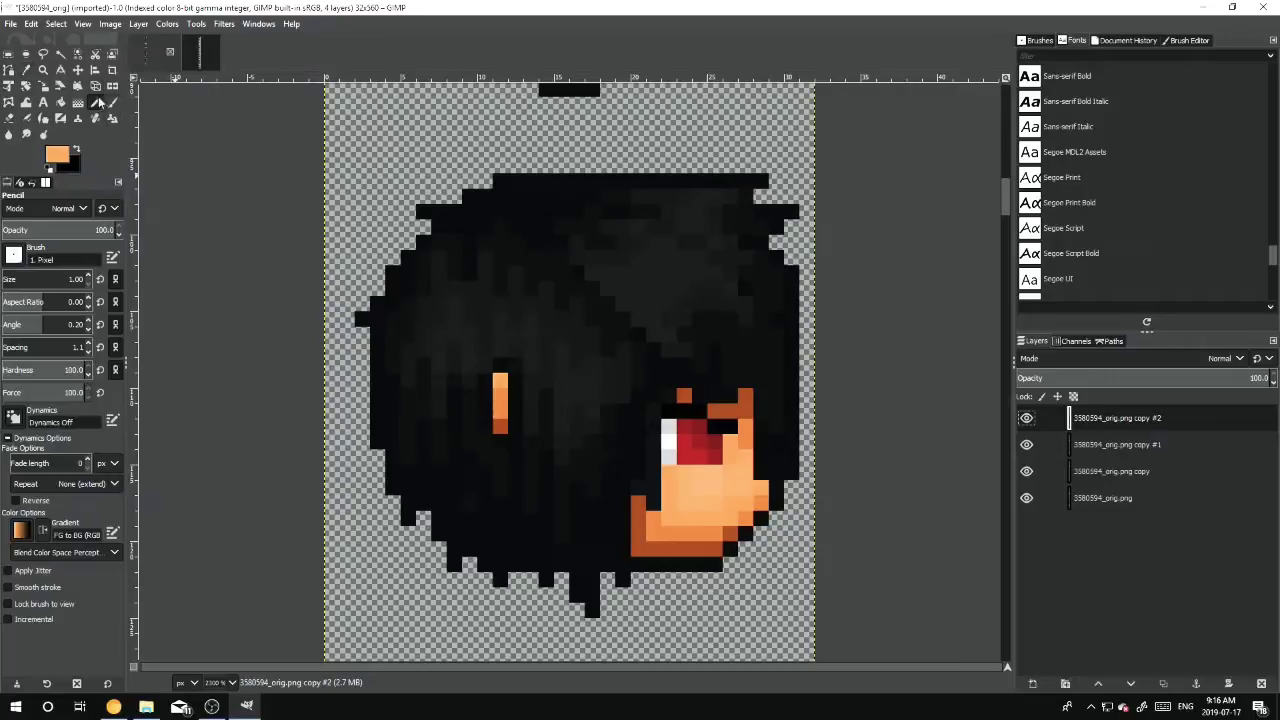
click(26, 70)
click(719, 425)
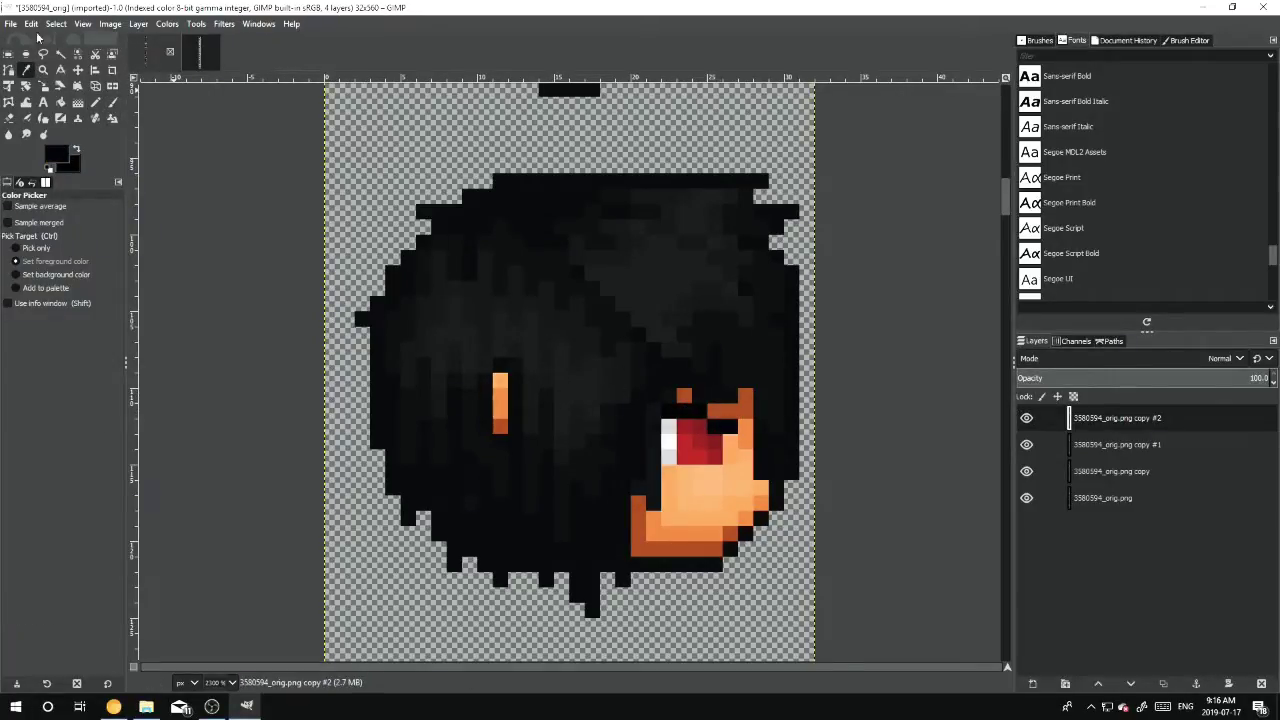
click(96, 104)
drag(735, 457, 662, 456)
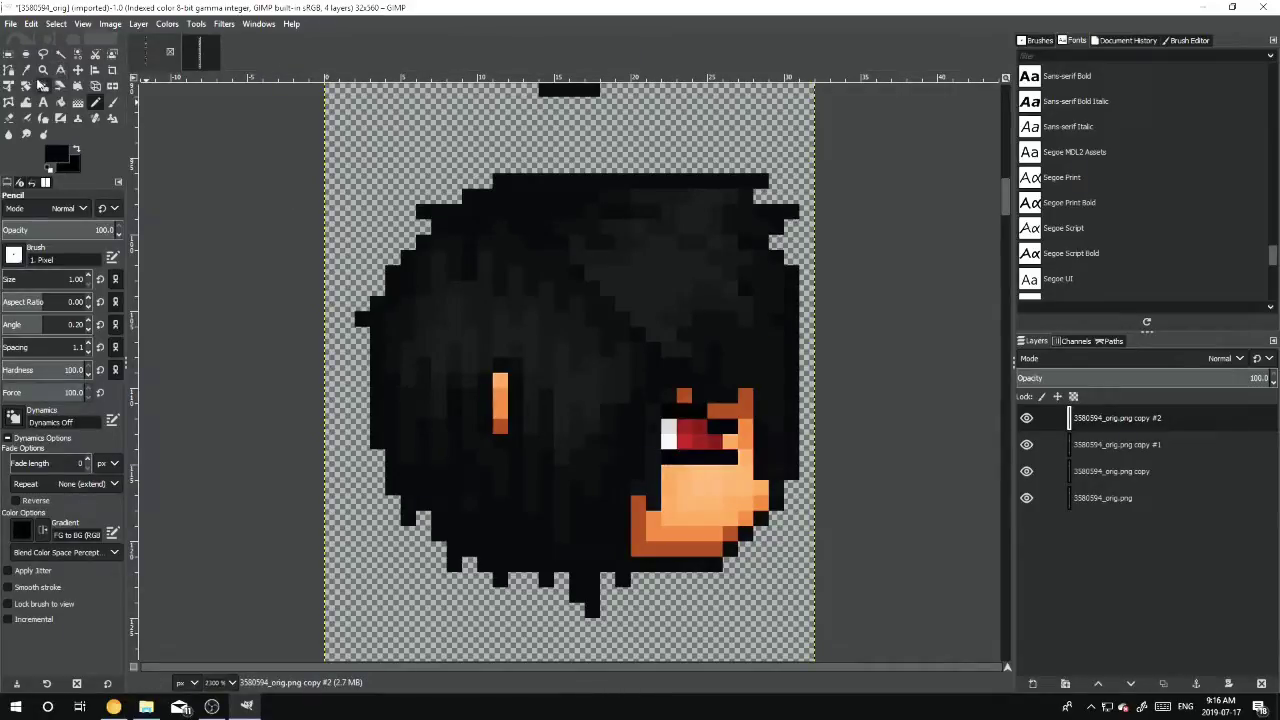
Paint orange skin over the dark pixels above the eye
click(26, 69)
click(748, 428)
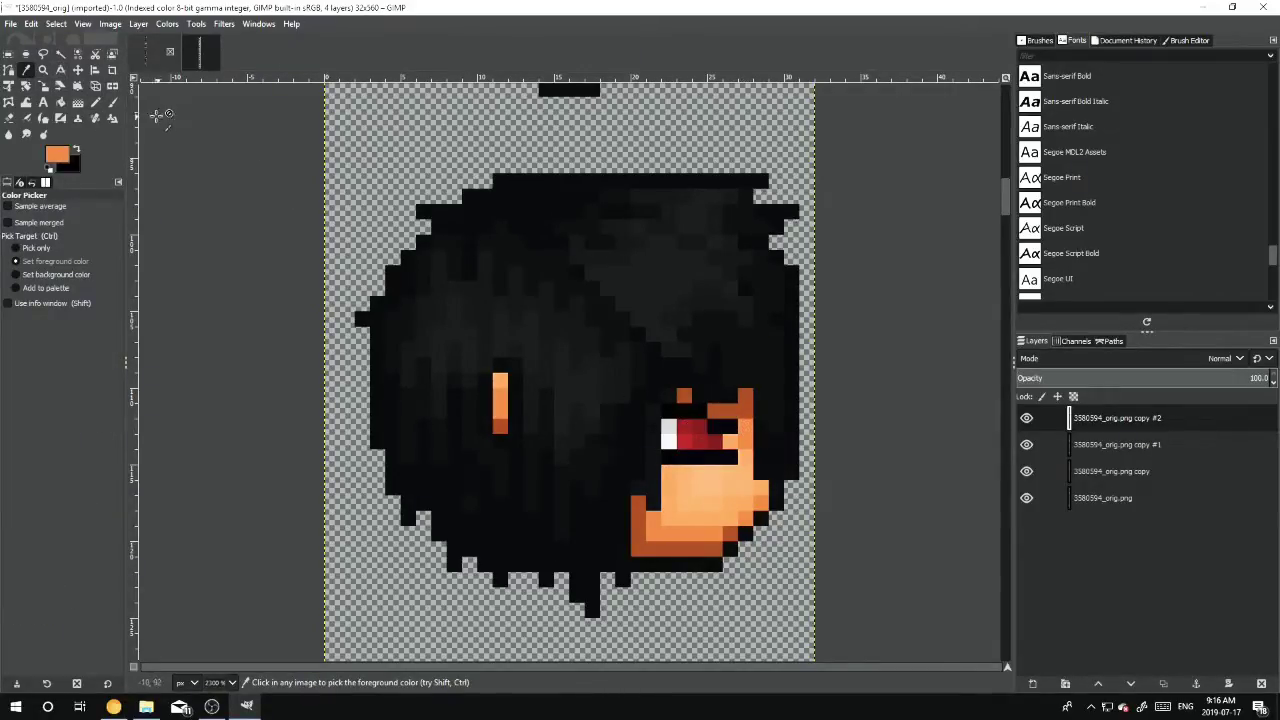
key(n)
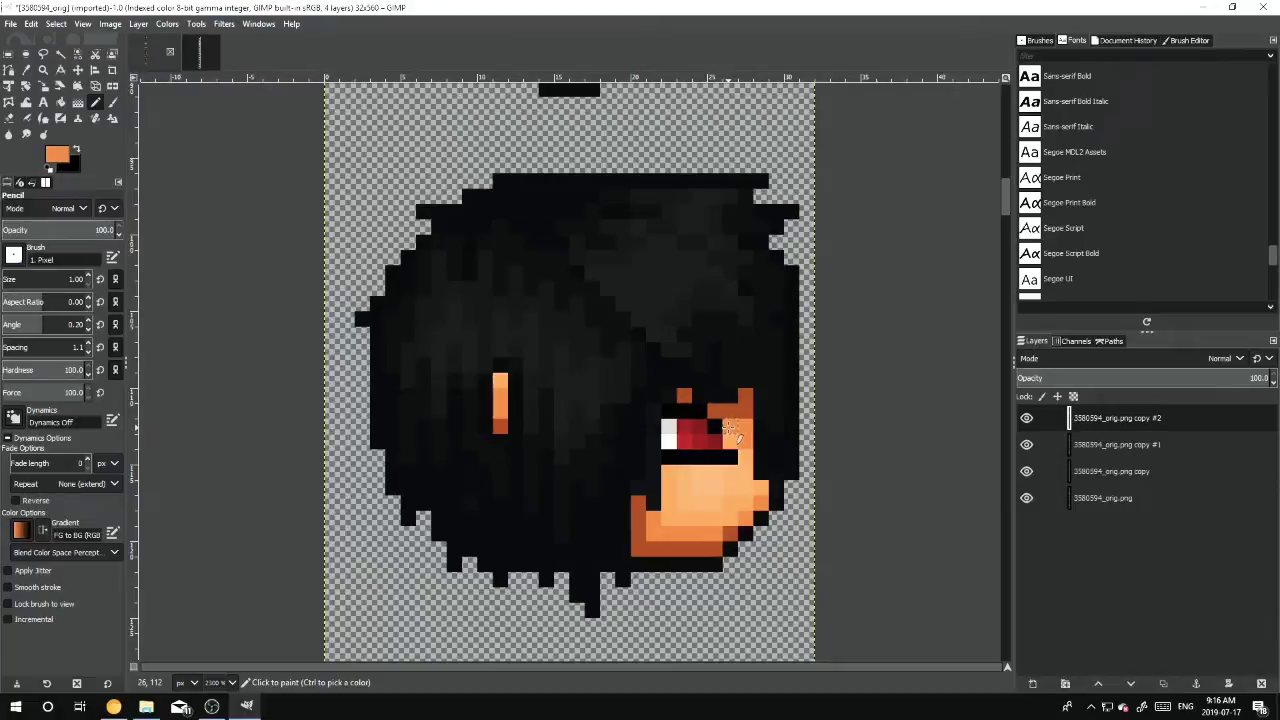
drag(728, 428, 656, 398)
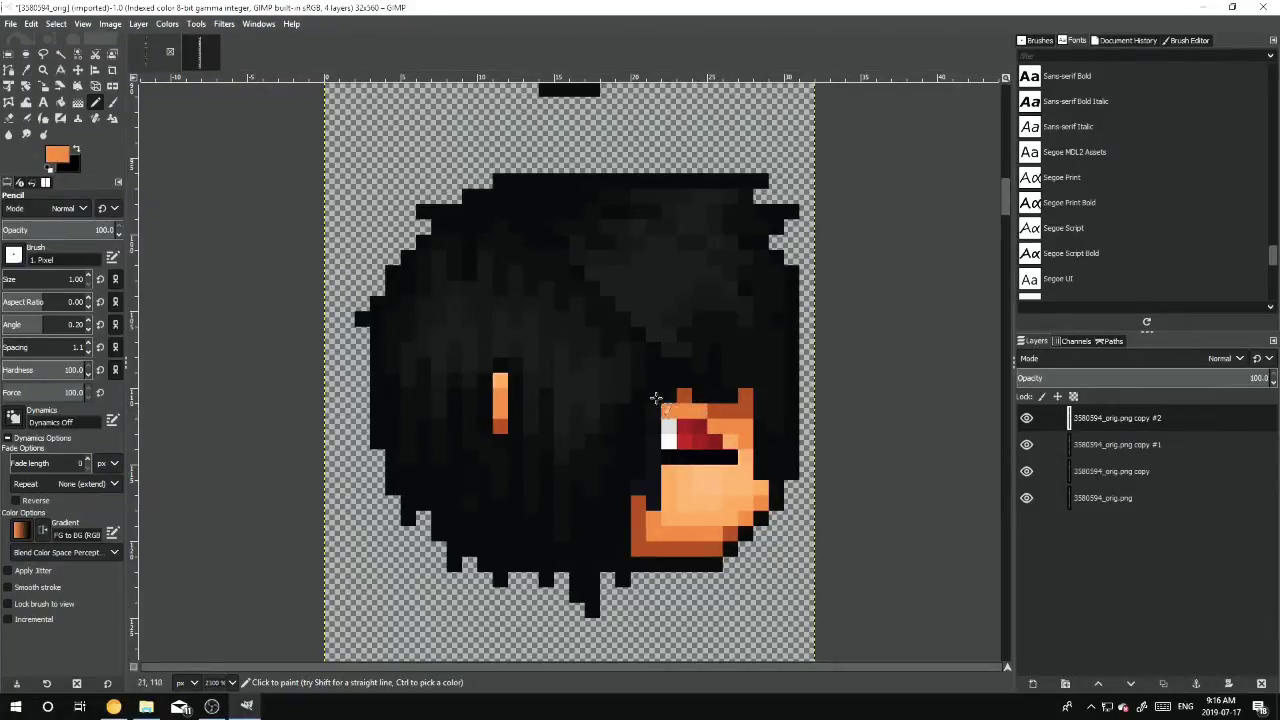
Cover the remaining red eye pixels with the lighter peach skin tone
key(o)
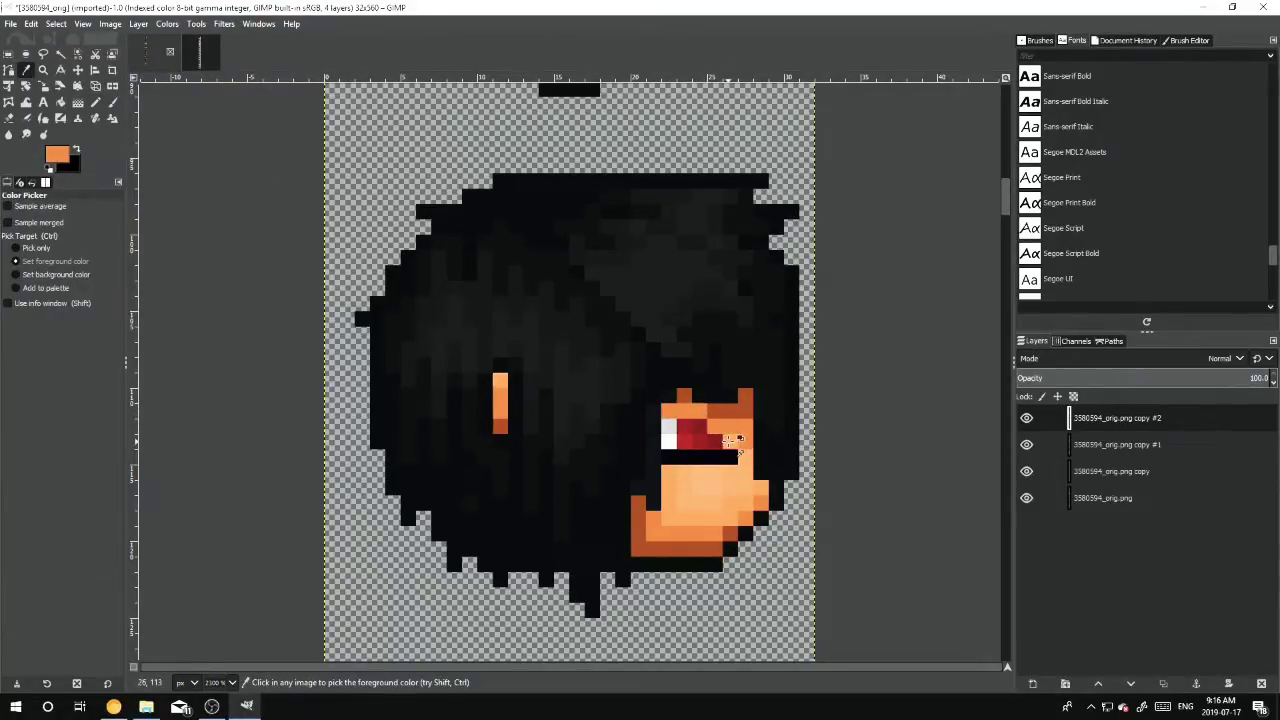
click(738, 440)
key(n)
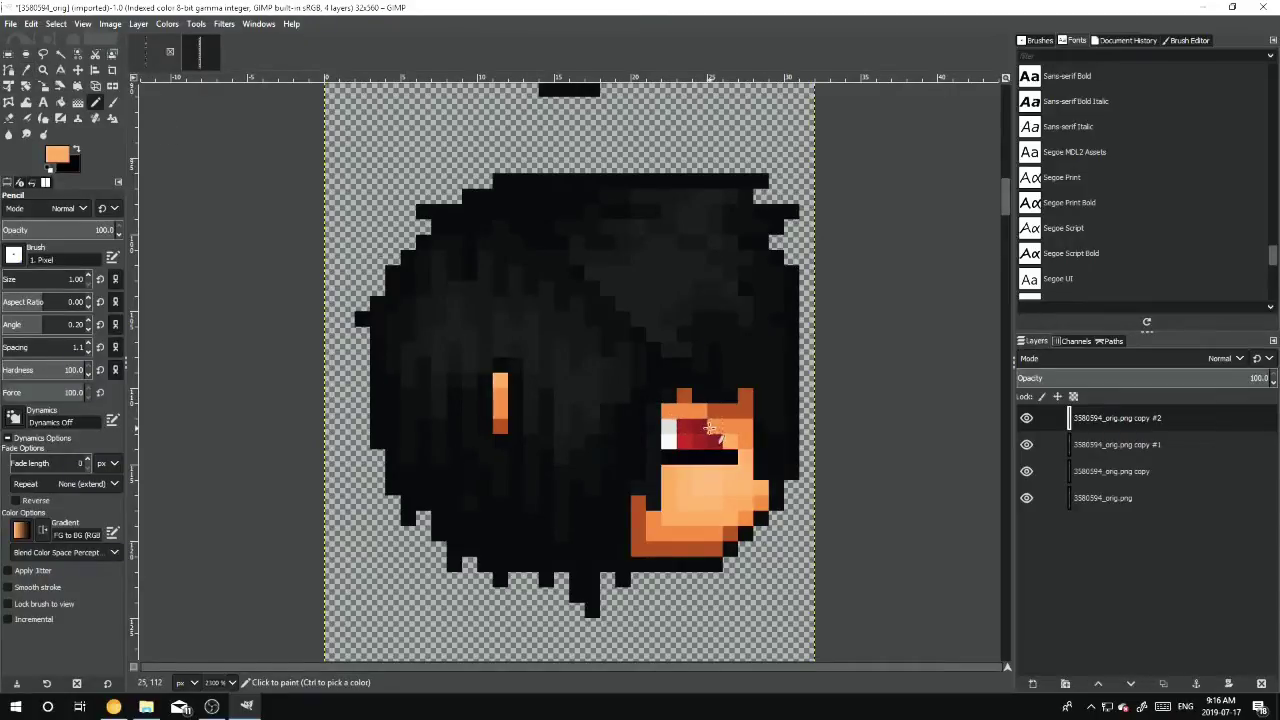
mouse_move(709, 428)
mouse_down()
mouse_move(670, 425)
mouse_move(700, 447)
mouse_up()
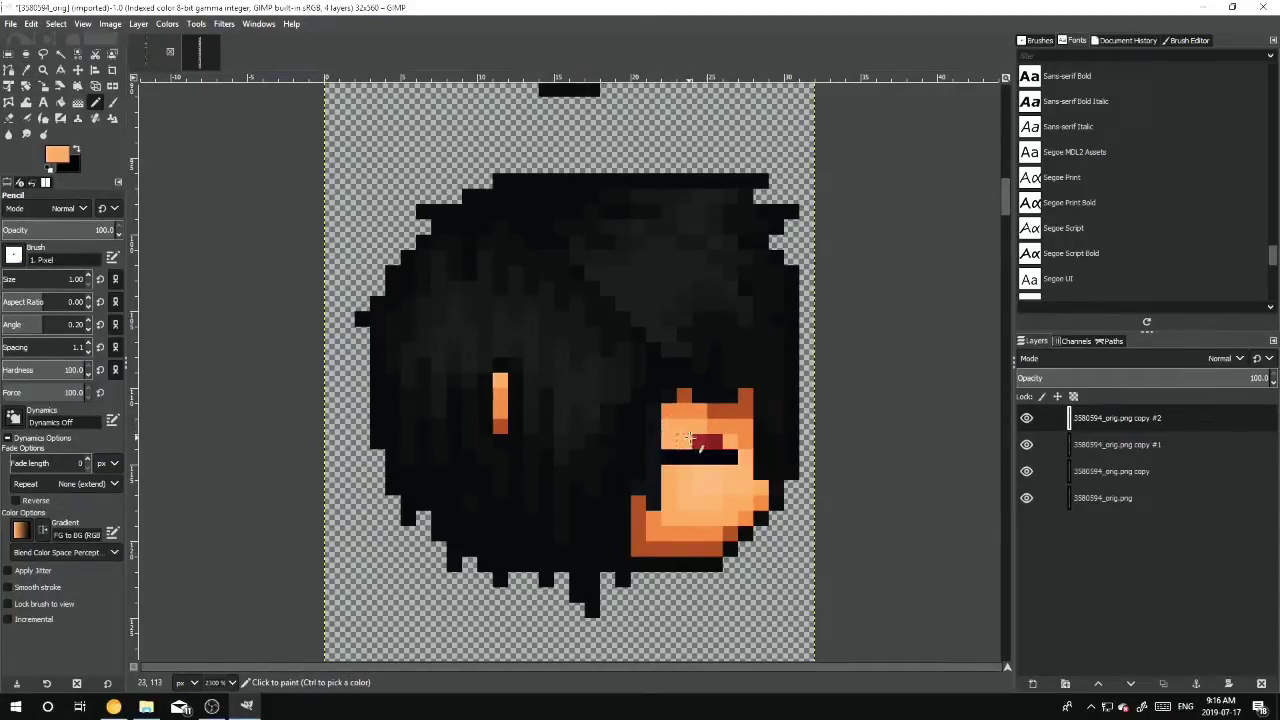
click(713, 441)
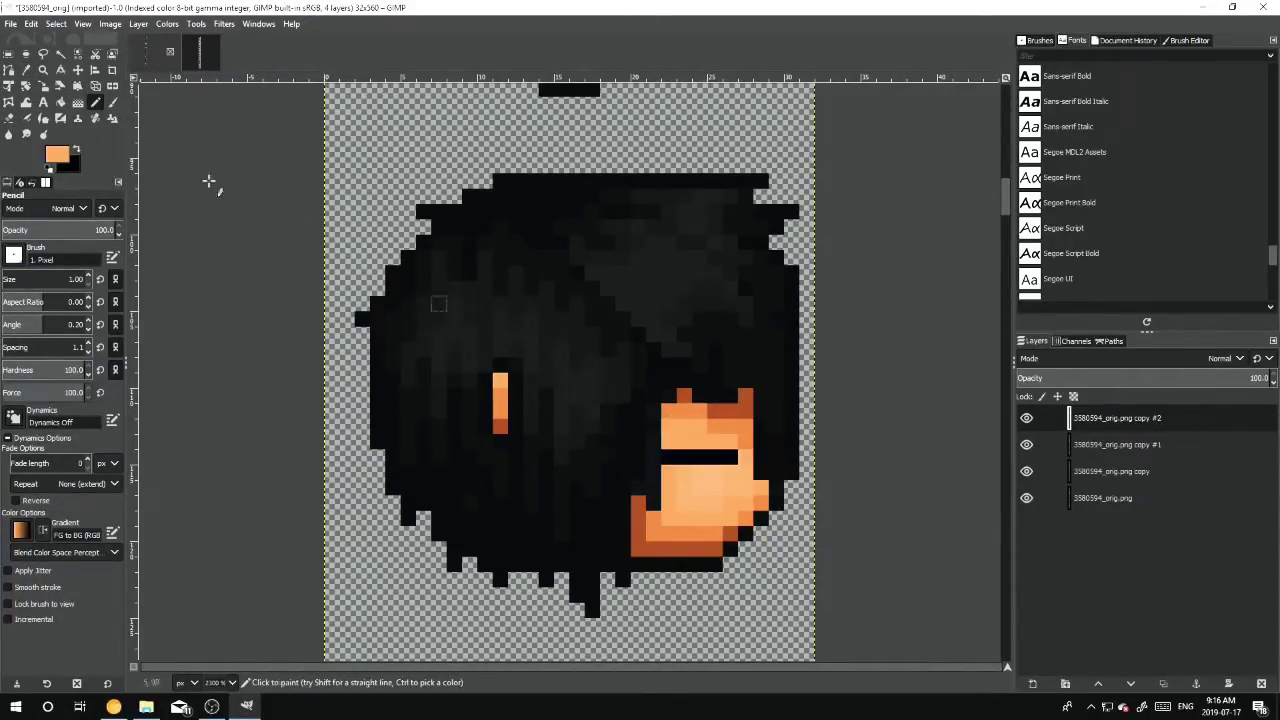
Choose rectangle select and make the '3580594_orig.png copy' layer active
click(8, 54)
scroll(580, 434, up, 5)
scroll(443, 391, down, 3)
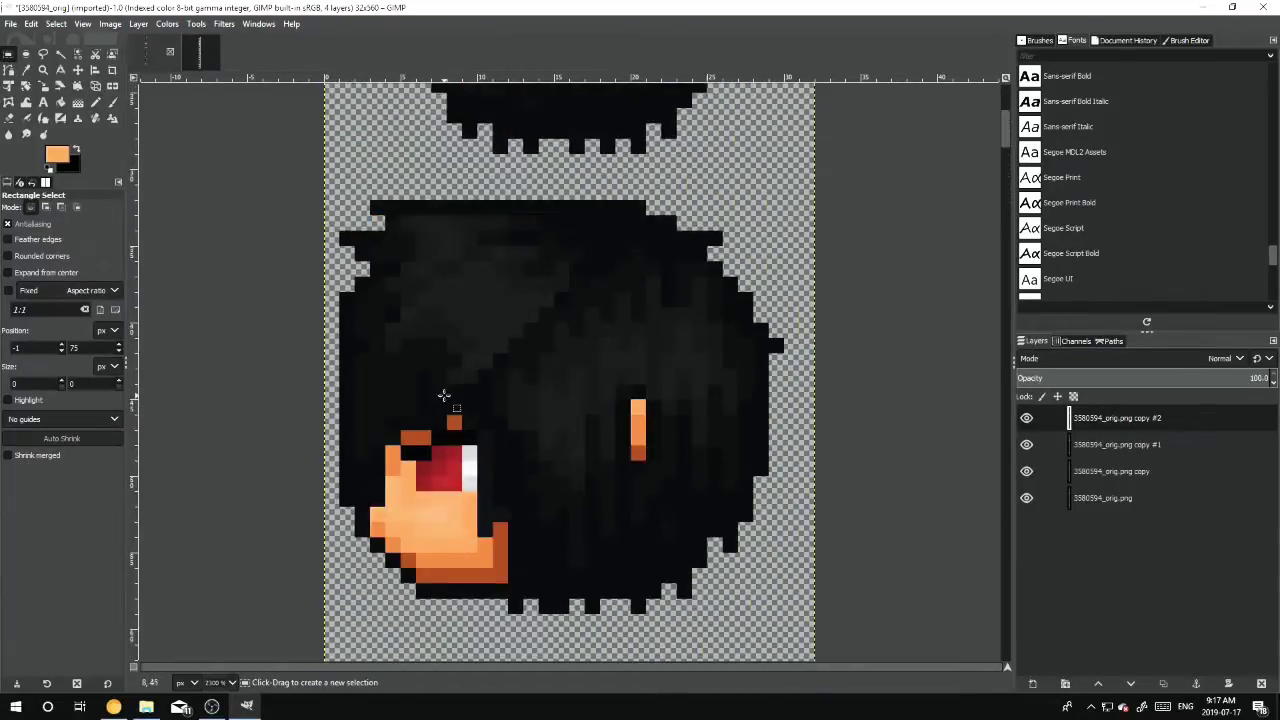
scroll(541, 371, down, 2)
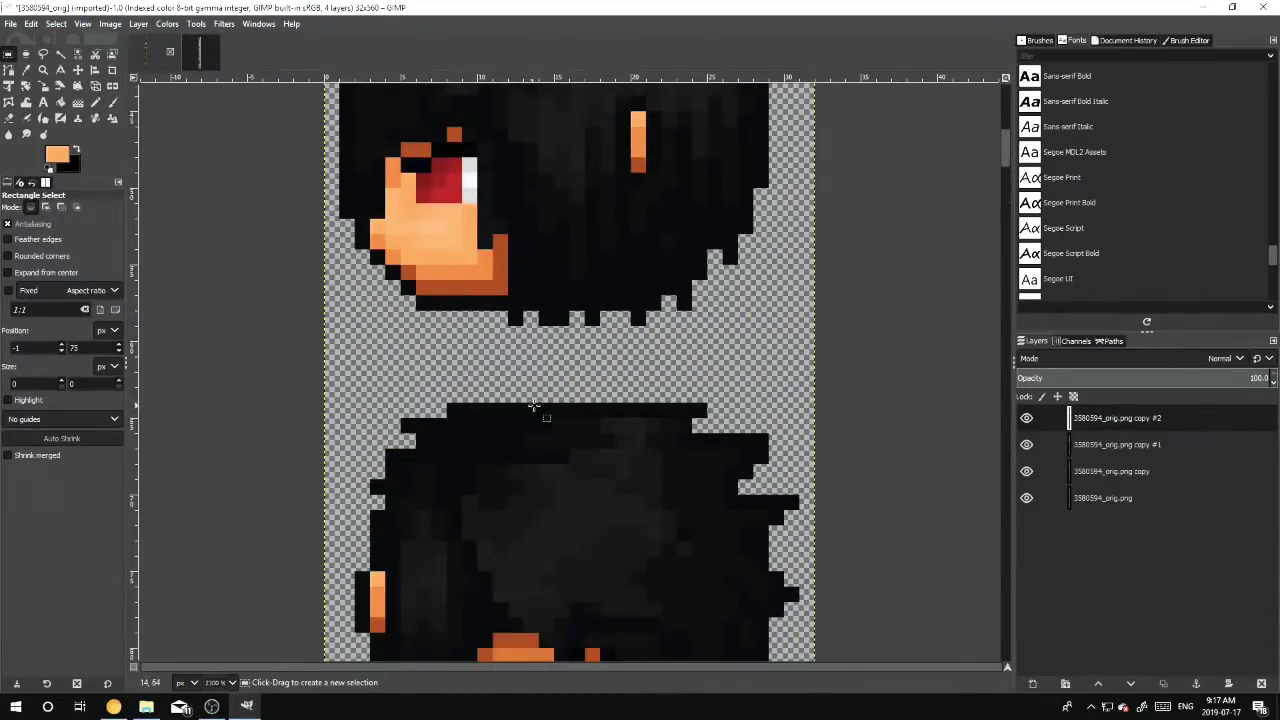
click(1130, 502)
click(1103, 478)
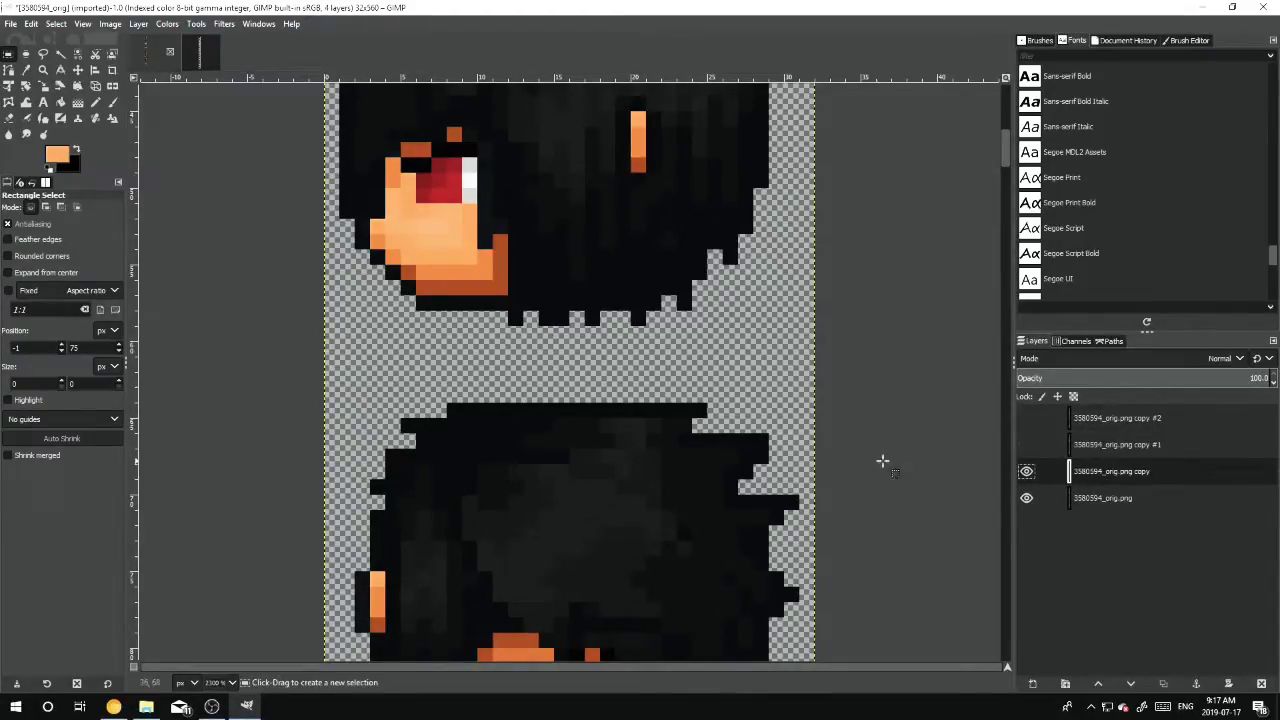
scroll(663, 468, down, 8)
scroll(663, 460, up, 2)
scroll(655, 450, down, 4)
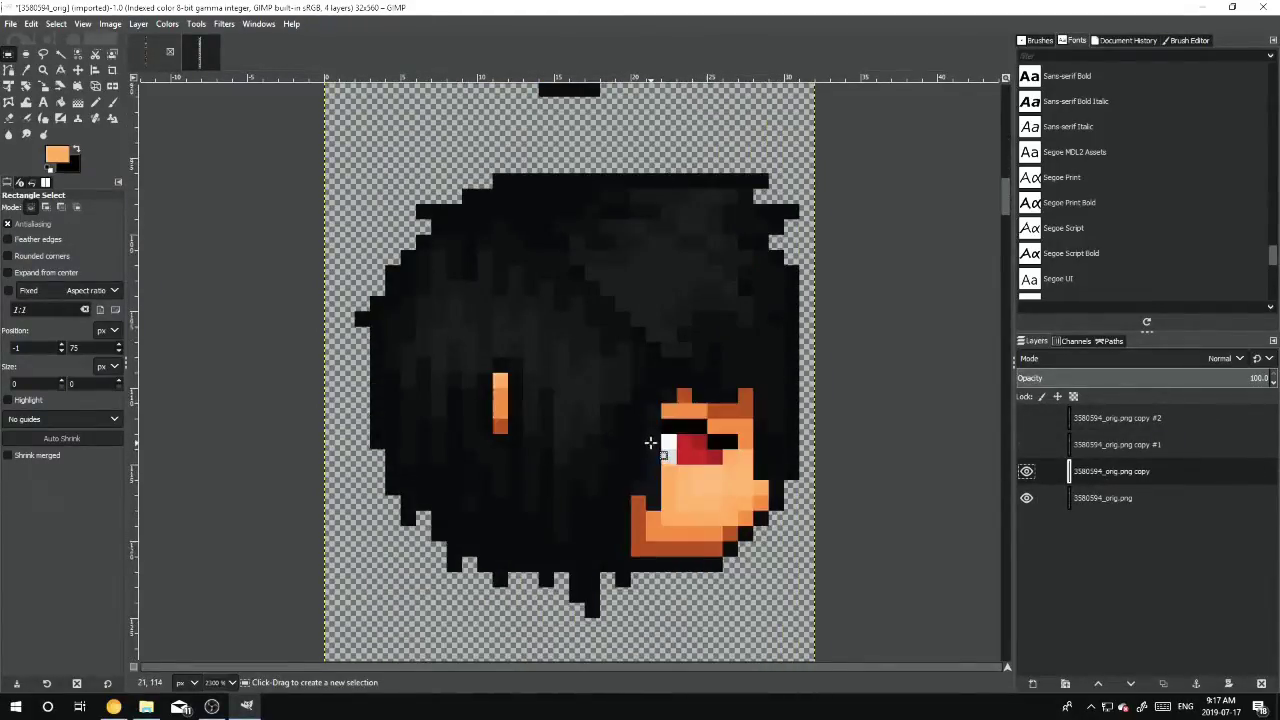
Select and copy the lidded eye area on the copy layer
drag(660, 405, 753, 468)
right_click(725, 456)
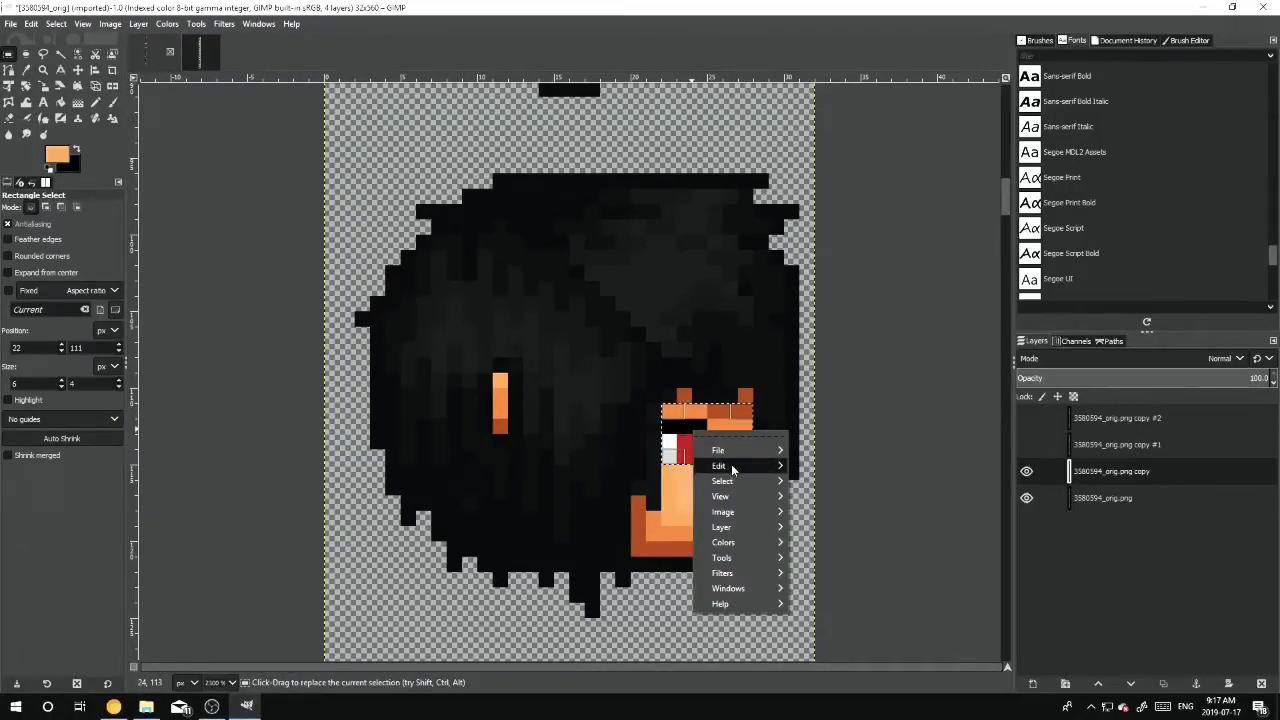
mouse_move(737, 472)
click(817, 382)
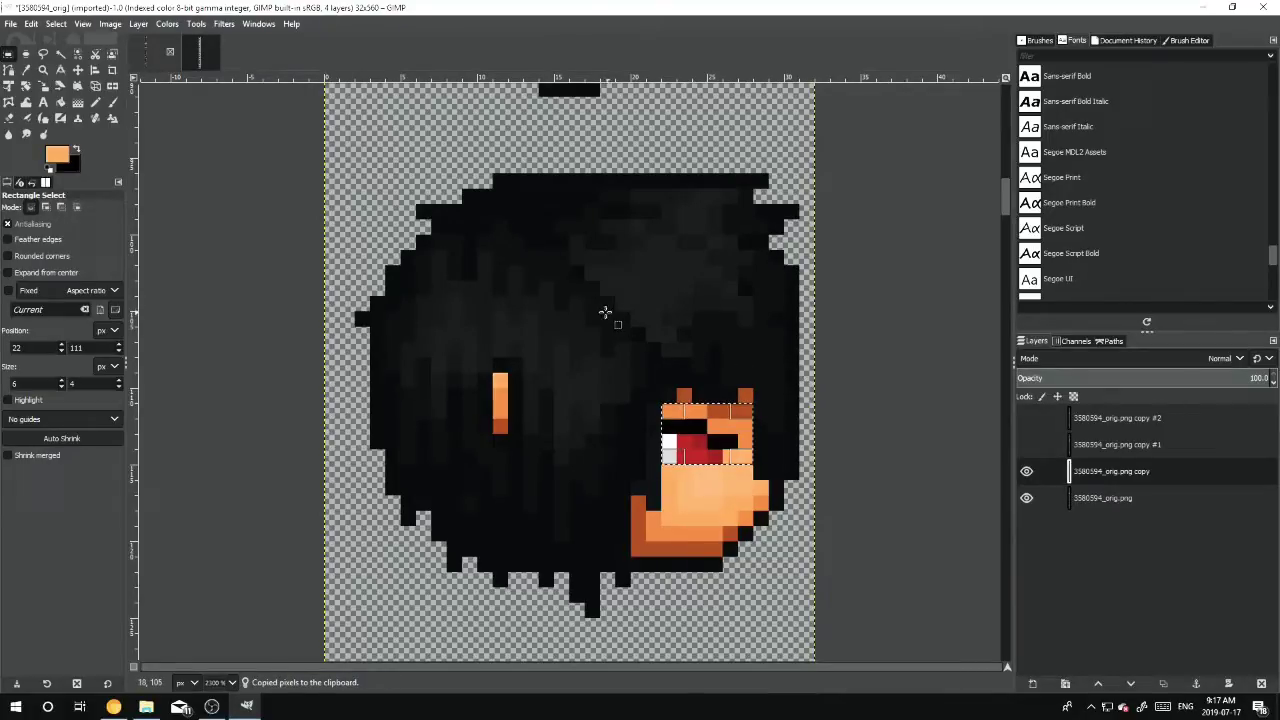
scroll(520, 397, up, 4)
scroll(505, 400, up, 5)
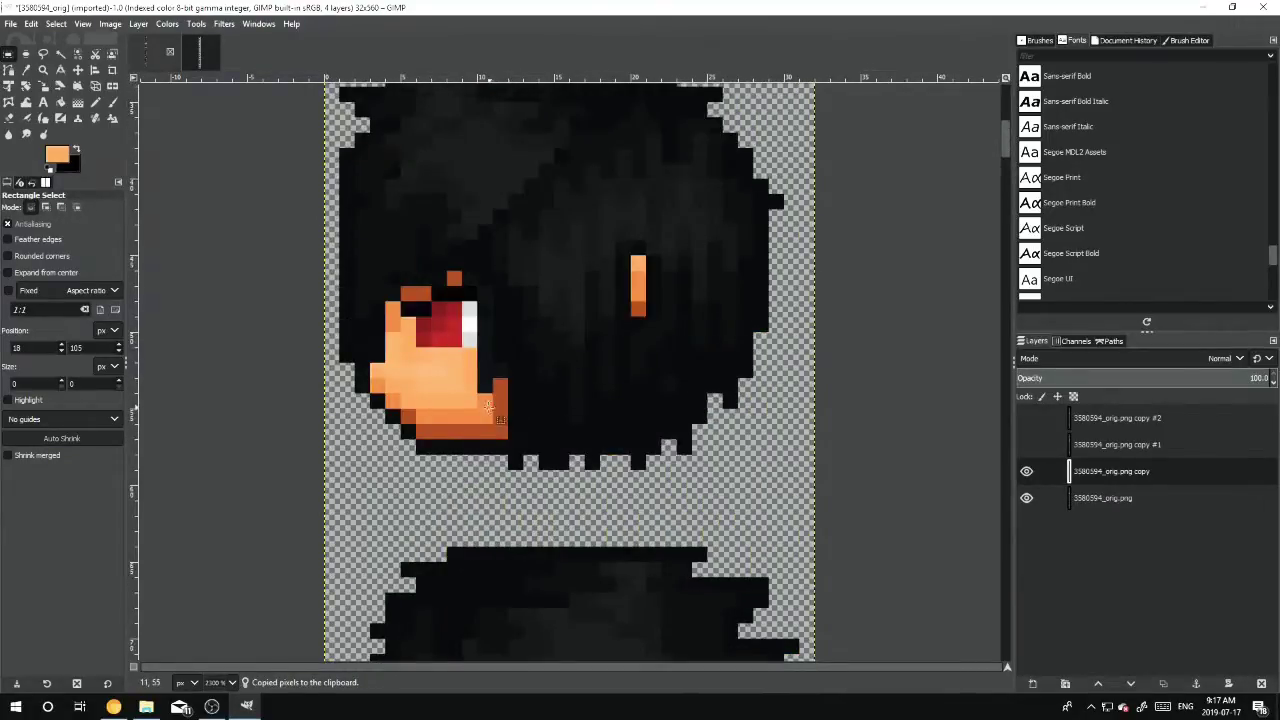
Paste the eye, flip it horizontally, and move it over the left-facing profile's eye
right_click(474, 350)
mouse_move(500, 378)
click(604, 413)
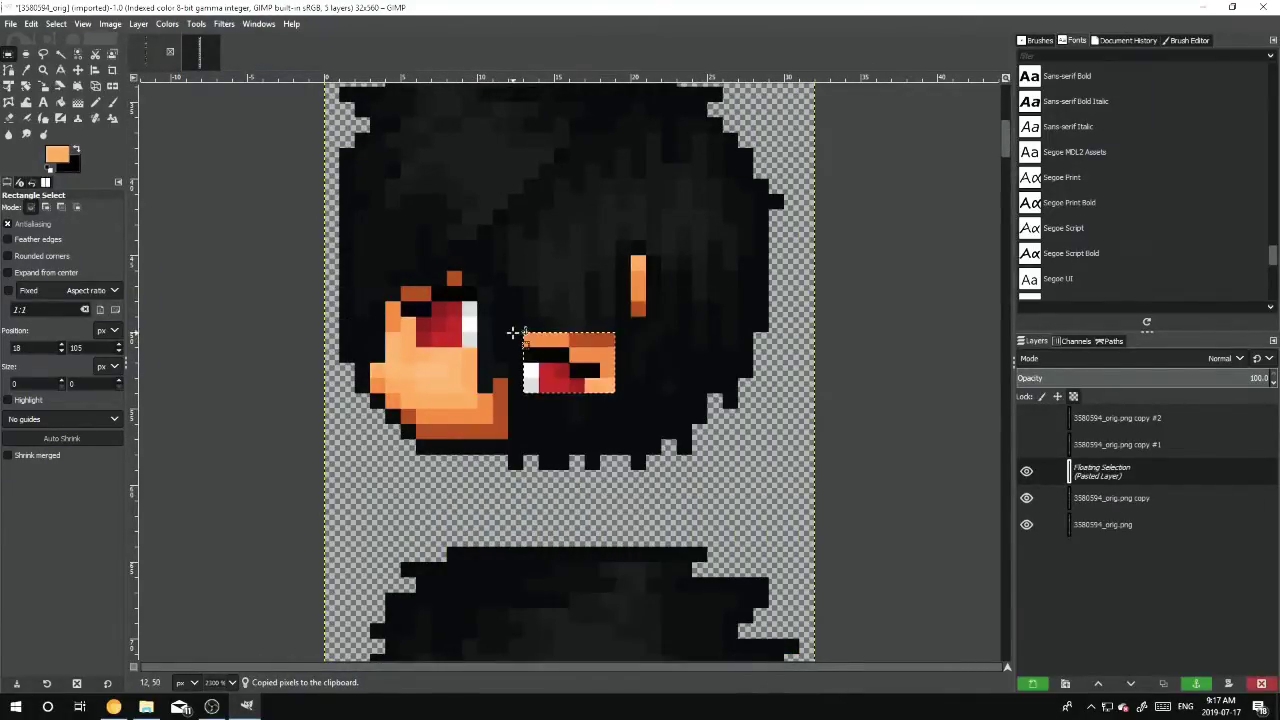
right_click(574, 377)
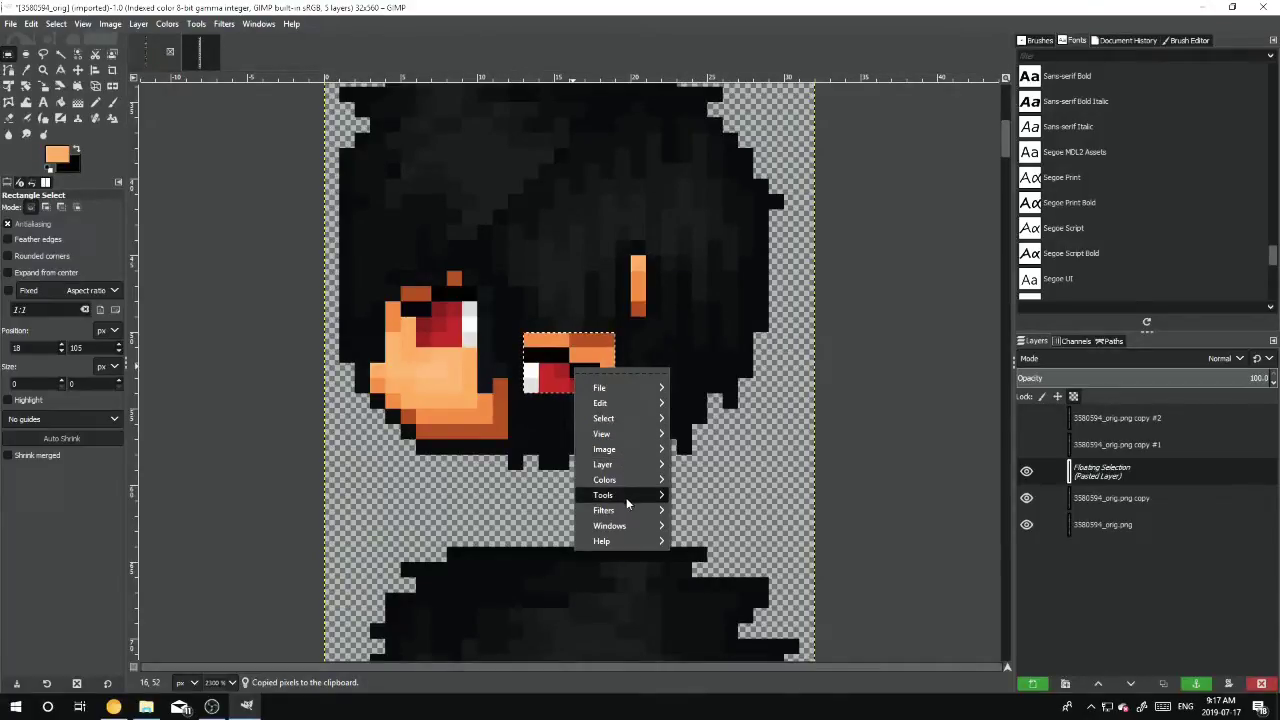
mouse_move(632, 465)
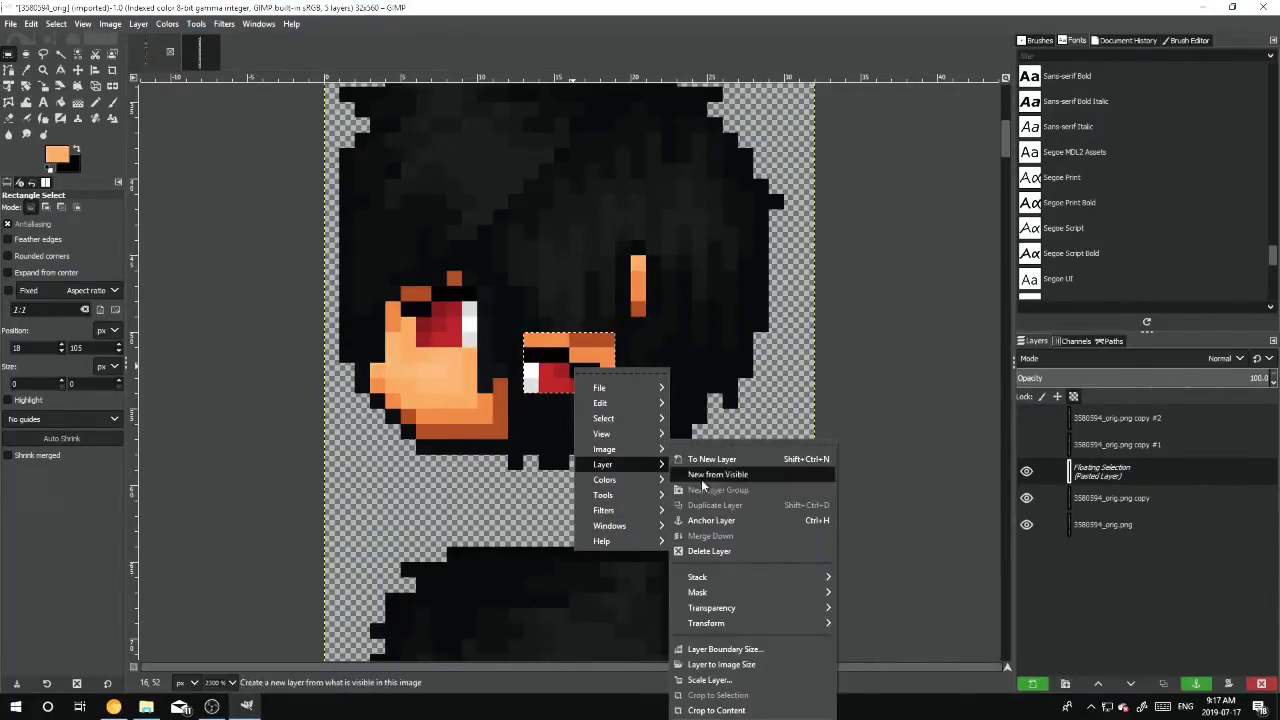
mouse_move(762, 626)
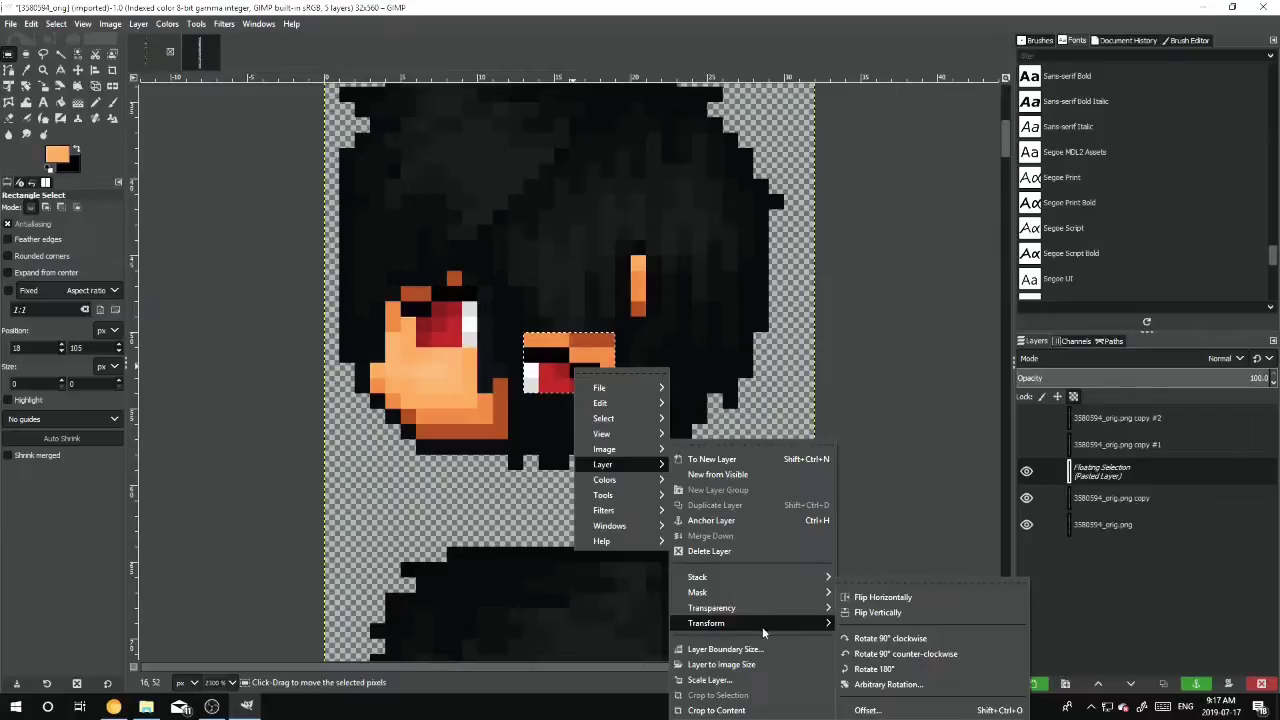
click(883, 597)
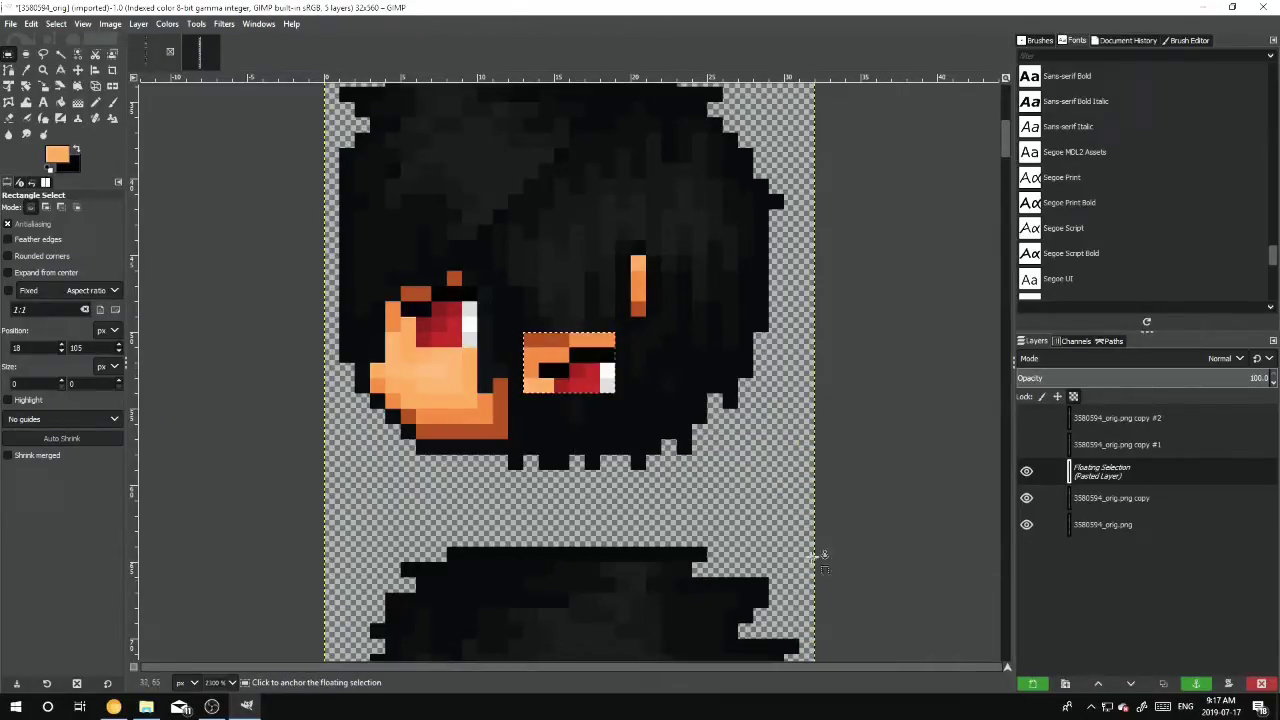
drag(566, 376, 443, 330)
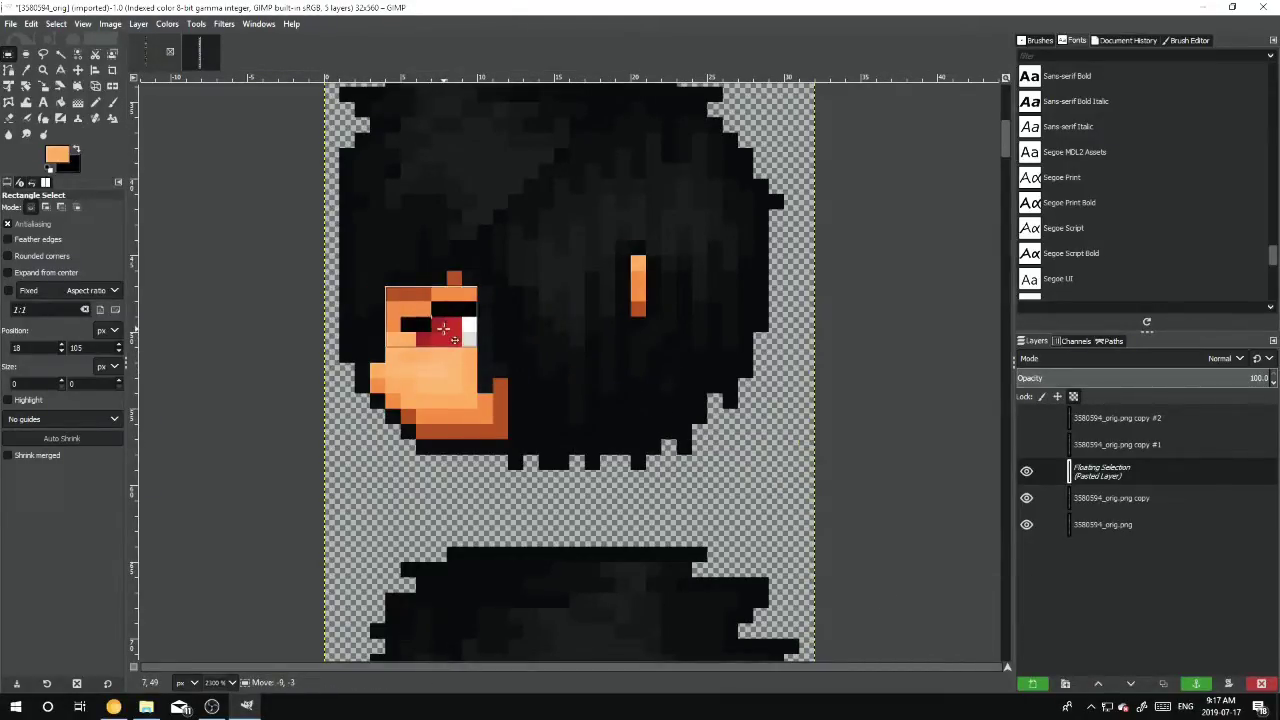
Anchor the previous eye patch, then make copy #1 the active, visible layer
click(560, 298)
scroll(560, 300, down, 3)
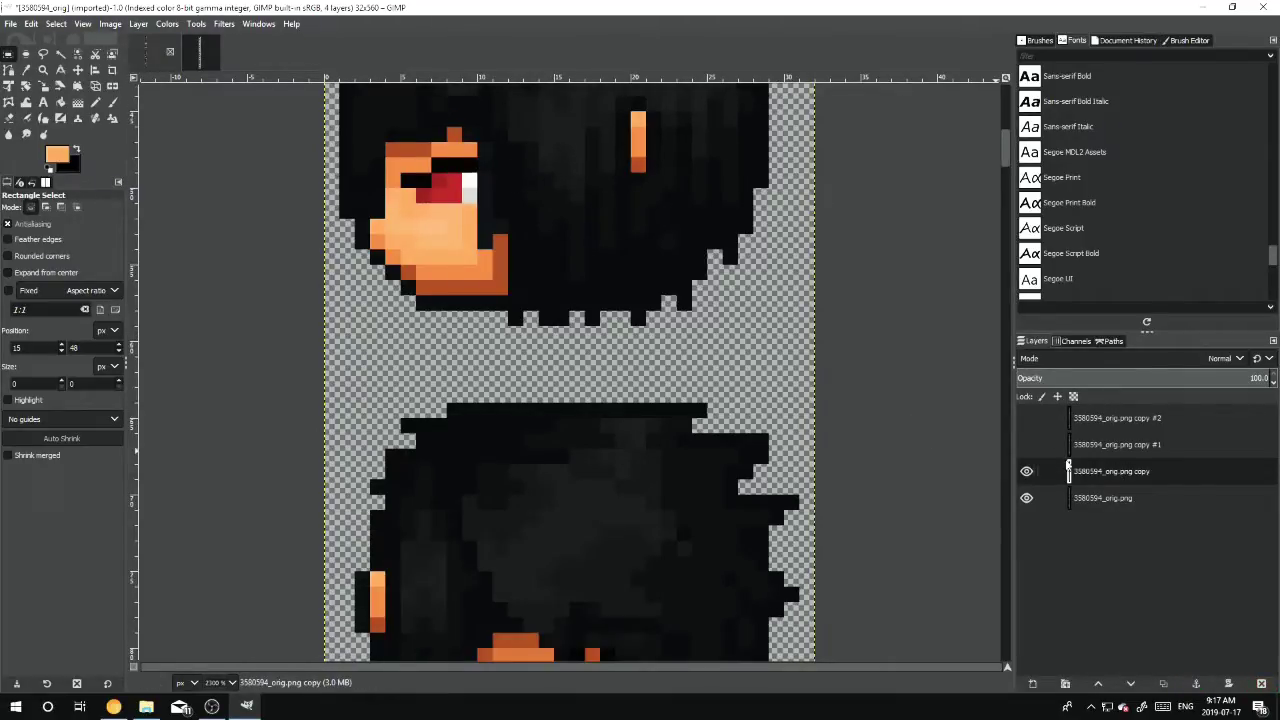
click(1068, 444)
scroll(800, 450, down, 15)
scroll(800, 455, up, 3)
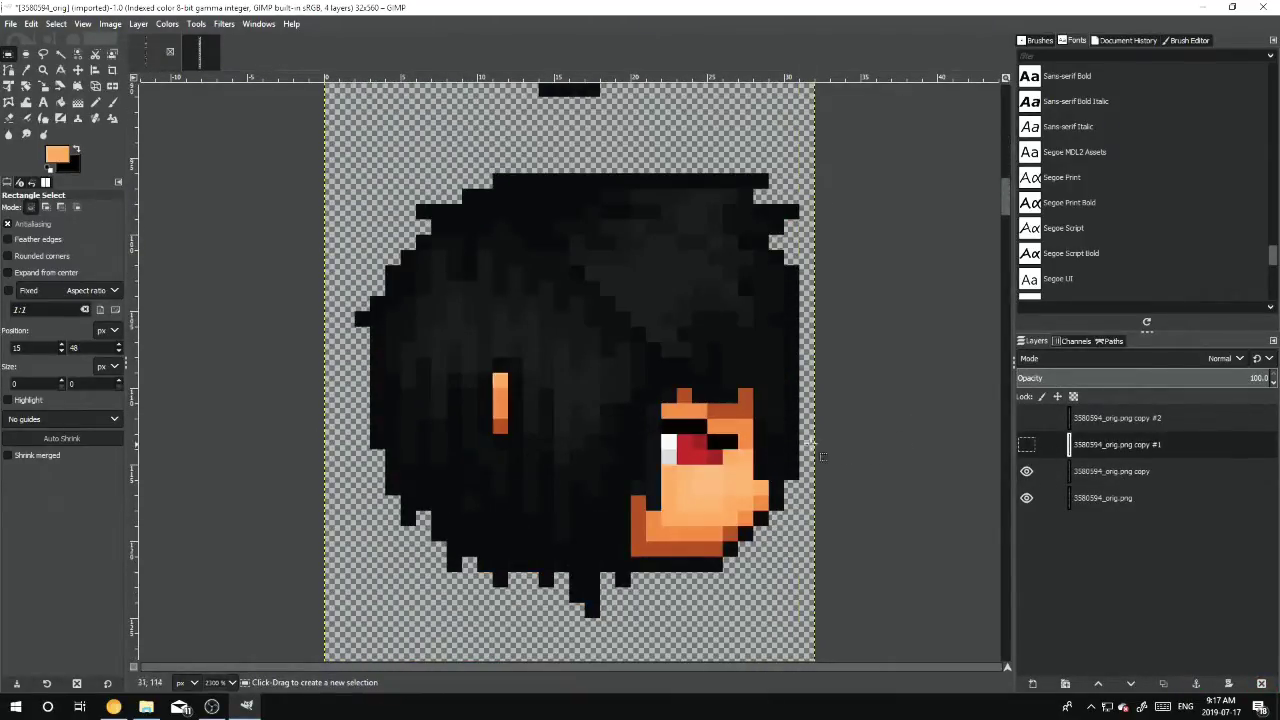
click(1026, 444)
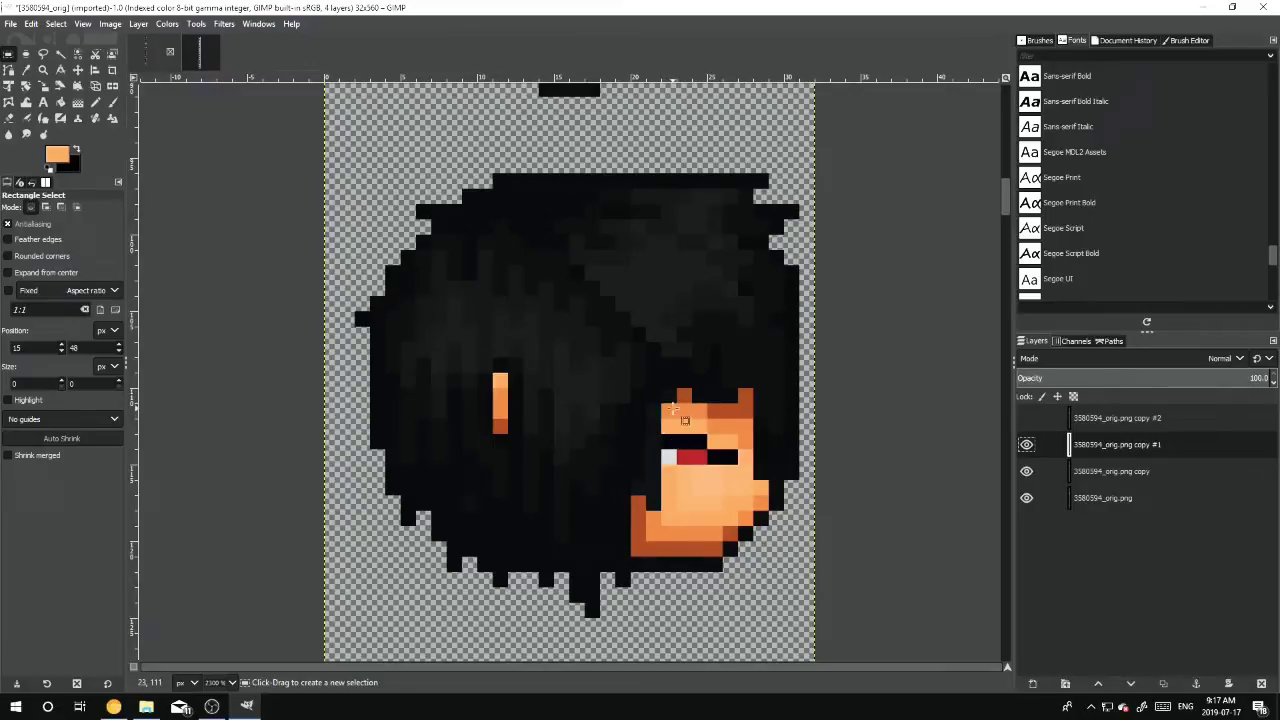
Copy the half-closed eye from the right-facing head and paste it as a floating patch
drag(661, 403, 753, 467)
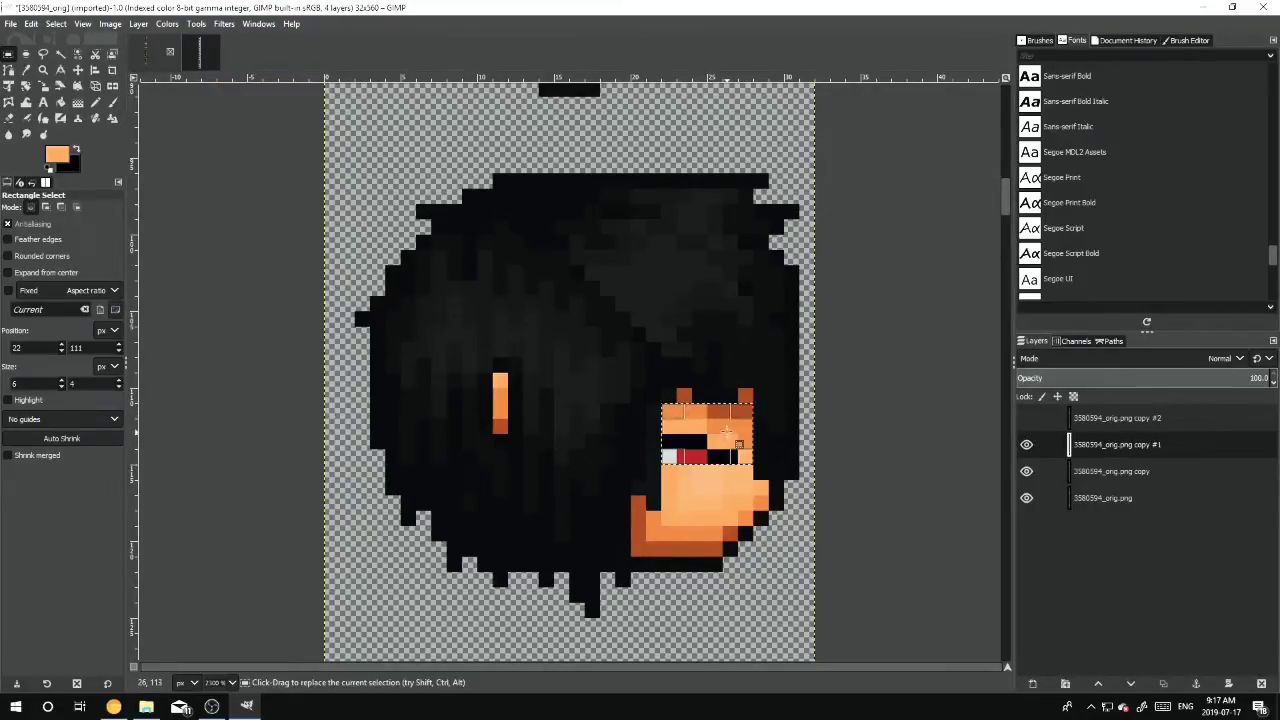
right_click(729, 443)
mouse_move(753, 466)
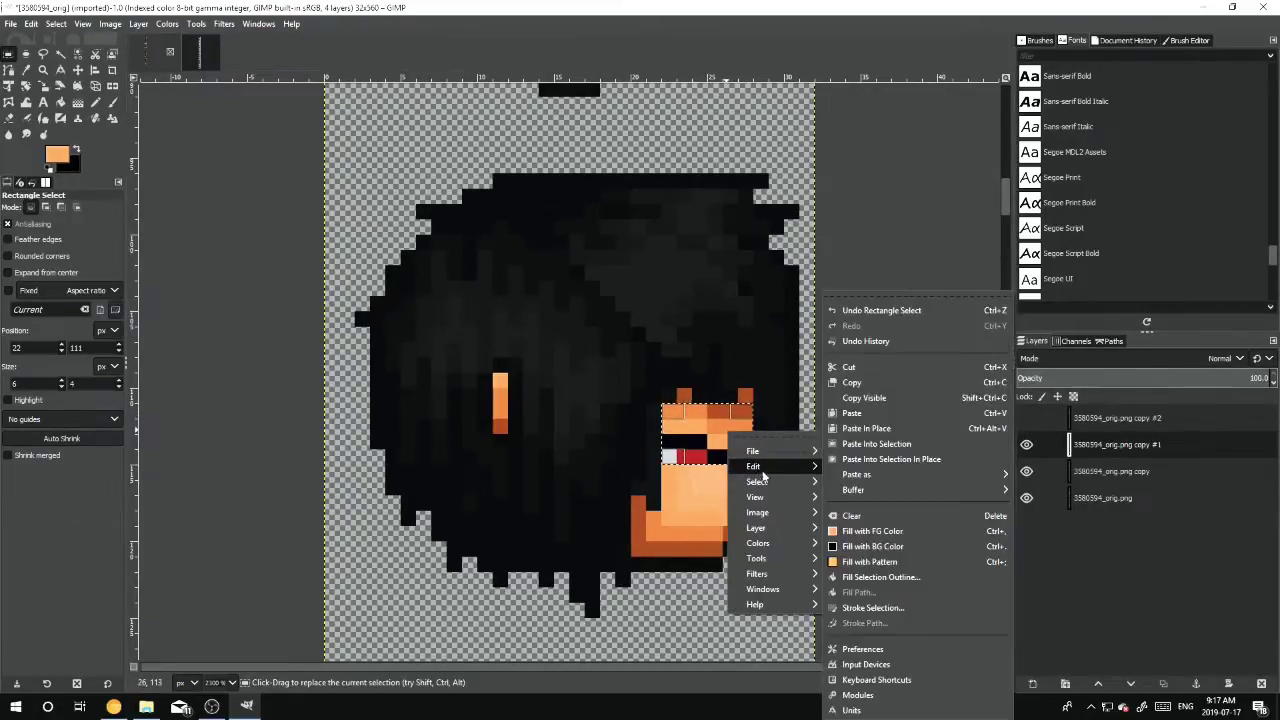
click(860, 382)
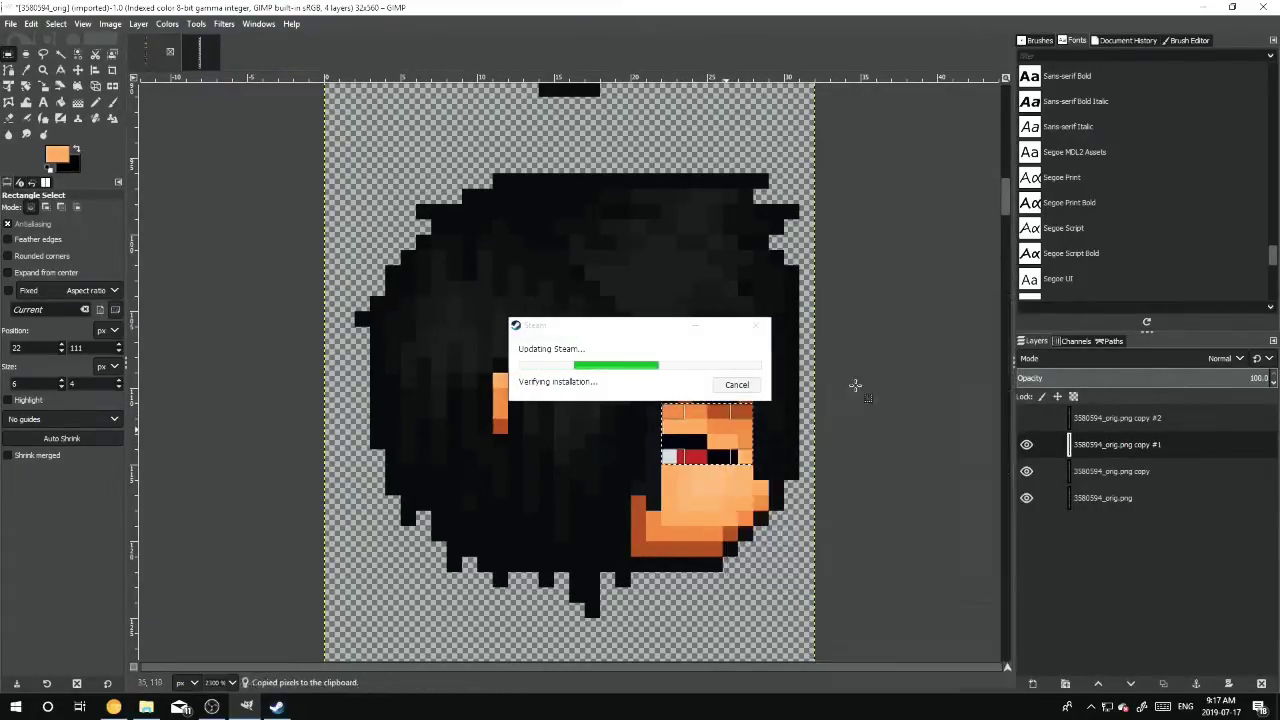
click(754, 326)
scroll(398, 422, up, 5)
right_click(429, 346)
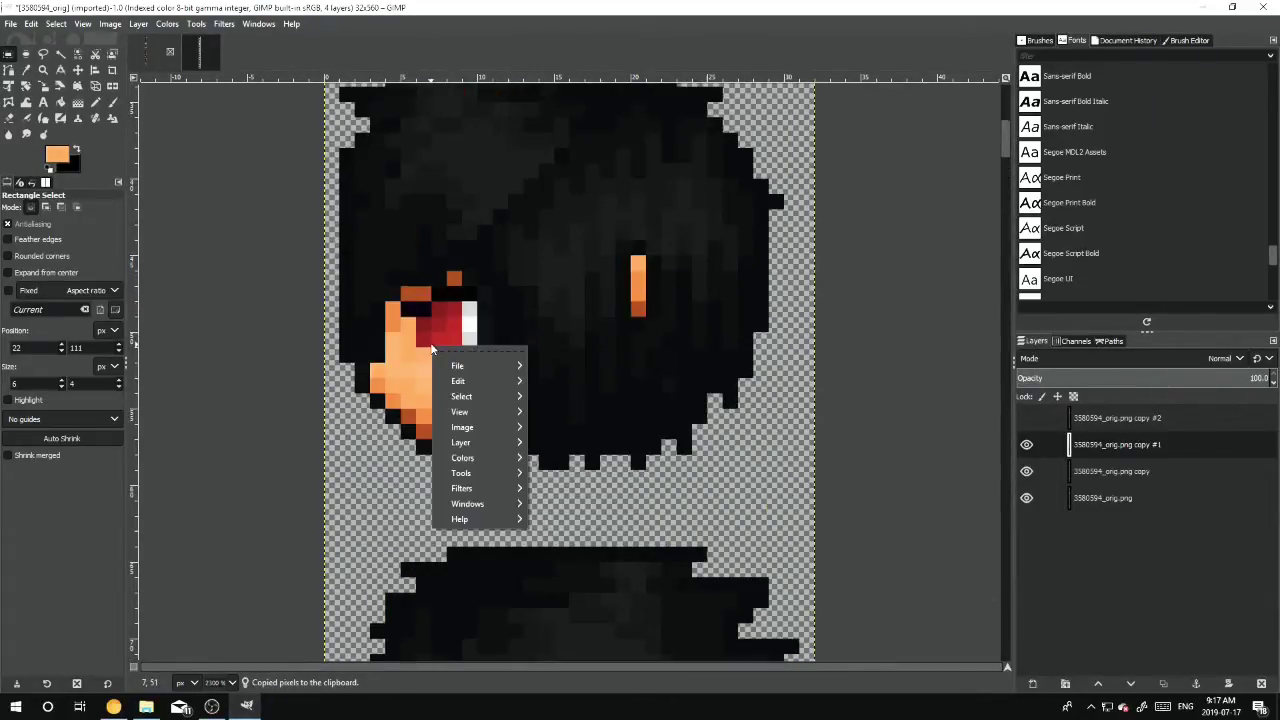
mouse_move(475, 381)
click(555, 412)
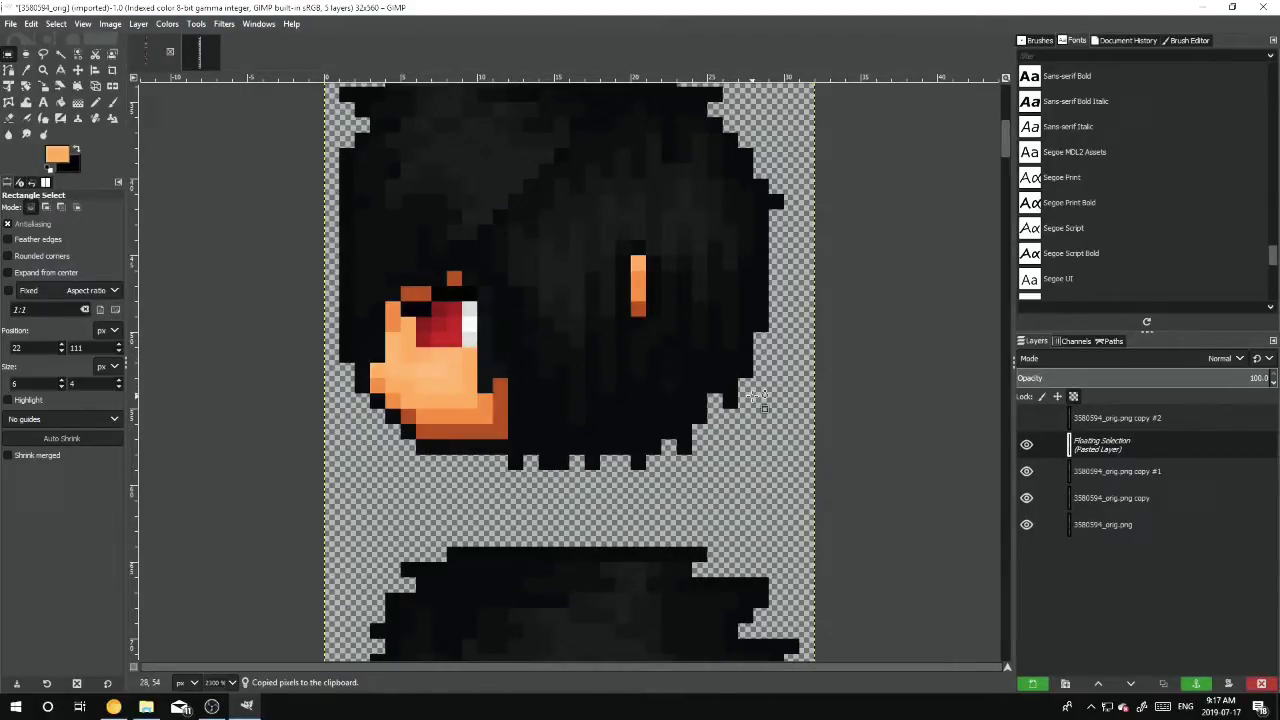
Drag the pasted eye patch across the canvas toward the left-facing head
scroll(634, 500, down, 15)
drag(705, 580, 461, 319)
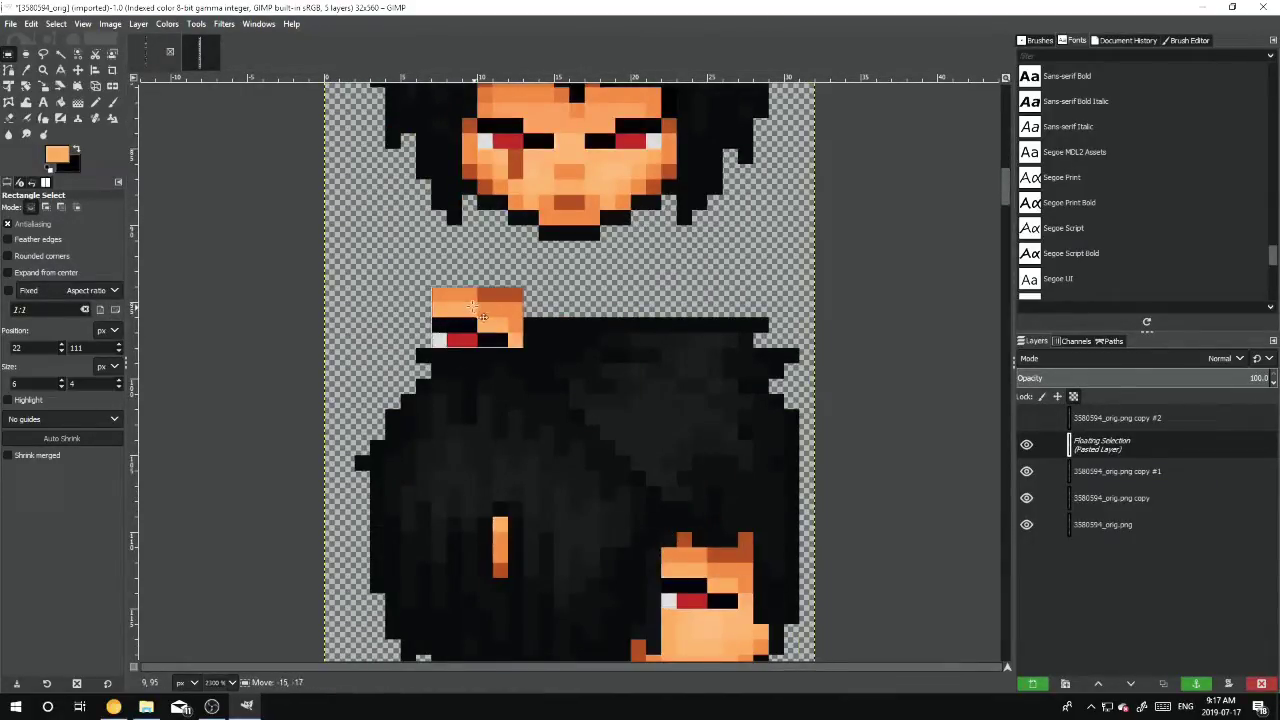
scroll(461, 319, up, 6)
scroll(478, 470, down, 3)
drag(478, 470, 430, 146)
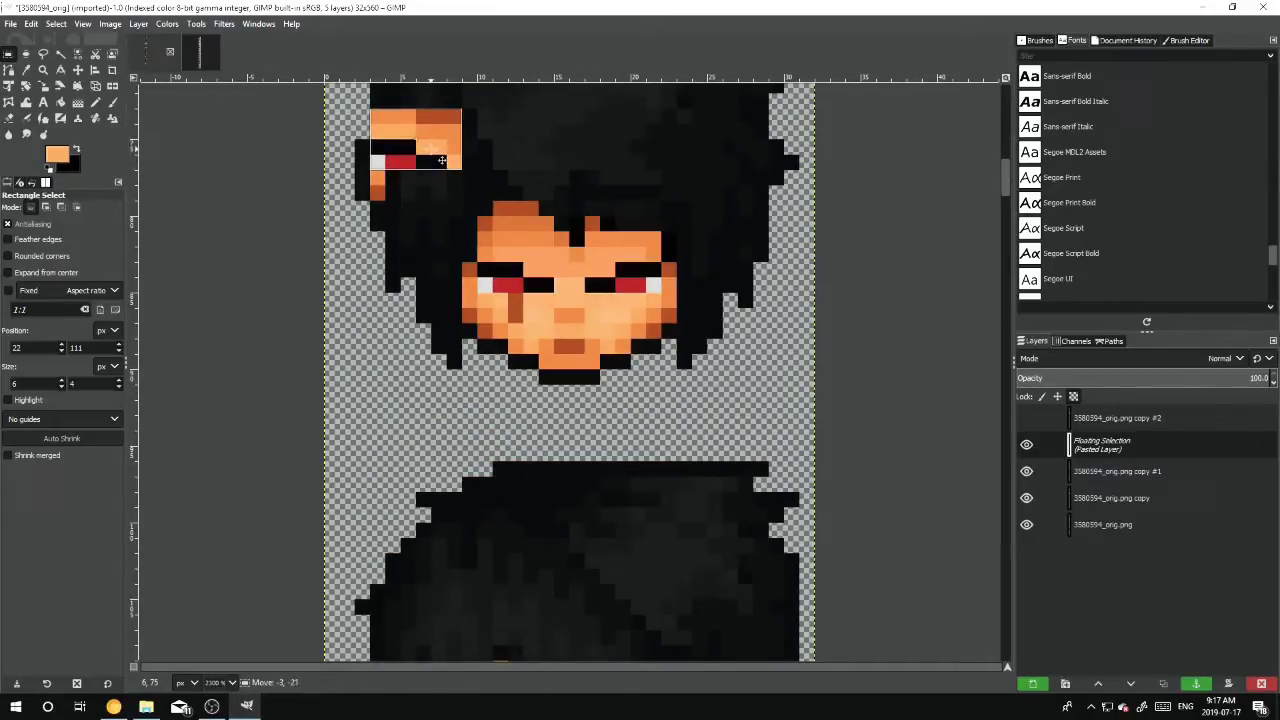
scroll(430, 150, up, 5)
drag(409, 591, 468, 302)
scroll(468, 310, up, 3)
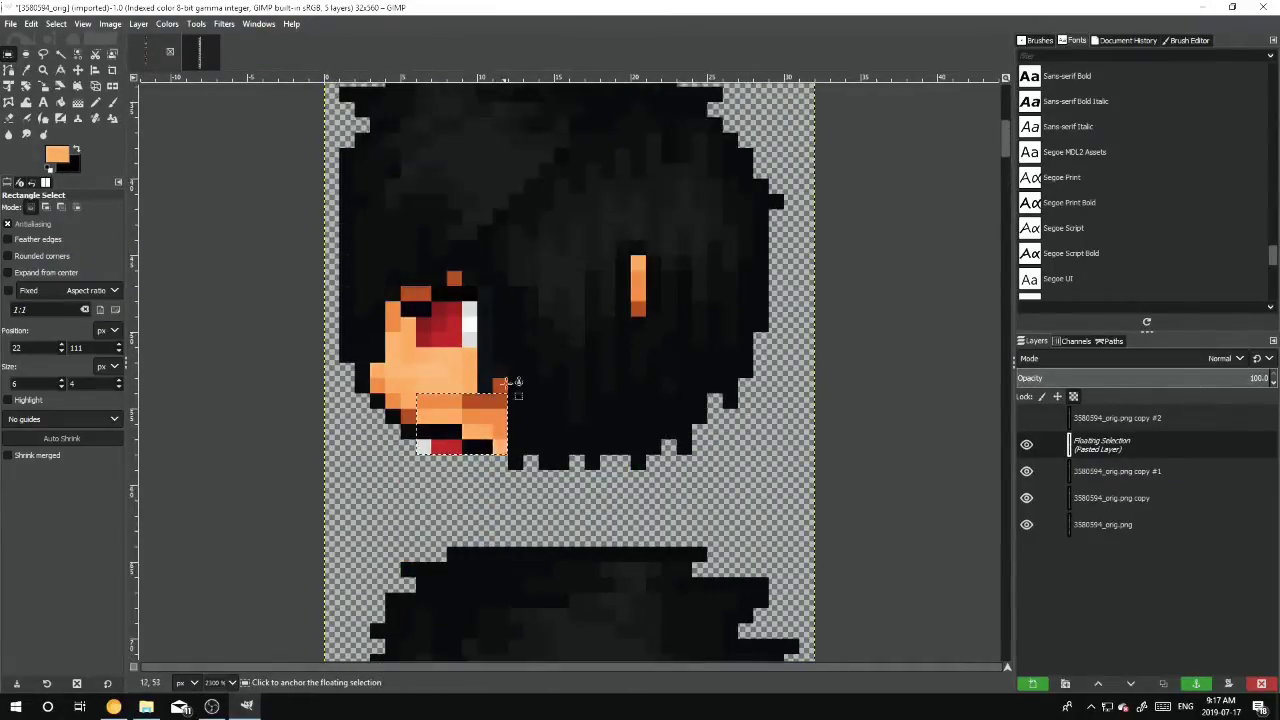
drag(465, 553, 573, 415)
Flip the patch horizontally, place it on the left-facing eye, and anchor it into copy #1
right_click(573, 415)
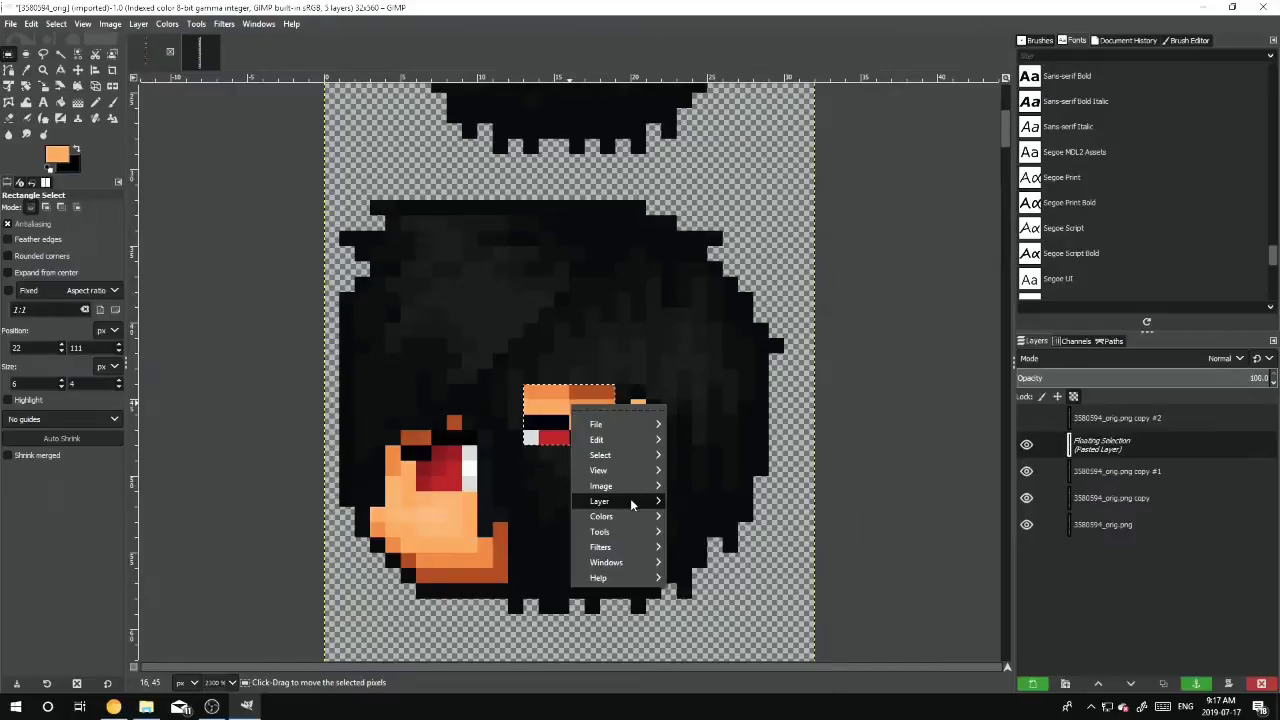
mouse_move(635, 498)
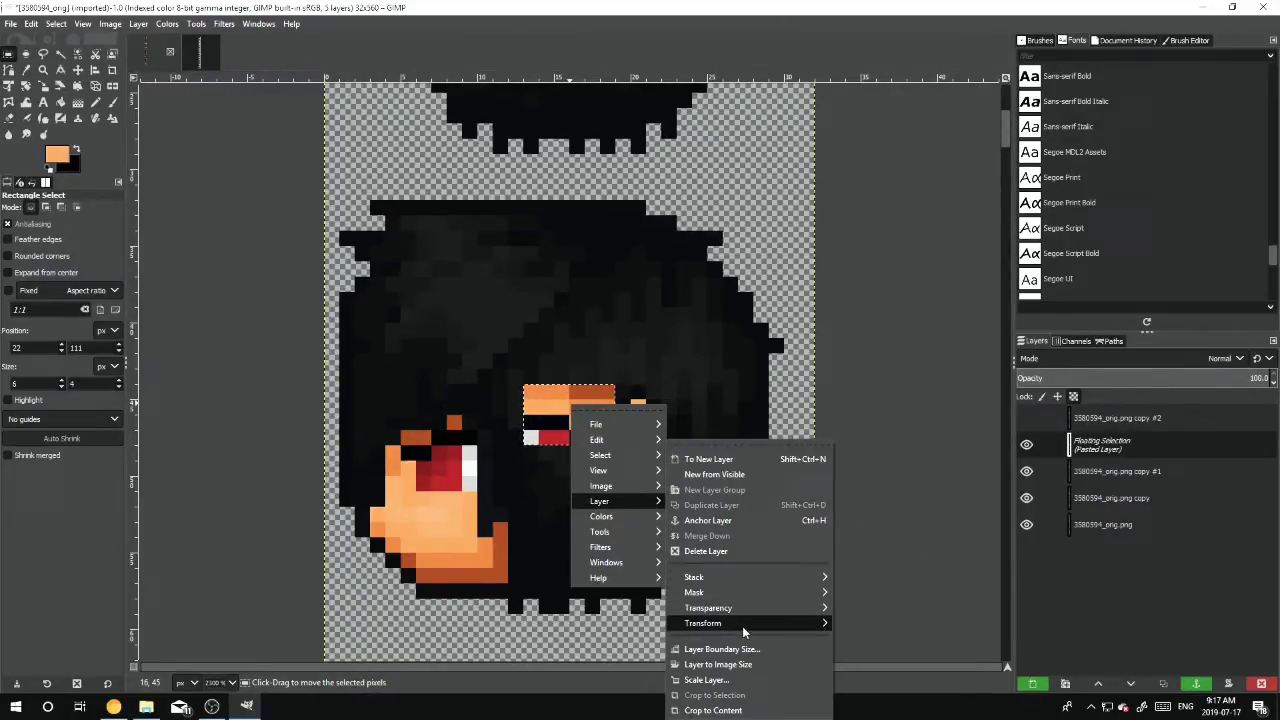
mouse_move(742, 626)
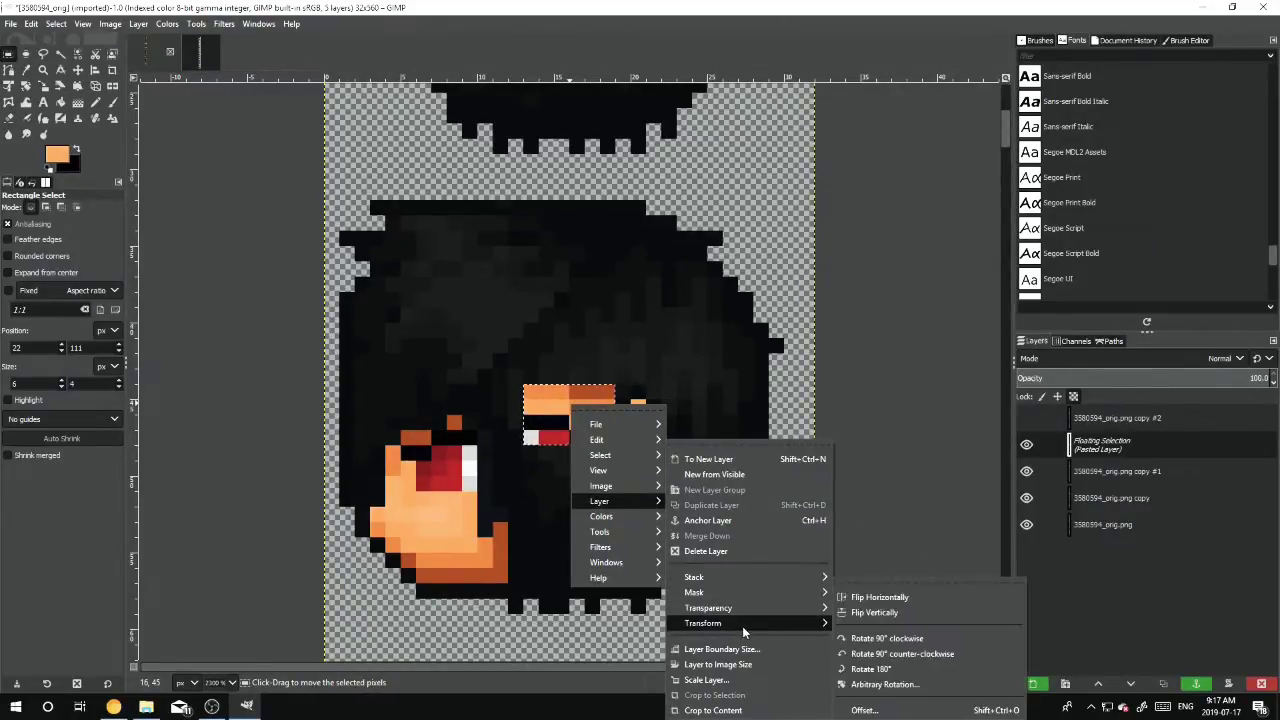
click(906, 608)
drag(587, 424, 449, 468)
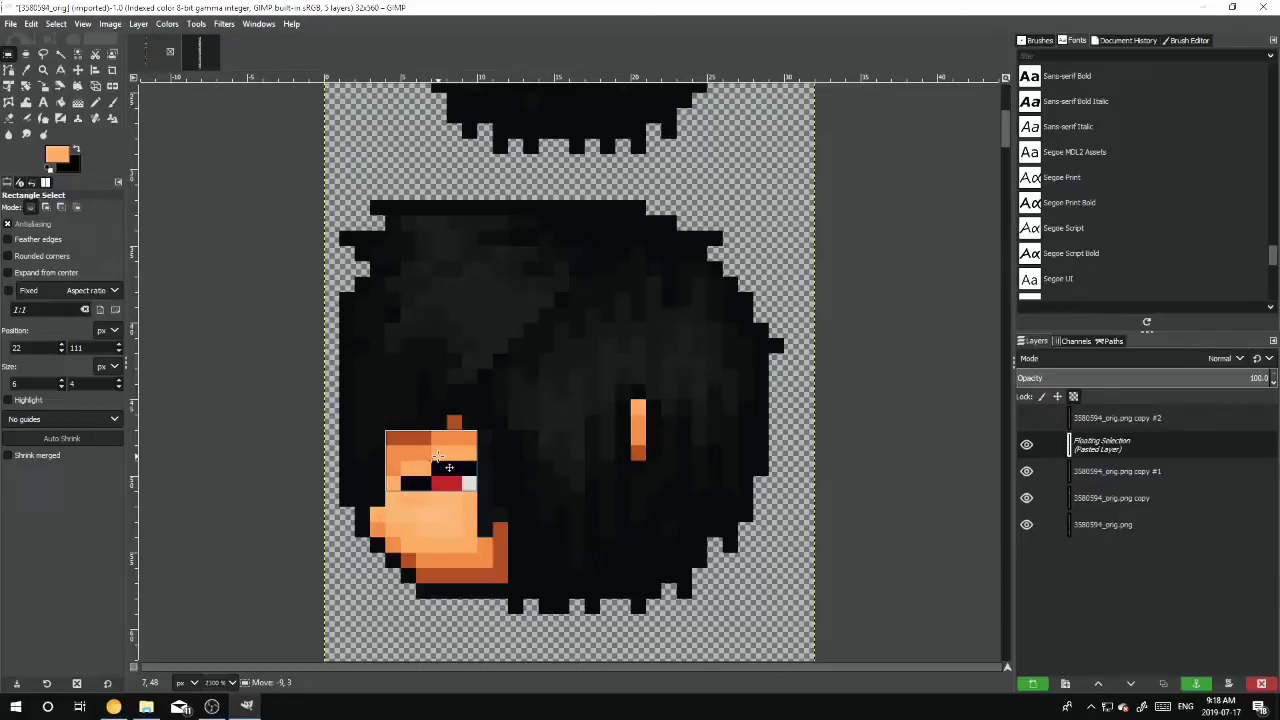
click(694, 371)
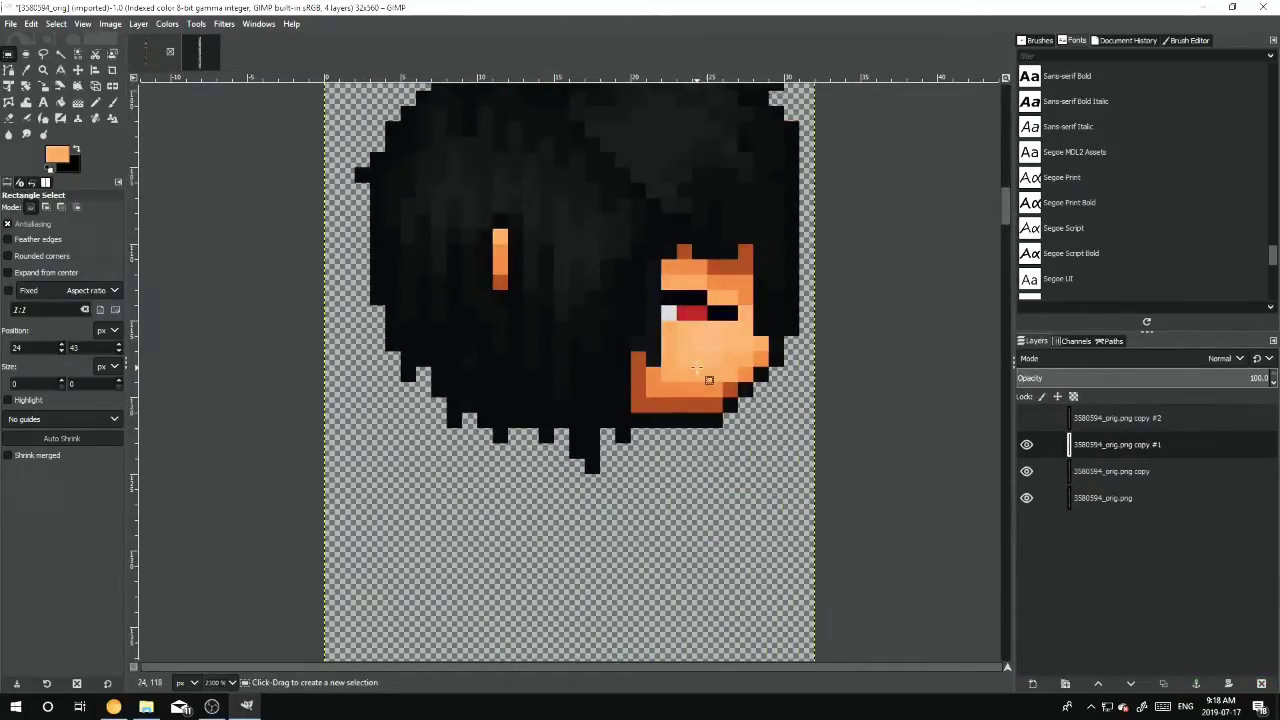
Make copy #2 the active layer and show only copy #2, hiding copy #1 and copy
click(1104, 417)
click(1027, 418)
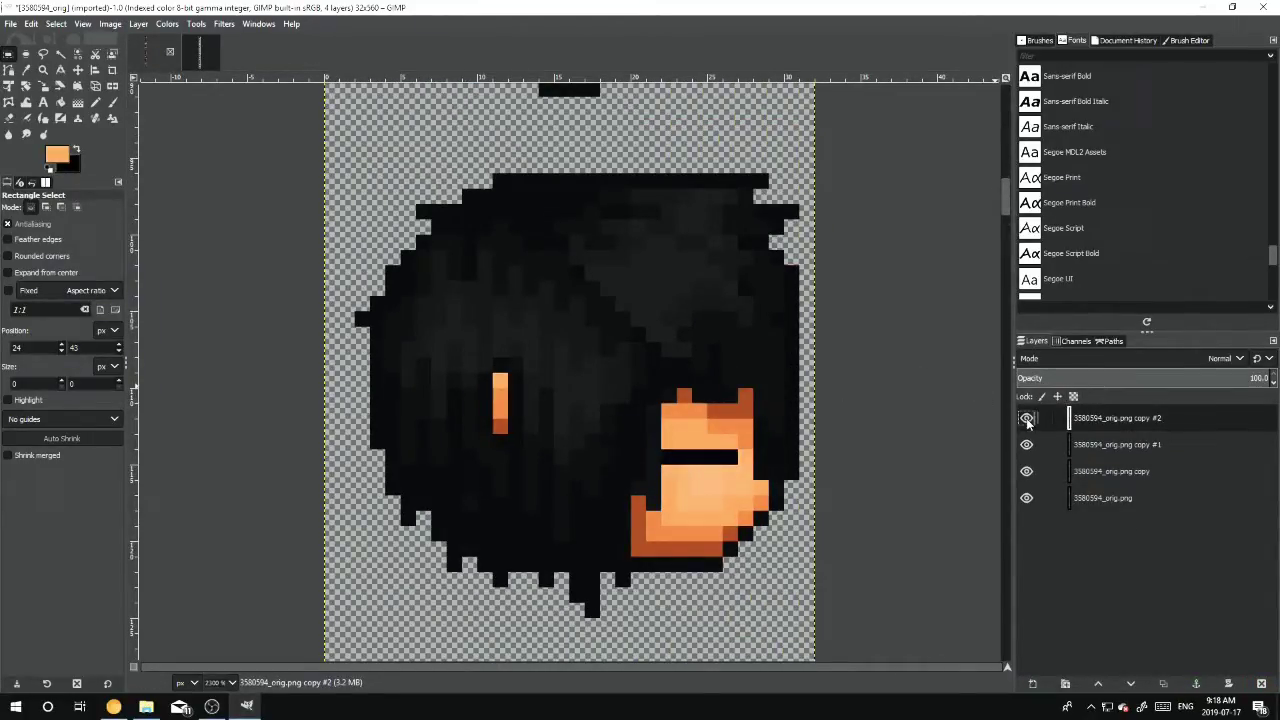
click(1027, 418)
click(1027, 444)
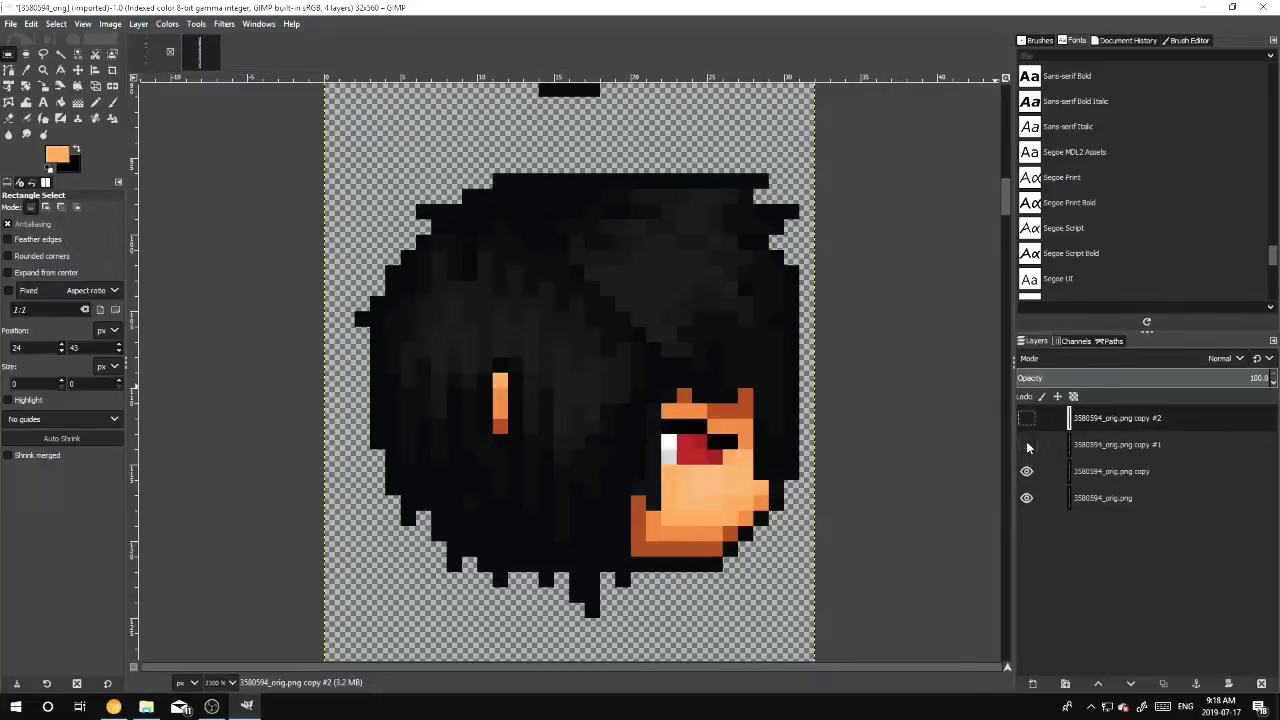
click(1026, 471)
click(1027, 418)
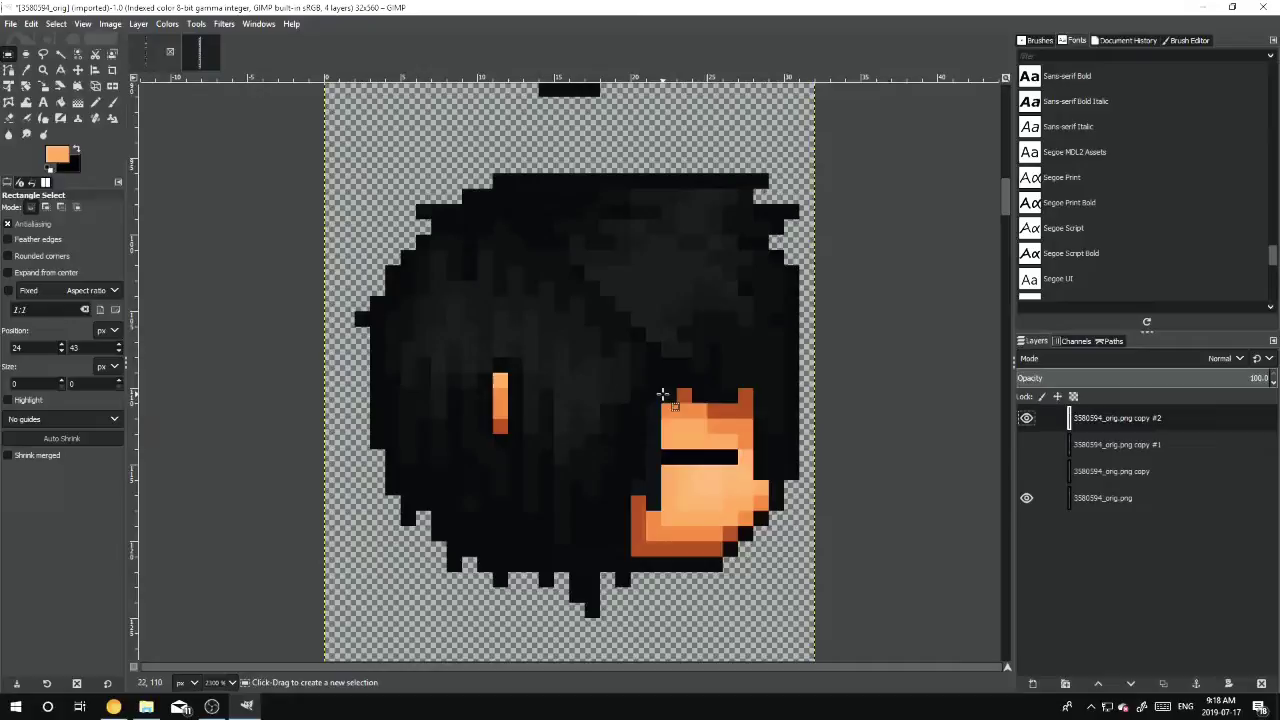
Copy the closed-eye area from the right-facing face and paste it as a floating patch
drag(662, 395, 768, 480)
right_click(714, 445)
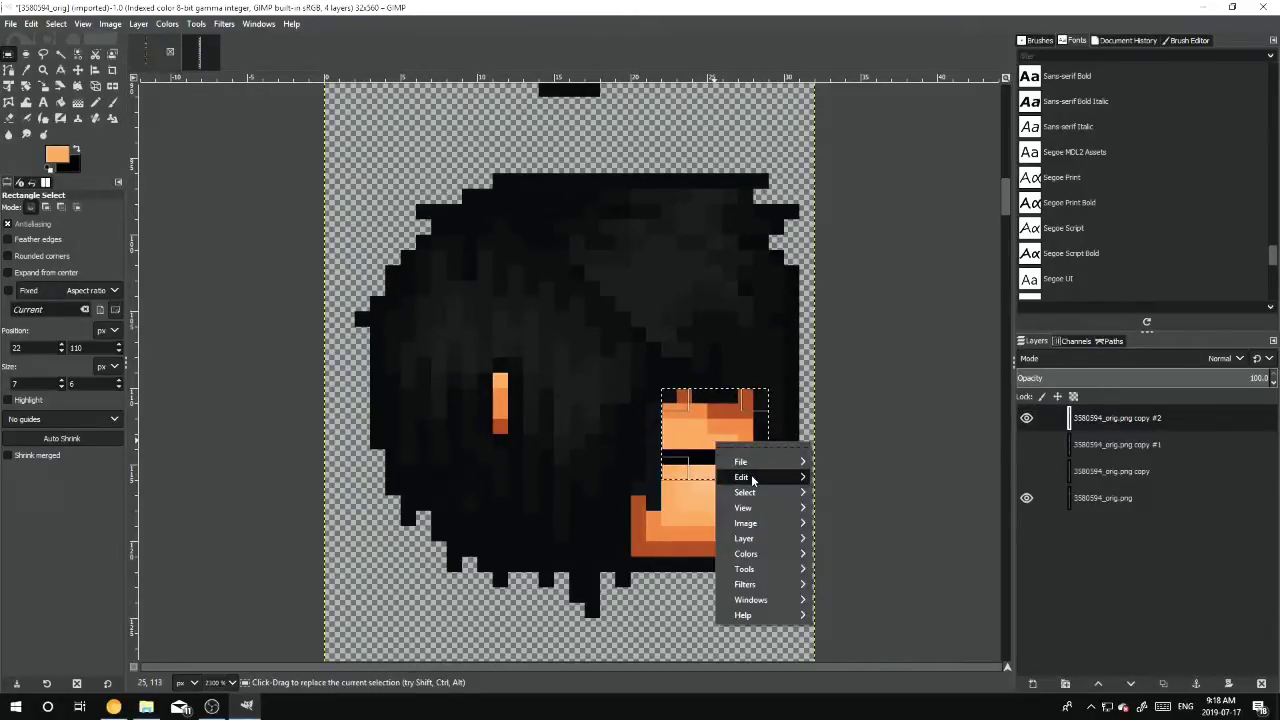
mouse_move(752, 478)
click(862, 390)
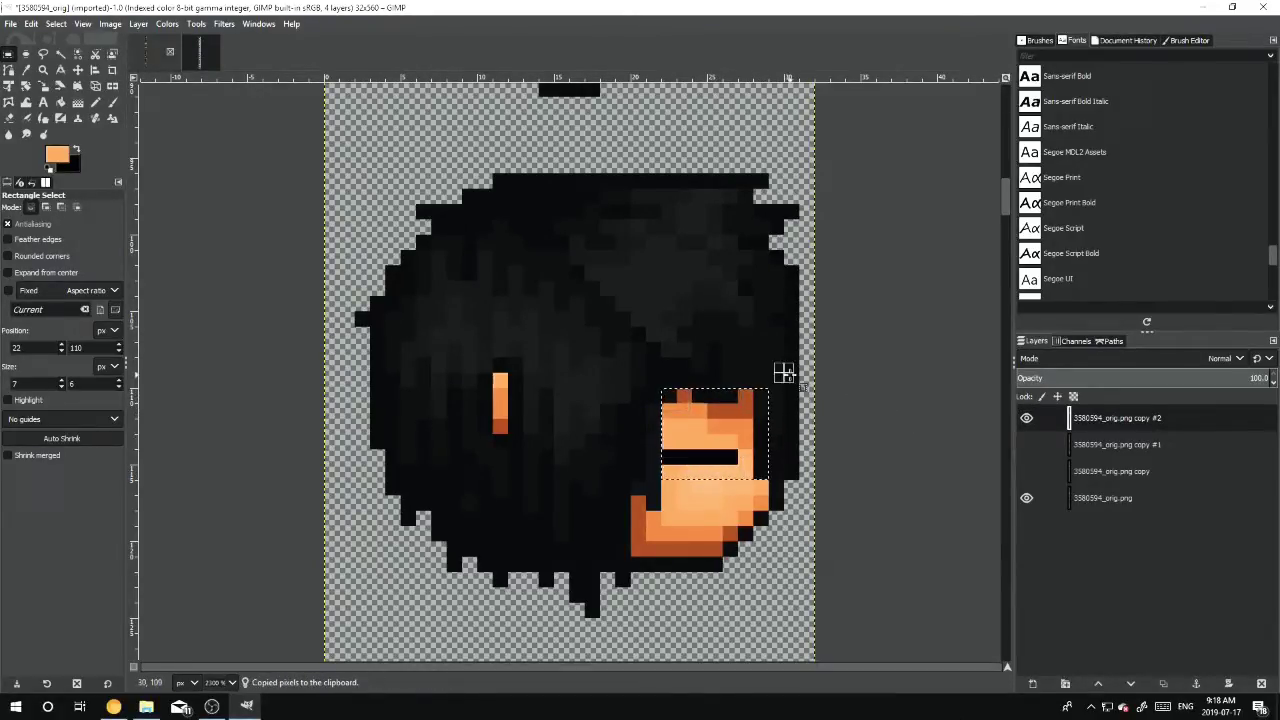
scroll(591, 337, up, 5)
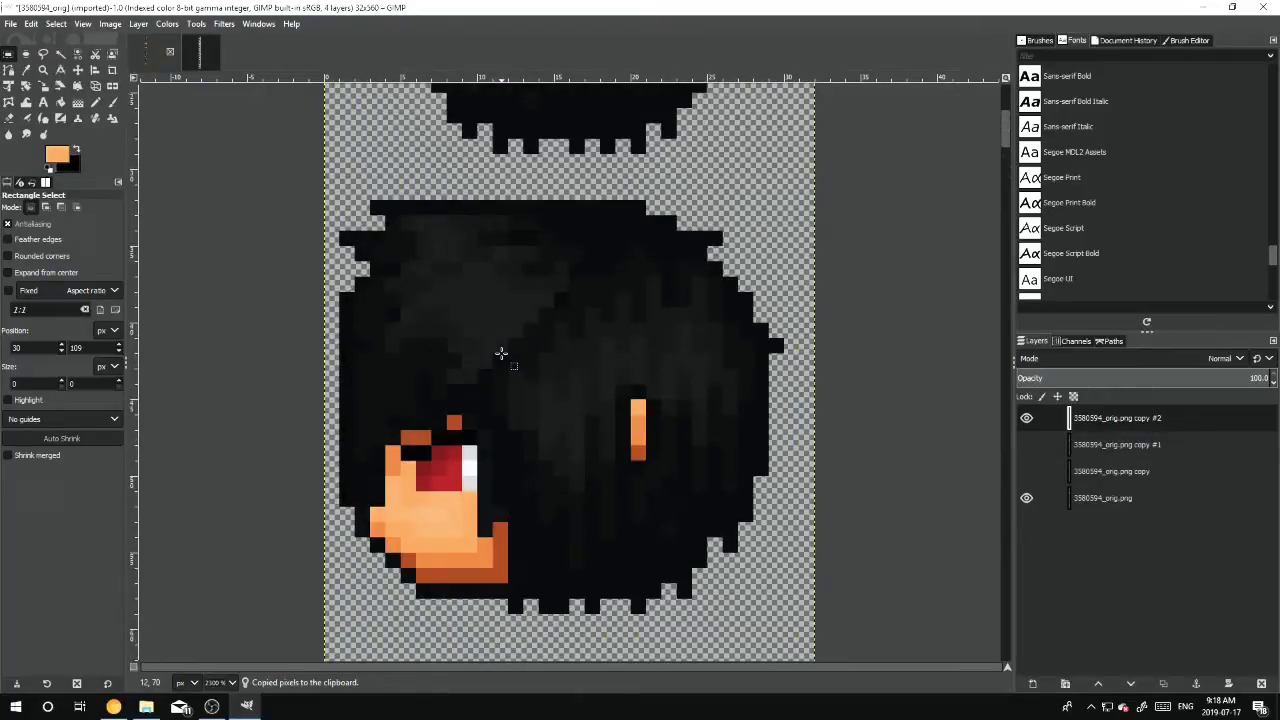
scroll(503, 360, up, 2)
scroll(500, 370, down, 2)
right_click(499, 380)
mouse_move(544, 413)
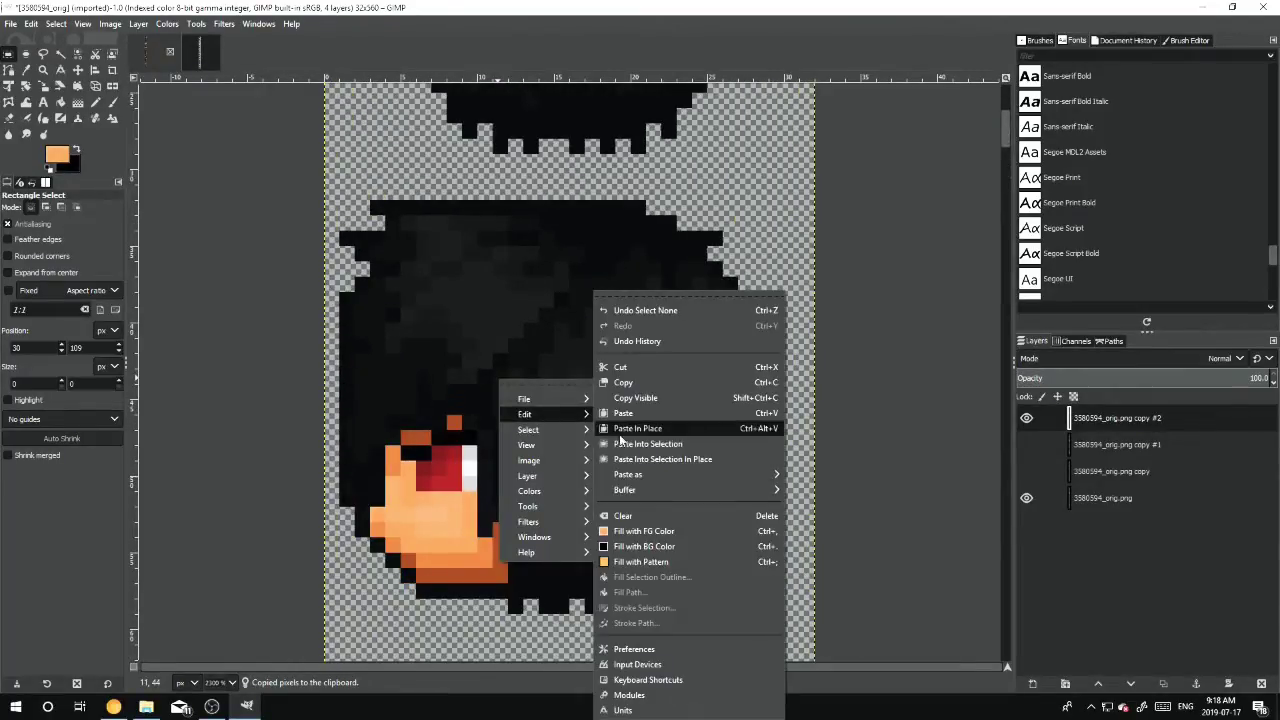
click(623, 413)
Mirror the closed-eye patch horizontally, move it over the lower-left face, and anchor it
drag(608, 403, 520, 418)
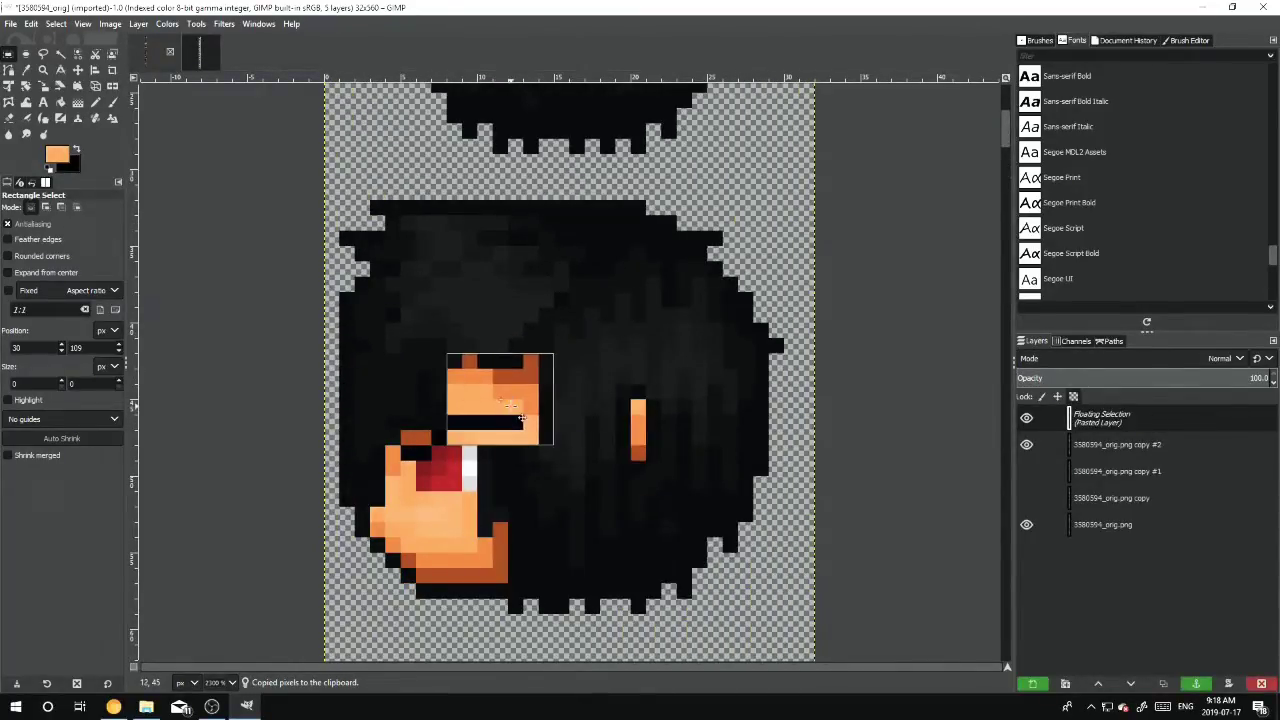
right_click(516, 413)
mouse_move(585, 510)
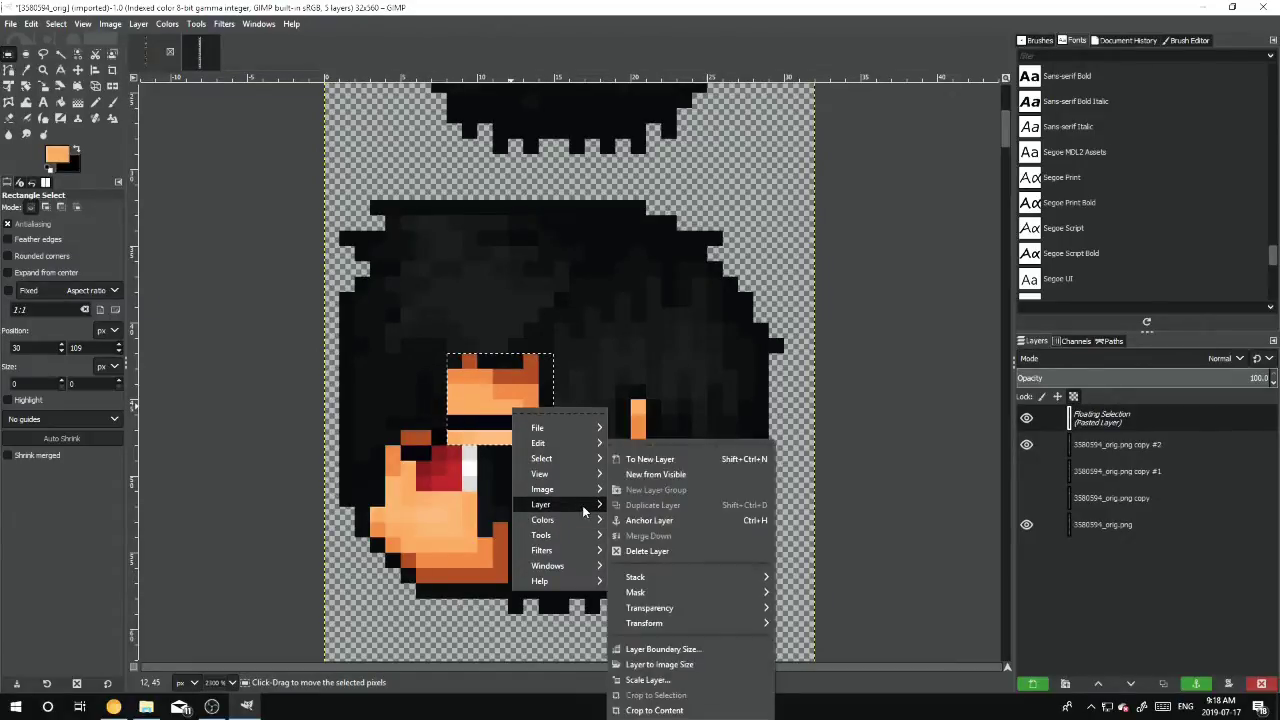
mouse_move(688, 621)
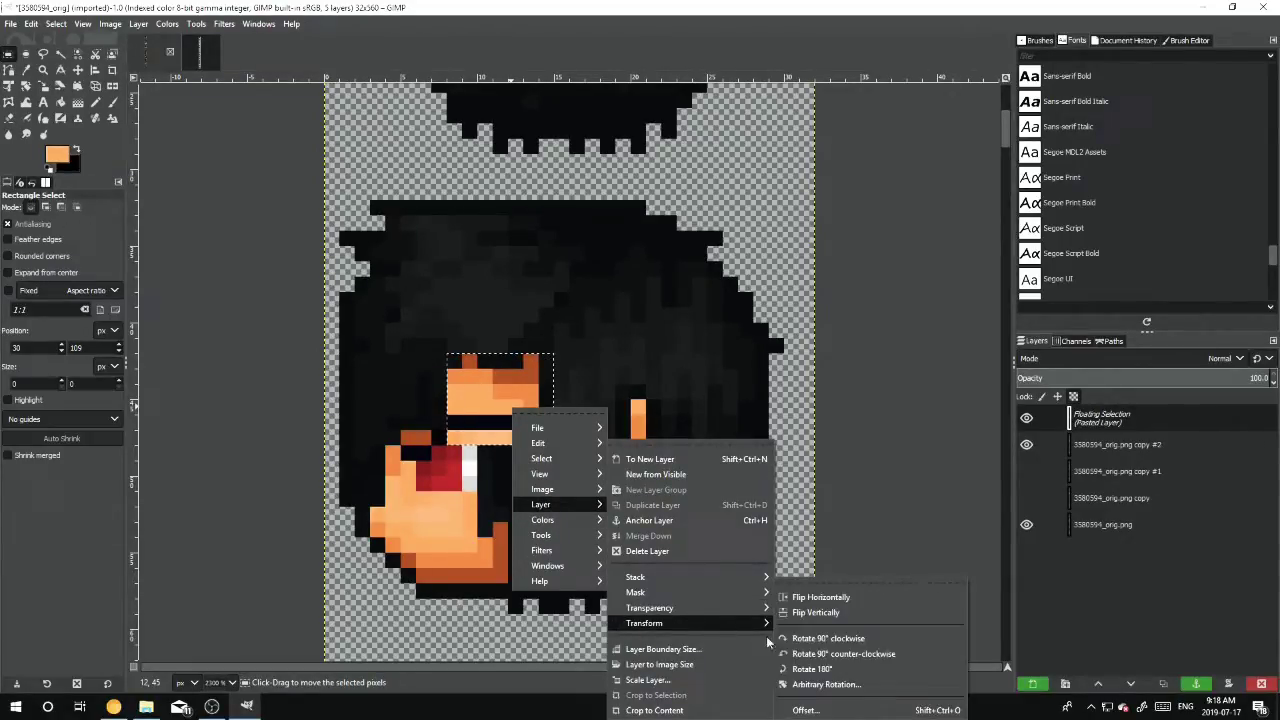
click(842, 600)
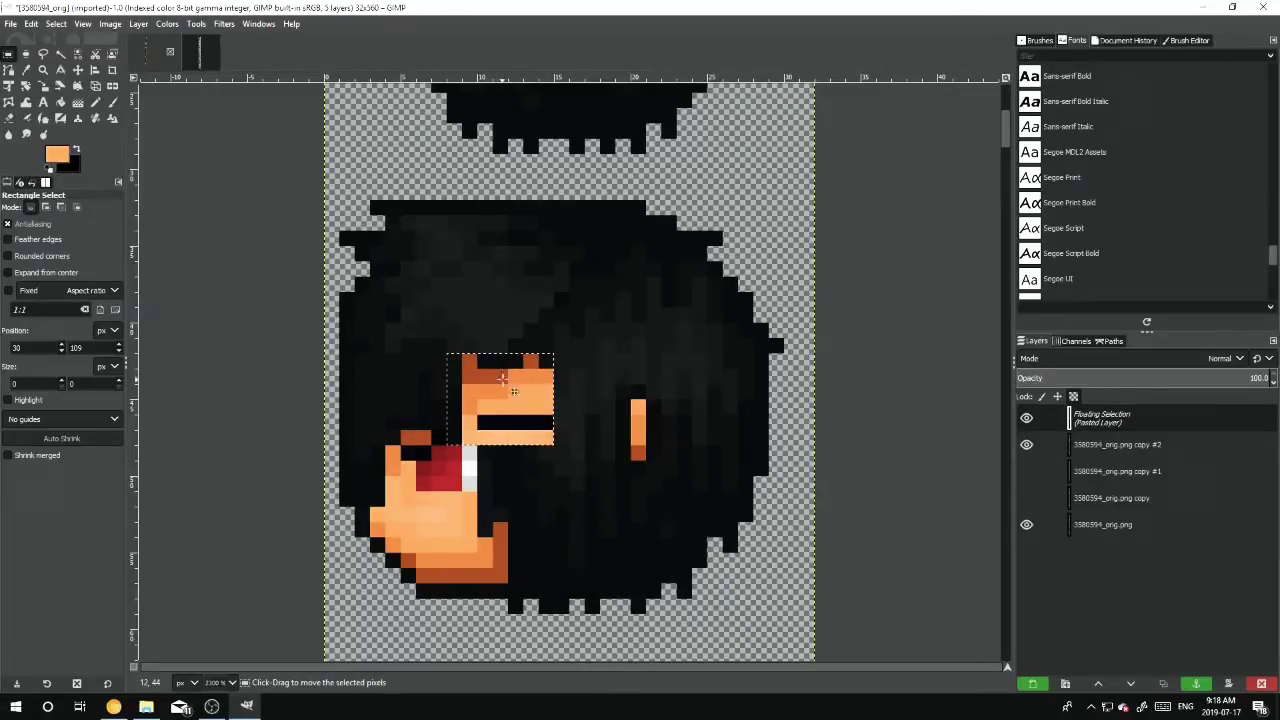
drag(506, 383, 423, 436)
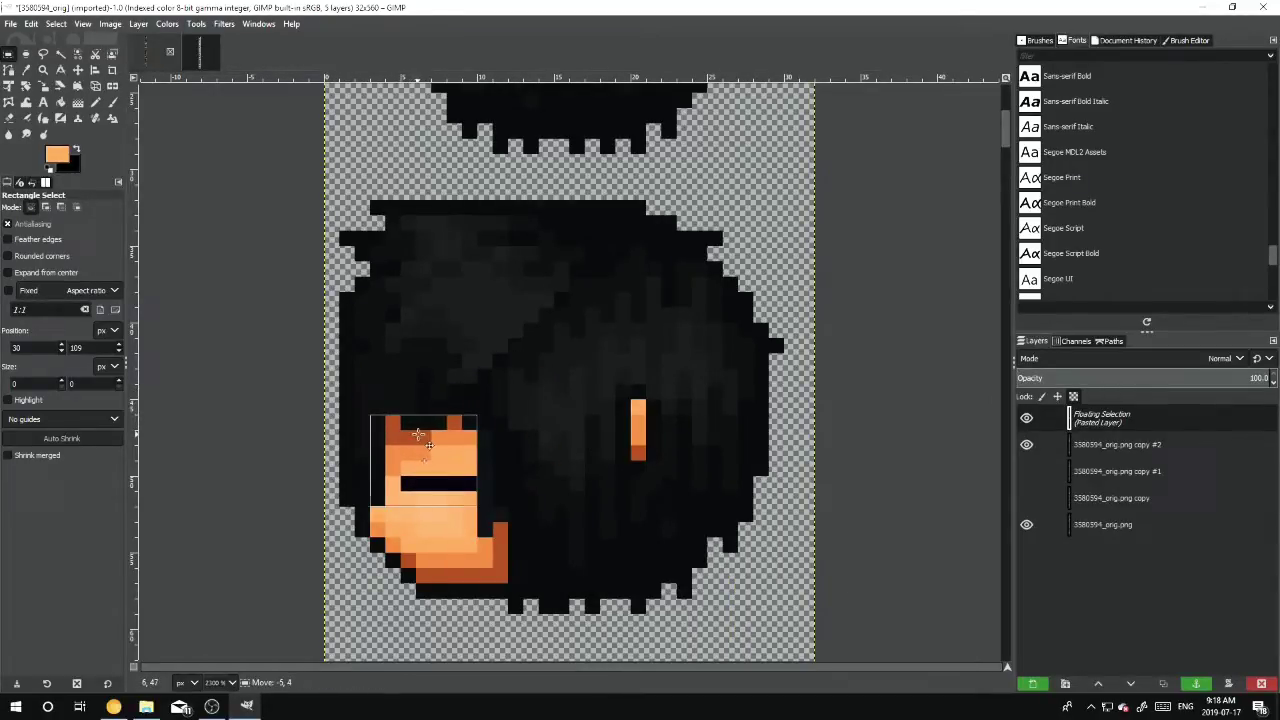
click(625, 445)
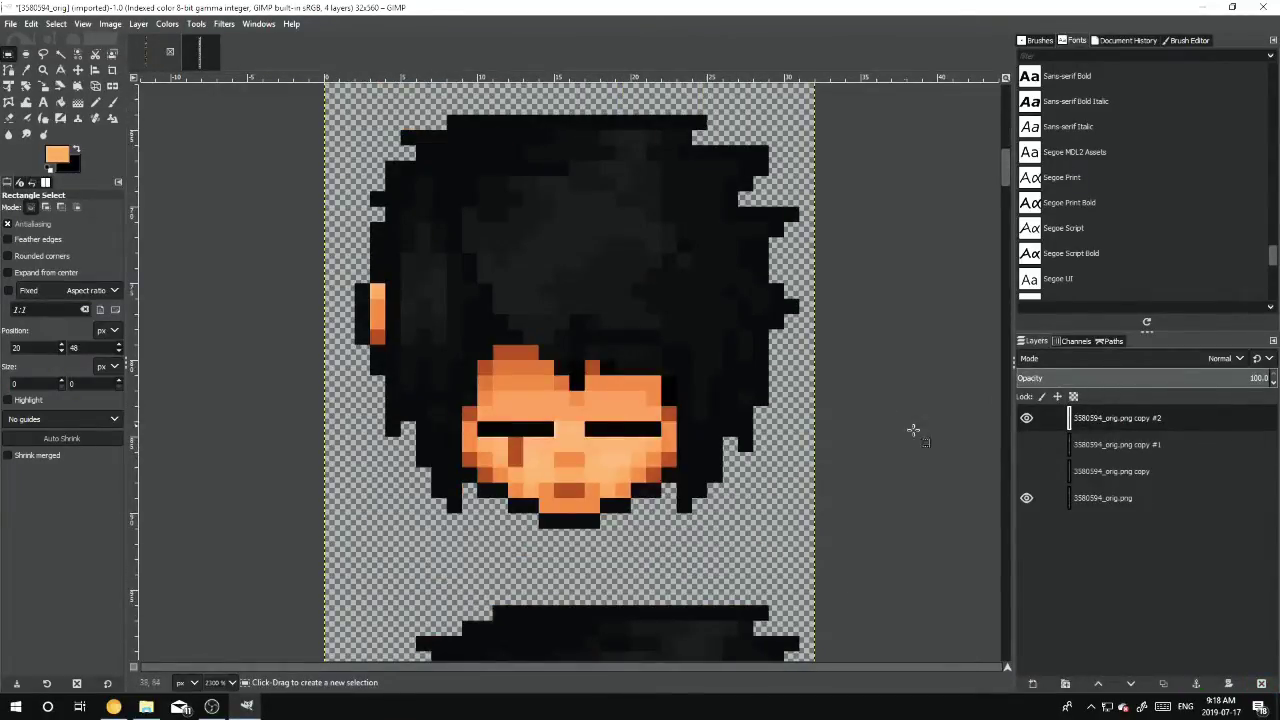
Turn the copy layers back on and duplicate copy #1 as copy #3 at the top
click(1027, 419)
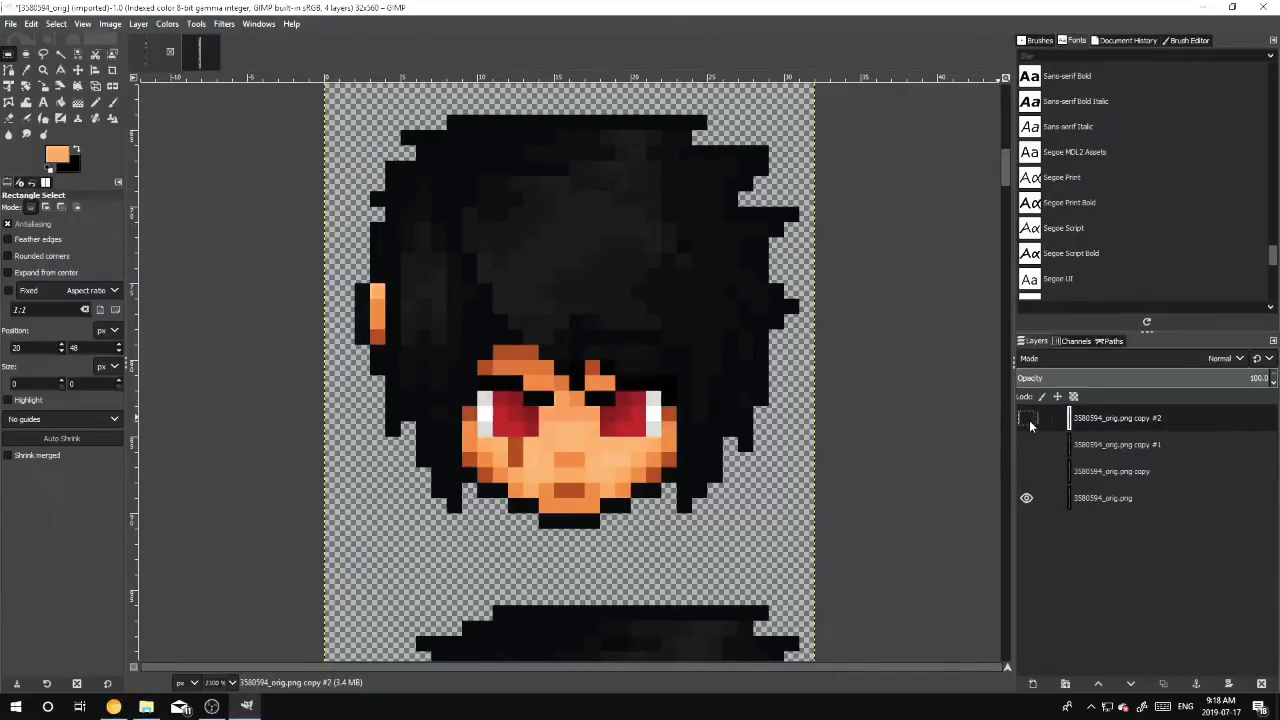
click(1026, 472)
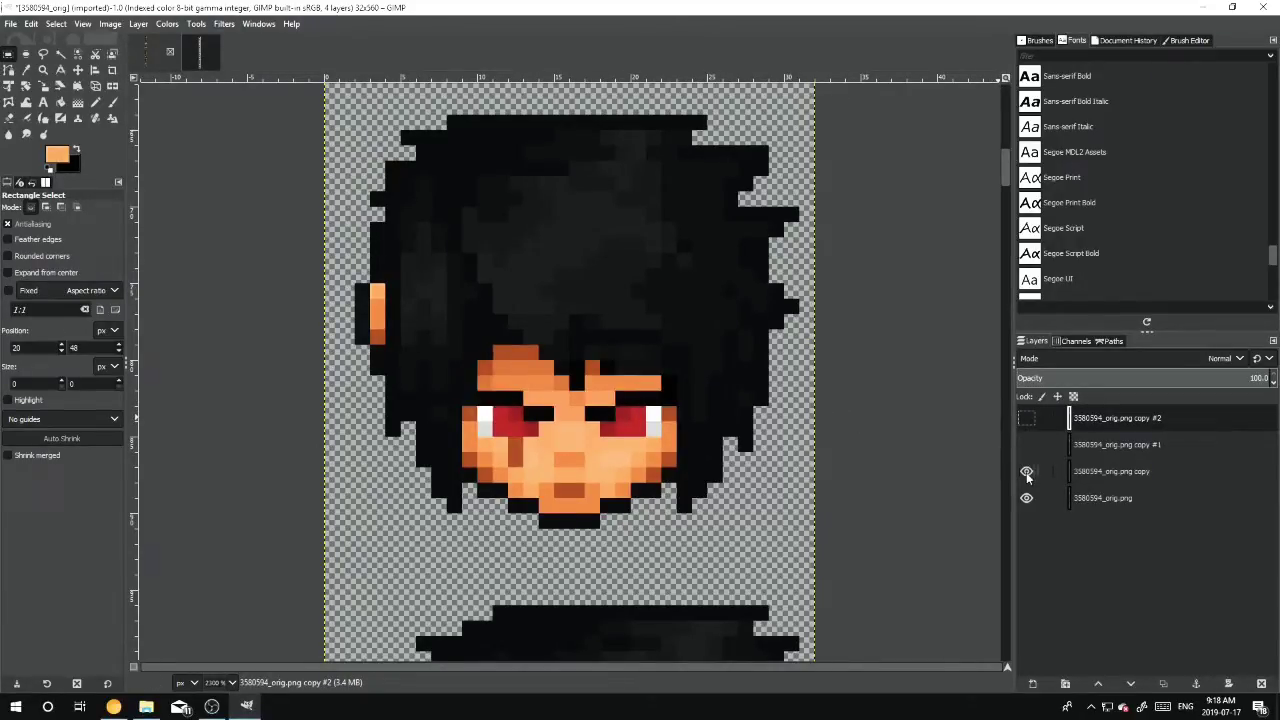
click(1026, 444)
click(1030, 418)
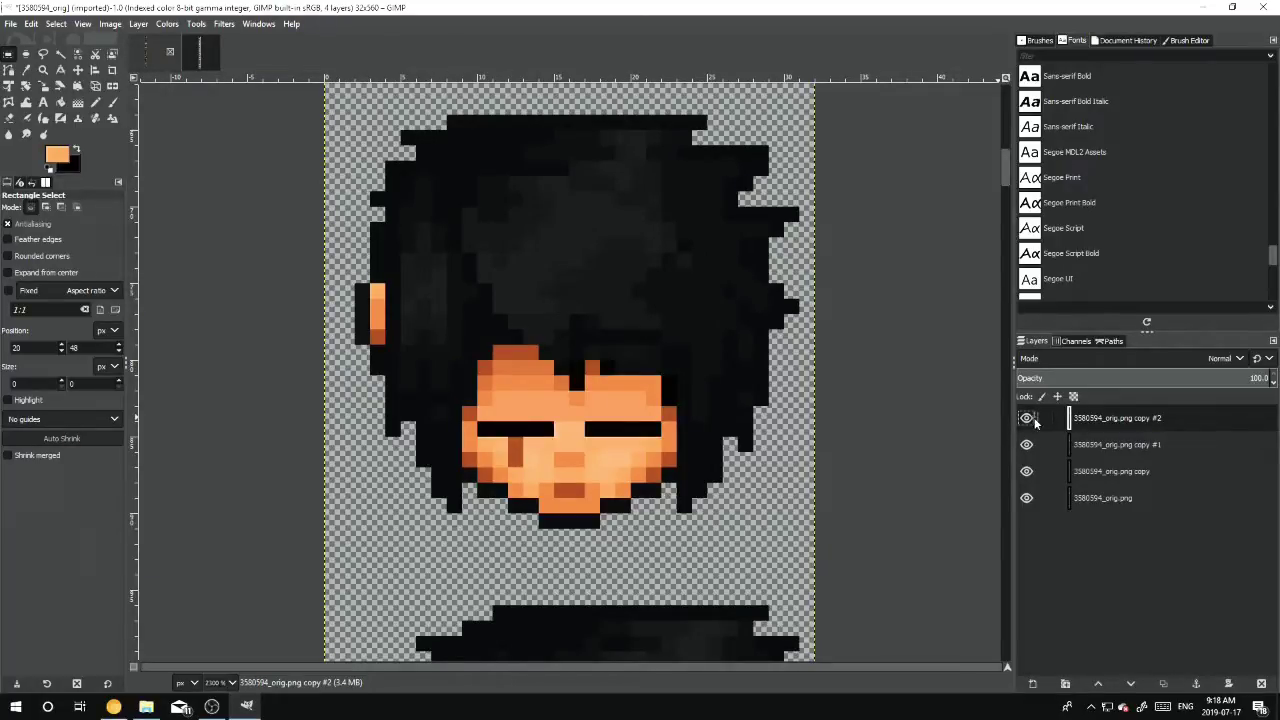
click(1115, 453)
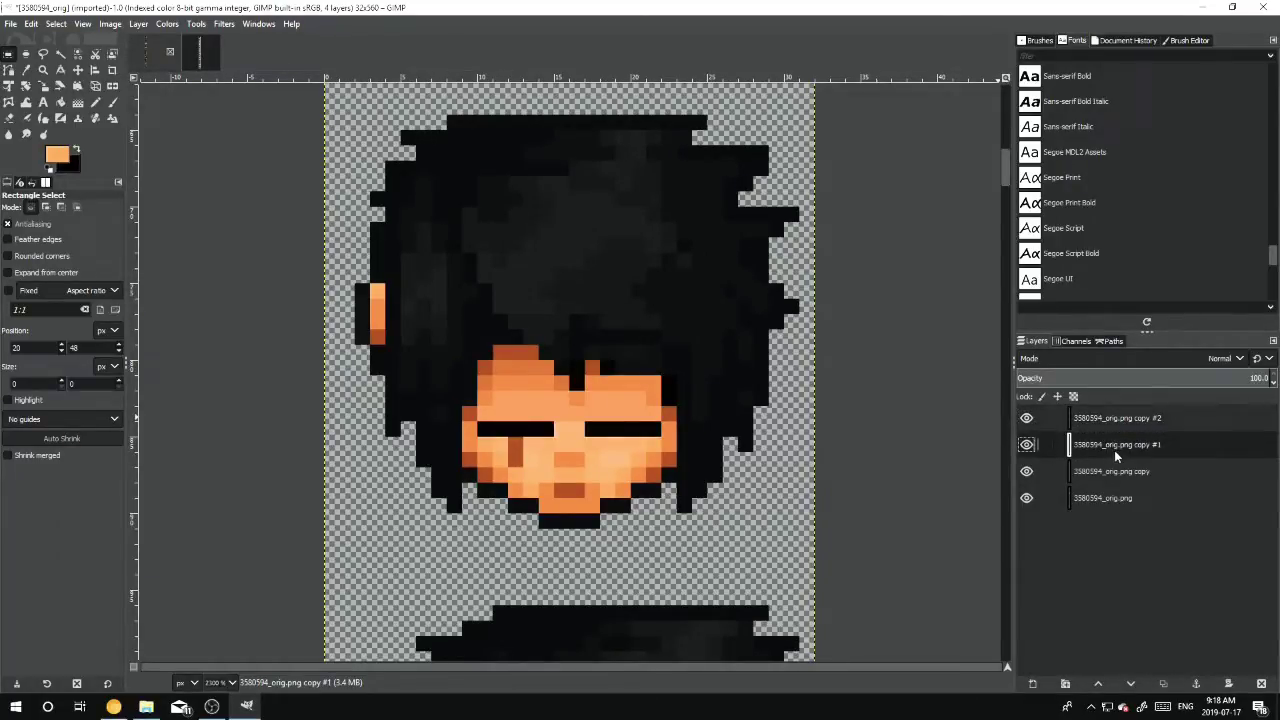
right_click(1118, 446)
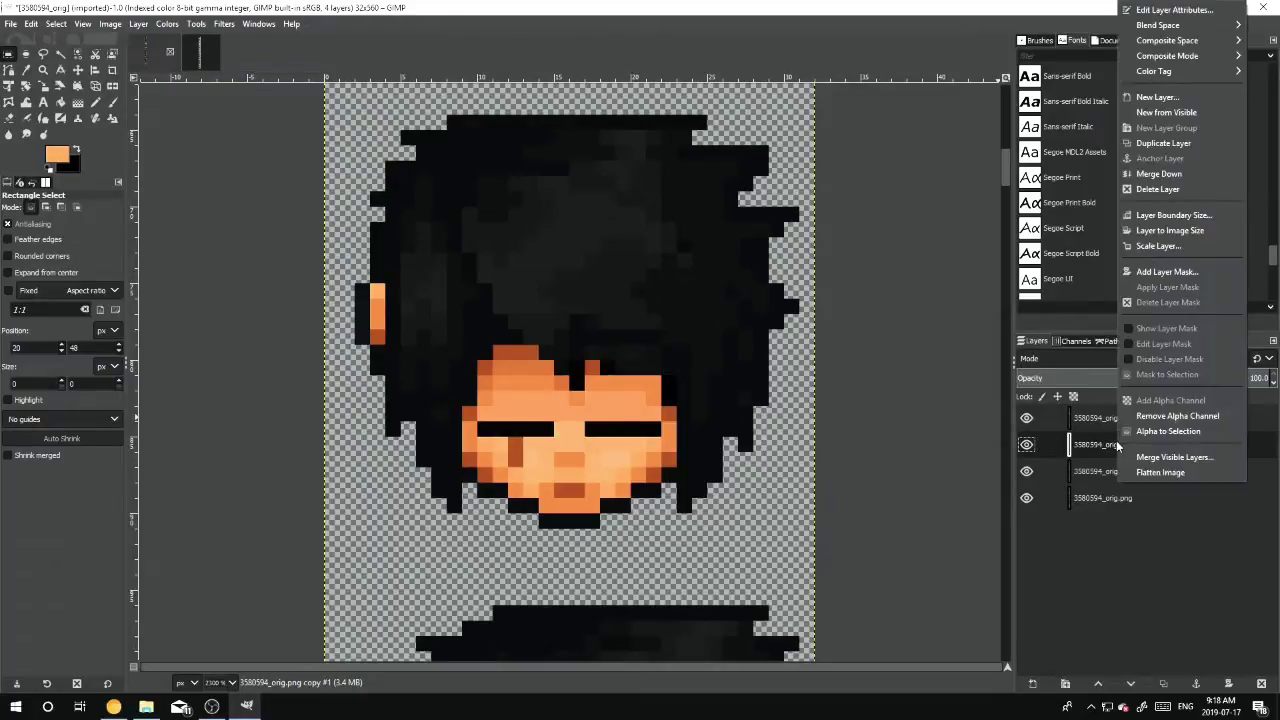
click(1169, 143)
drag(1109, 444, 1110, 412)
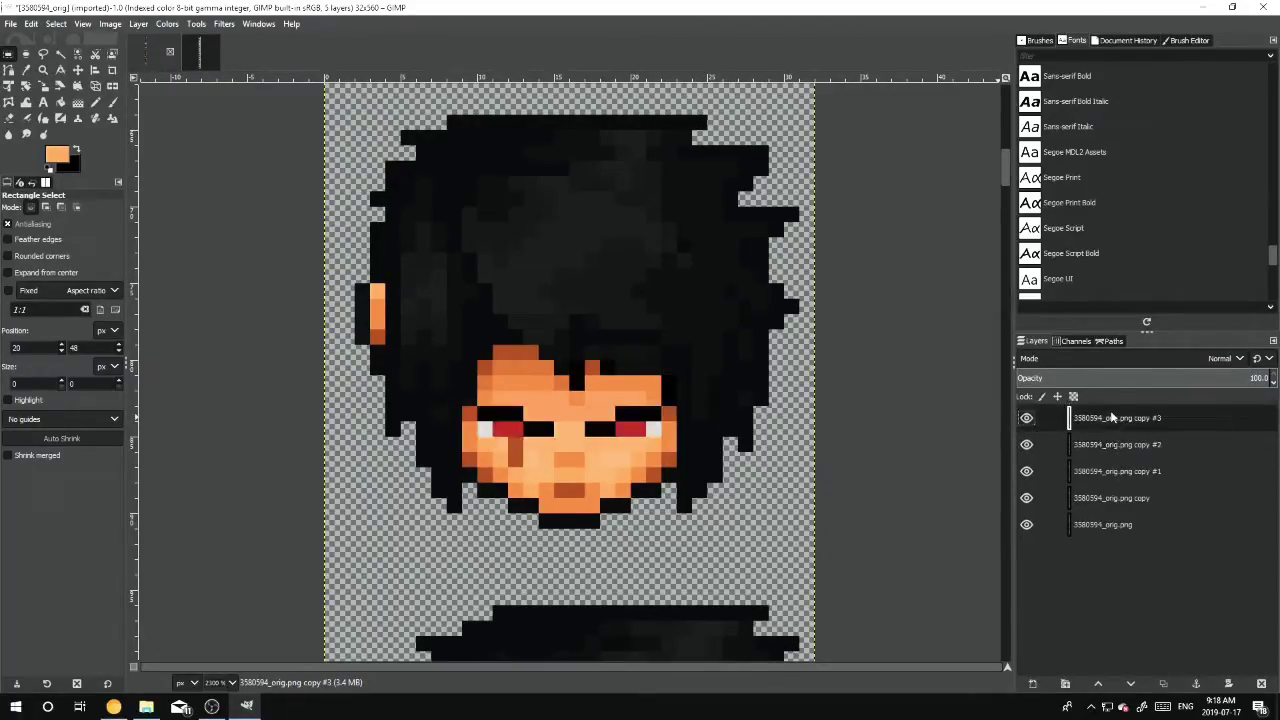
Duplicate the copy layer as copy #4 and move it to the top of the stack
click(1098, 497)
right_click(1102, 498)
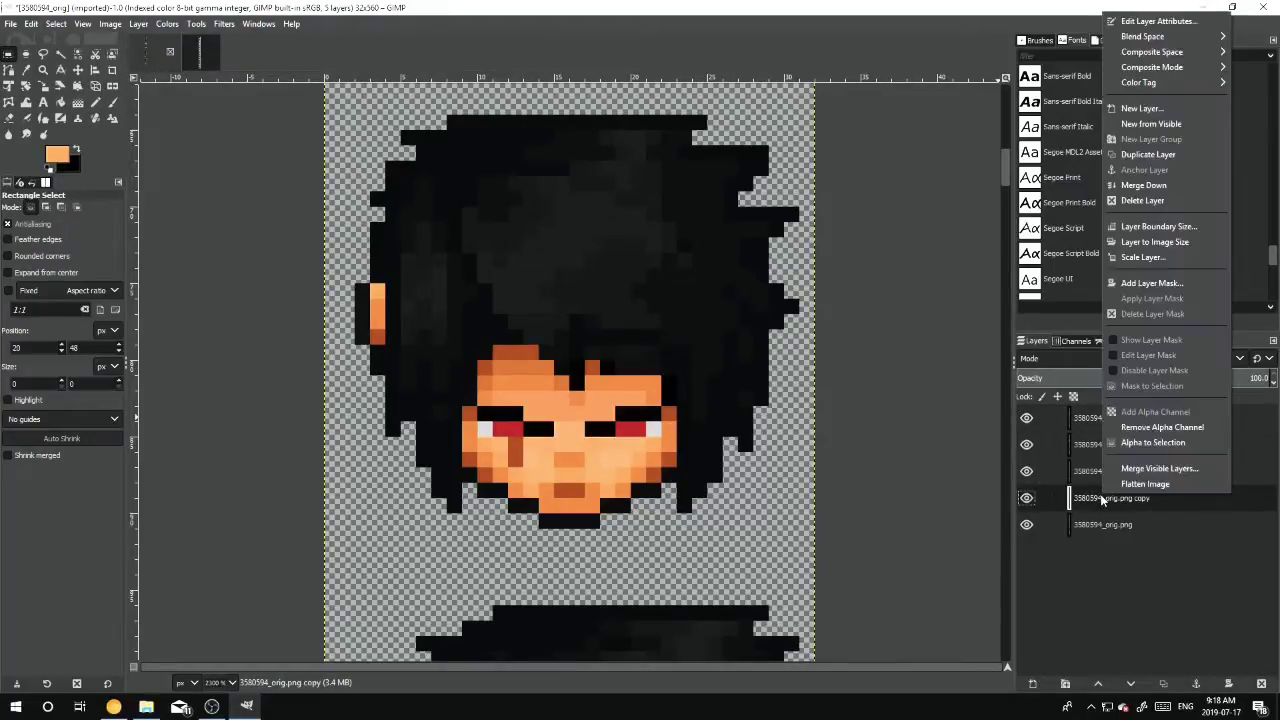
click(1147, 155)
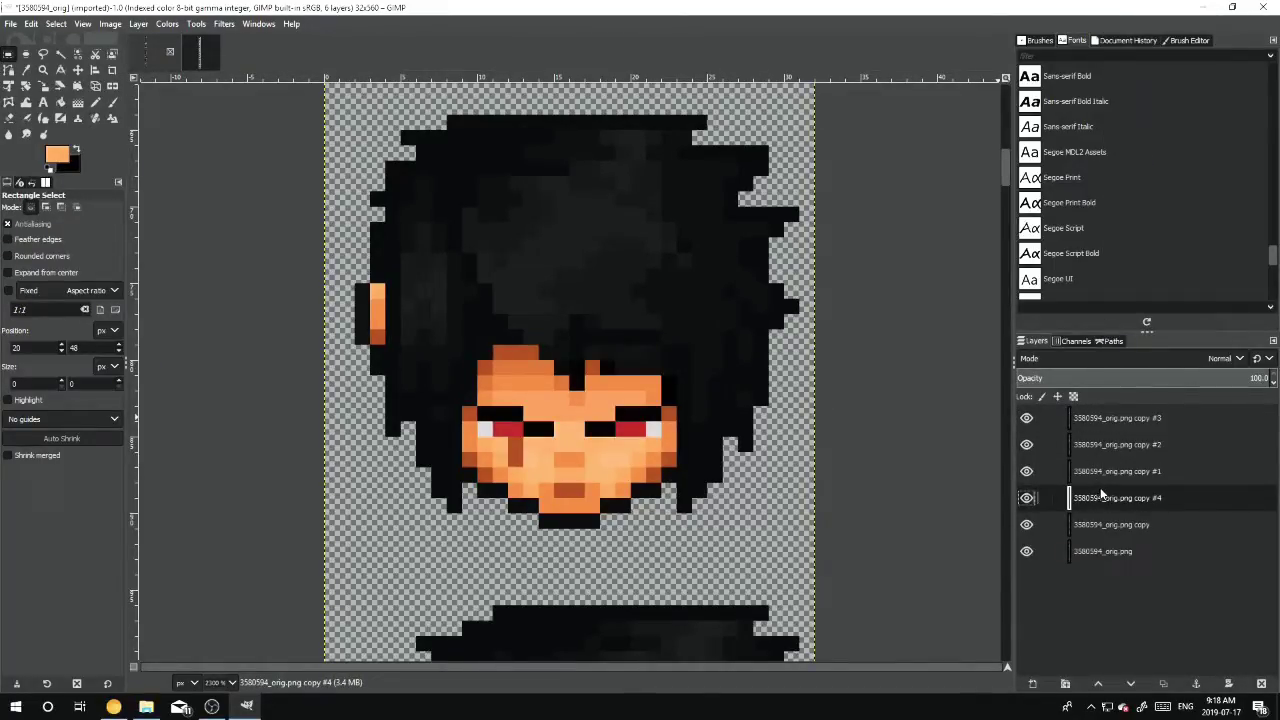
drag(1102, 497, 1021, 524)
Make all six layers visible and select the base image layer
click(1026, 524)
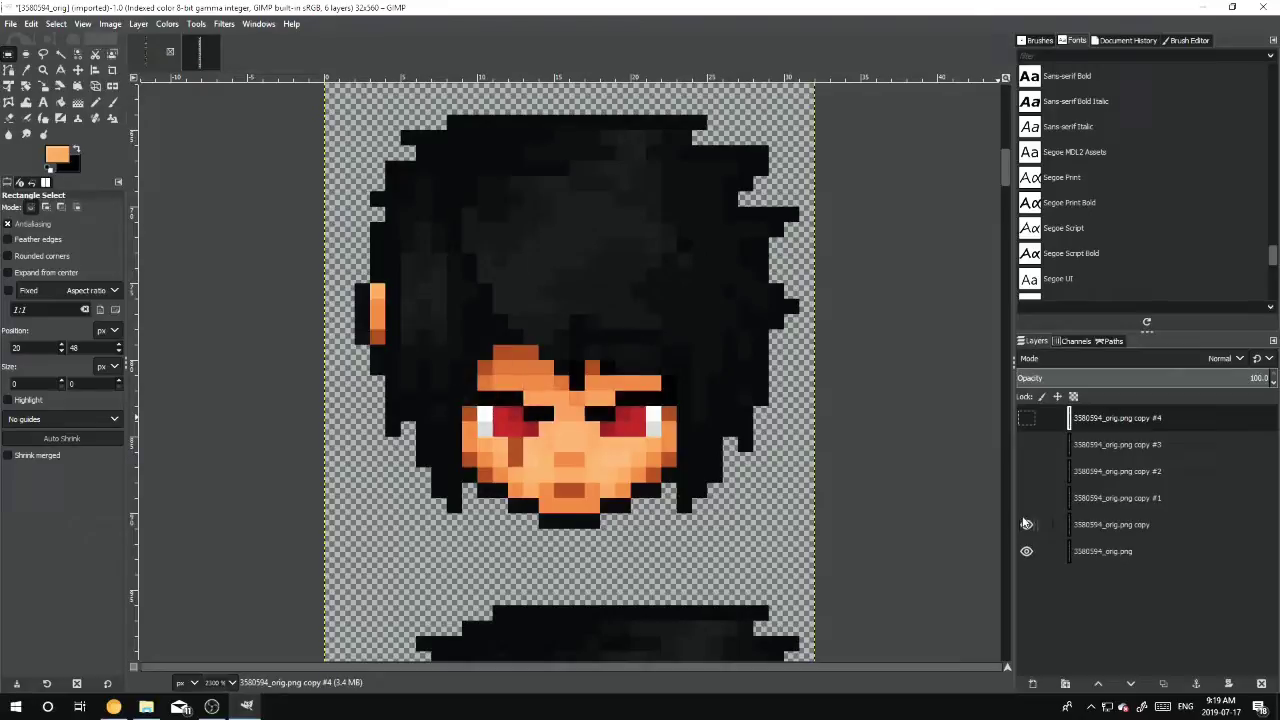
click(1024, 497)
click(1026, 471)
click(1027, 445)
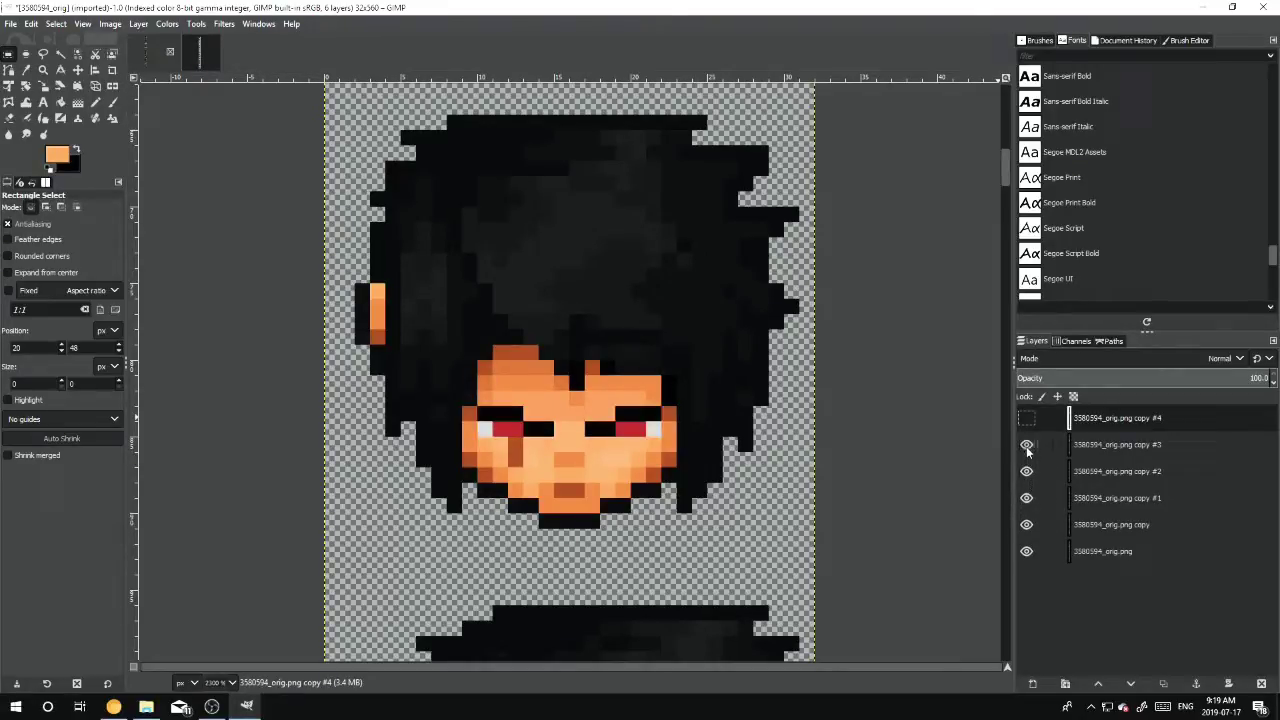
click(1025, 420)
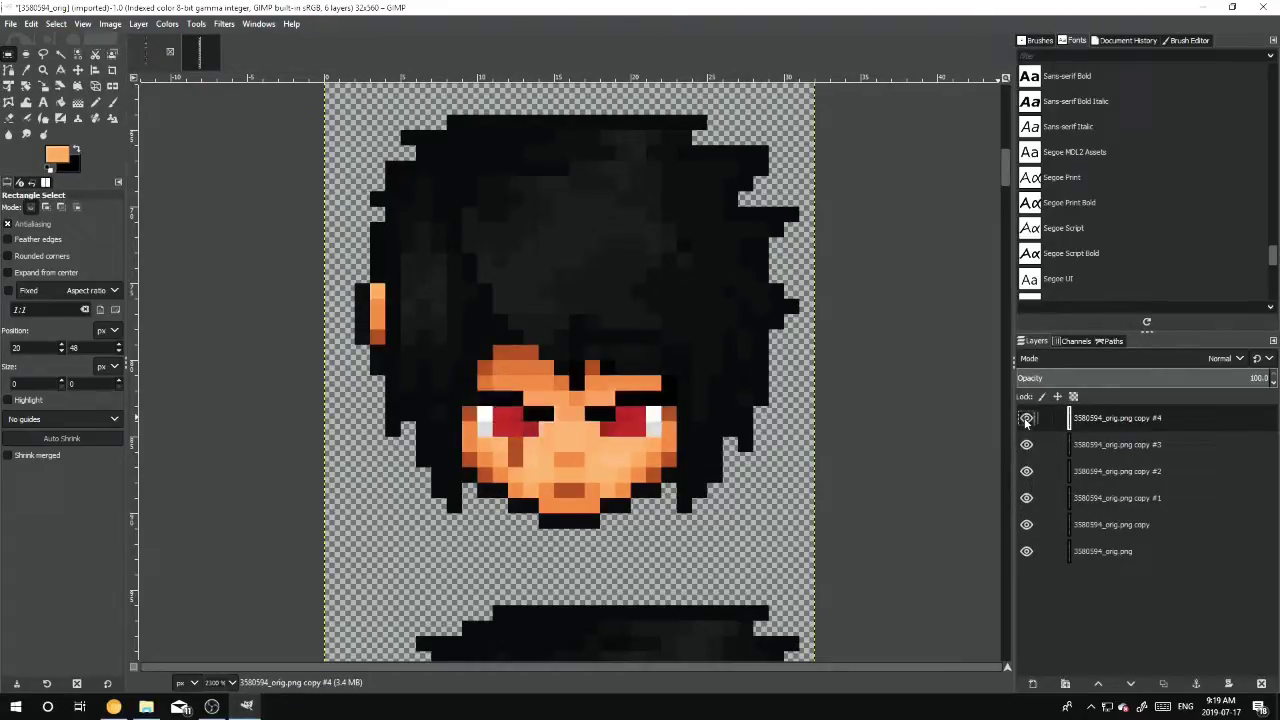
click(1087, 556)
scroll(577, 420, up, 5)
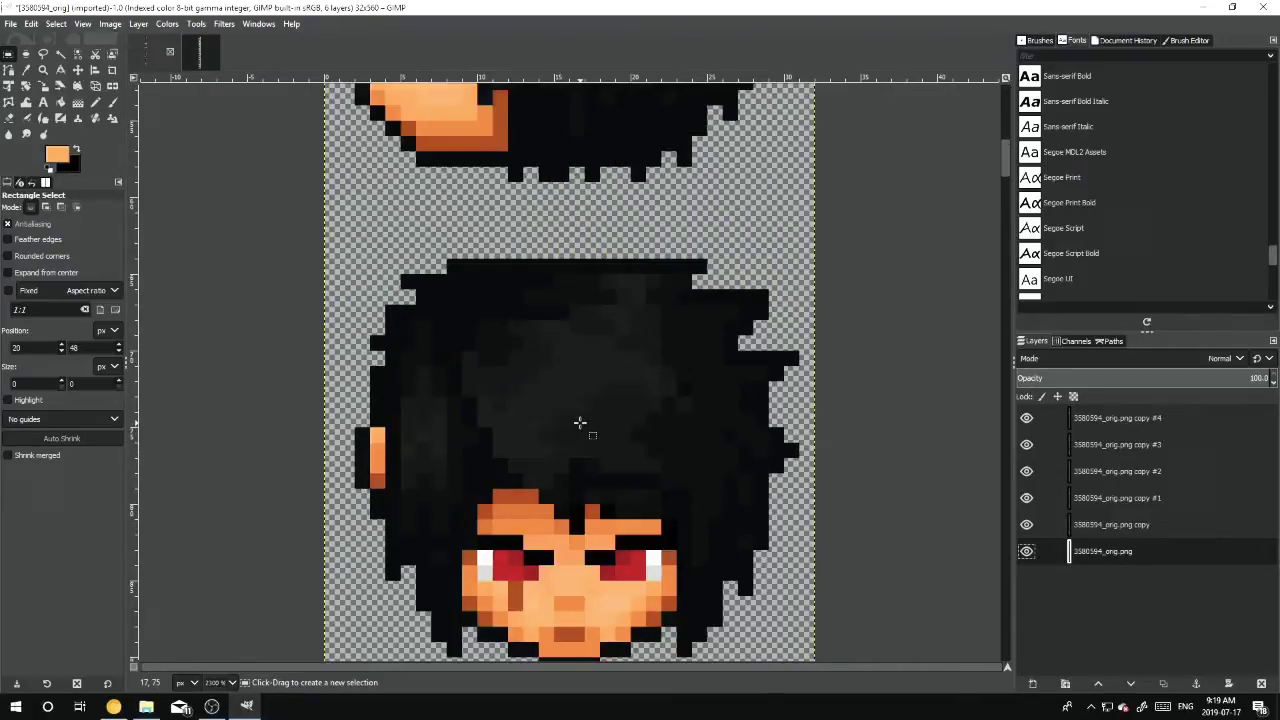
scroll(545, 423, up, 5)
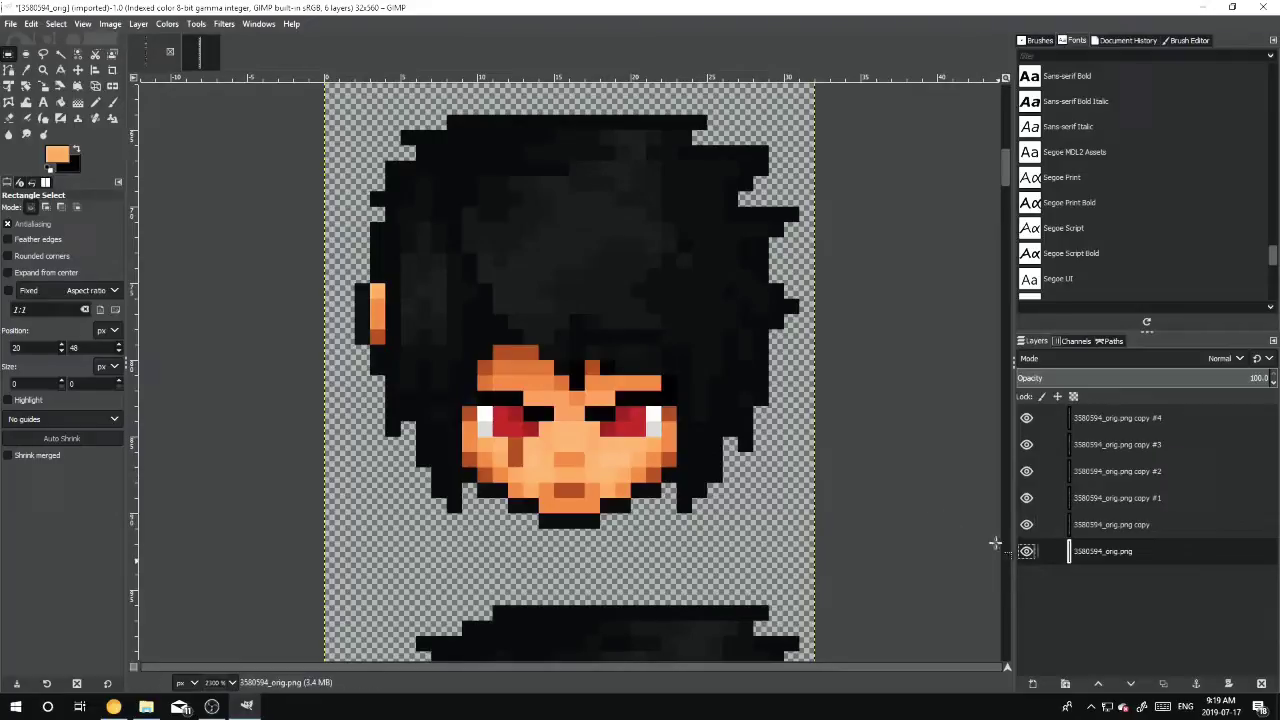
Select and copy the 32×27 front-facing head frame from the base layer
drag(340, 121, 812, 527)
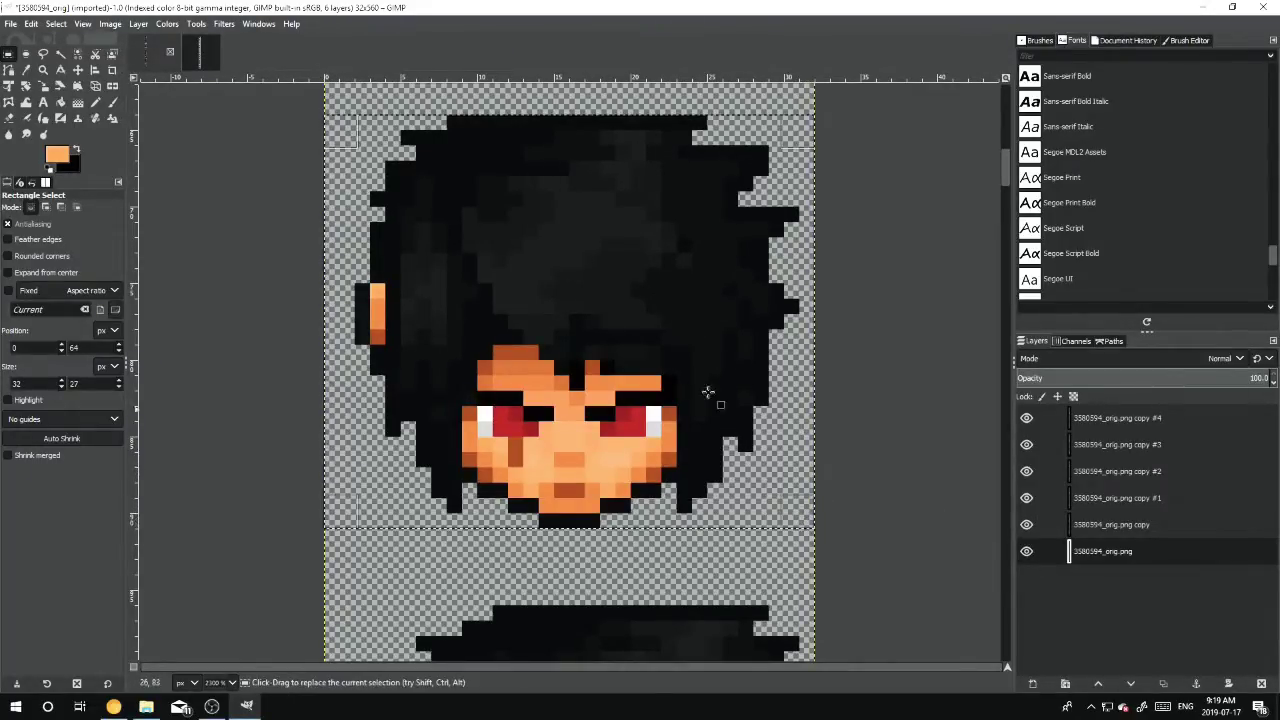
right_click(627, 292)
mouse_move(652, 324)
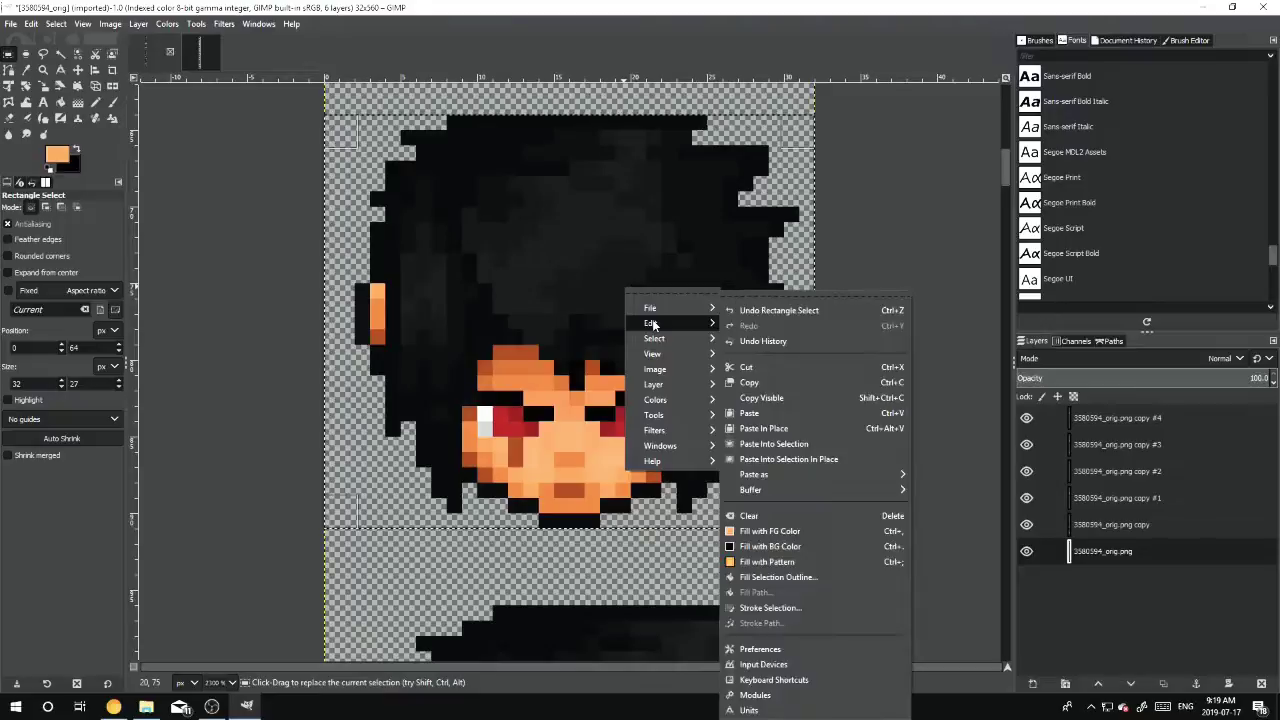
click(775, 382)
Paste the copied head, then make the copy layer active and toggle its visibility
scroll(636, 378, down, 5)
scroll(640, 380, down, 5)
click(575, 313)
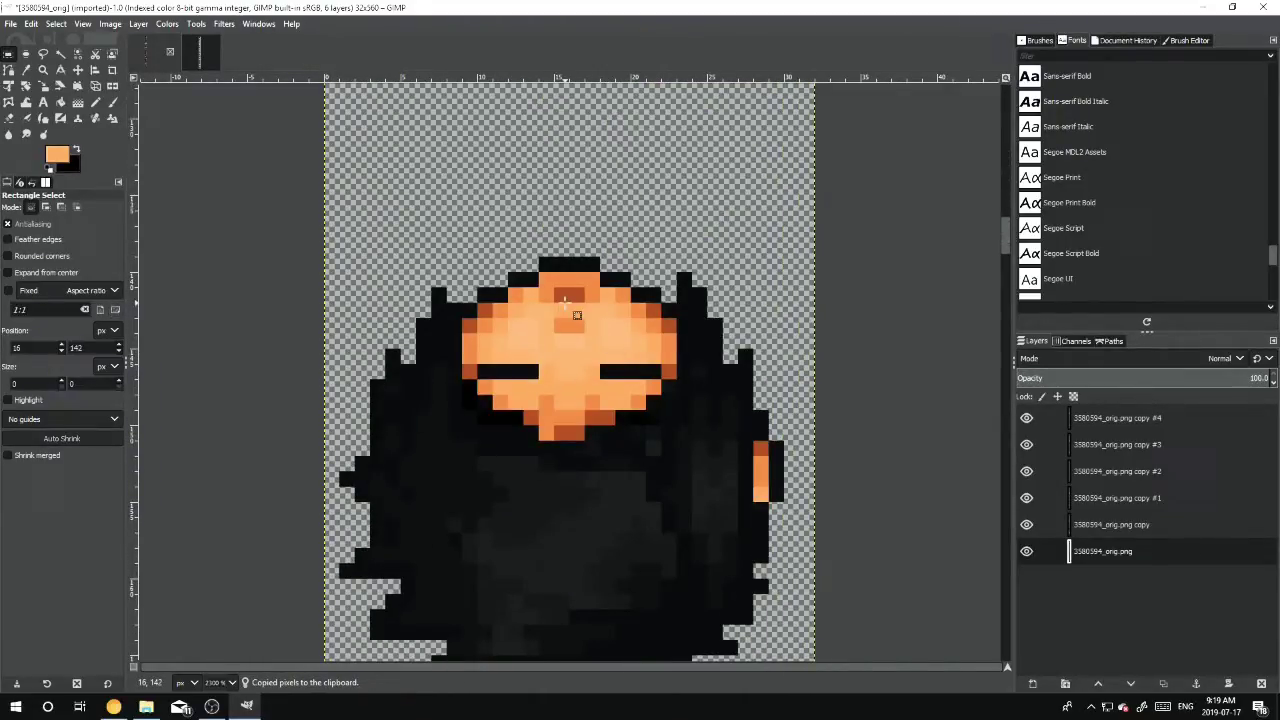
scroll(565, 303, down, 2)
right_click(556, 270)
mouse_move(581, 304)
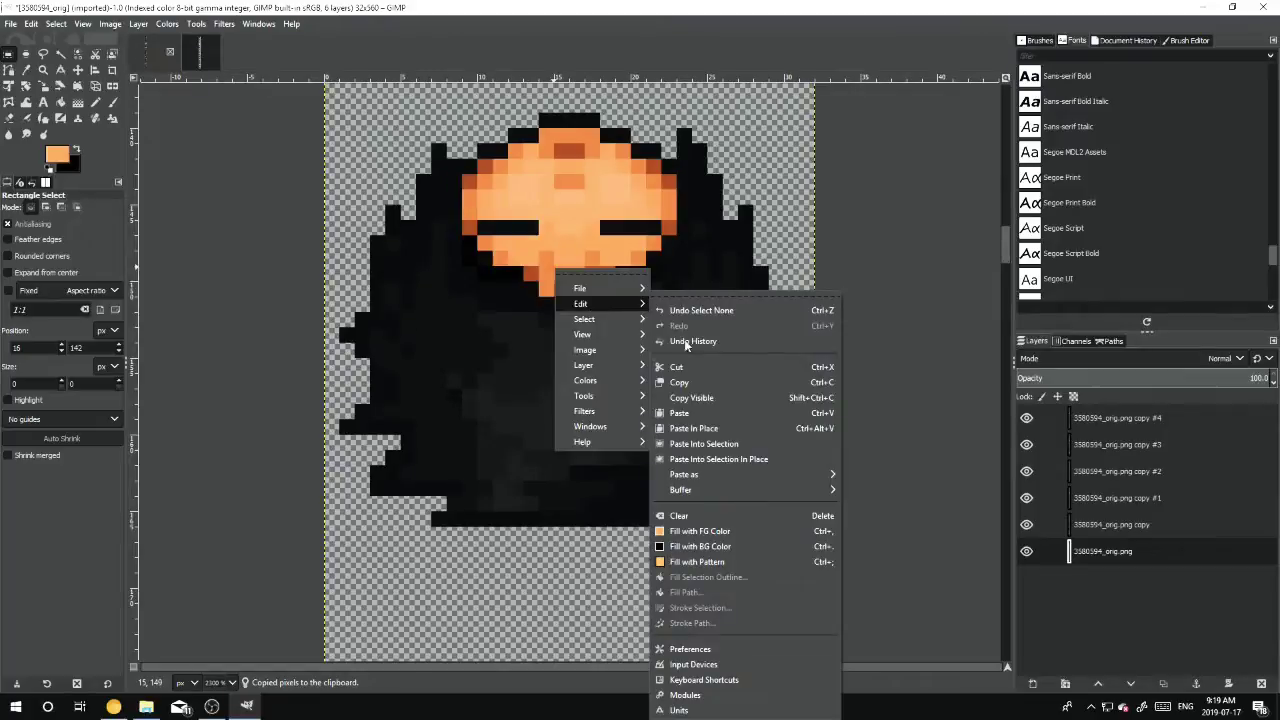
click(735, 413)
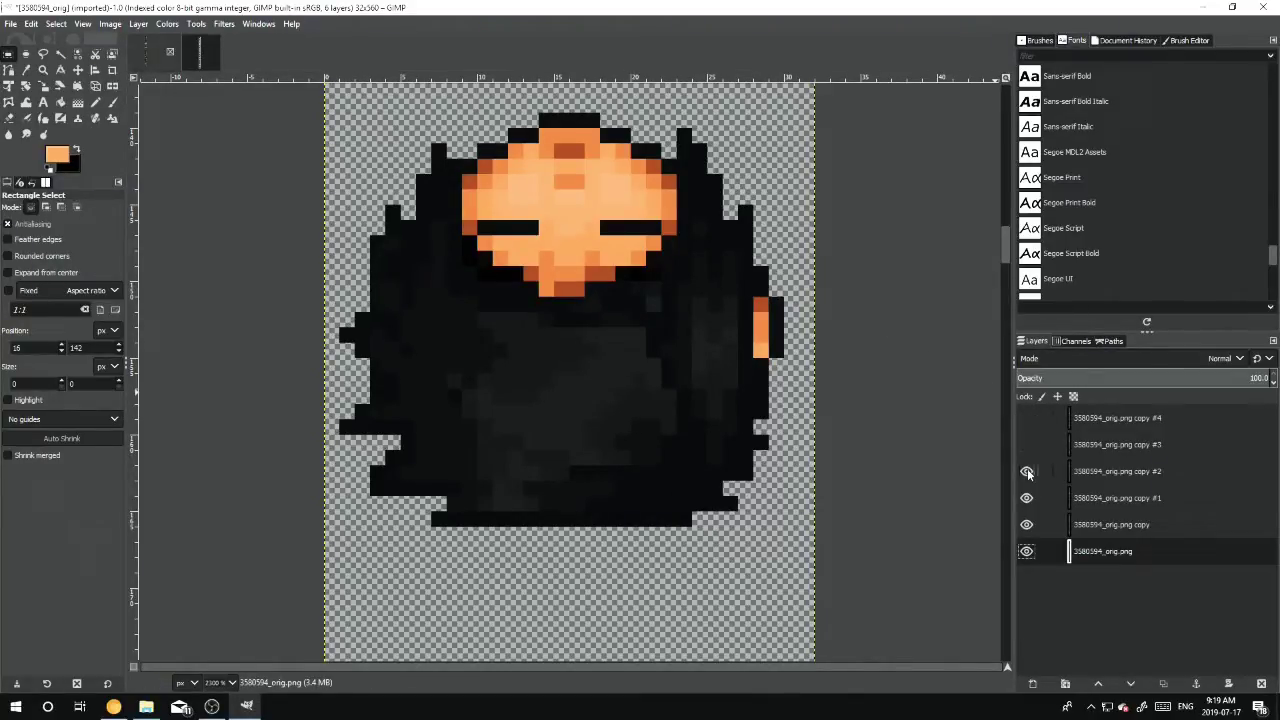
click(1097, 530)
click(1026, 524)
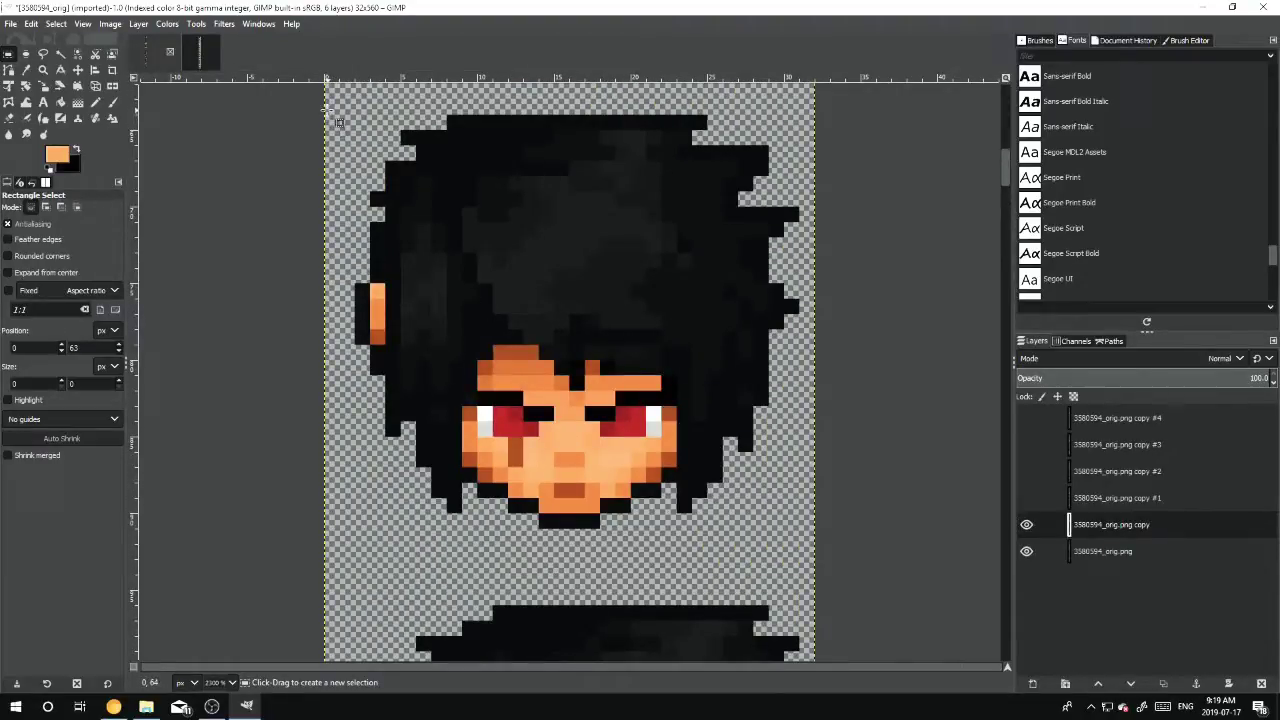
Copy the head frame on the copy layer and paste it as a floating piece
drag(328, 110, 815, 527)
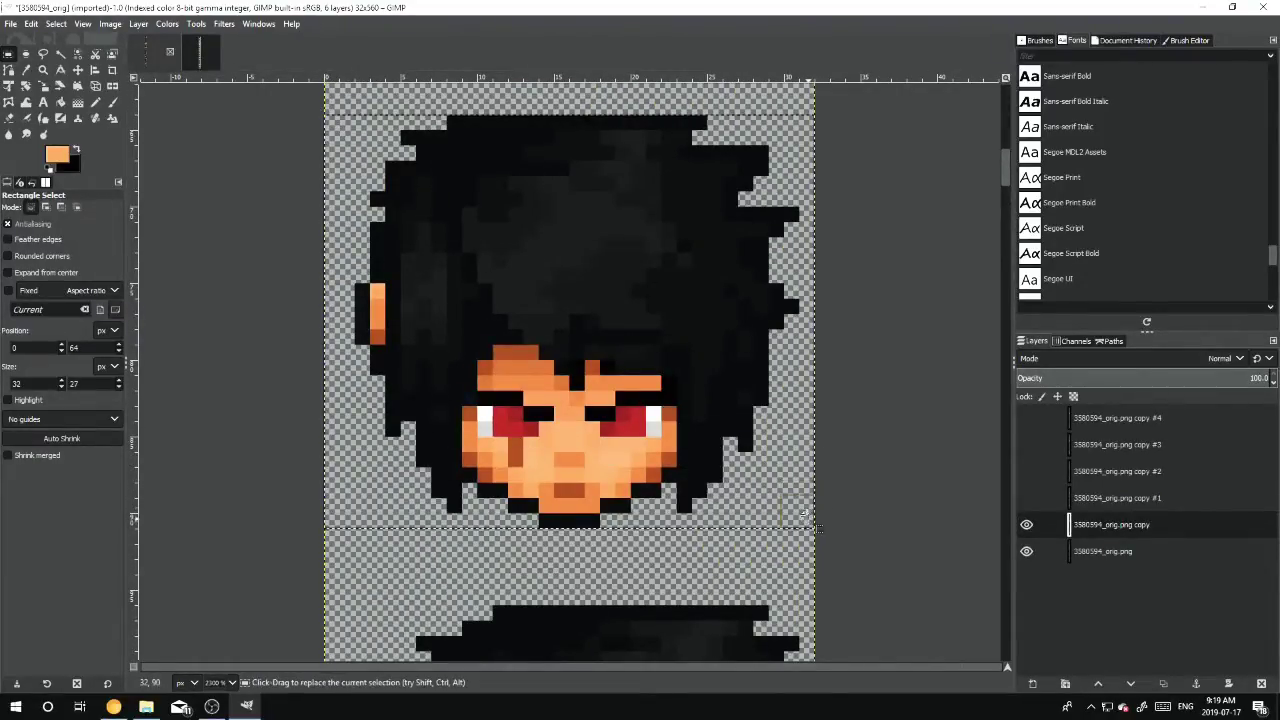
right_click(670, 335)
mouse_move(714, 364)
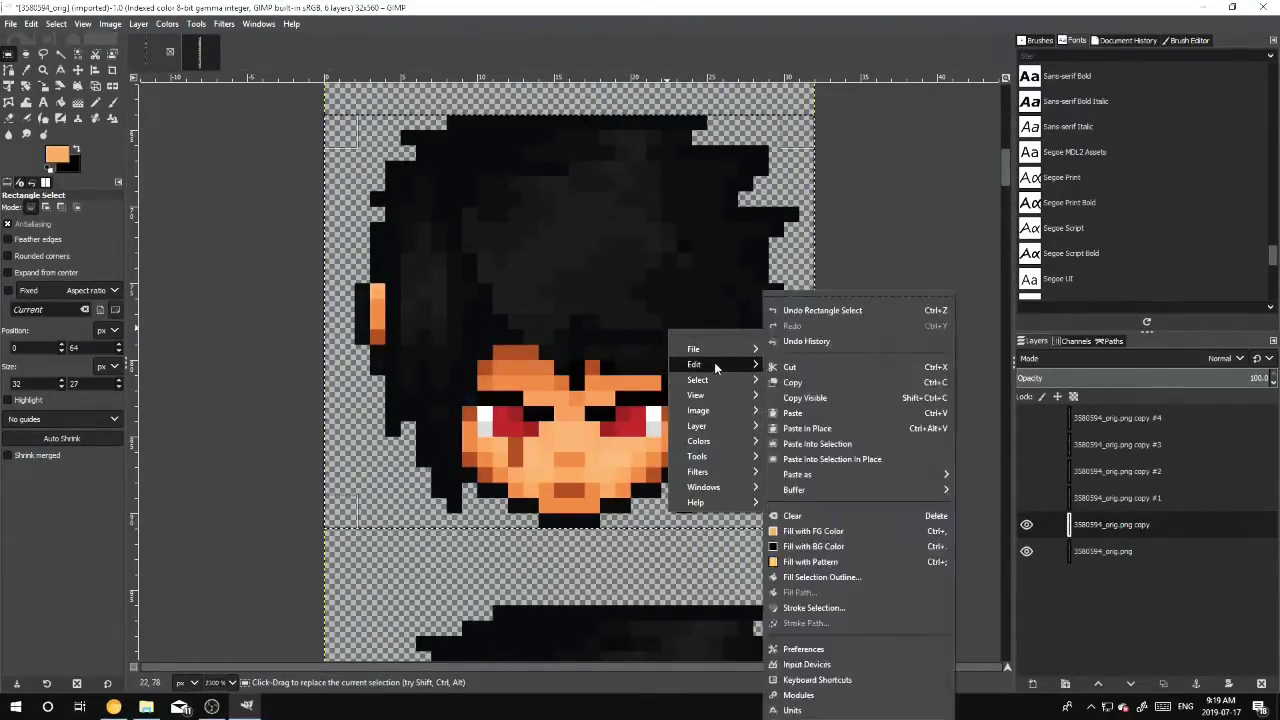
click(812, 389)
scroll(620, 355, down, 5)
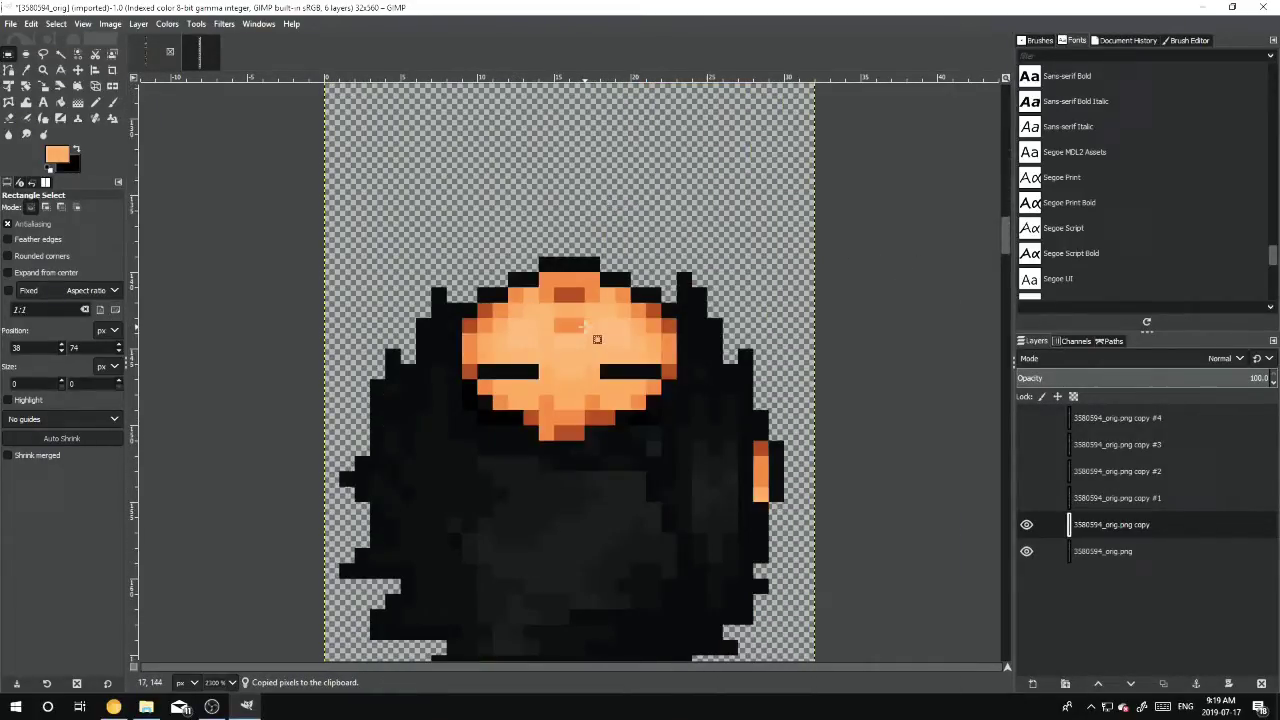
right_click(597, 339)
mouse_move(630, 362)
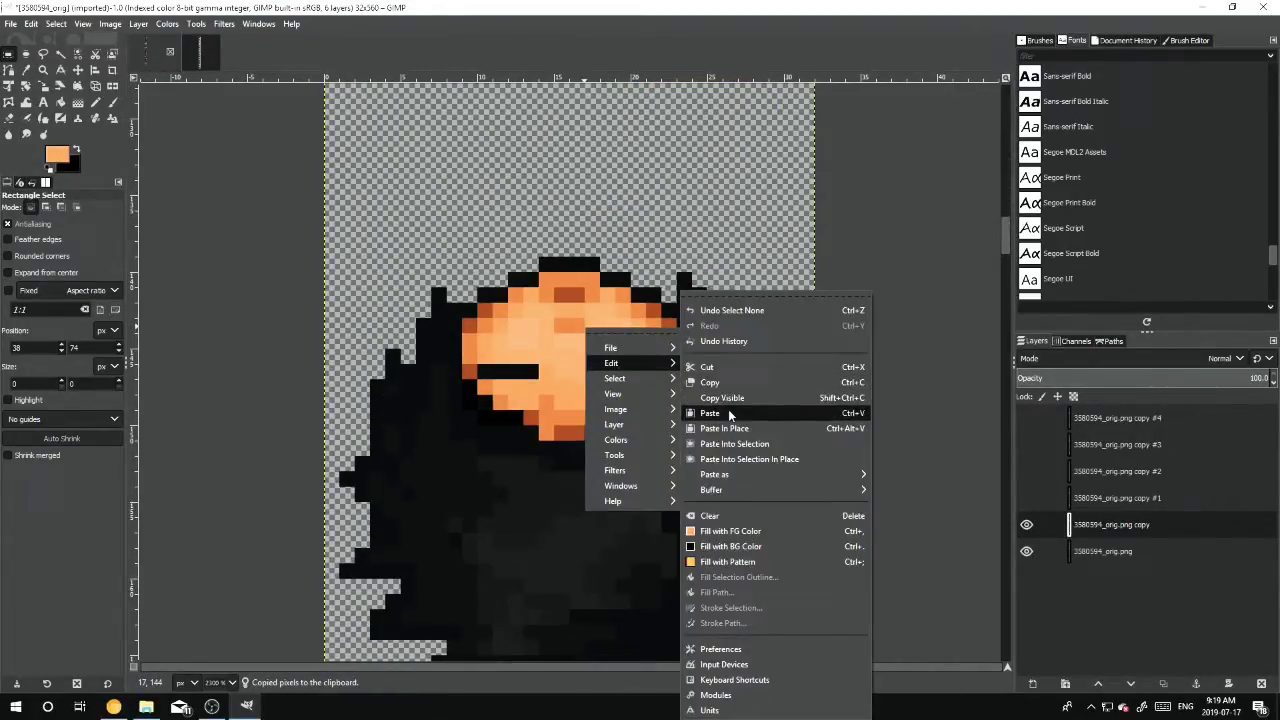
click(730, 413)
Mirror the pasted head, flip it upside down, shift it down 4 pixels, and anchor it
scroll(523, 291, down, 1)
right_click(545, 243)
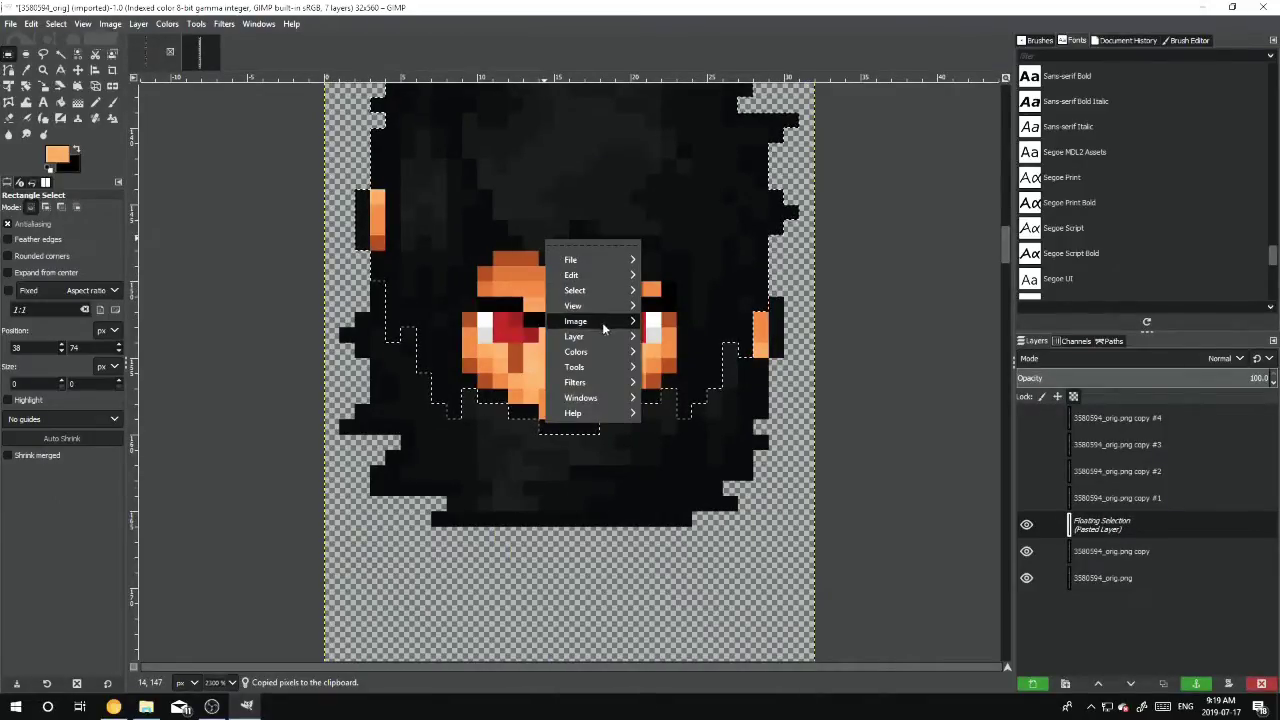
mouse_move(610, 321)
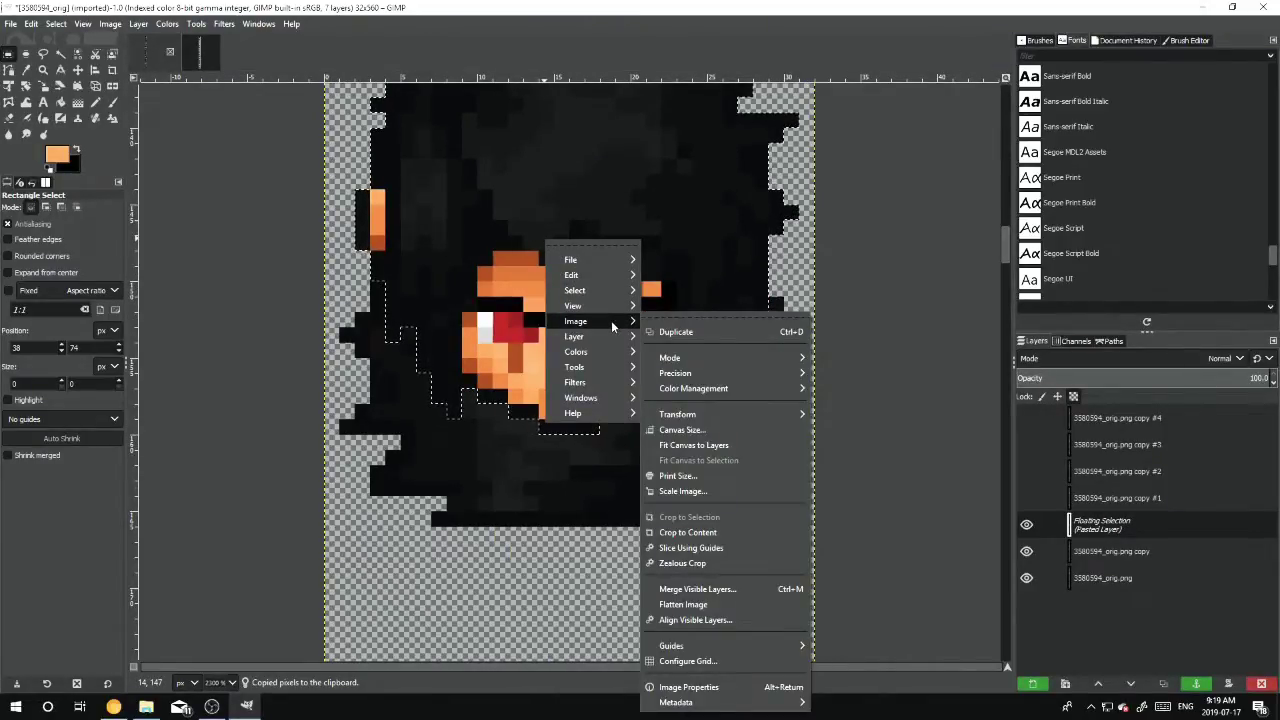
mouse_move(622, 343)
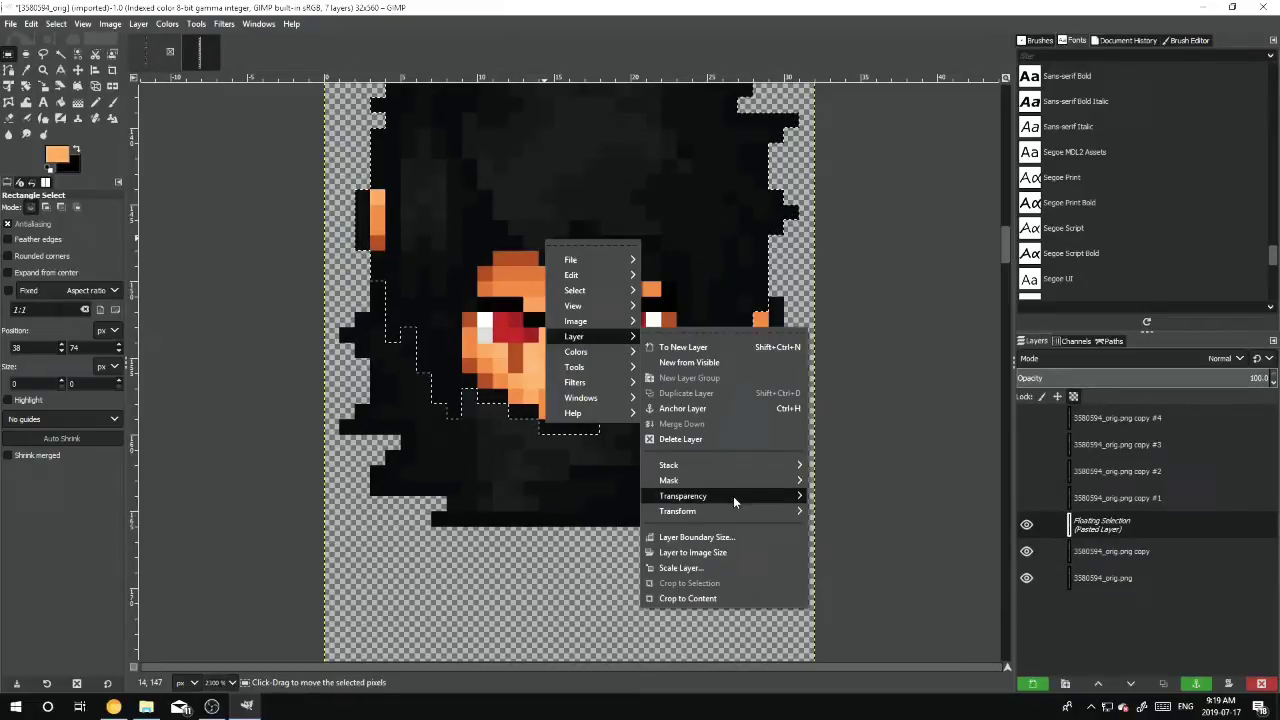
mouse_move(735, 509)
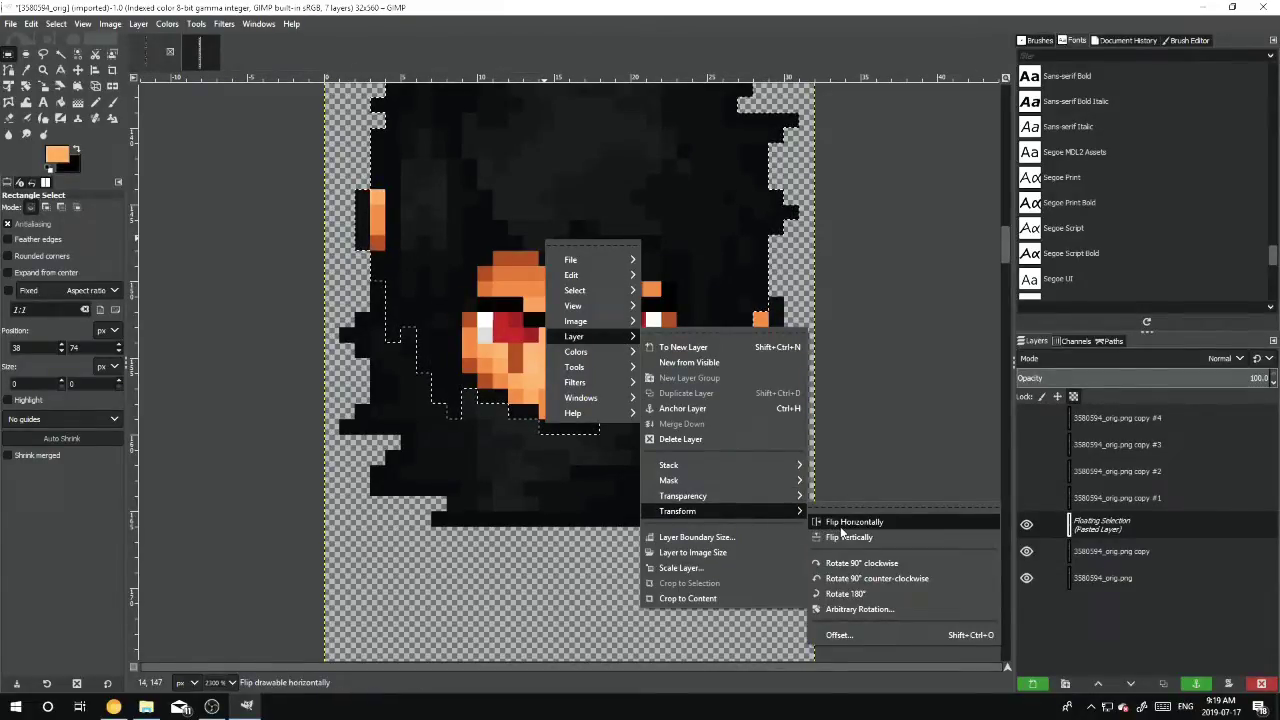
click(841, 530)
right_click(524, 248)
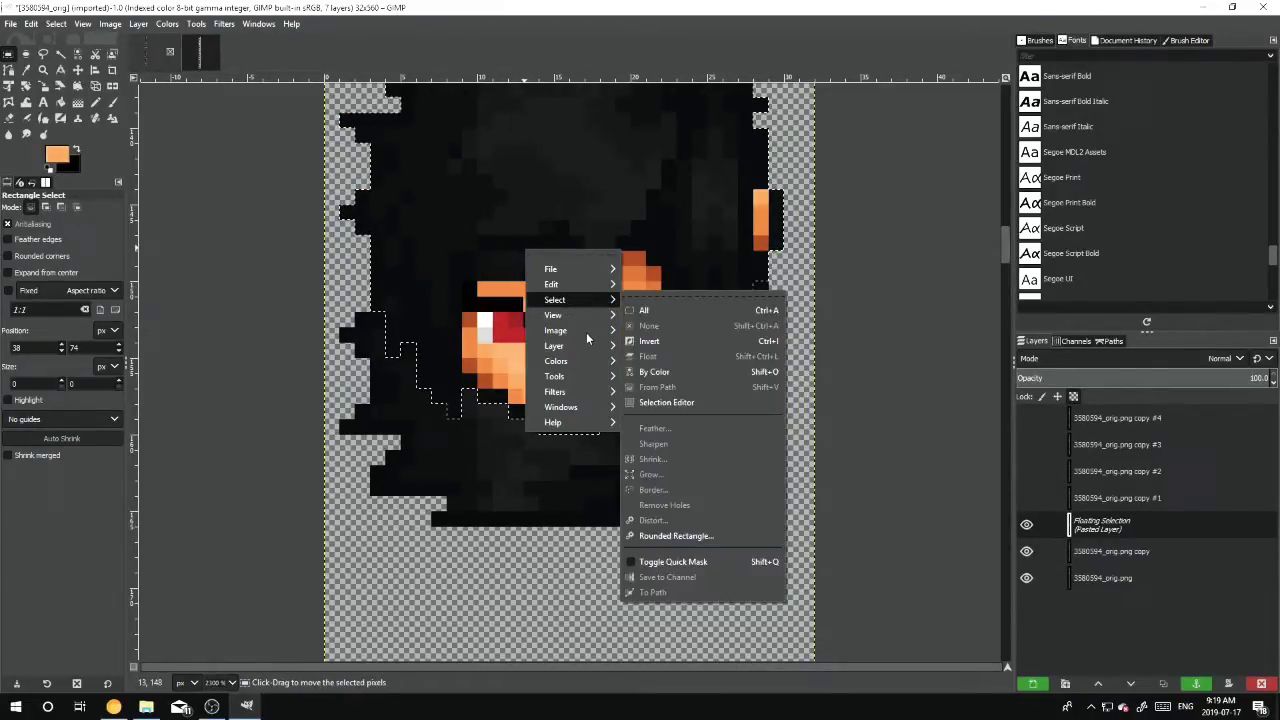
mouse_move(589, 346)
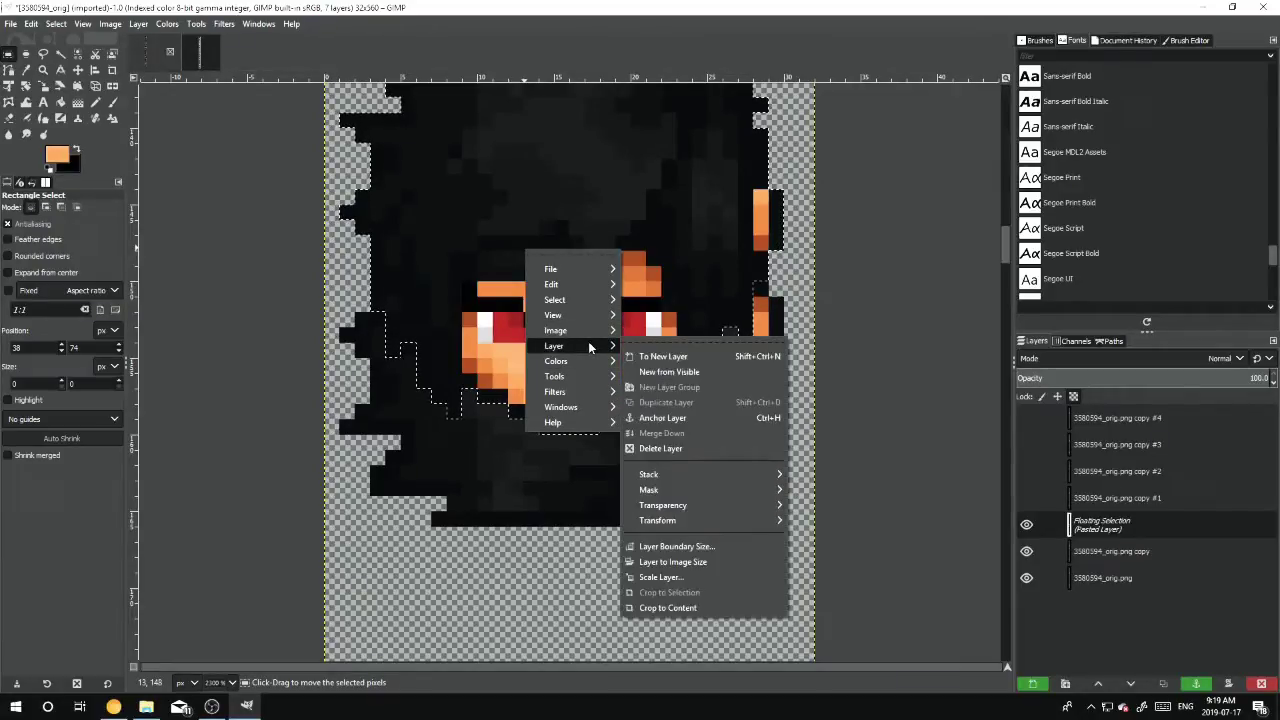
mouse_move(775, 527)
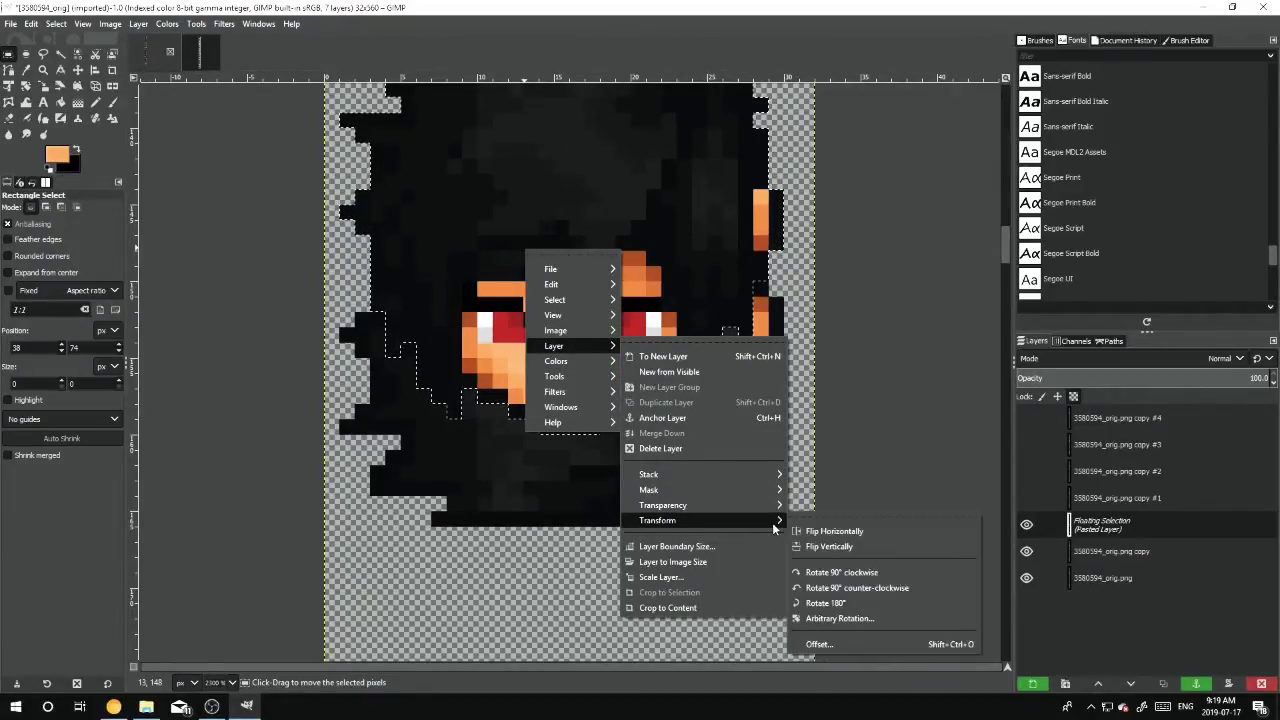
click(830, 546)
drag(566, 251, 562, 326)
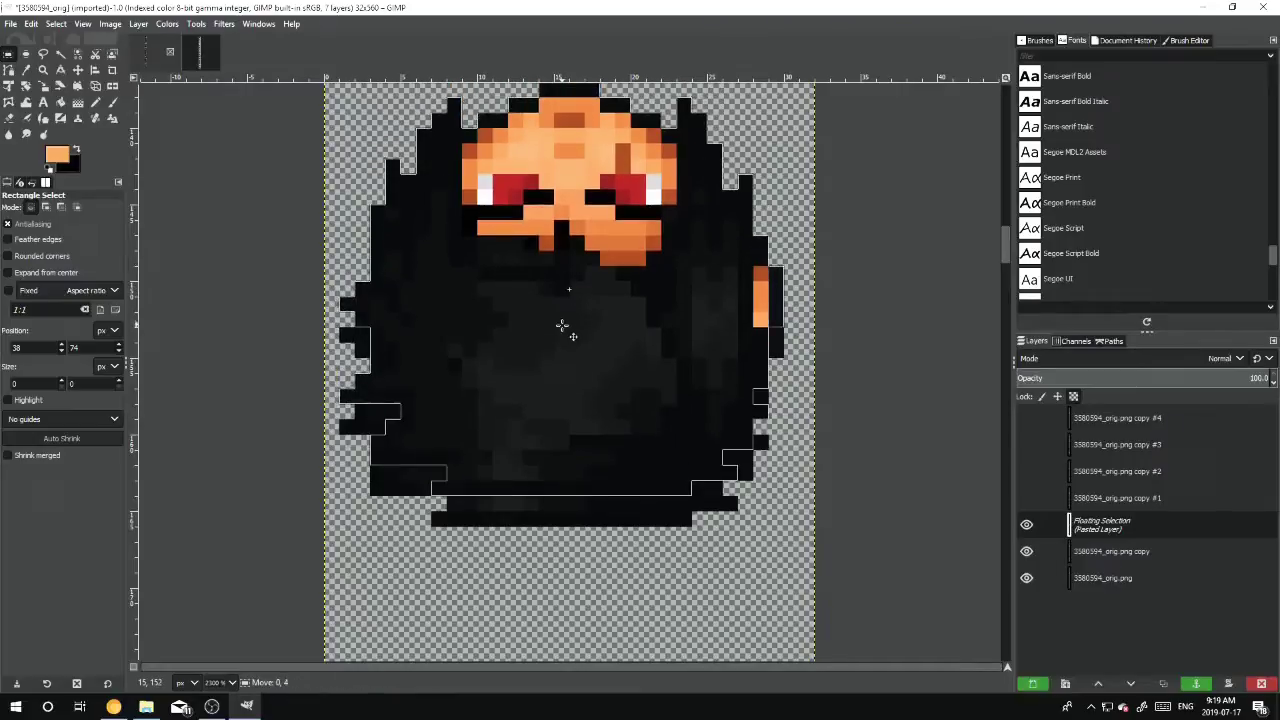
scroll(697, 355, up, 5)
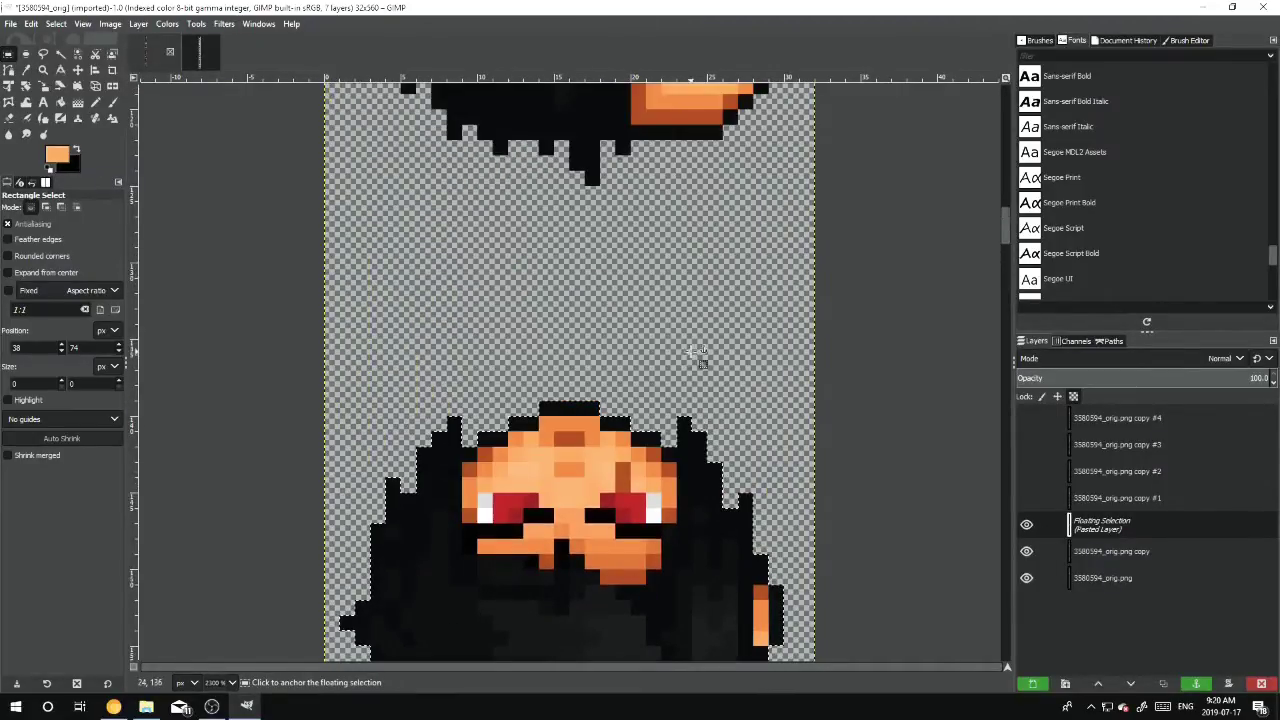
click(714, 258)
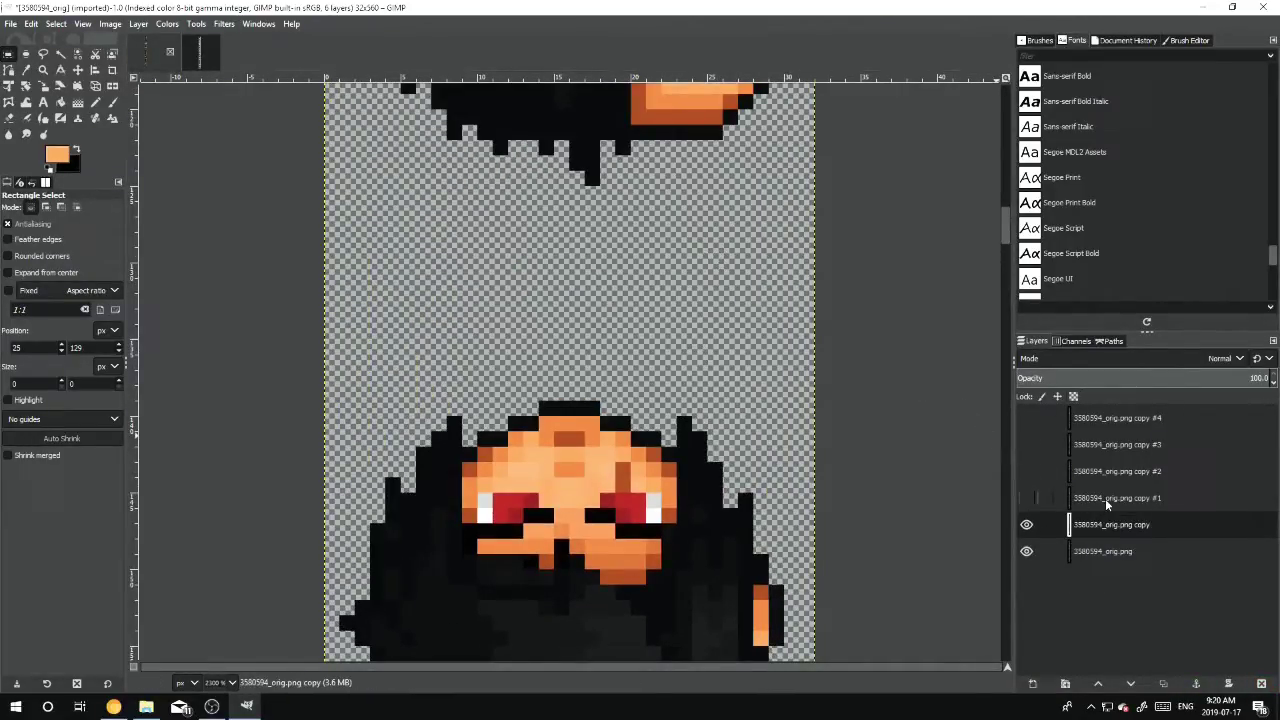
Make copy #1 active and visible, then copy the 32×27 top head frame
click(1106, 501)
click(1026, 497)
scroll(640, 366, up, 9)
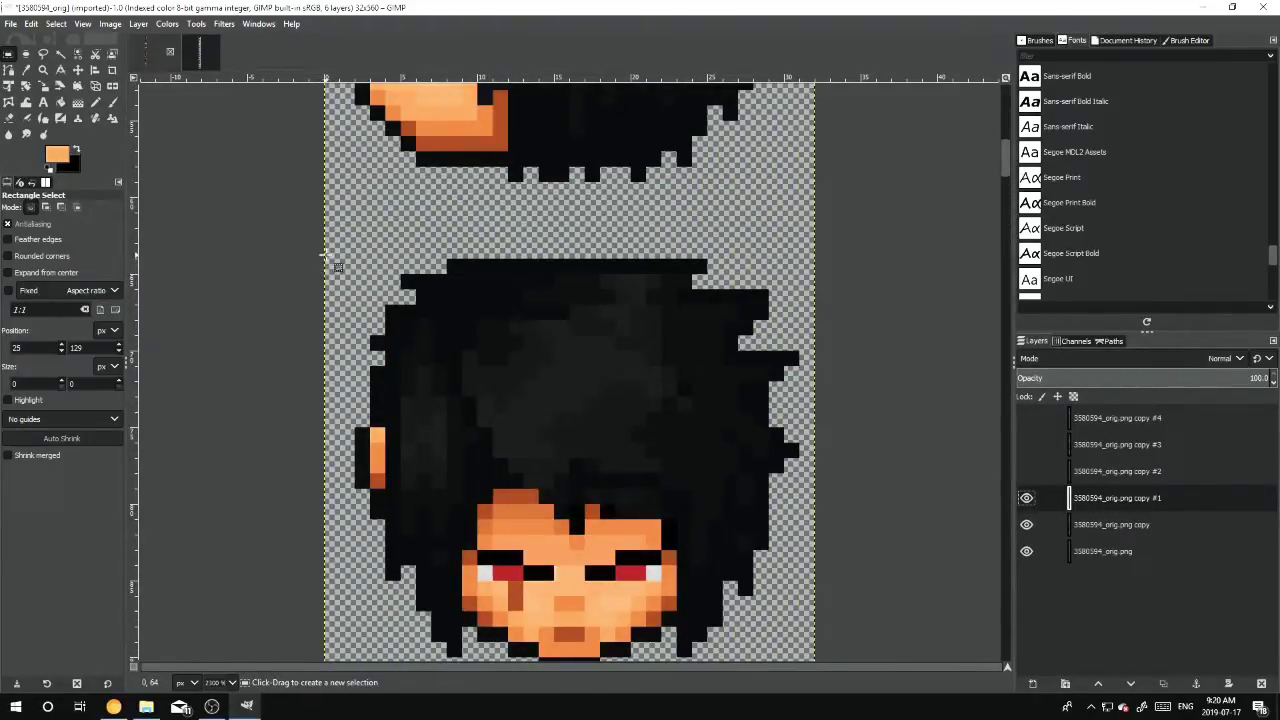
drag(325, 257, 815, 655)
scroll(680, 460, down, 3)
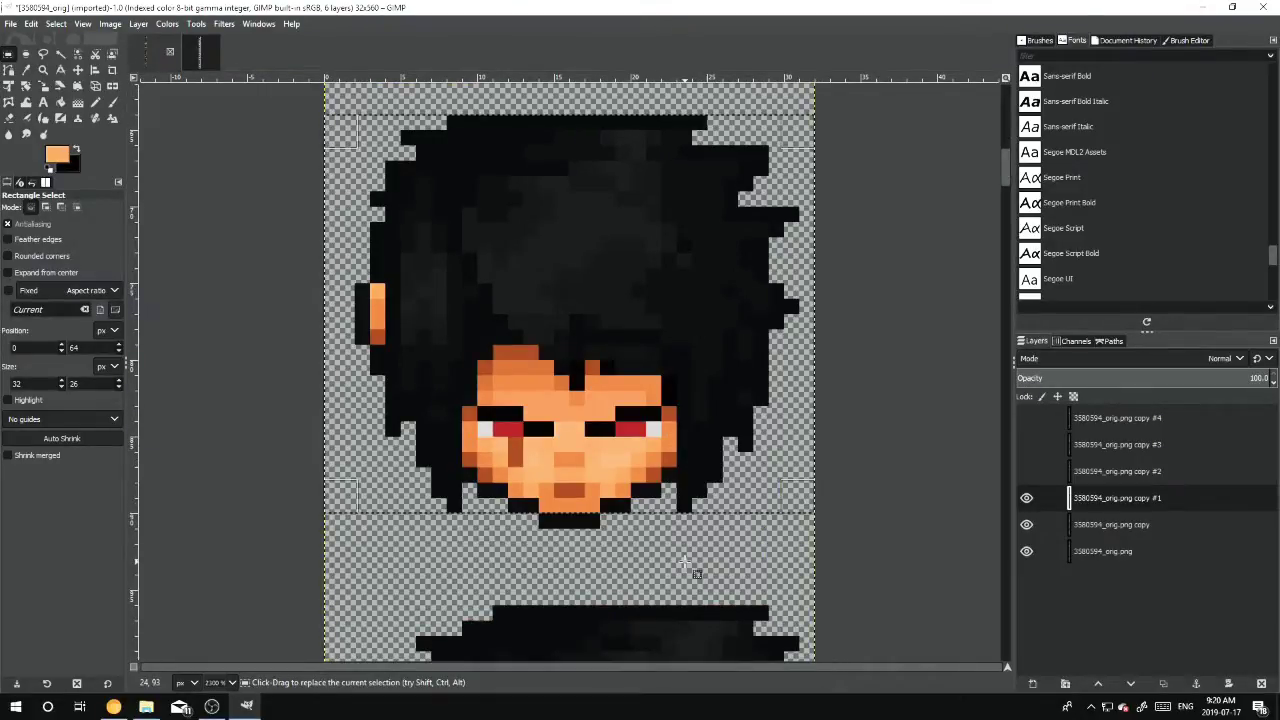
click(694, 560)
drag(334, 120, 814, 529)
right_click(616, 342)
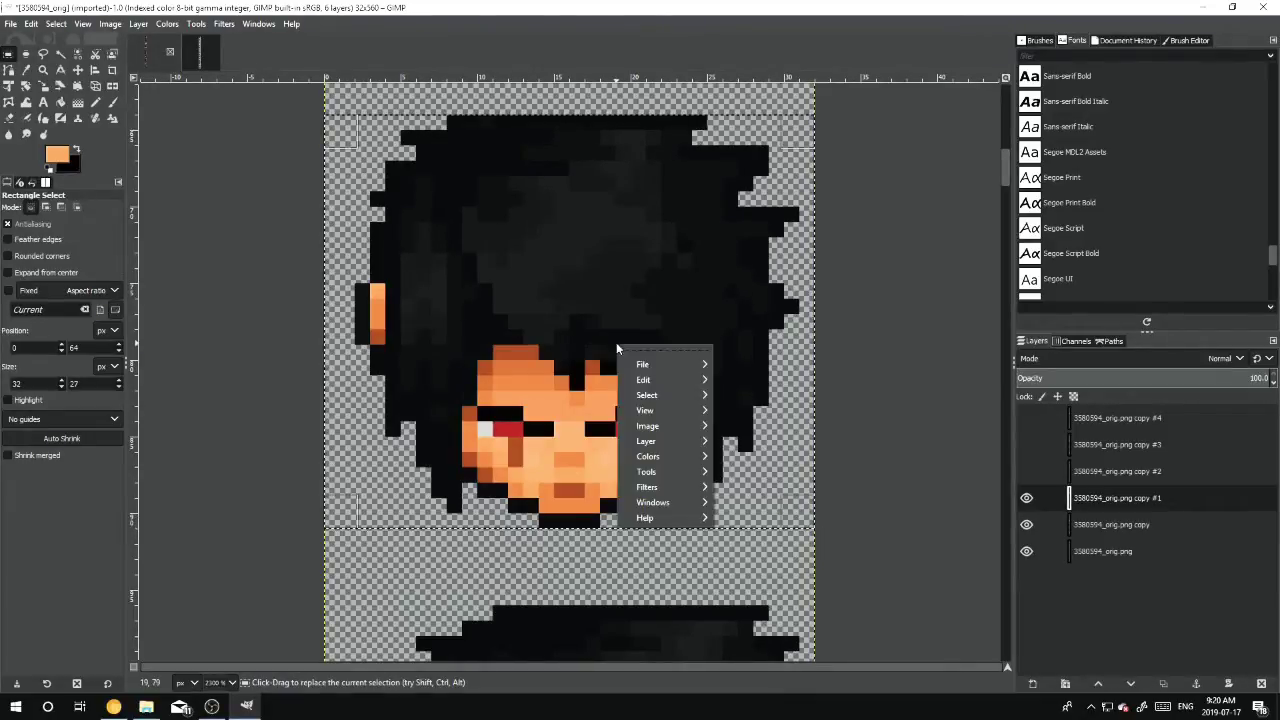
mouse_move(662, 380)
click(741, 382)
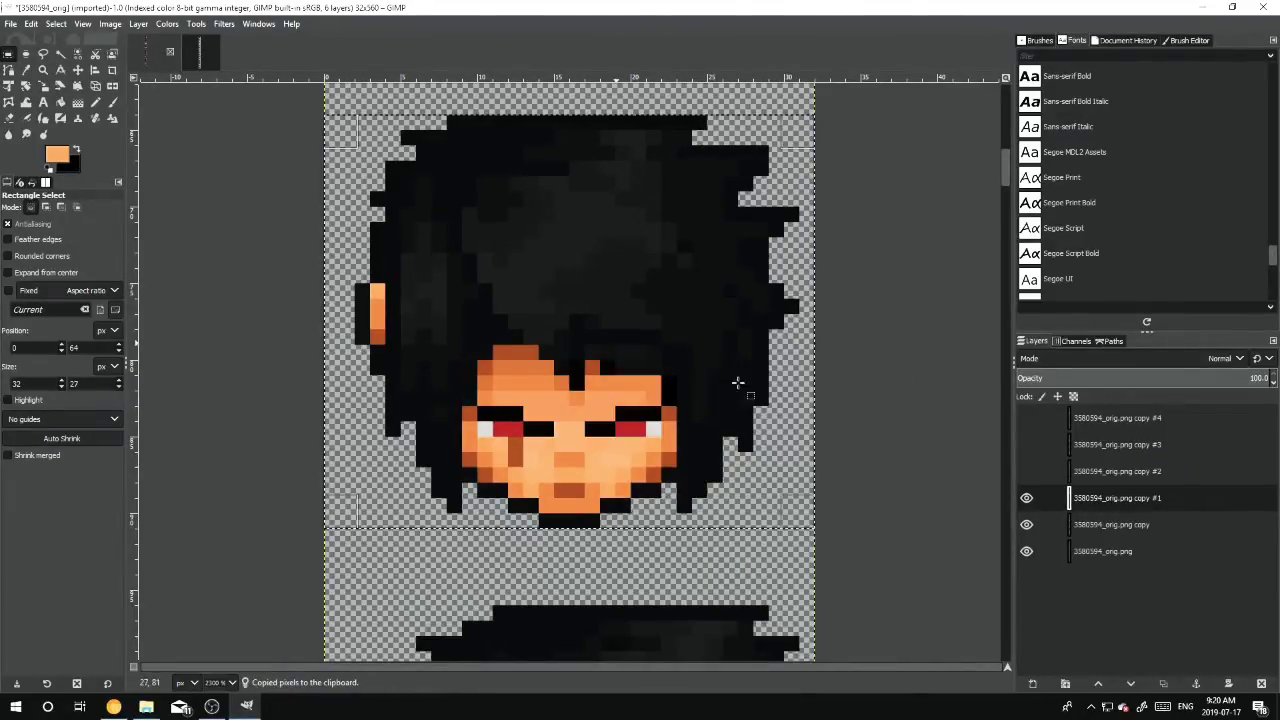
Clear the selection and paste the head in place at its original position
click(633, 606)
scroll(578, 358, down, 10)
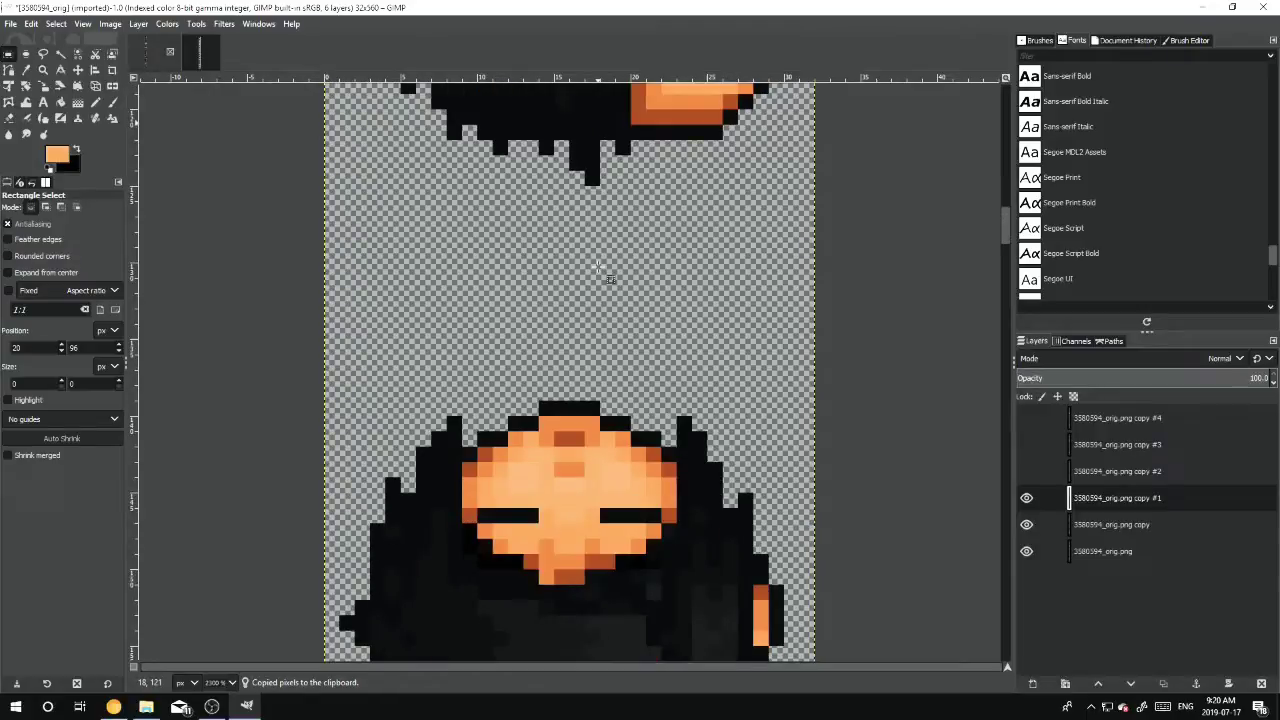
scroll(613, 340, down, 3)
right_click(646, 296)
mouse_move(590, 326)
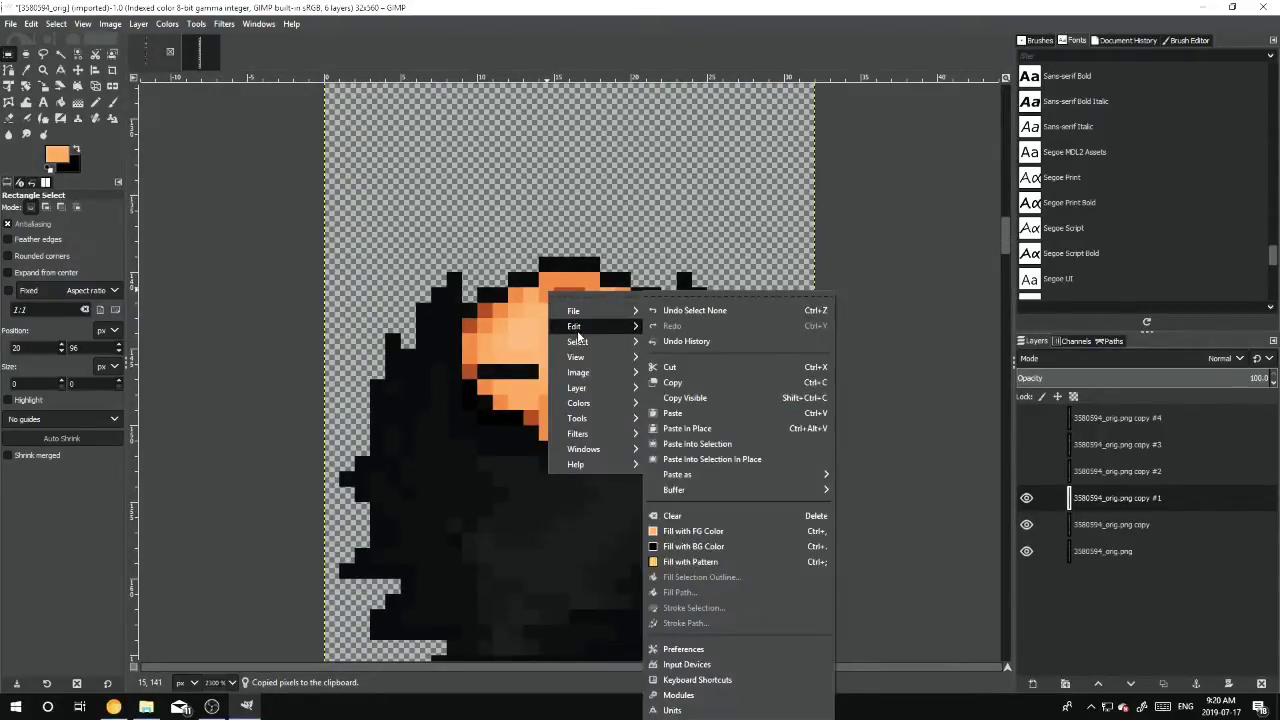
click(717, 426)
Flip the pasted head vertically and horizontally, then move it down into the lower frame
right_click(628, 294)
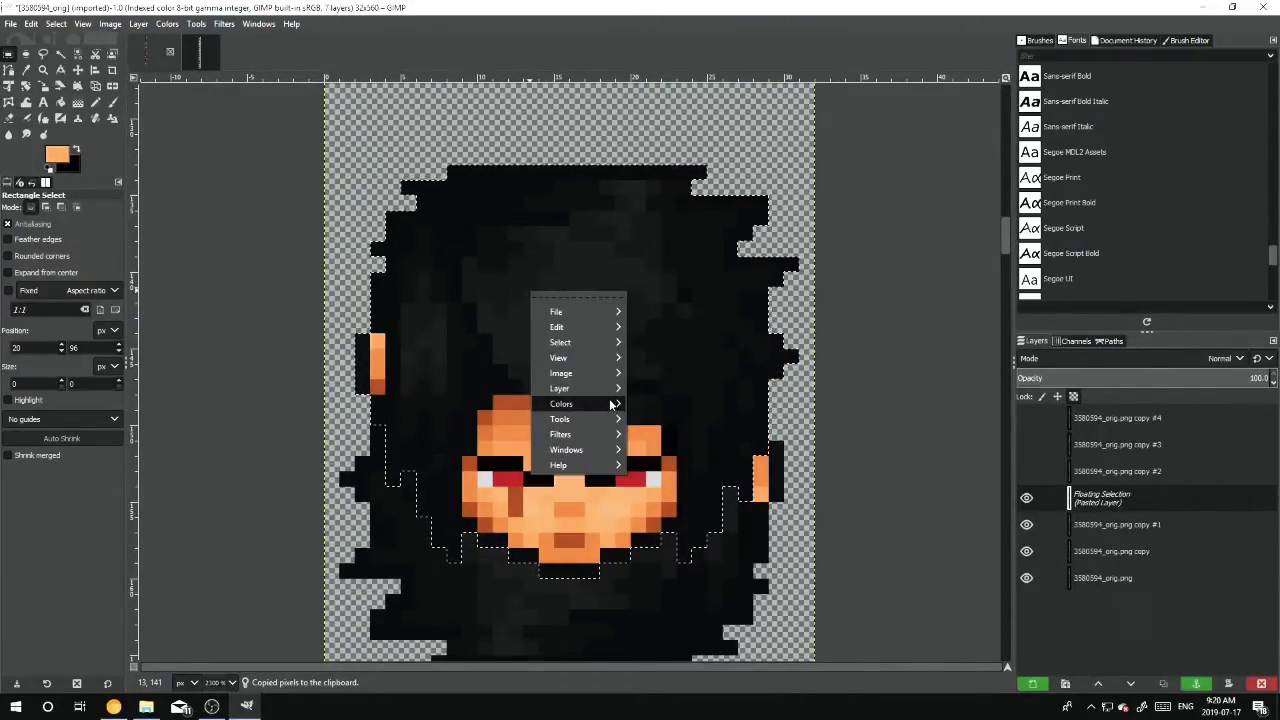
mouse_move(606, 396)
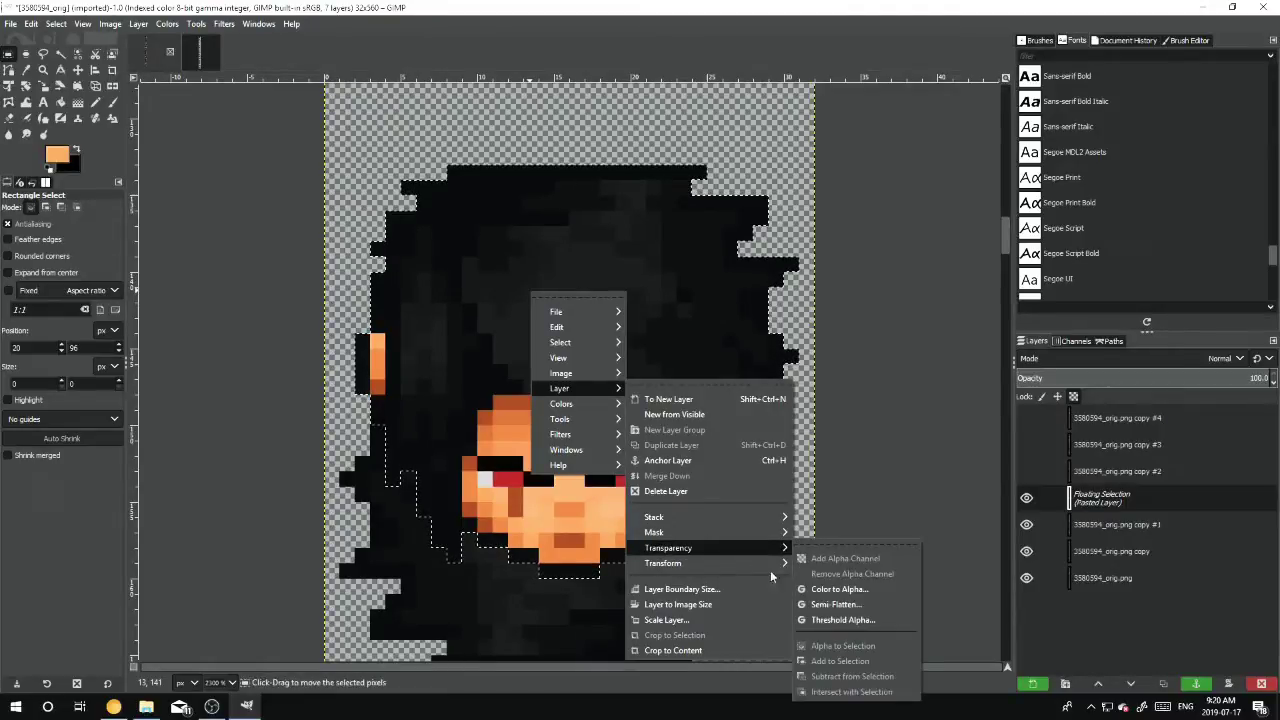
mouse_move(743, 566)
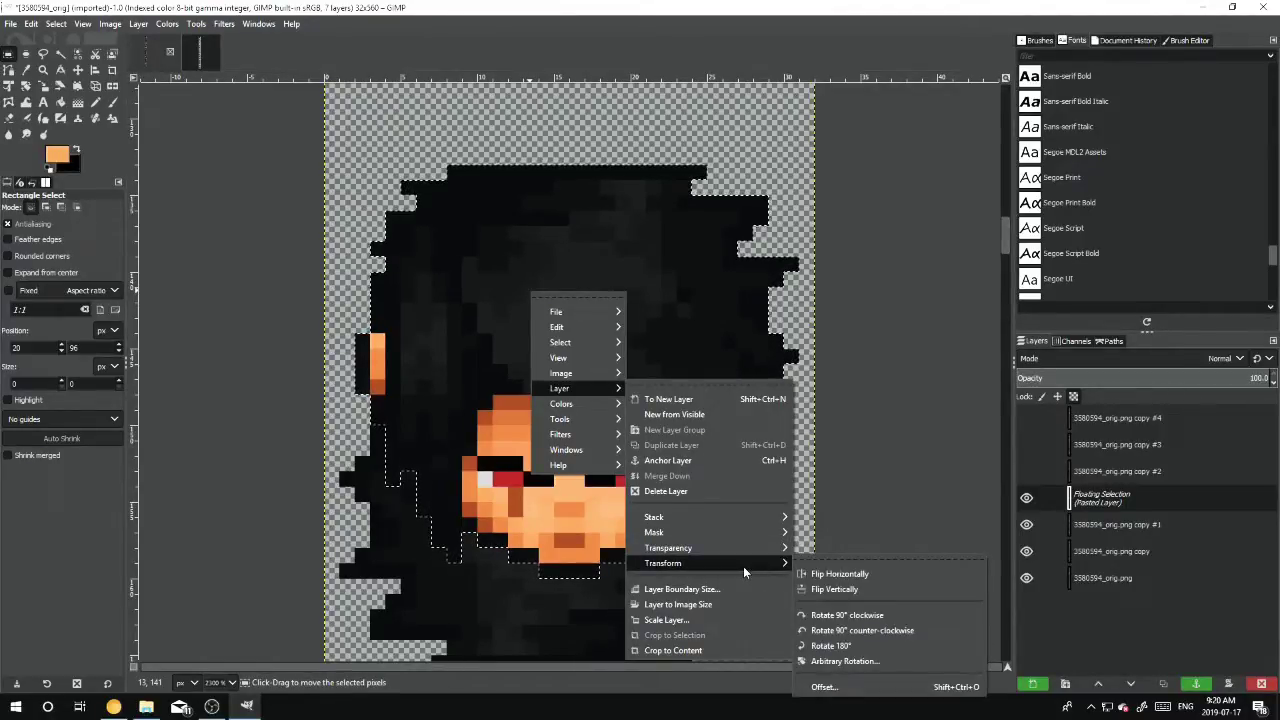
click(819, 590)
right_click(572, 350)
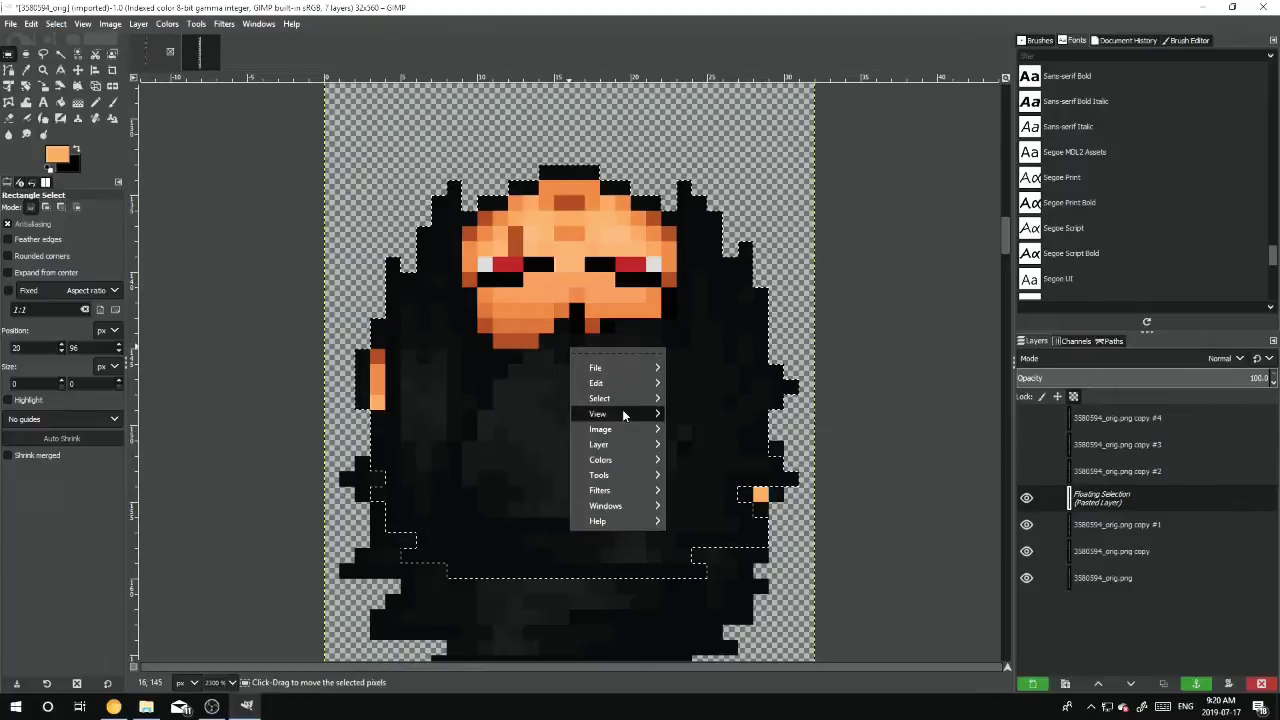
mouse_move(638, 444)
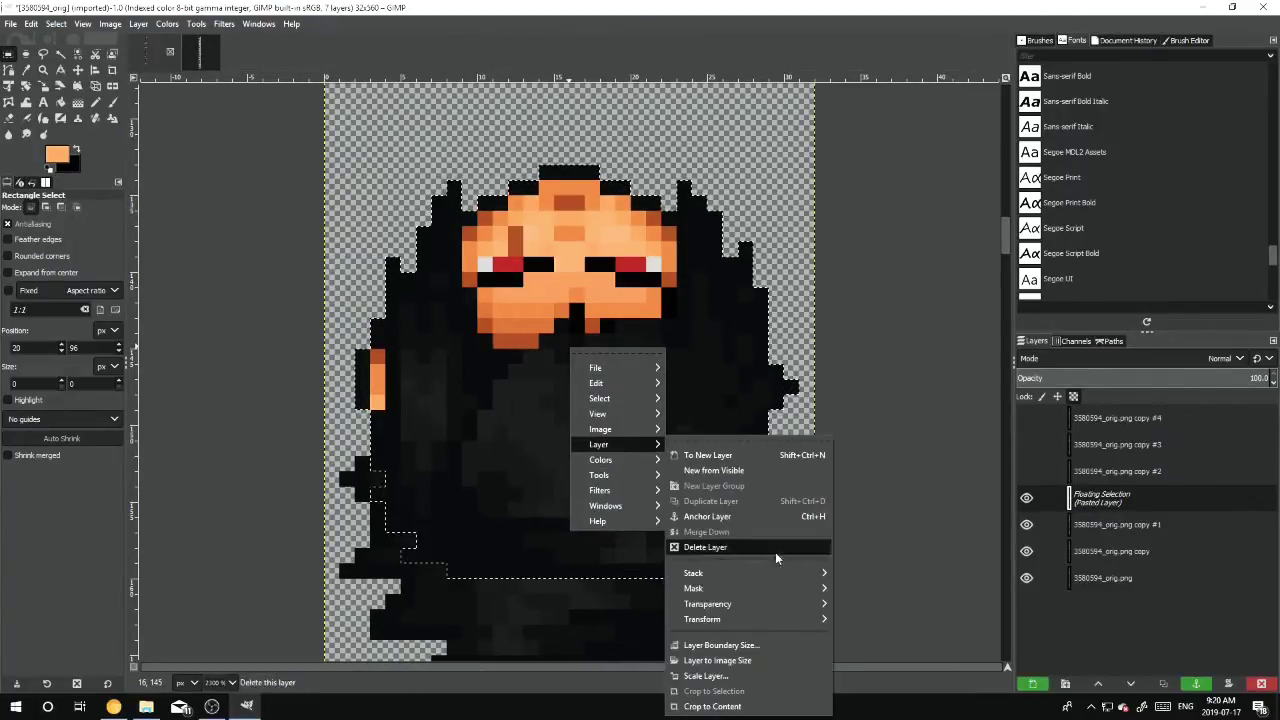
mouse_move(812, 619)
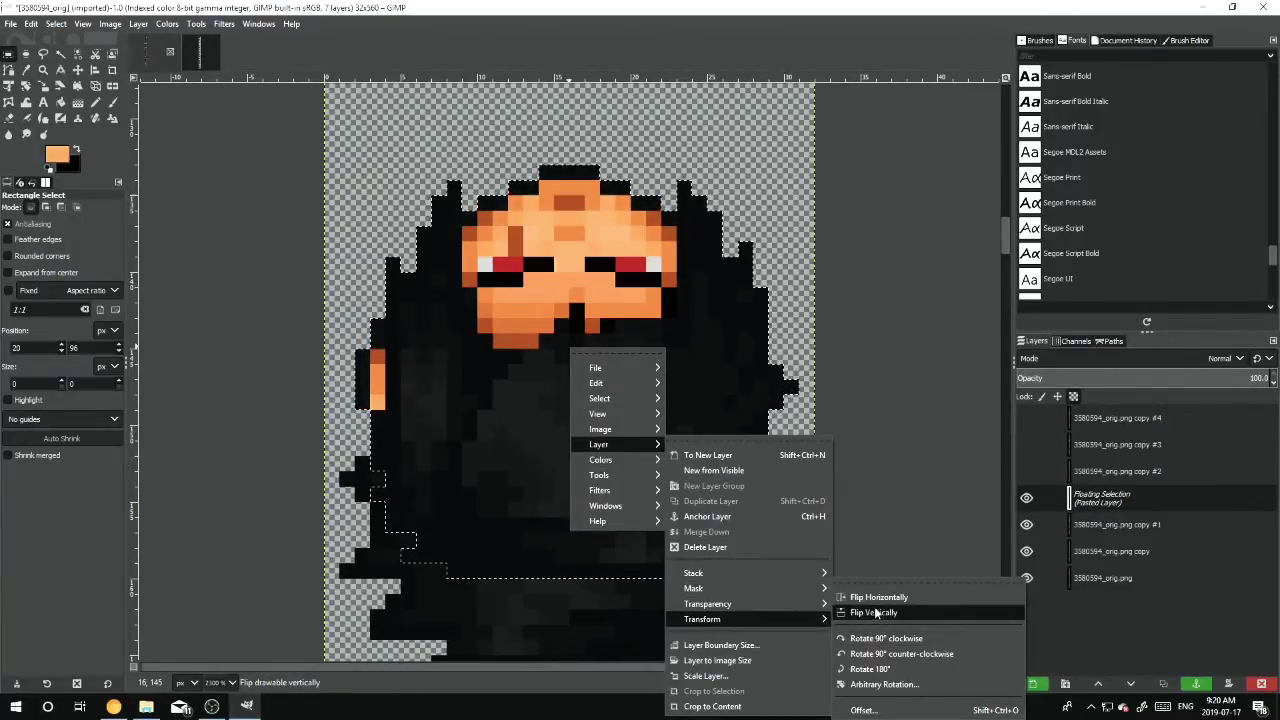
click(876, 597)
drag(609, 380, 590, 456)
Anchor the earlier paste, show copy #2 and copy its top head frame
click(580, 126)
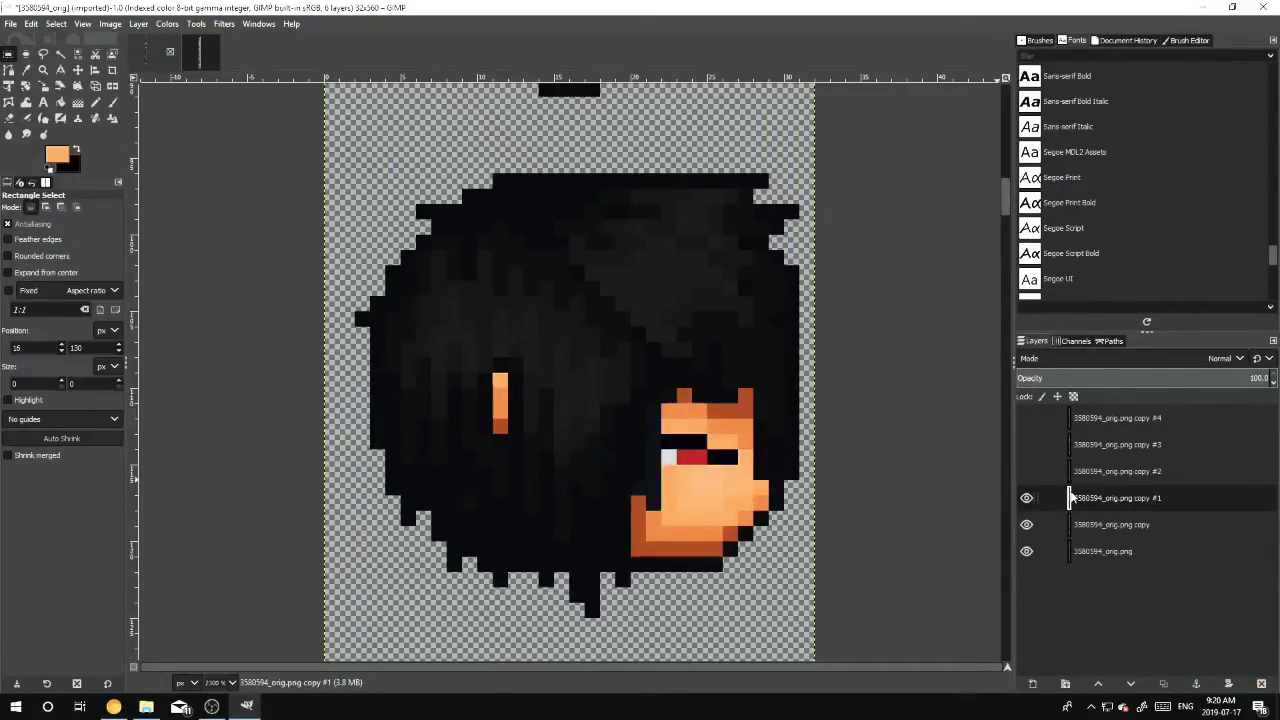
click(1026, 471)
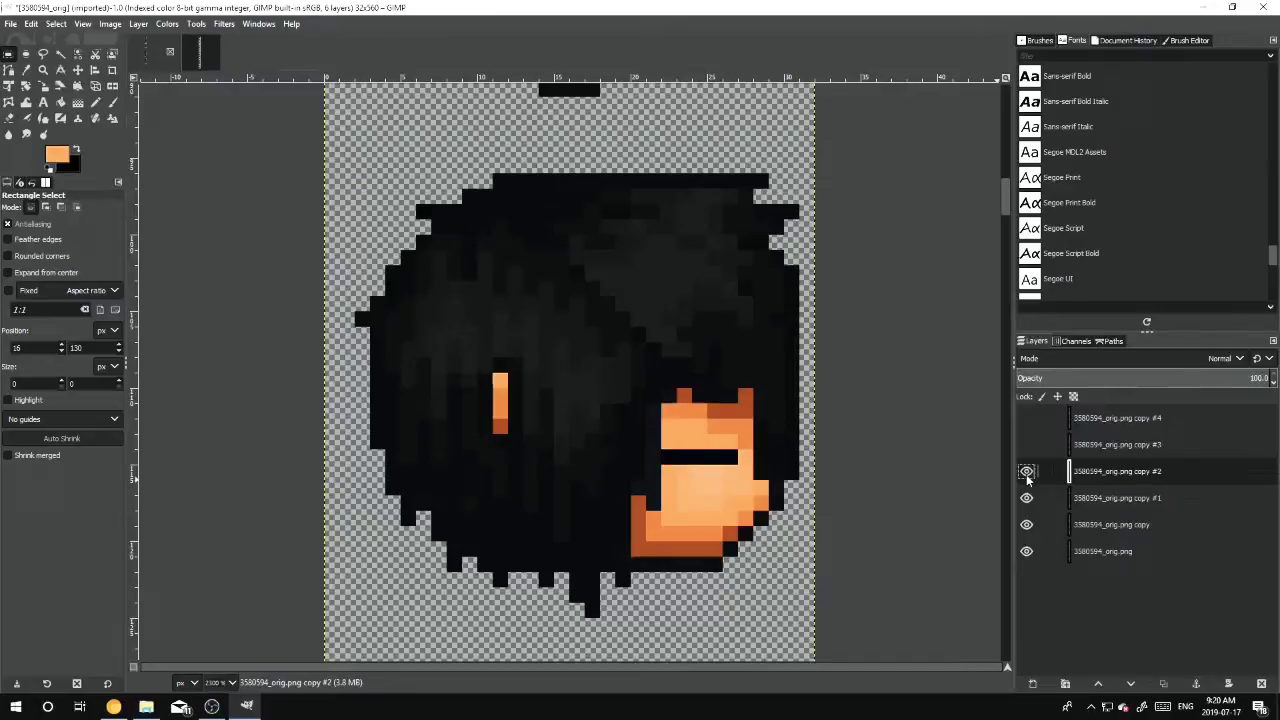
drag(329, 118, 812, 530)
right_click(706, 386)
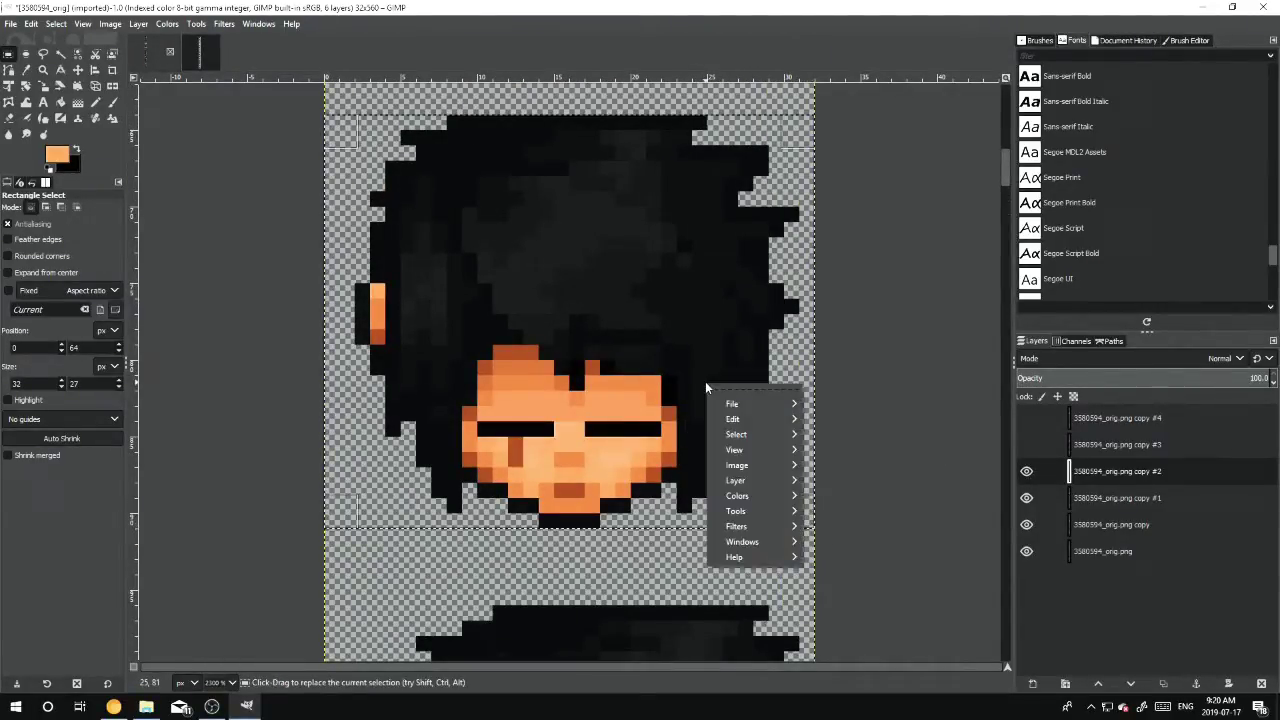
mouse_move(734, 418)
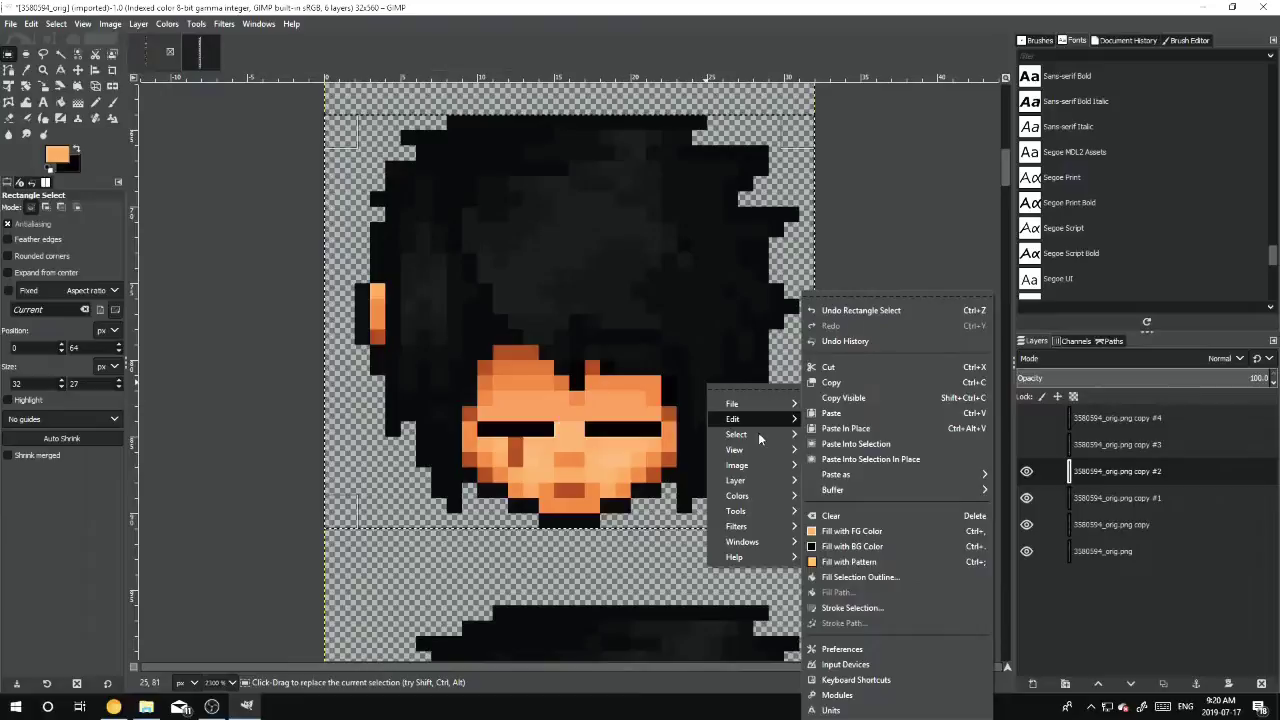
click(846, 385)
Clear the selection and paste the copied head as a floating selection
click(700, 546)
scroll(613, 403, down, 3)
scroll(613, 403, down, 5)
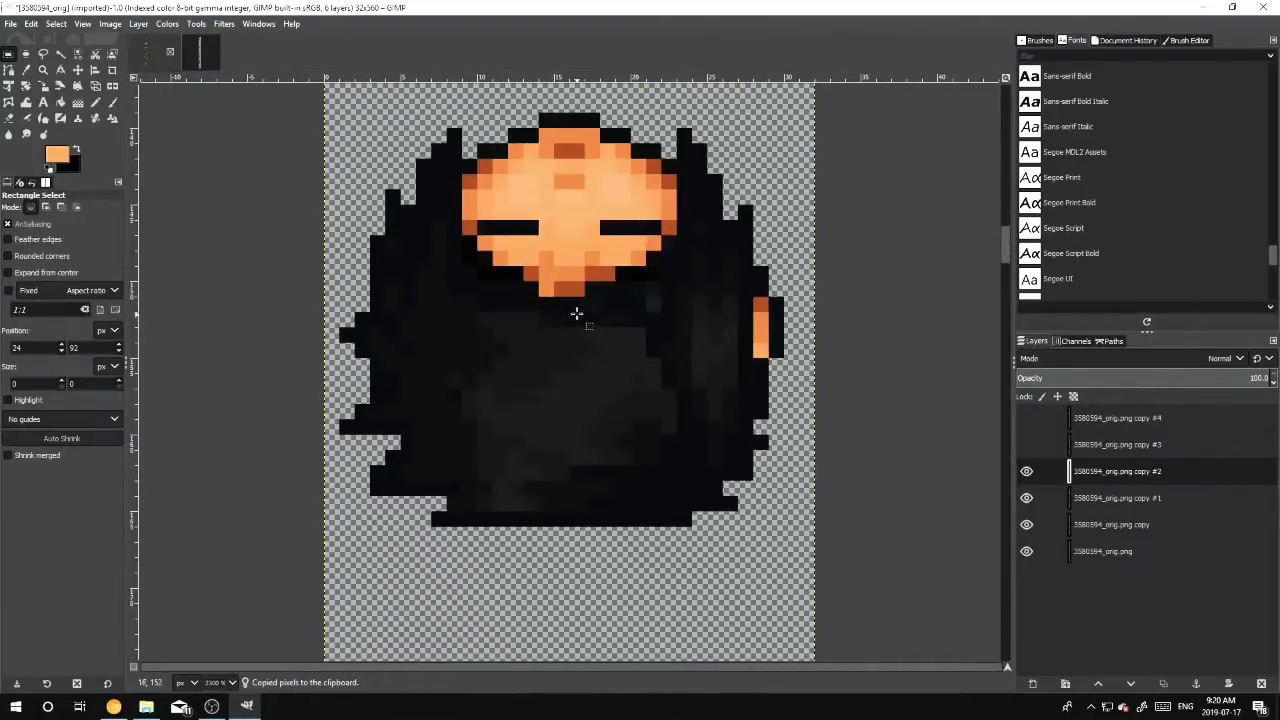
scroll(575, 301, up, 1)
right_click(576, 304)
mouse_move(628, 338)
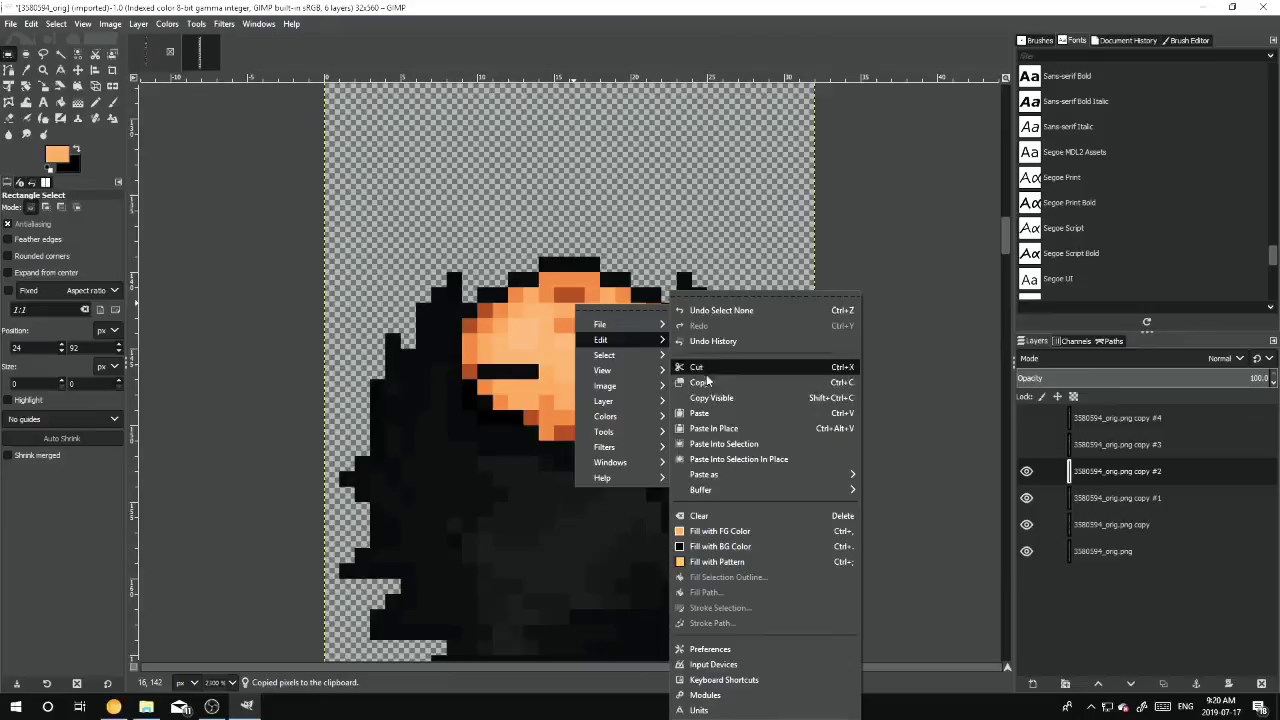
click(746, 407)
Flip the pasted head vertically and horizontally, nudge it down, and anchor it into copy #2
right_click(642, 285)
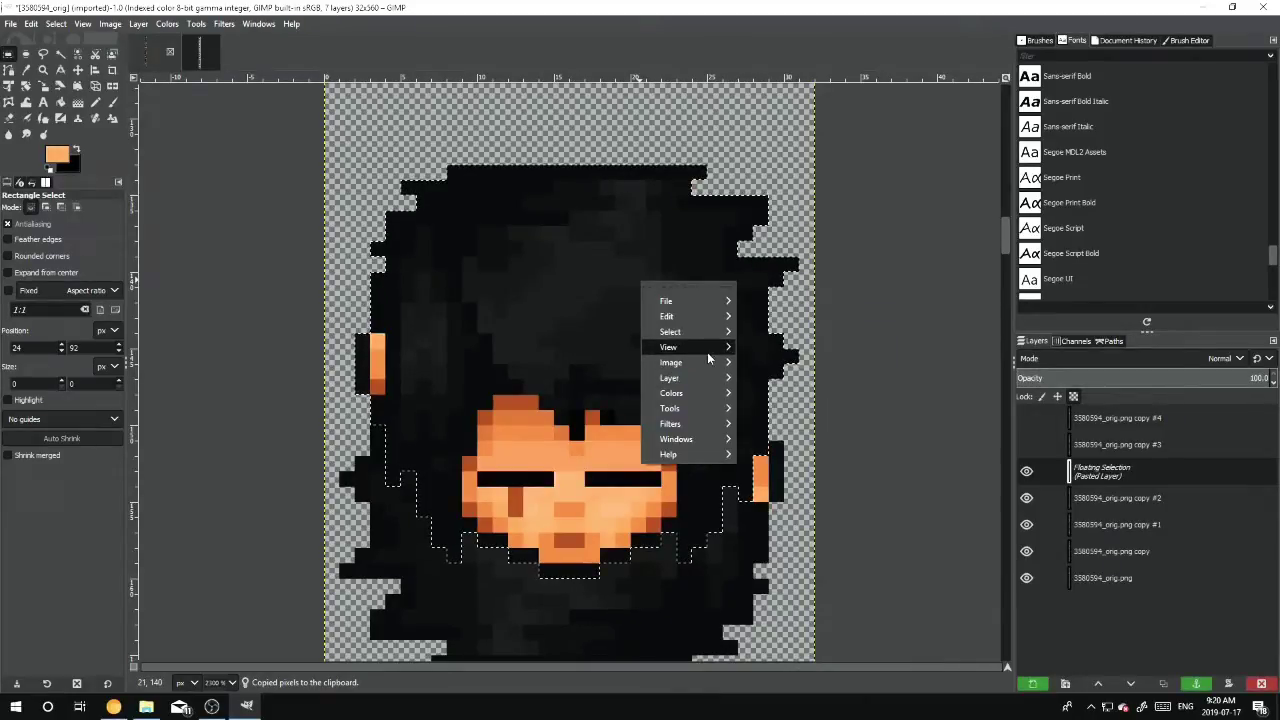
mouse_move(712, 380)
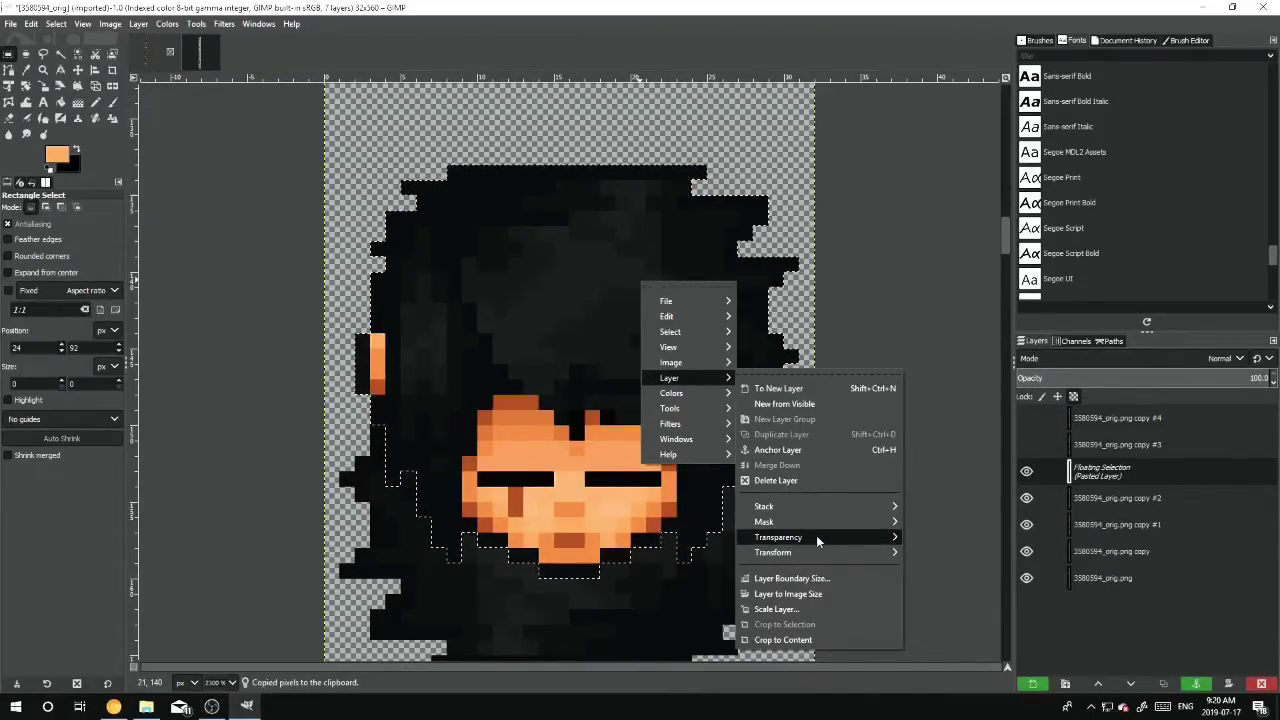
mouse_move(830, 553)
click(940, 570)
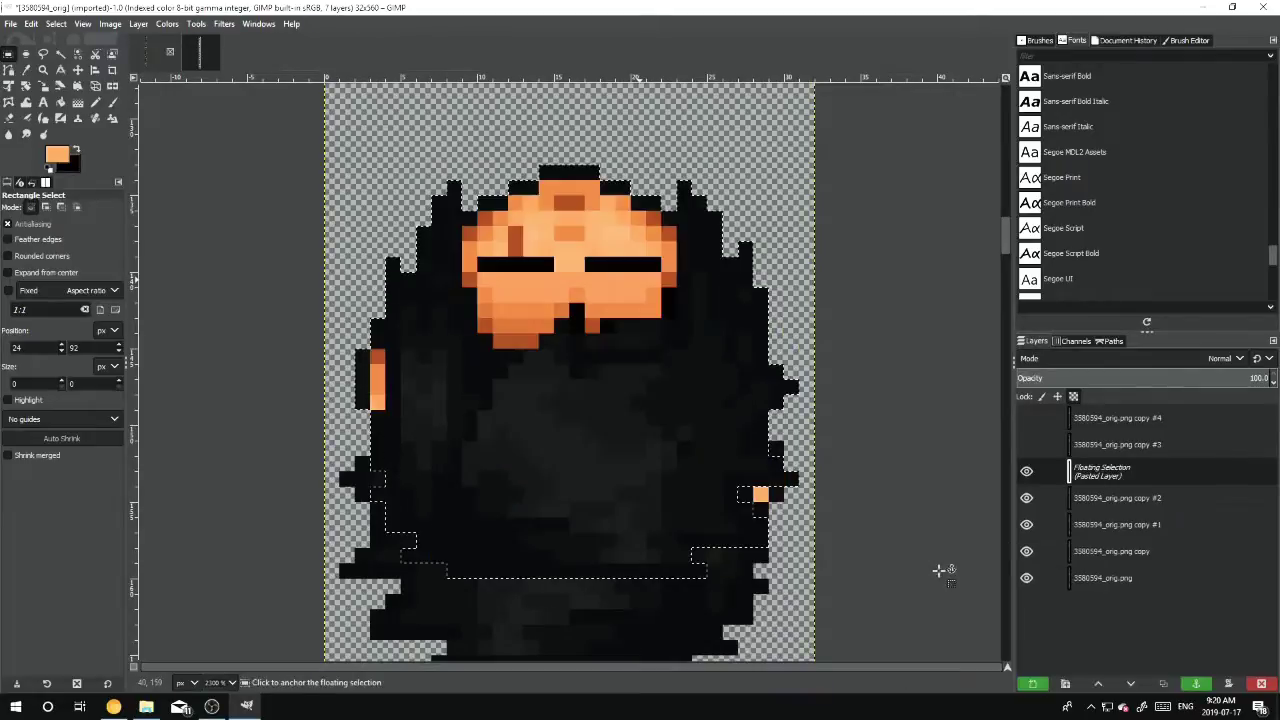
right_click(611, 368)
mouse_move(669, 450)
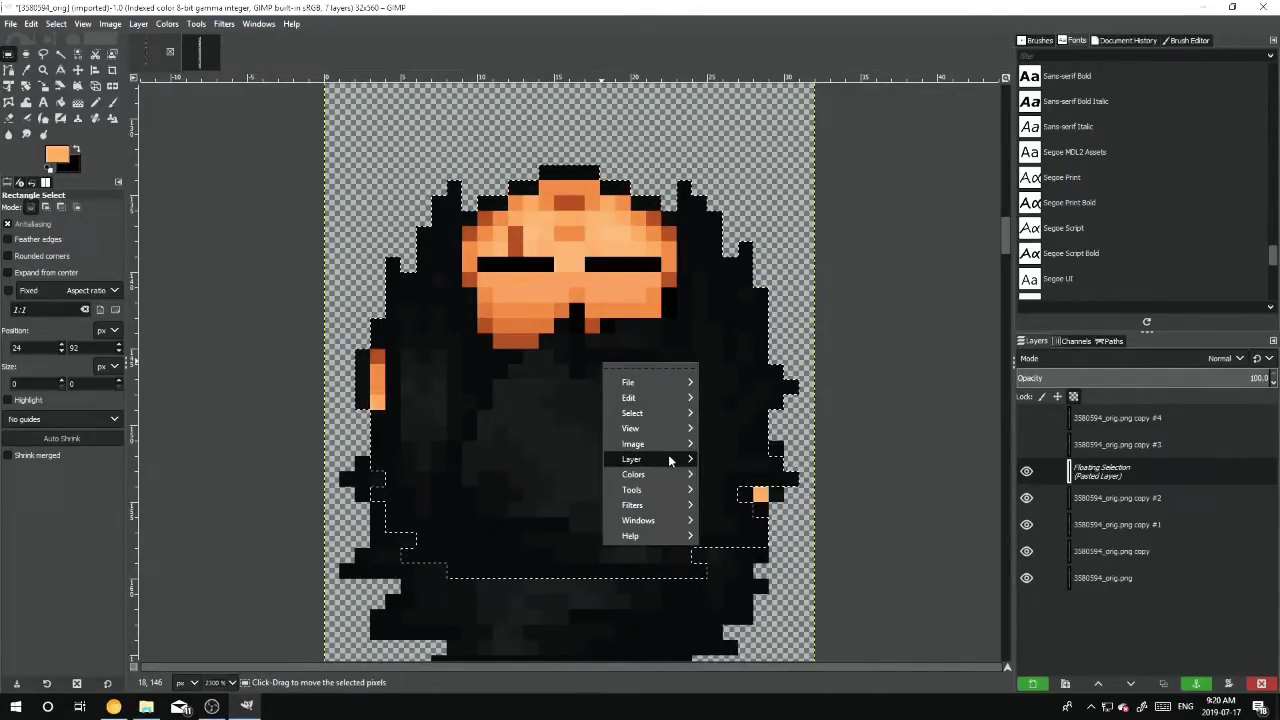
mouse_move(824, 625)
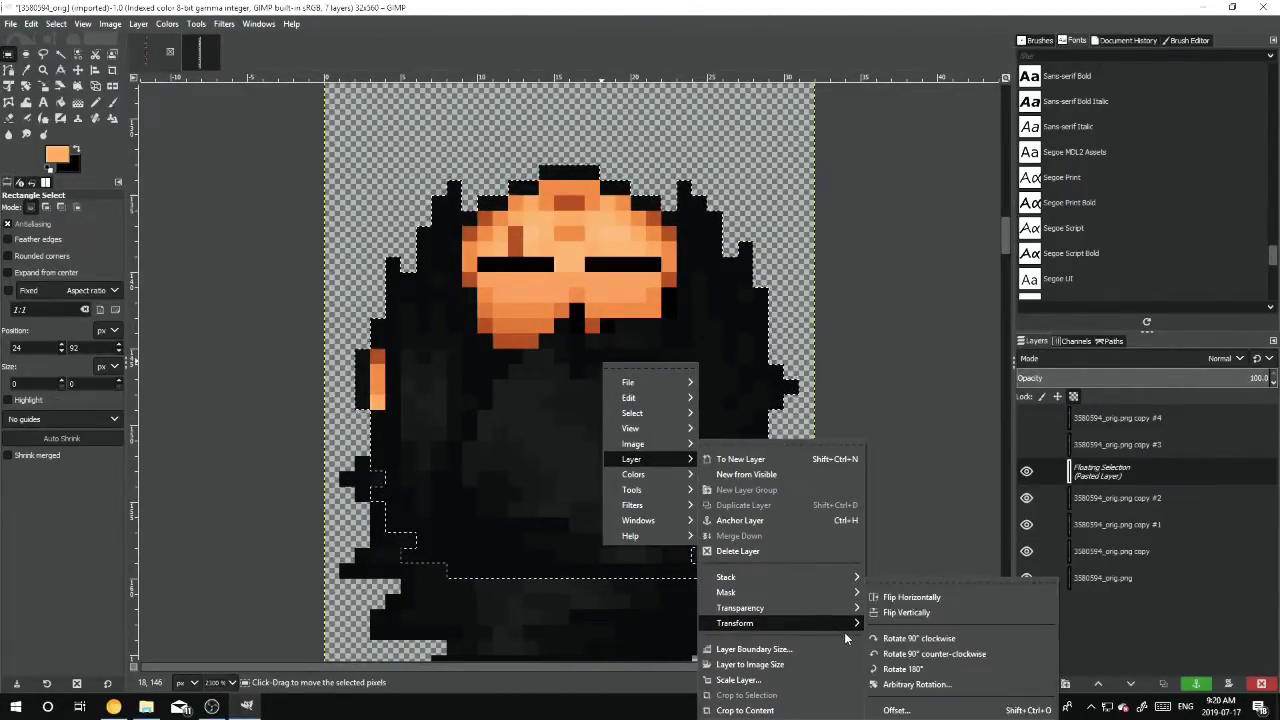
click(920, 606)
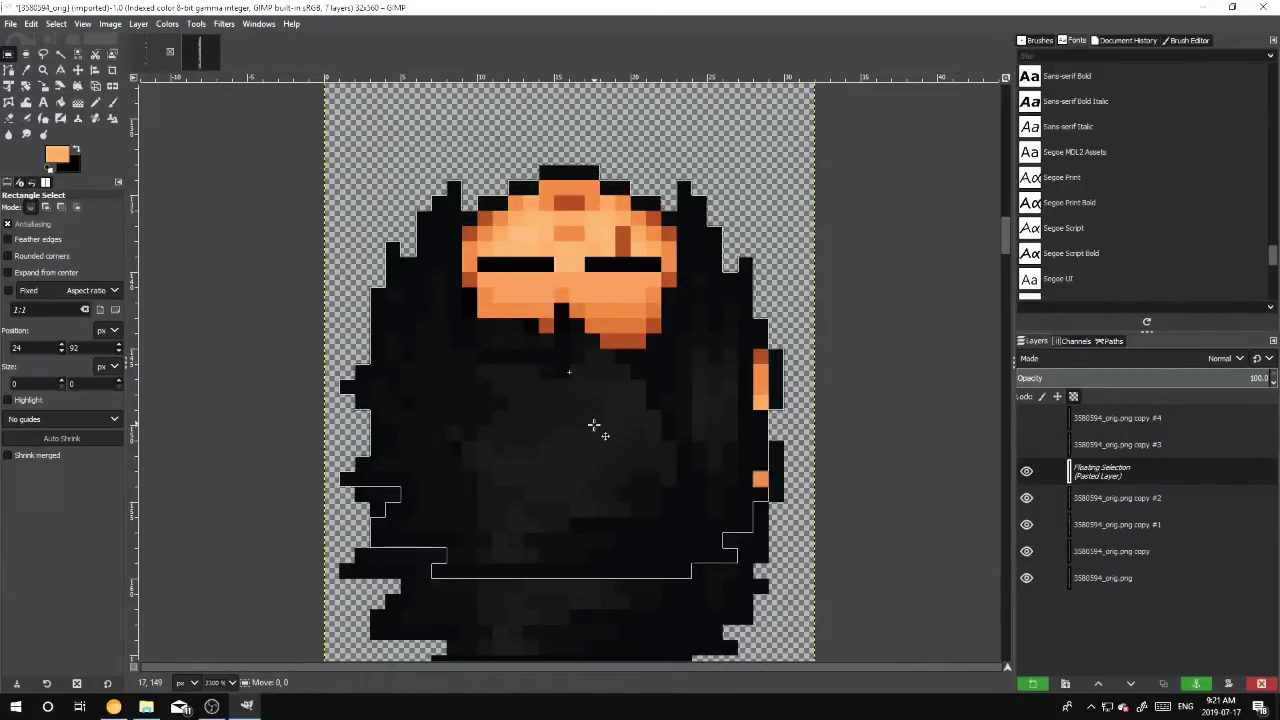
drag(594, 420, 594, 503)
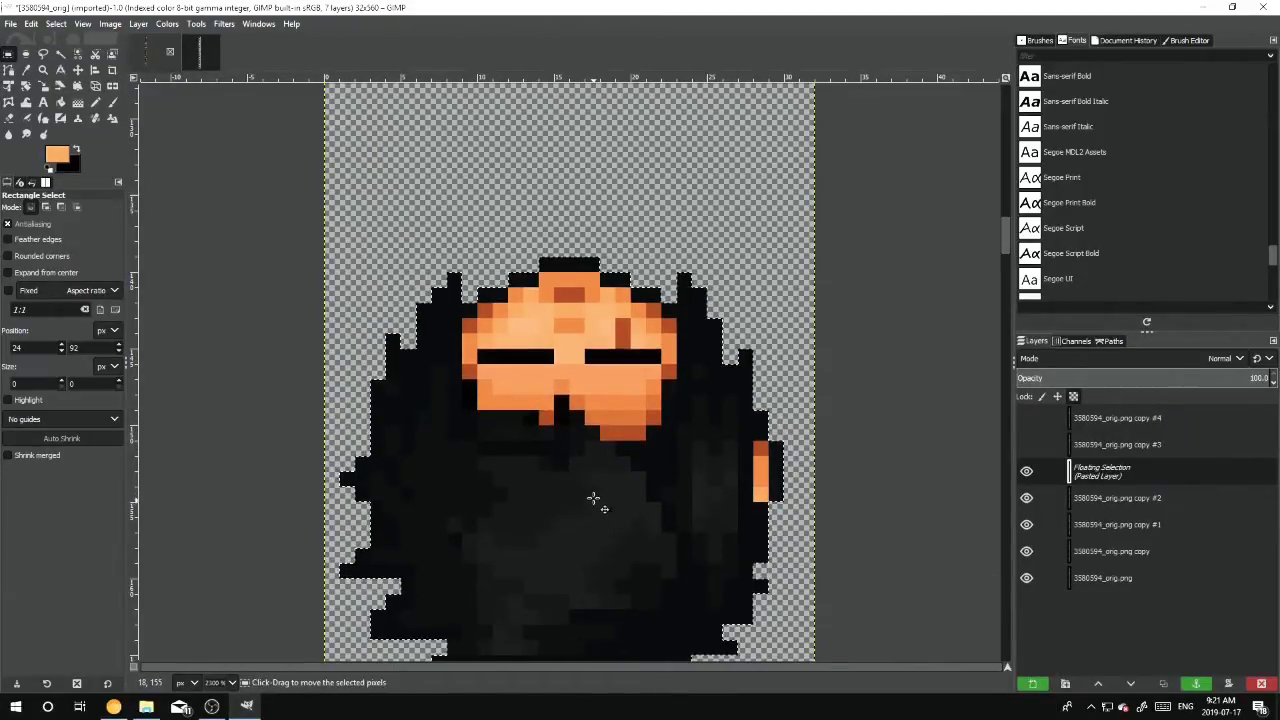
click(592, 150)
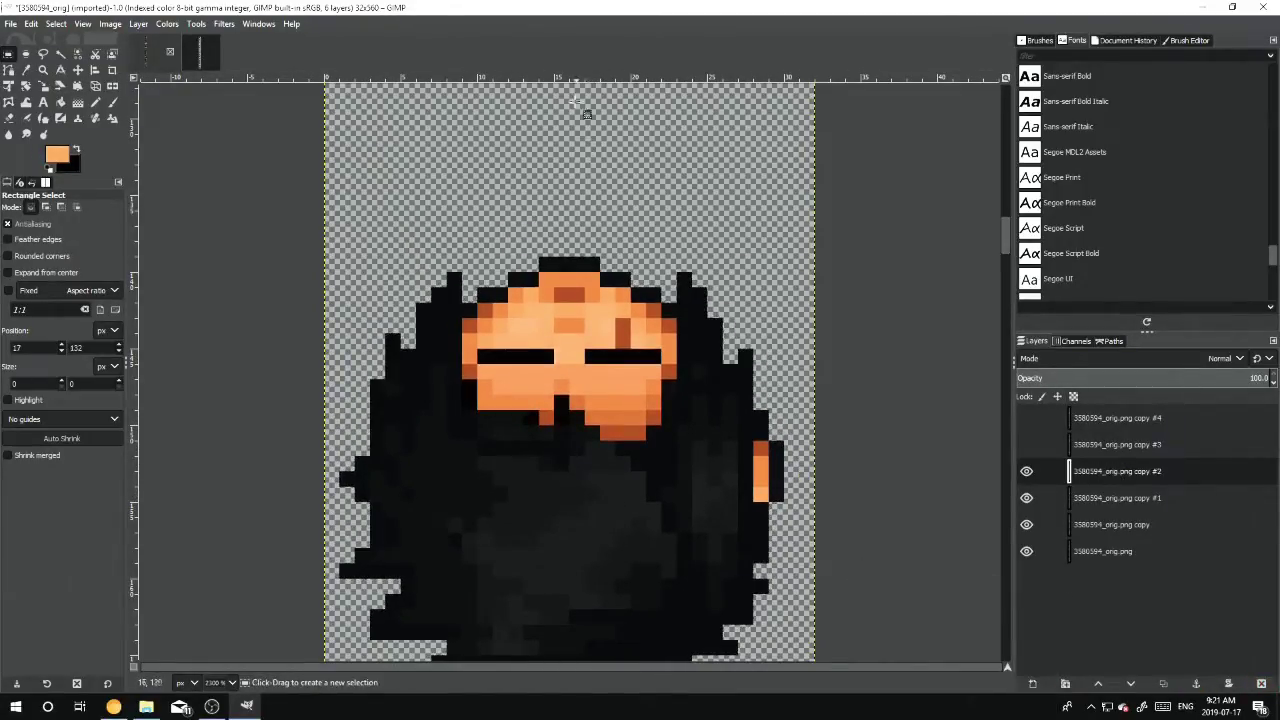
Delete the copy #3 and copy #4 layers
click(1132, 446)
right_click(1132, 446)
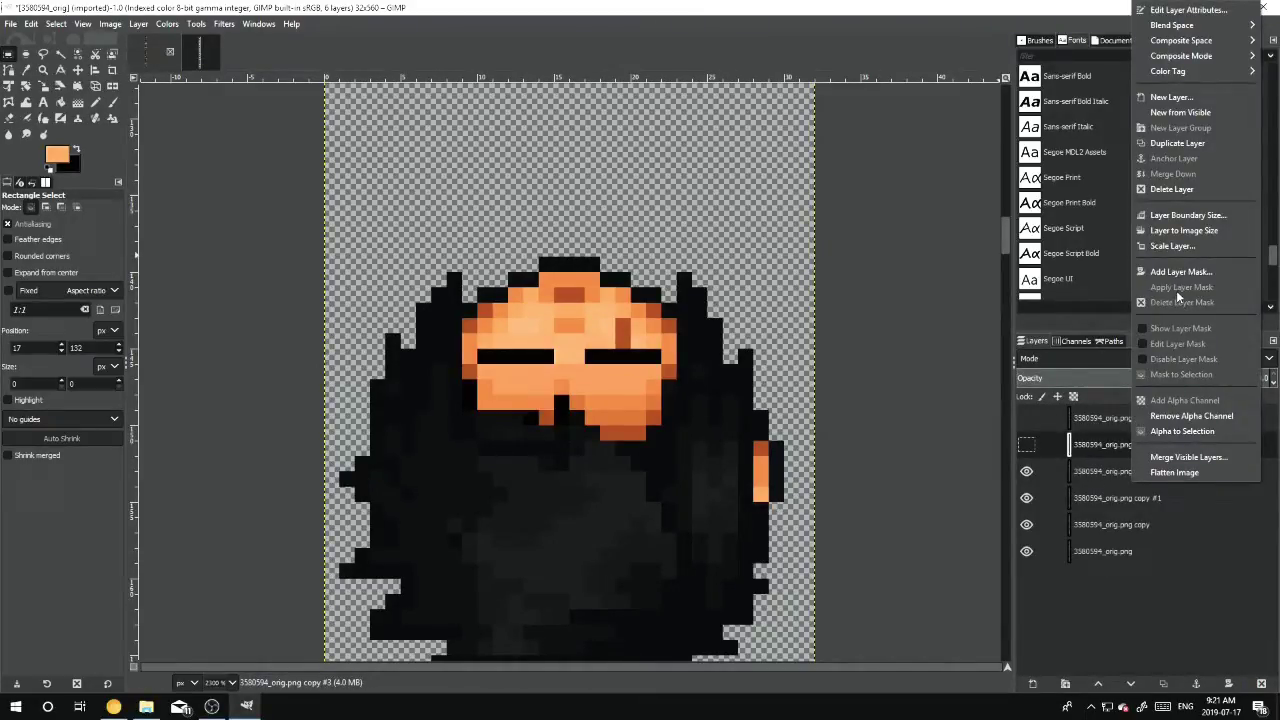
click(1172, 189)
click(1140, 418)
right_click(1140, 418)
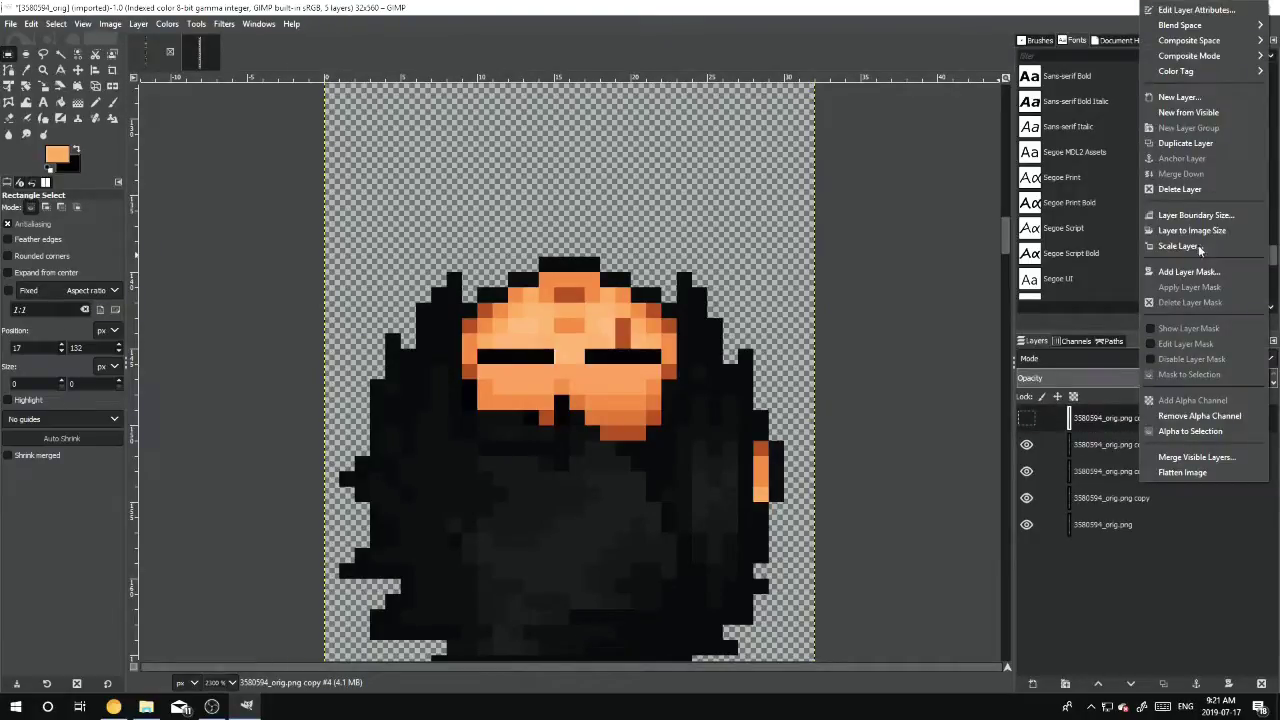
click(1195, 186)
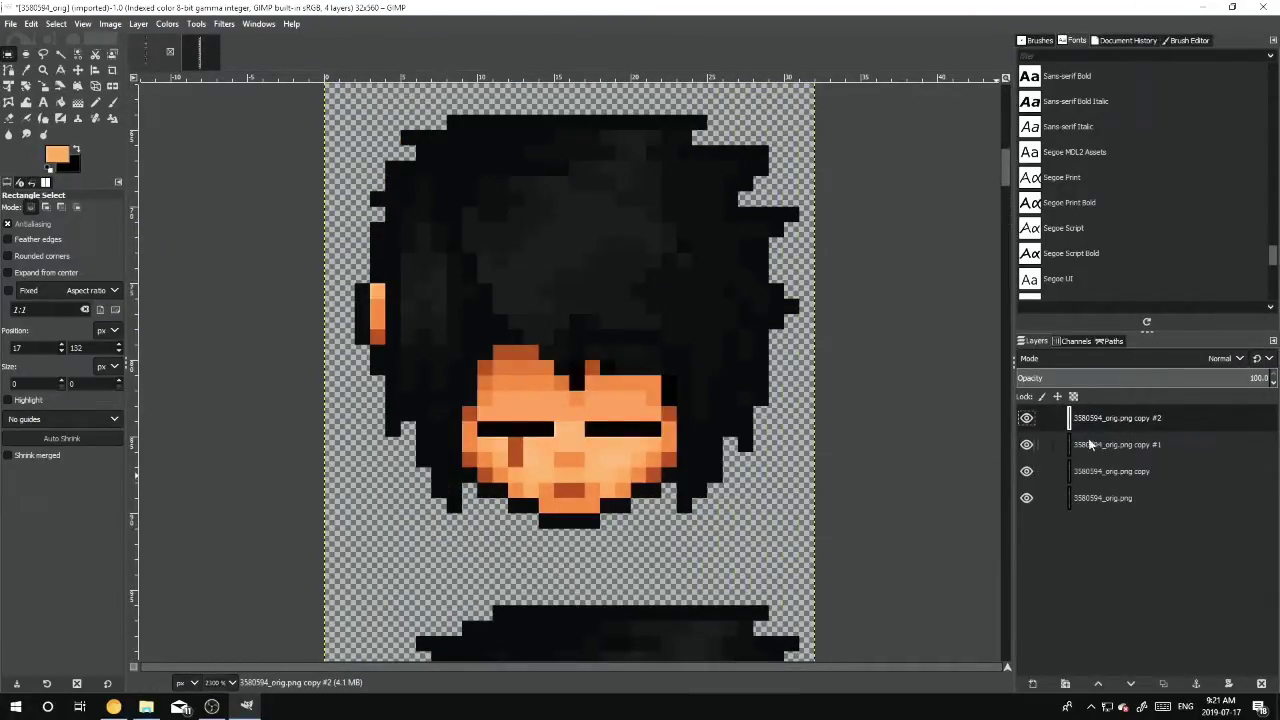
Duplicate the half-open copy #1 and open-eye copy layers, moving both duplicates to the top
click(1117, 446)
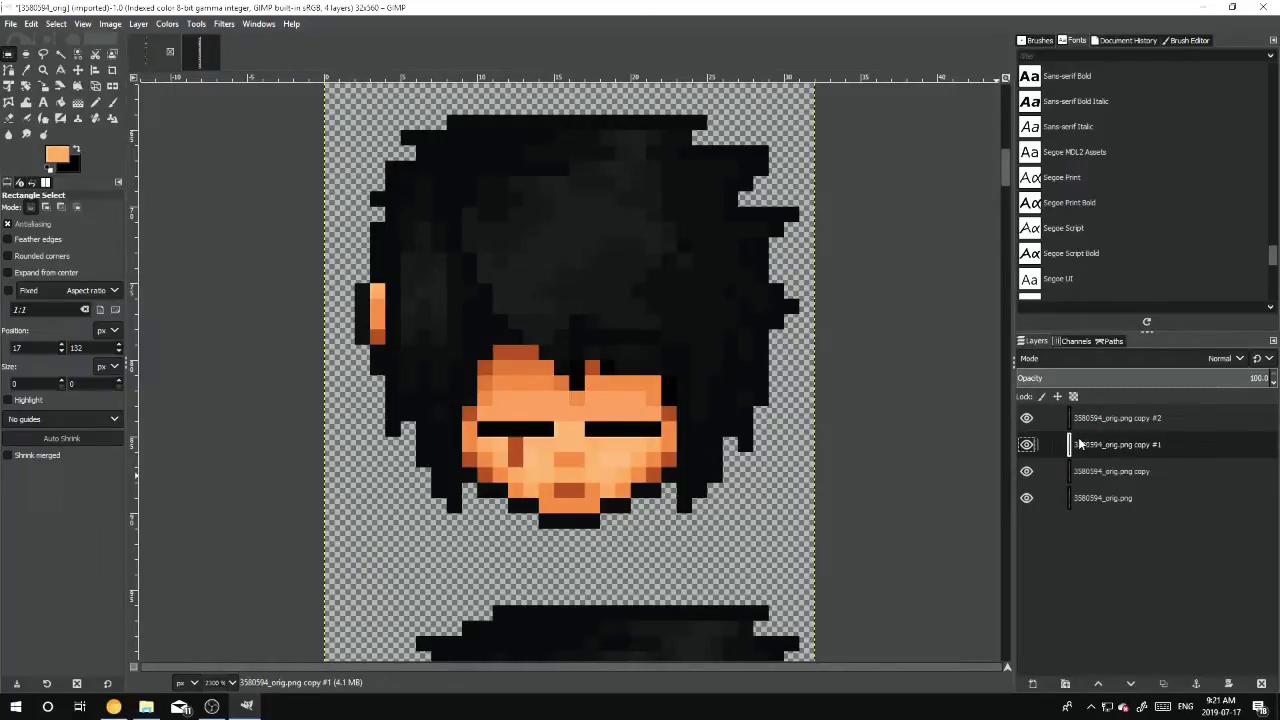
right_click(1094, 447)
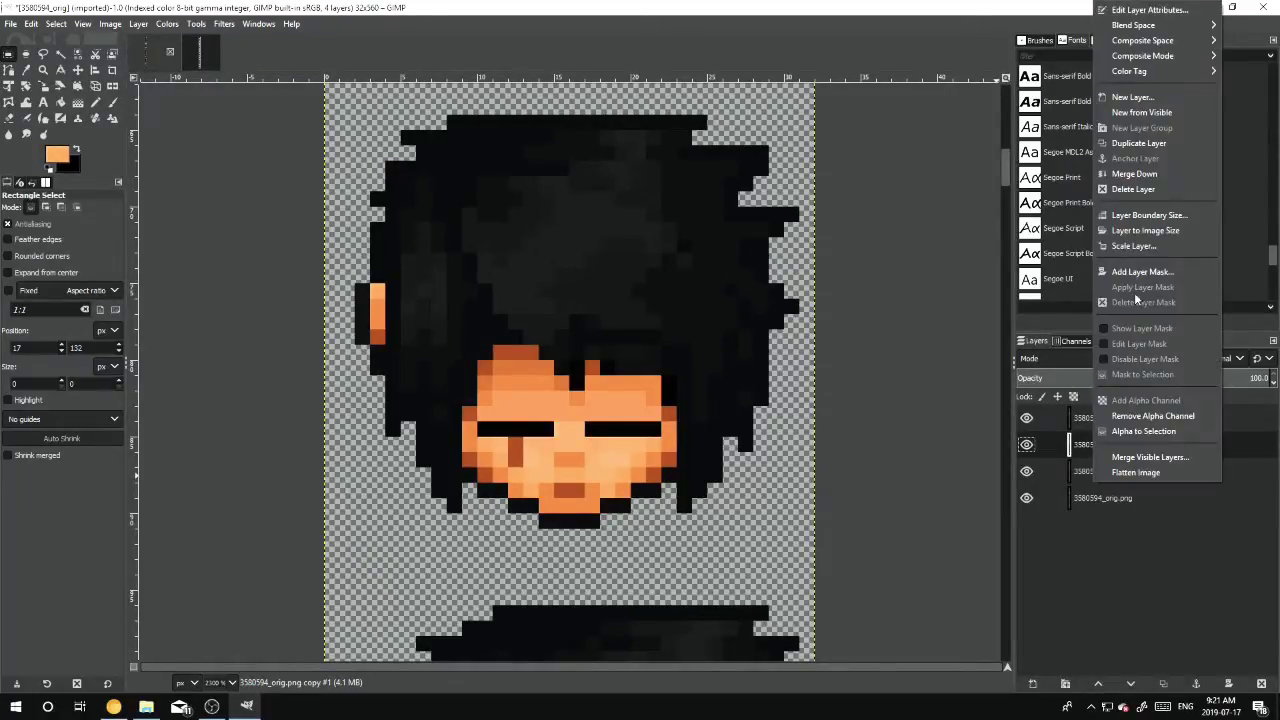
click(1136, 145)
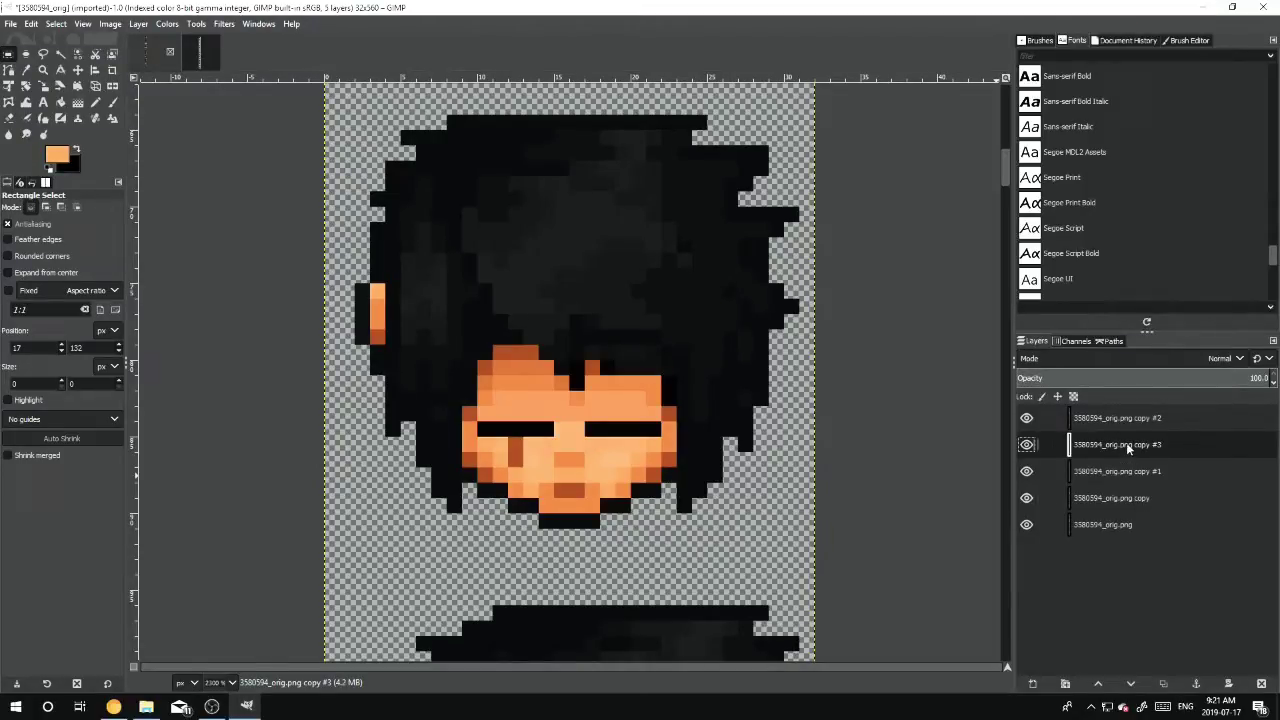
drag(1126, 442, 1129, 406)
click(1097, 474)
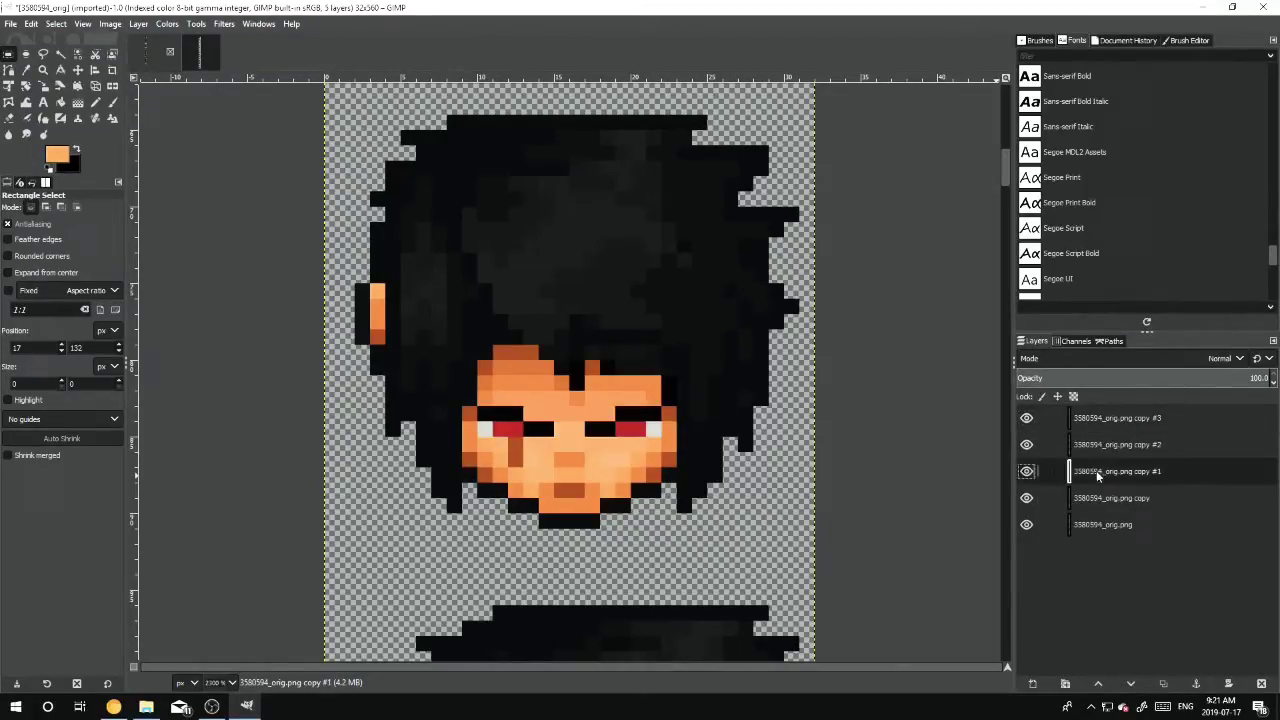
right_click(1099, 497)
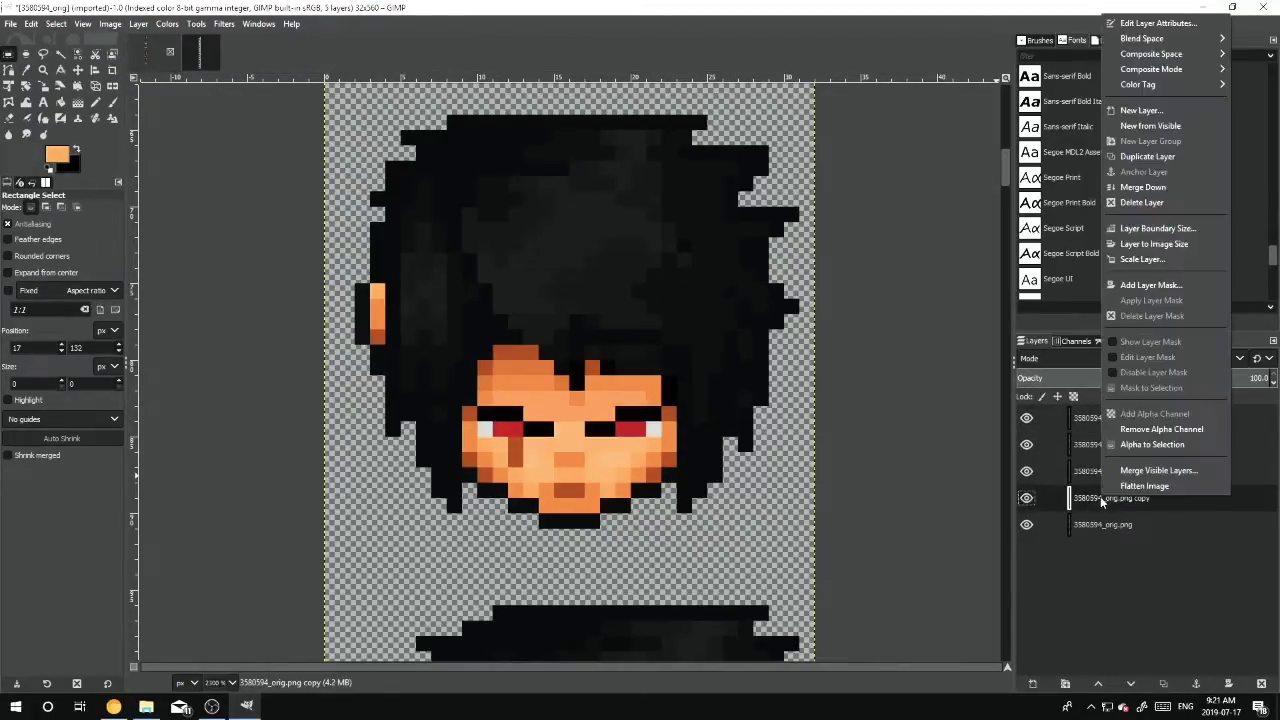
click(1174, 157)
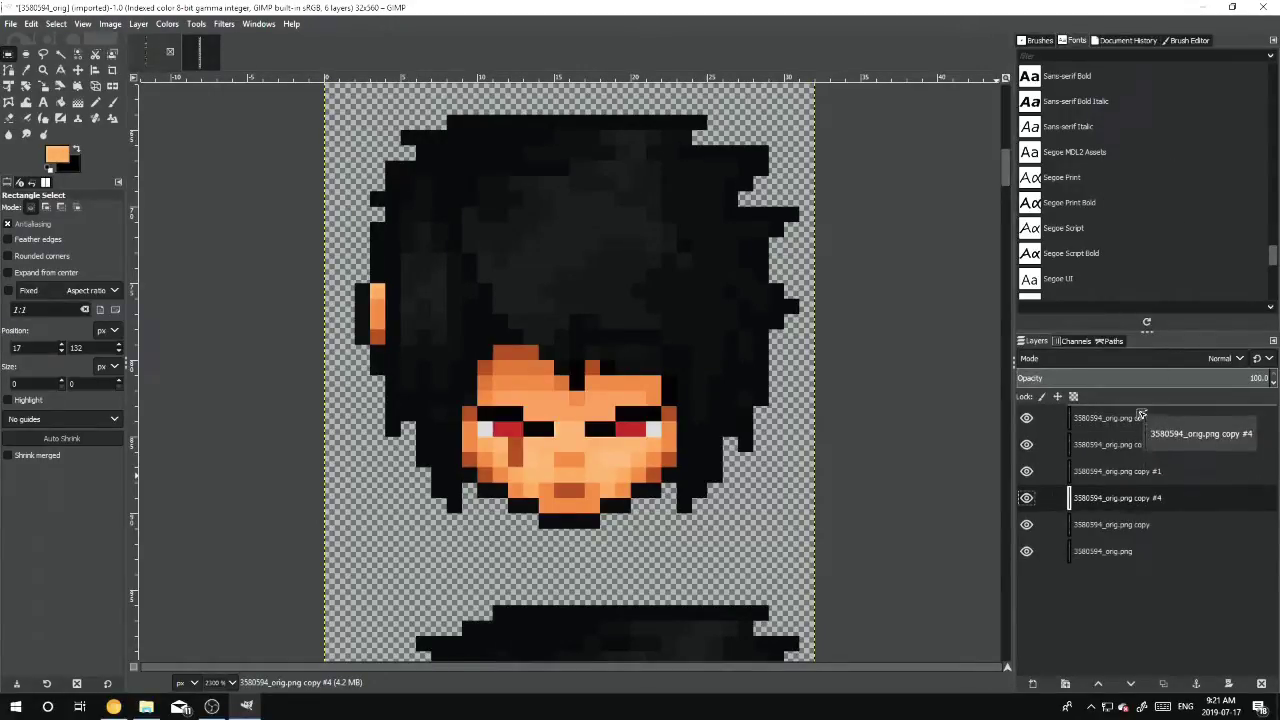
drag(1141, 414, 1137, 426)
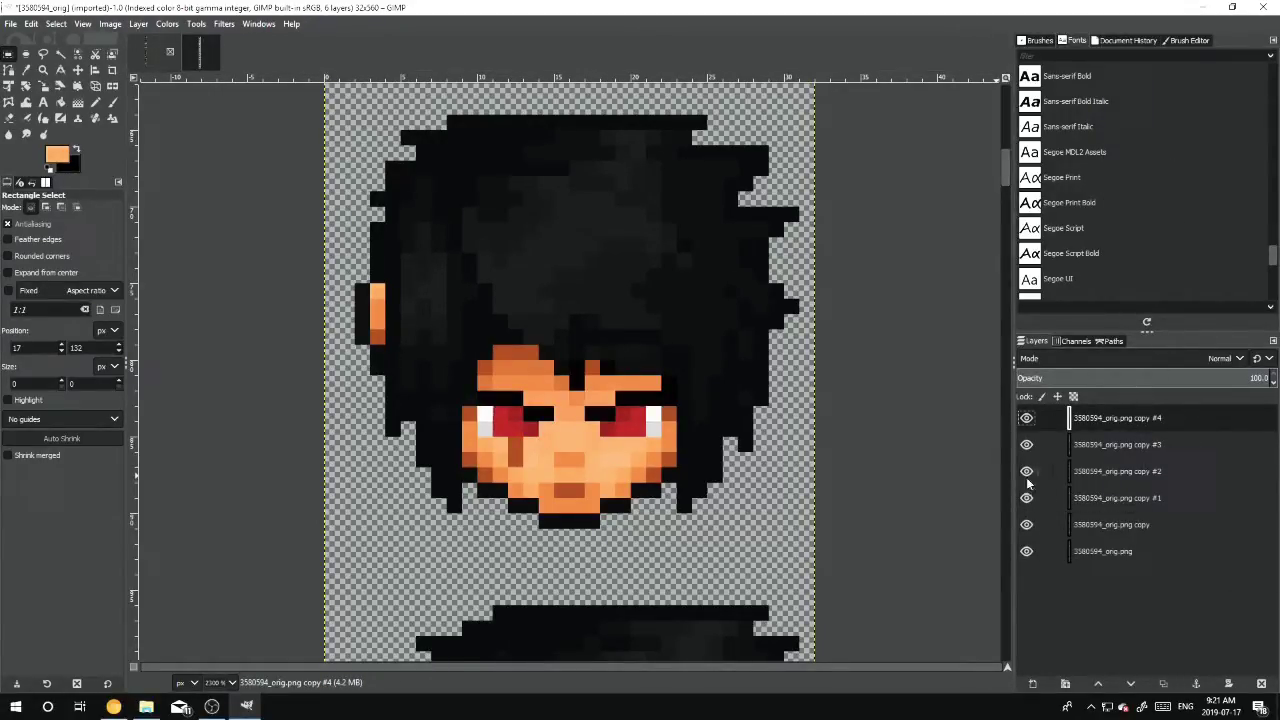
Hide copy #4 down to the copy layer in turn, leaving only the base image visible
click(1026, 418)
click(1026, 444)
click(1026, 471)
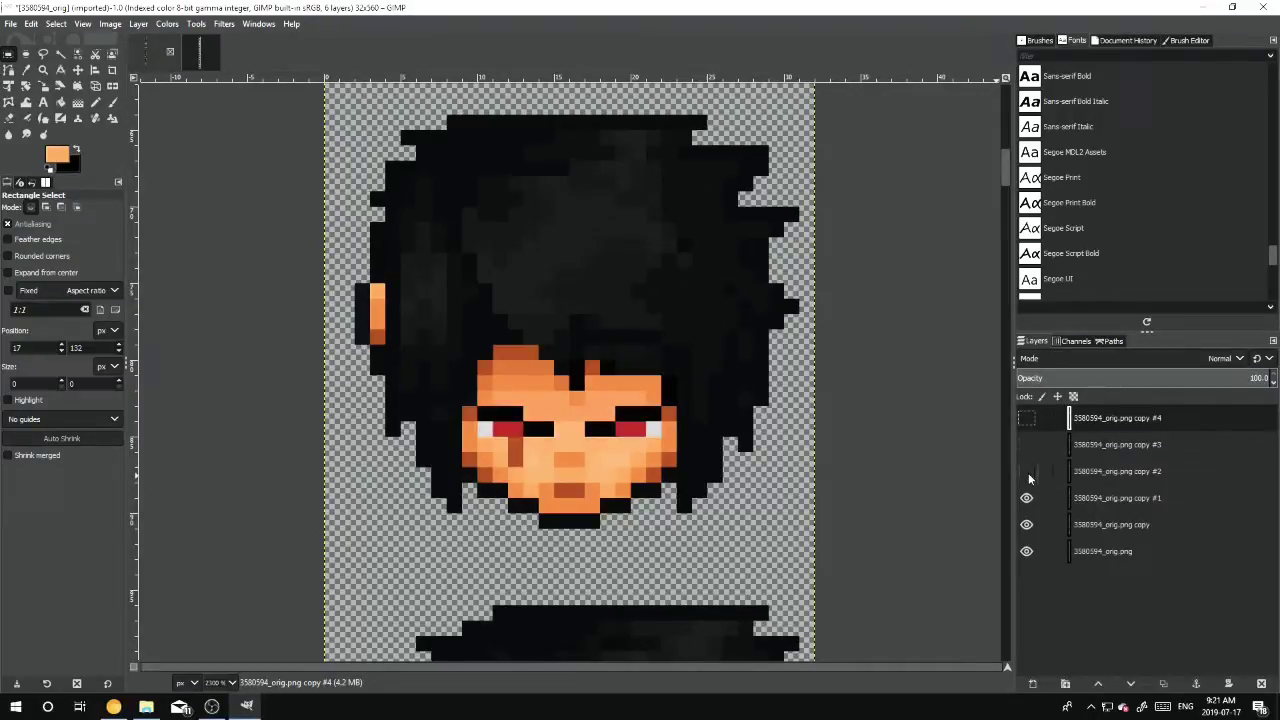
click(1027, 497)
click(1026, 525)
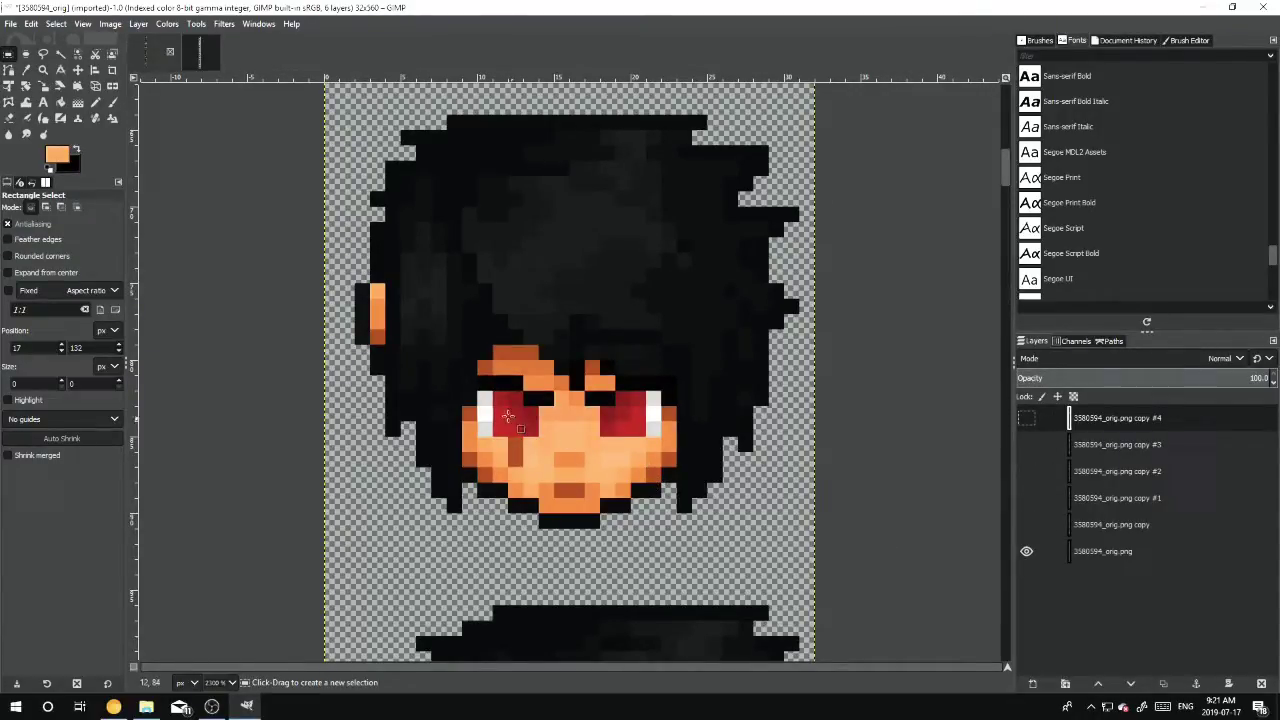
Switch the image's colour mode from Indexed to RGB through Image > Mode
scroll(580, 512, up, 2)
scroll(604, 510, down, 2)
scroll(560, 470, up, 2)
scroll(551, 463, down, 2)
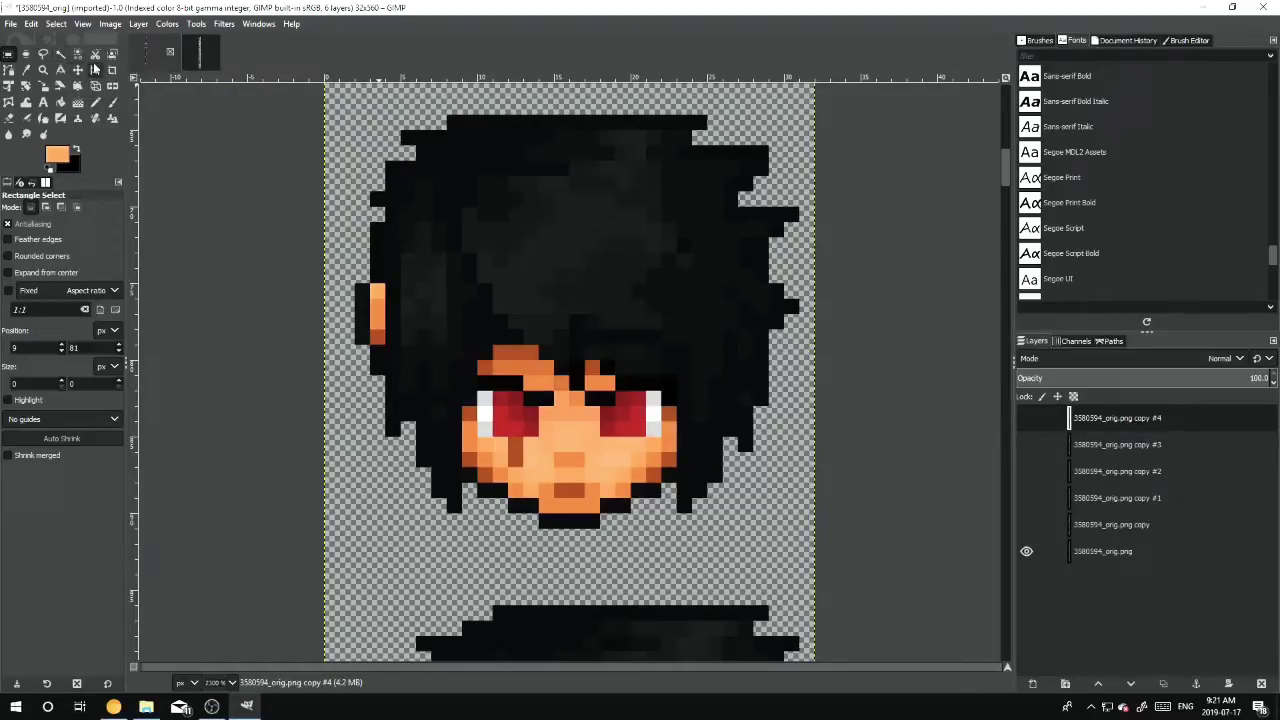
click(163, 24)
mouse_move(113, 28)
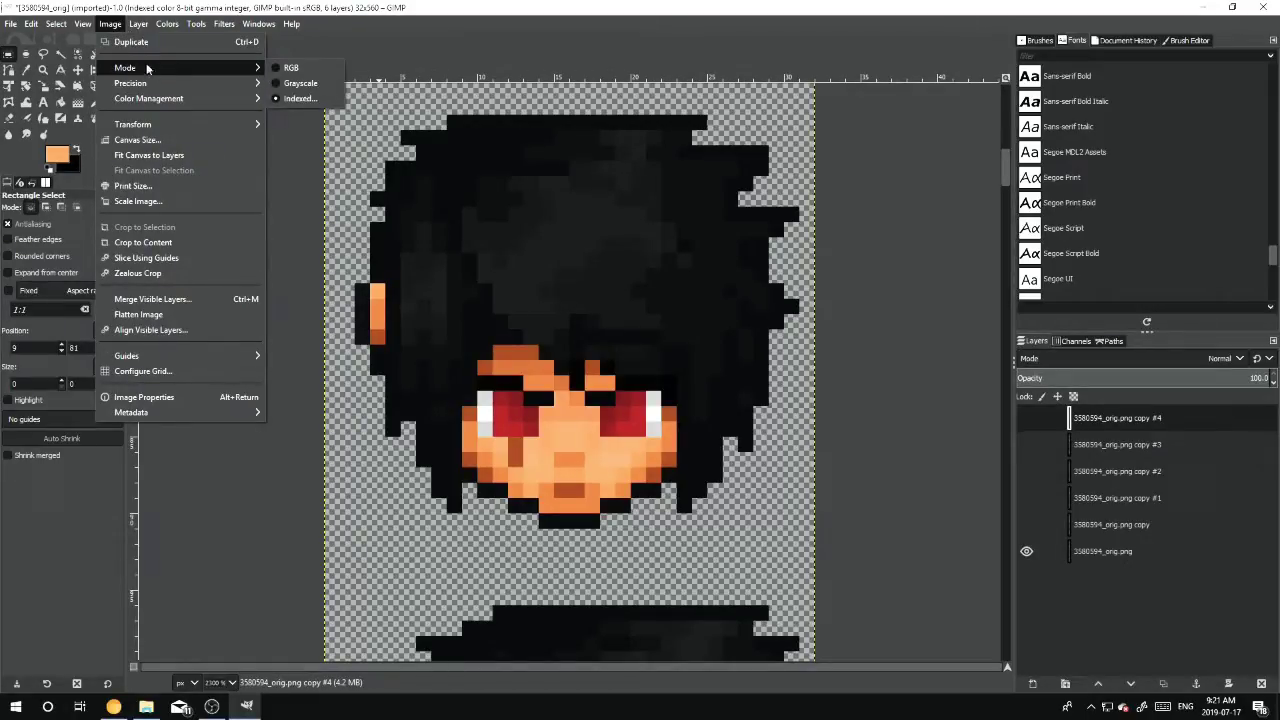
click(291, 72)
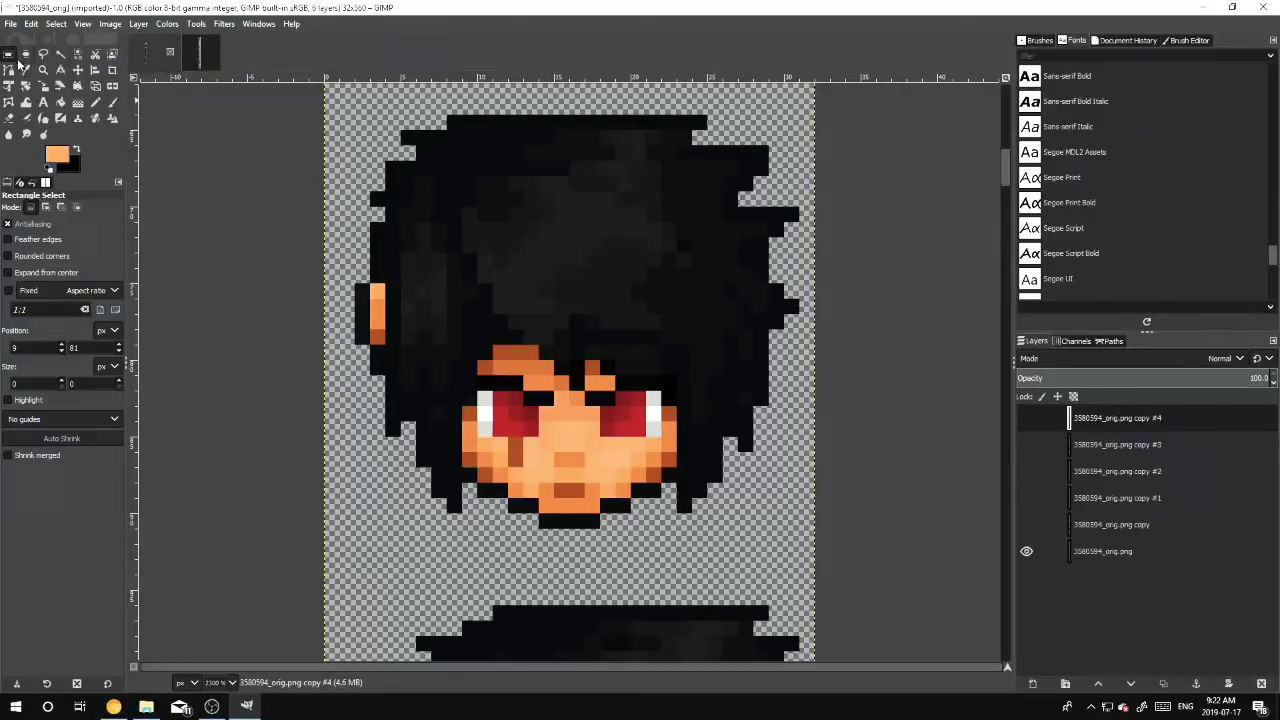
Use Fuzzy Select to pick the dark hair mass around the face
click(60, 54)
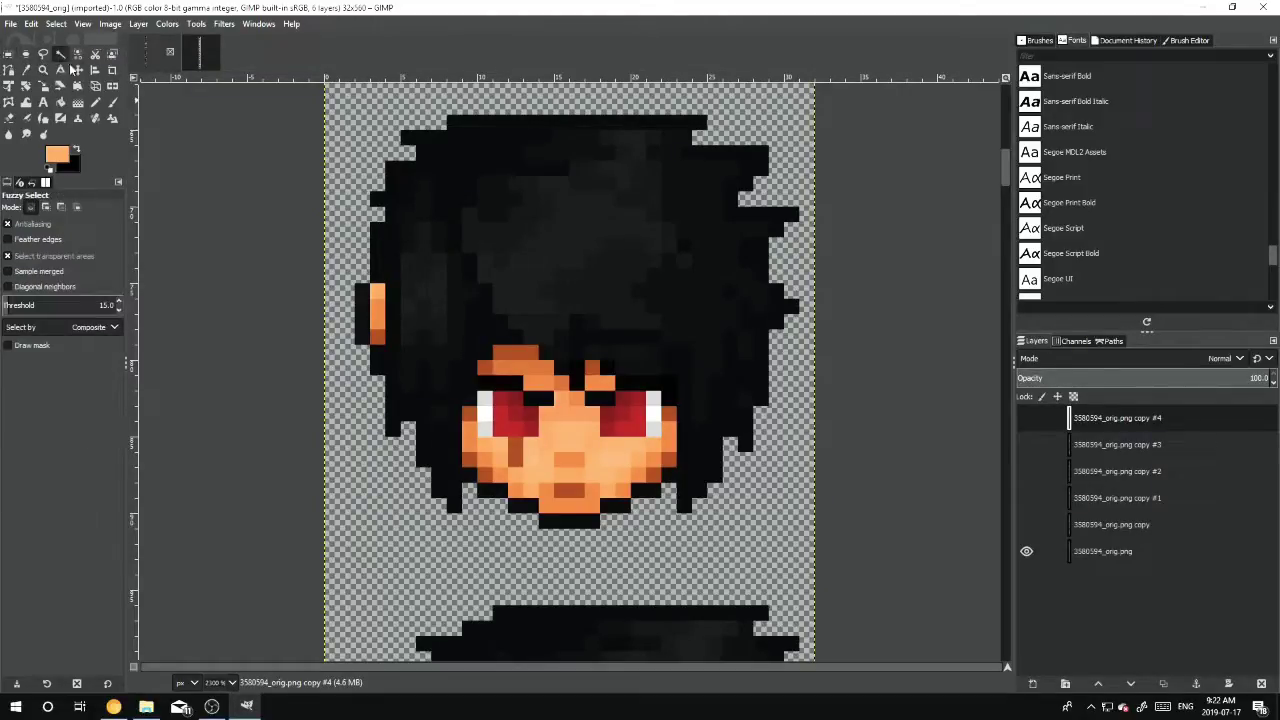
click(565, 255)
click(517, 194)
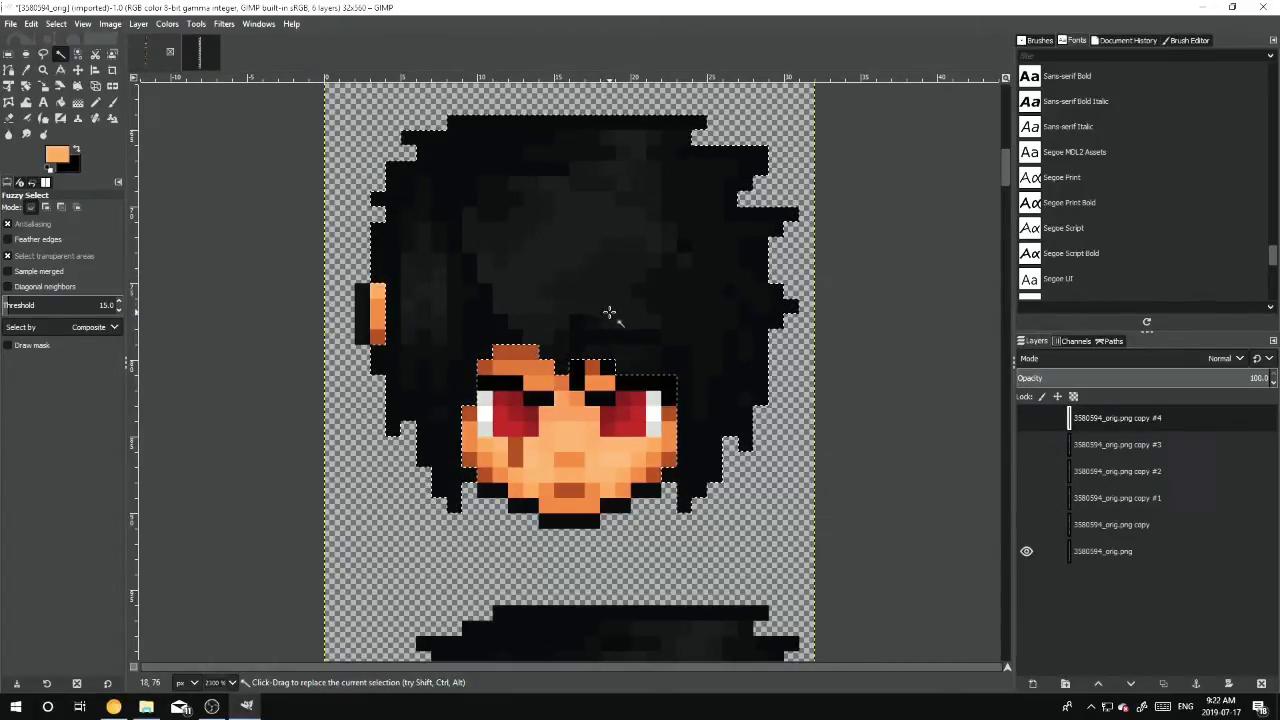
right_click(478, 224)
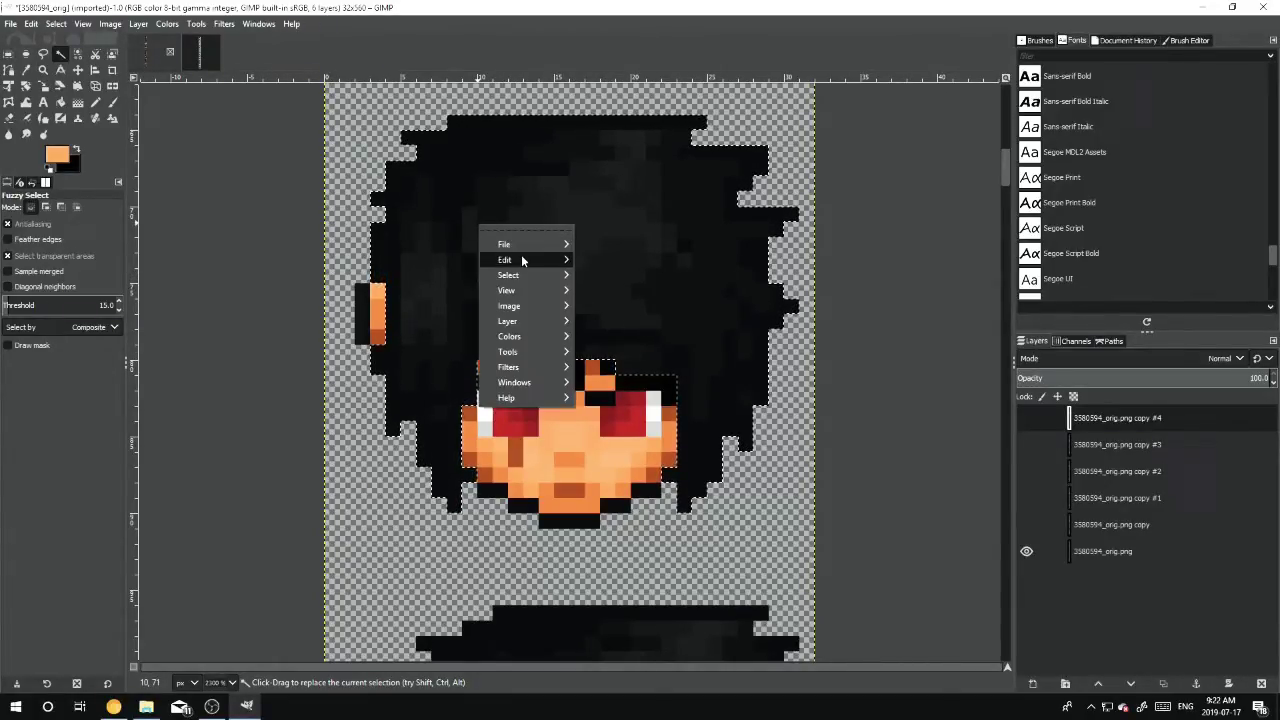
mouse_move(521, 259)
click(500, 188)
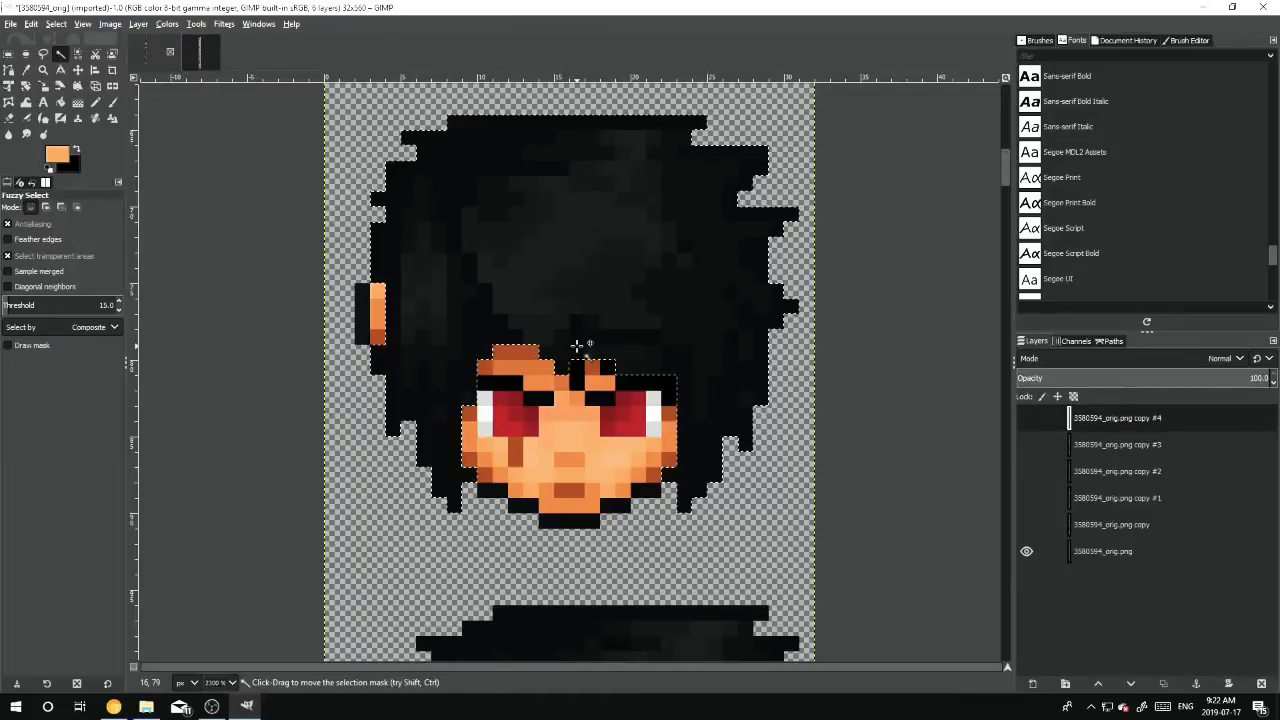
Reselect the inner hair with adjusted threshold, remove the area between the eyes, and add eyebrow-side hair
click(554, 246)
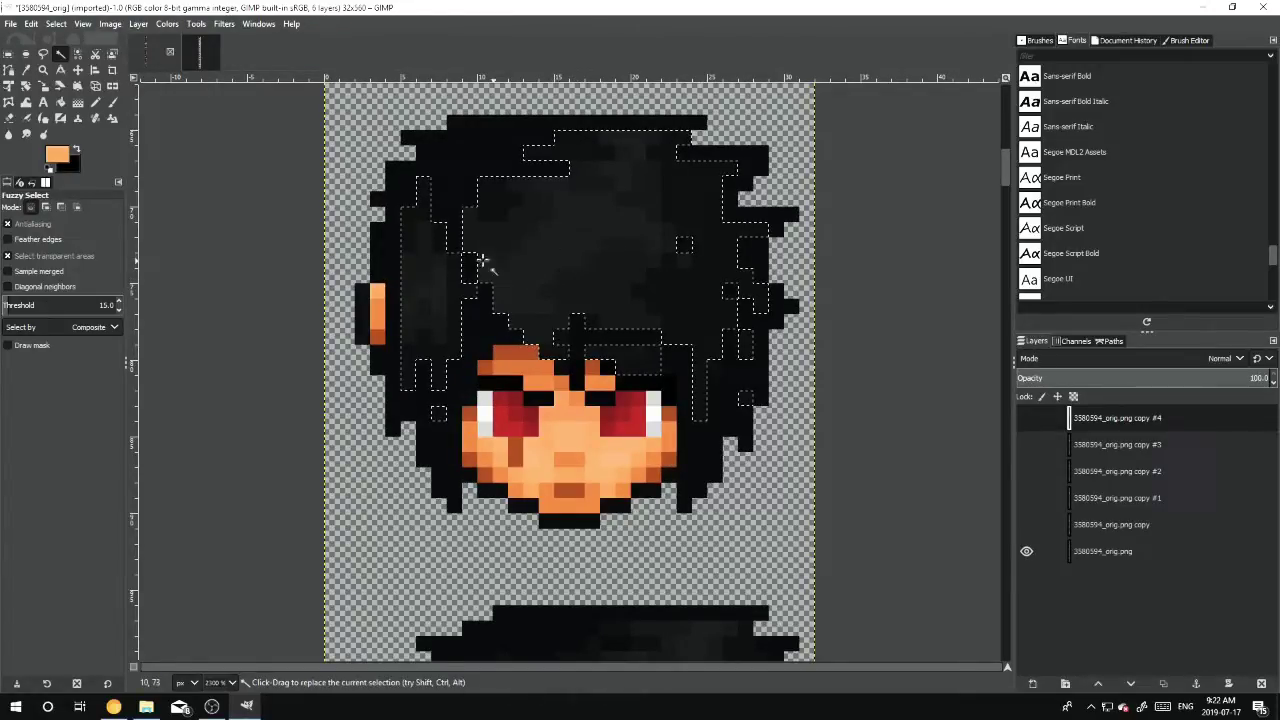
drag(546, 251, 518, 219)
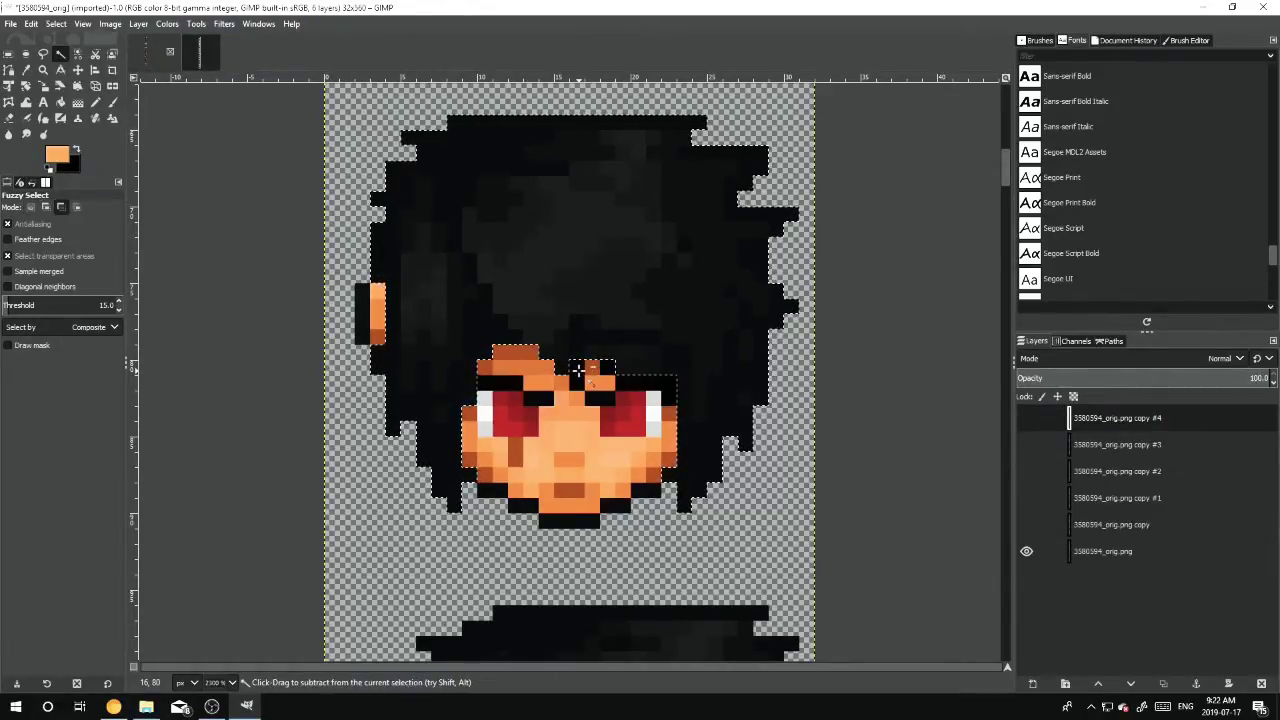
ctrl+click(578, 370)
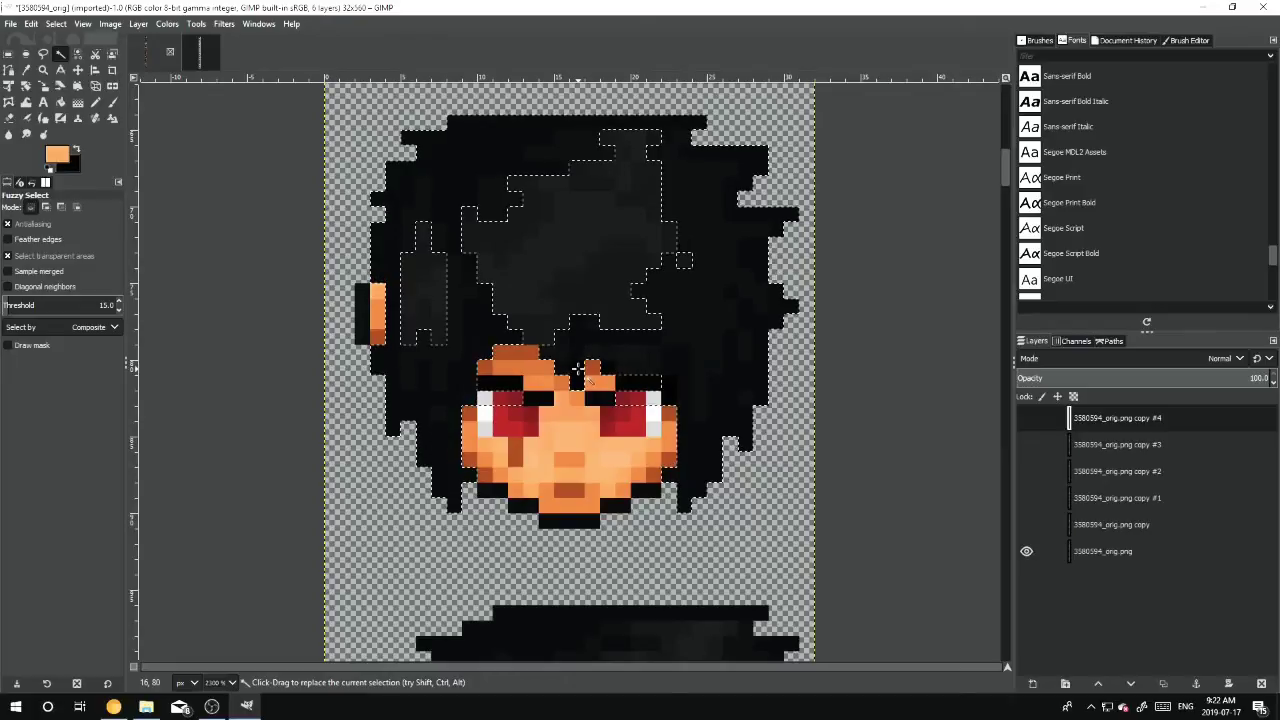
shift+click(488, 175)
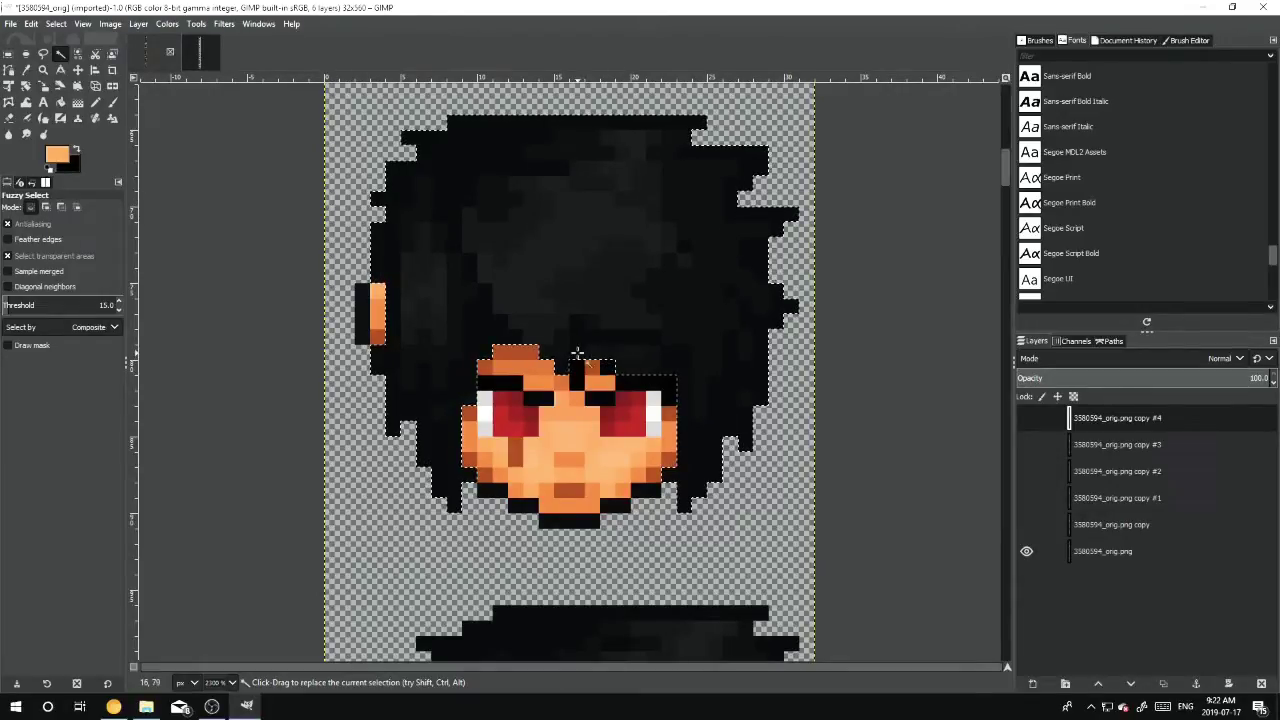
key(shift)
key(shift)
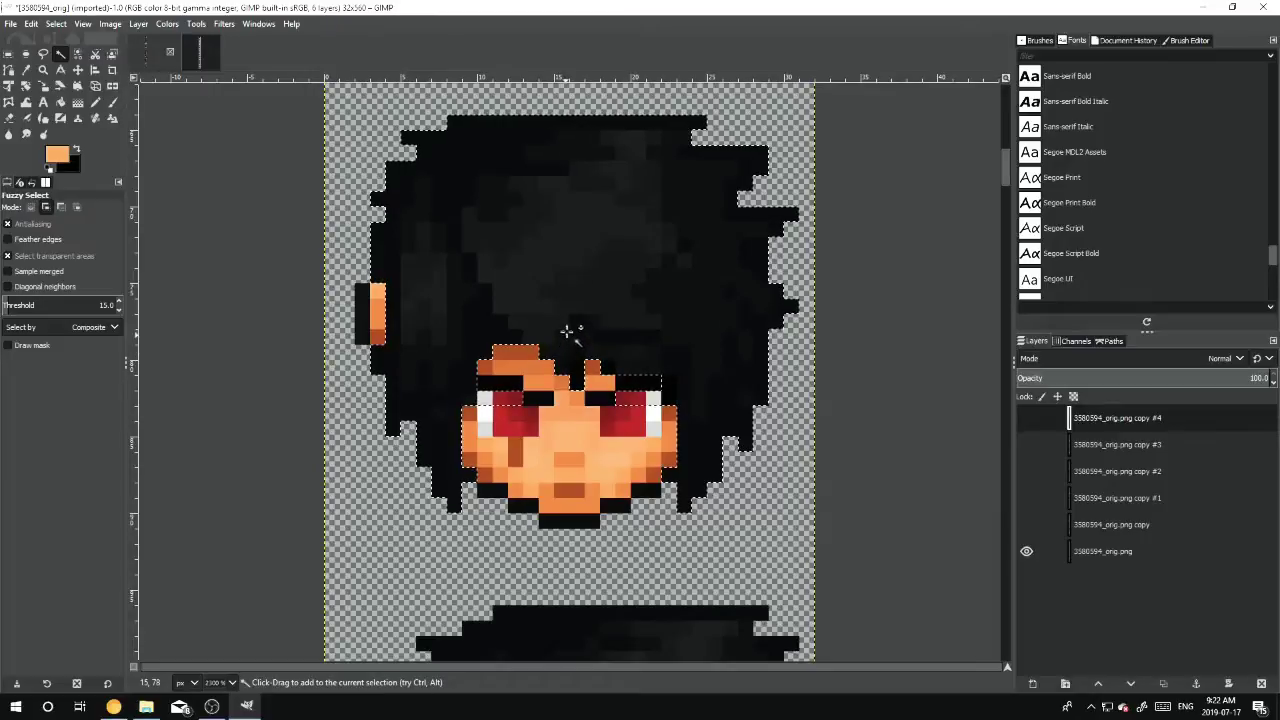
key(shift)
drag(562, 316, 567, 340)
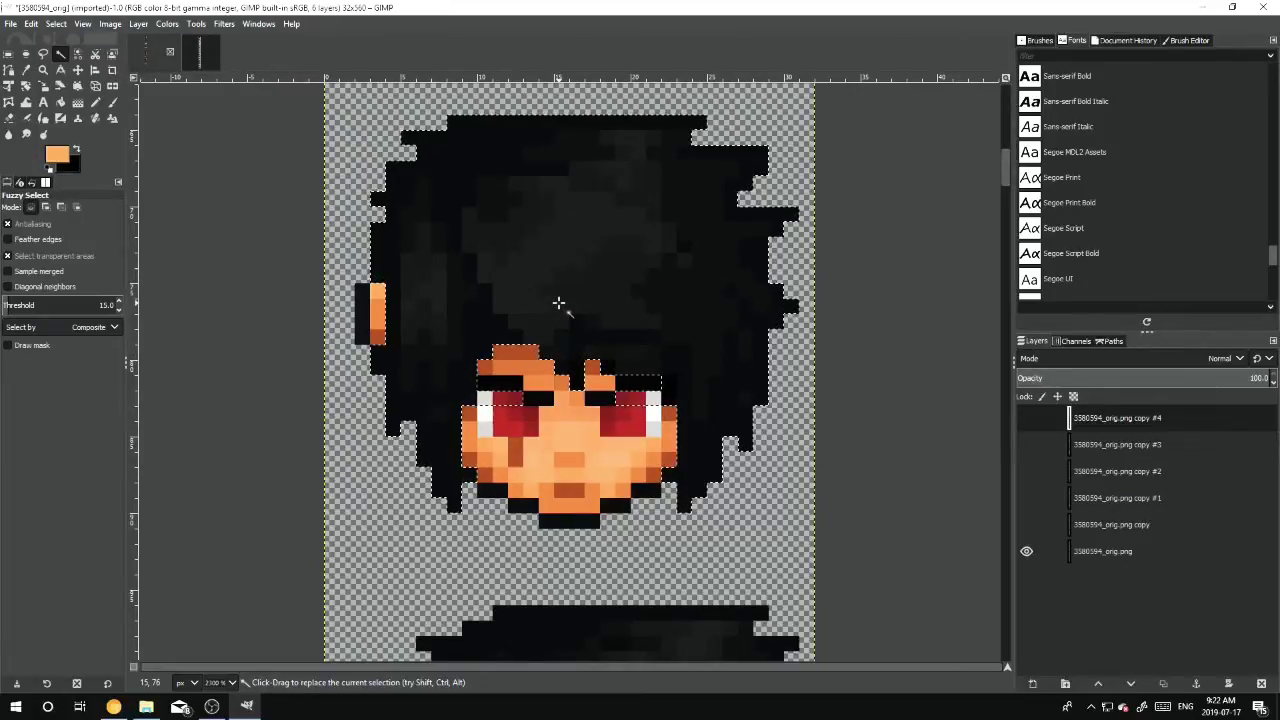
key(r)
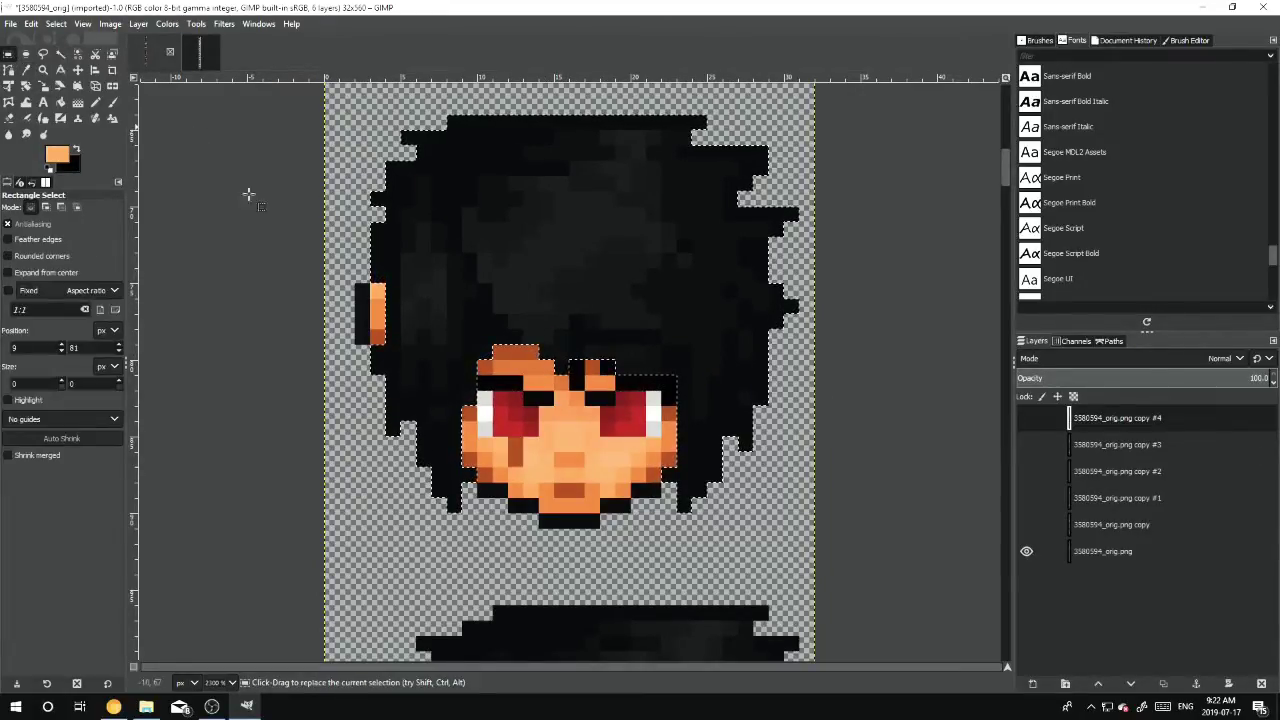
key(shift)
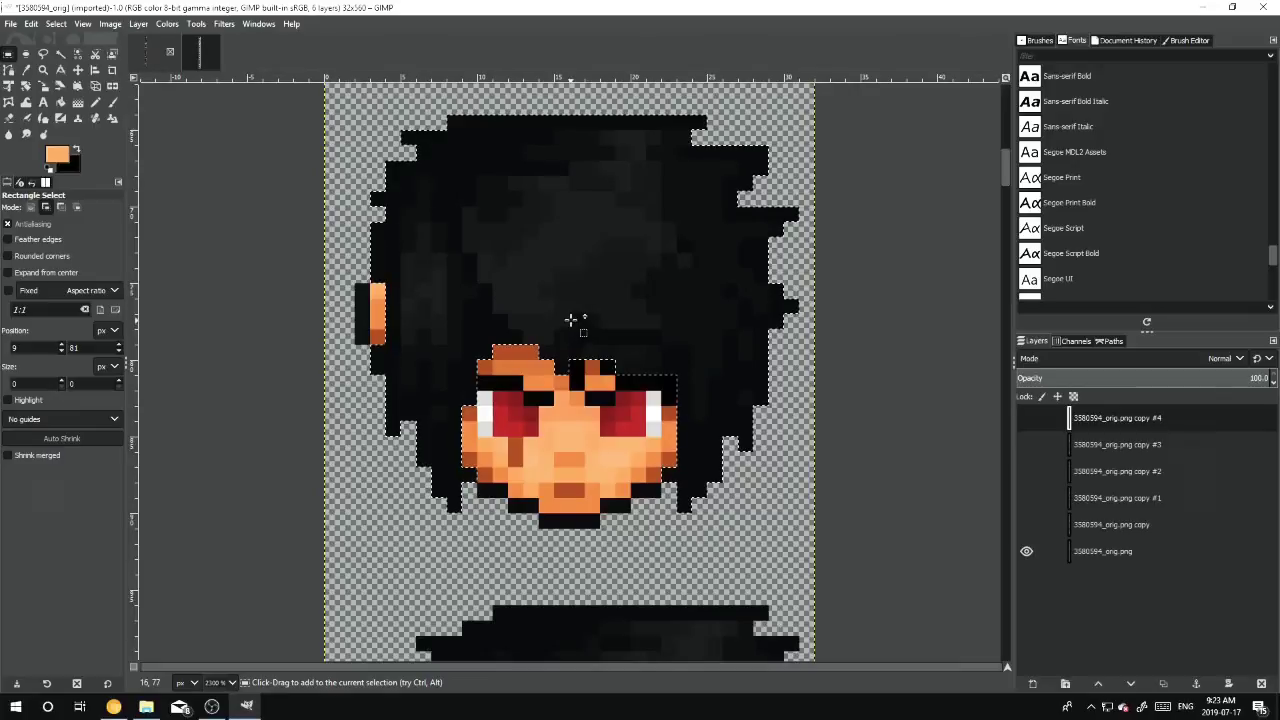
drag(570, 317, 591, 395)
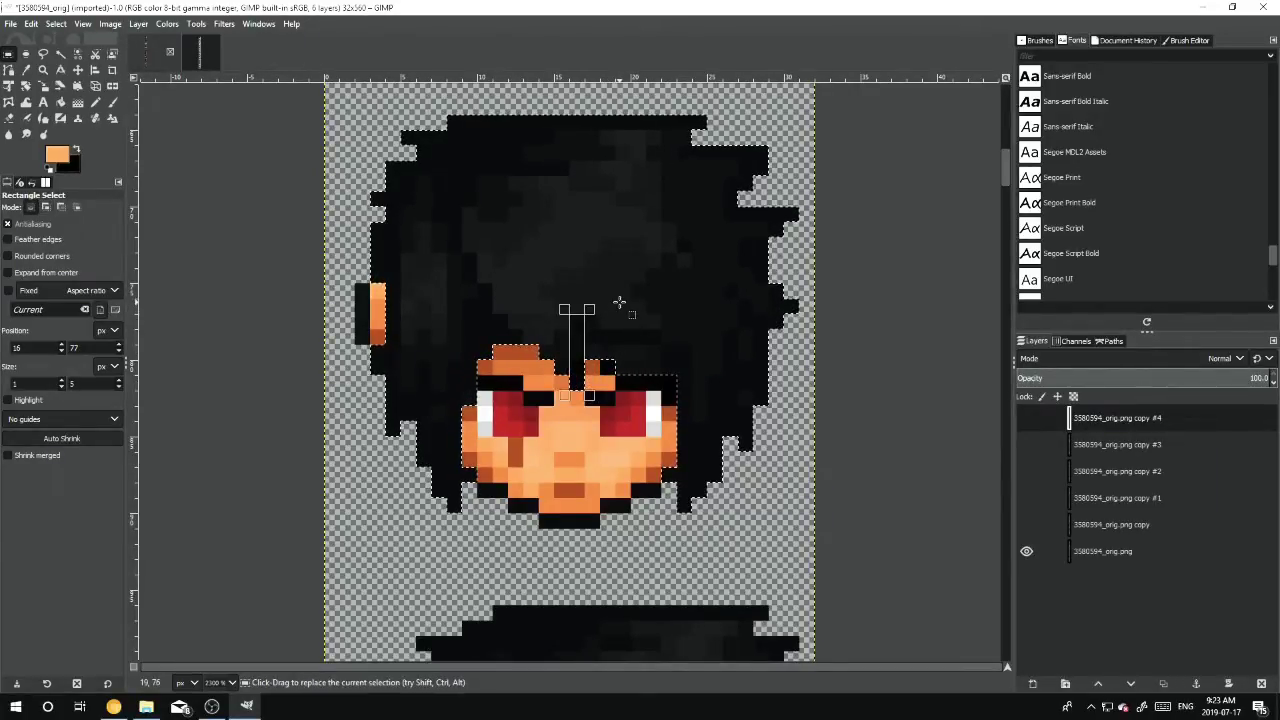
drag(601, 269, 690, 370)
drag(722, 329, 663, 405)
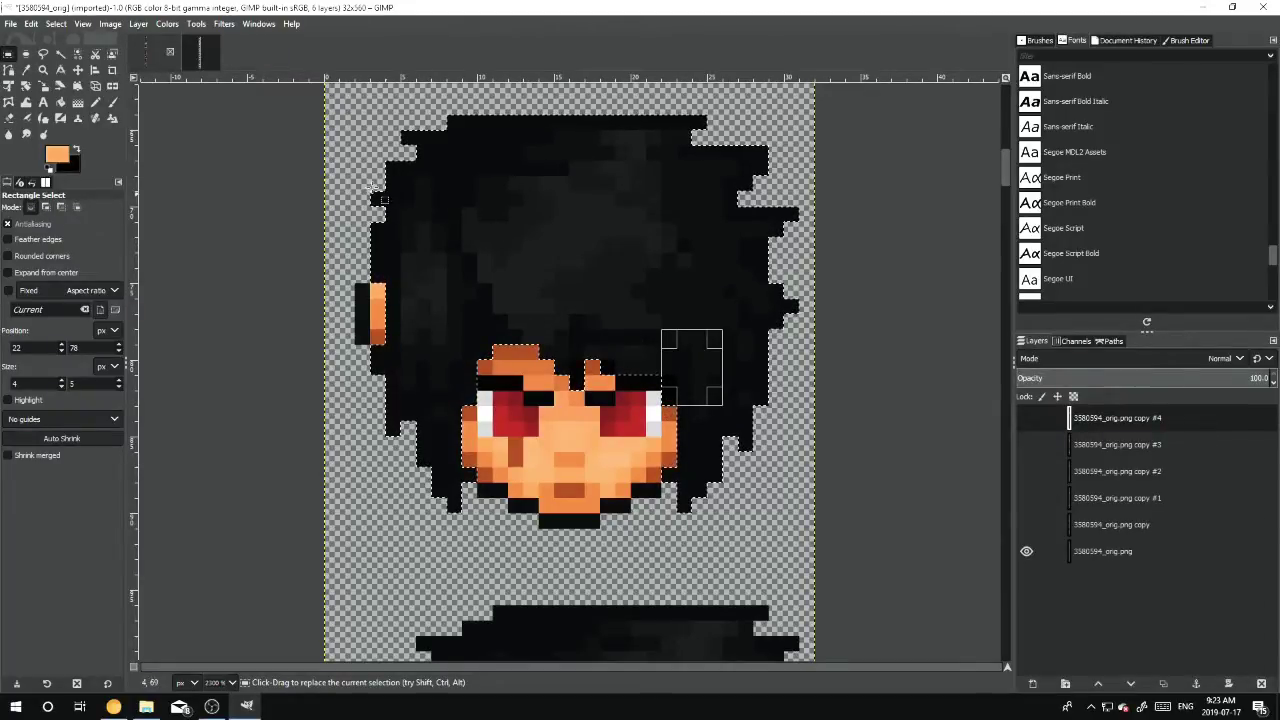
Try running Colors > Components > Channel Mixer on the hidden active layer
right_click(579, 238)
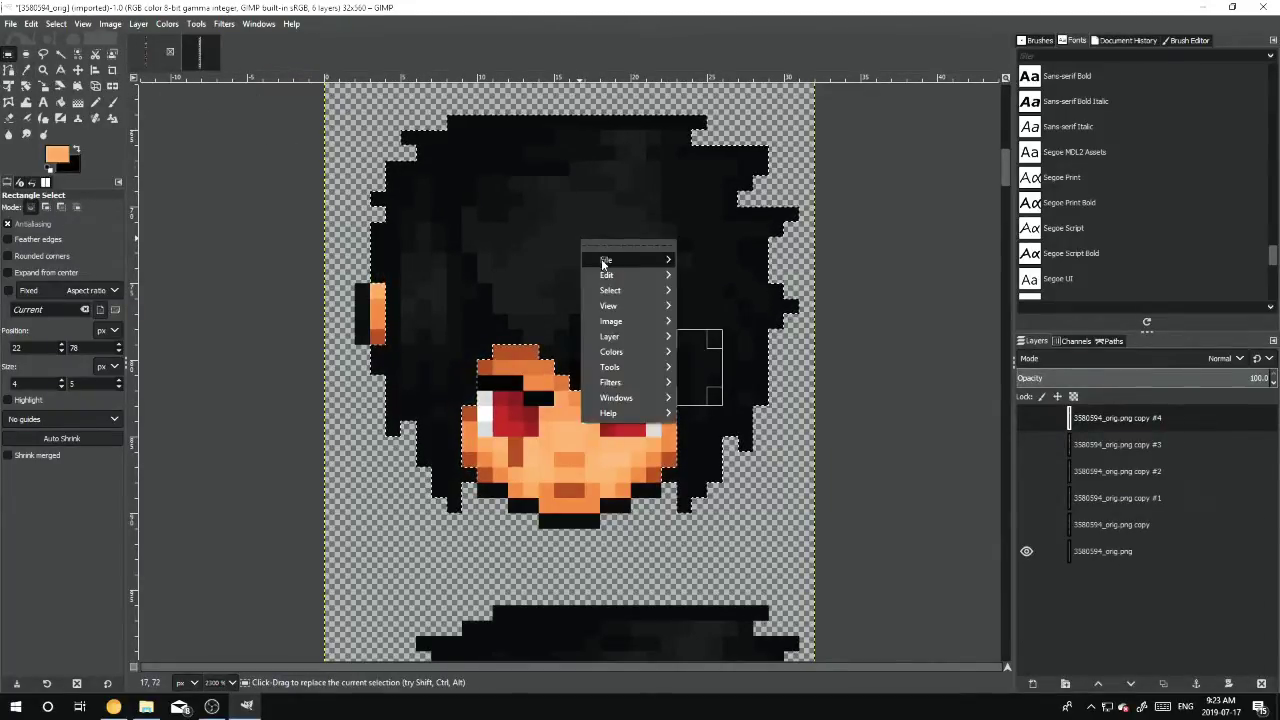
click(555, 216)
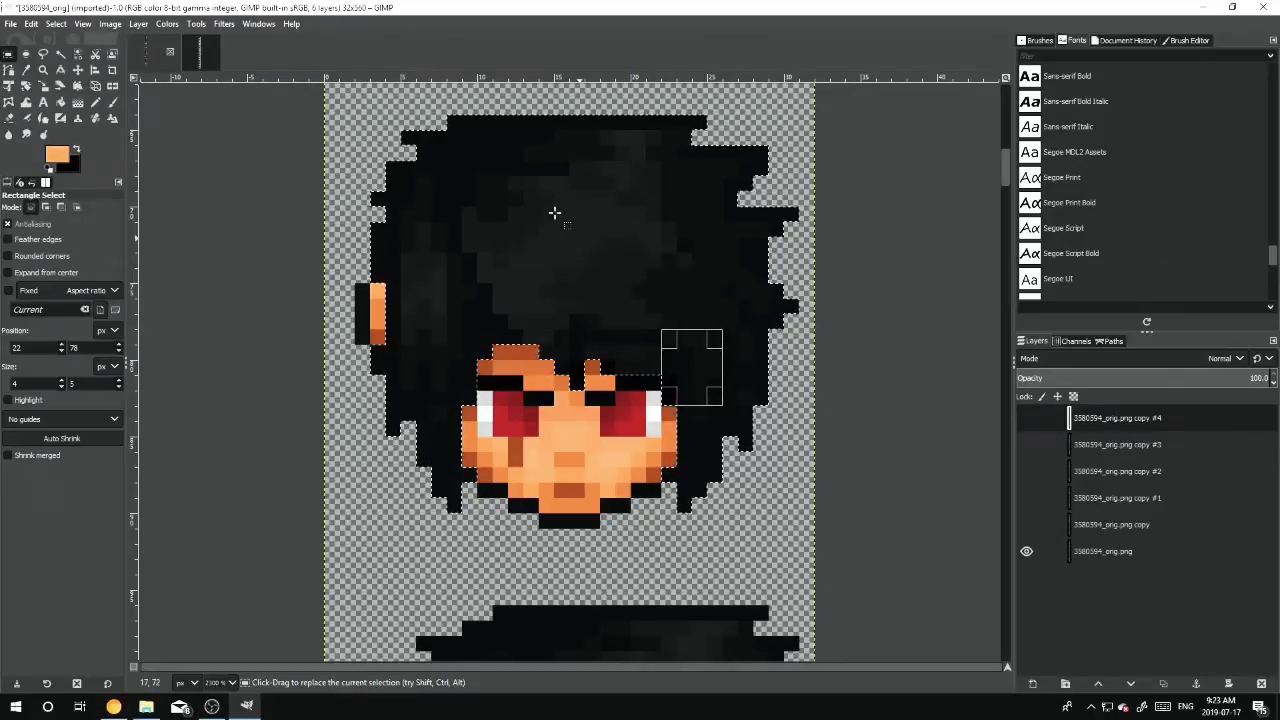
right_click(555, 215)
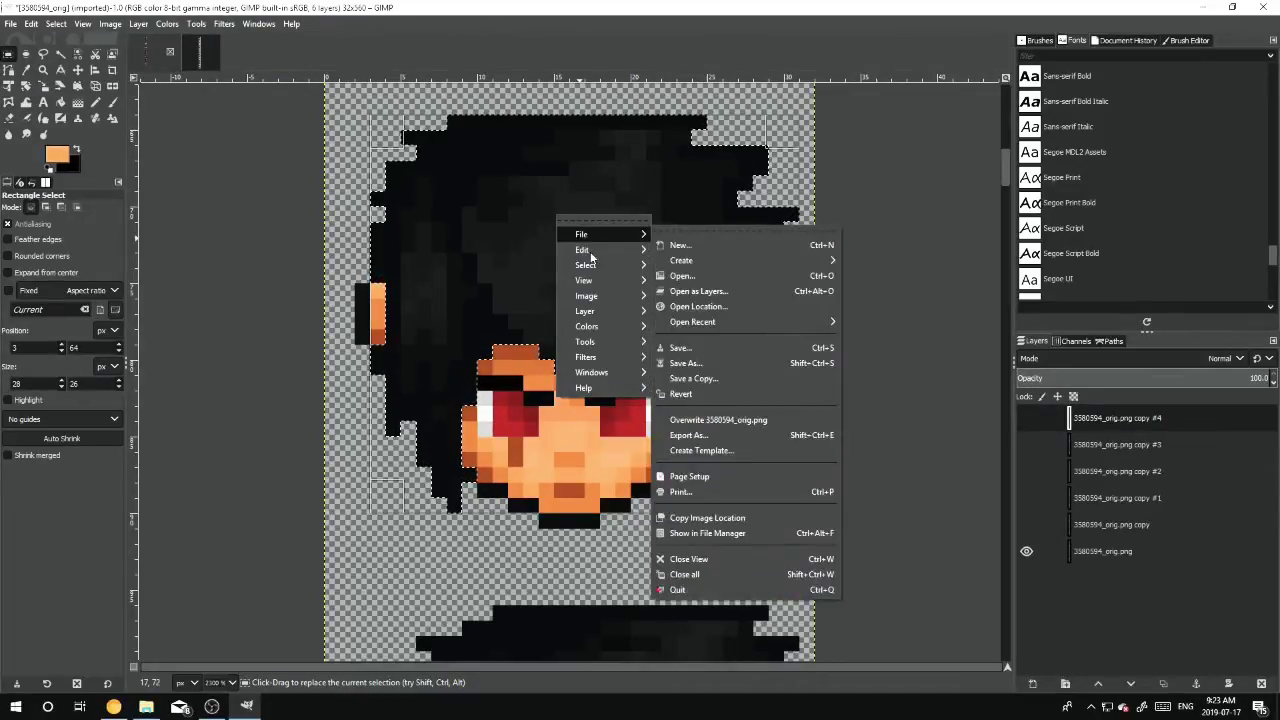
mouse_move(610, 310)
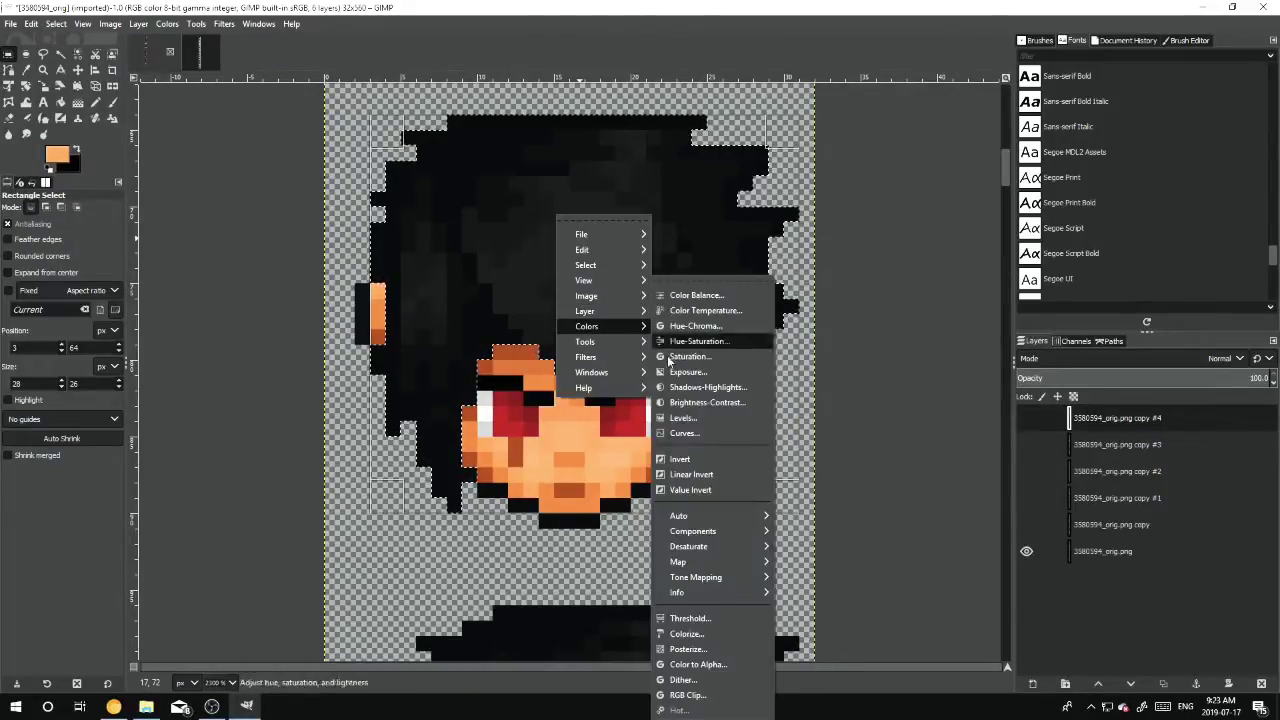
mouse_move(757, 534)
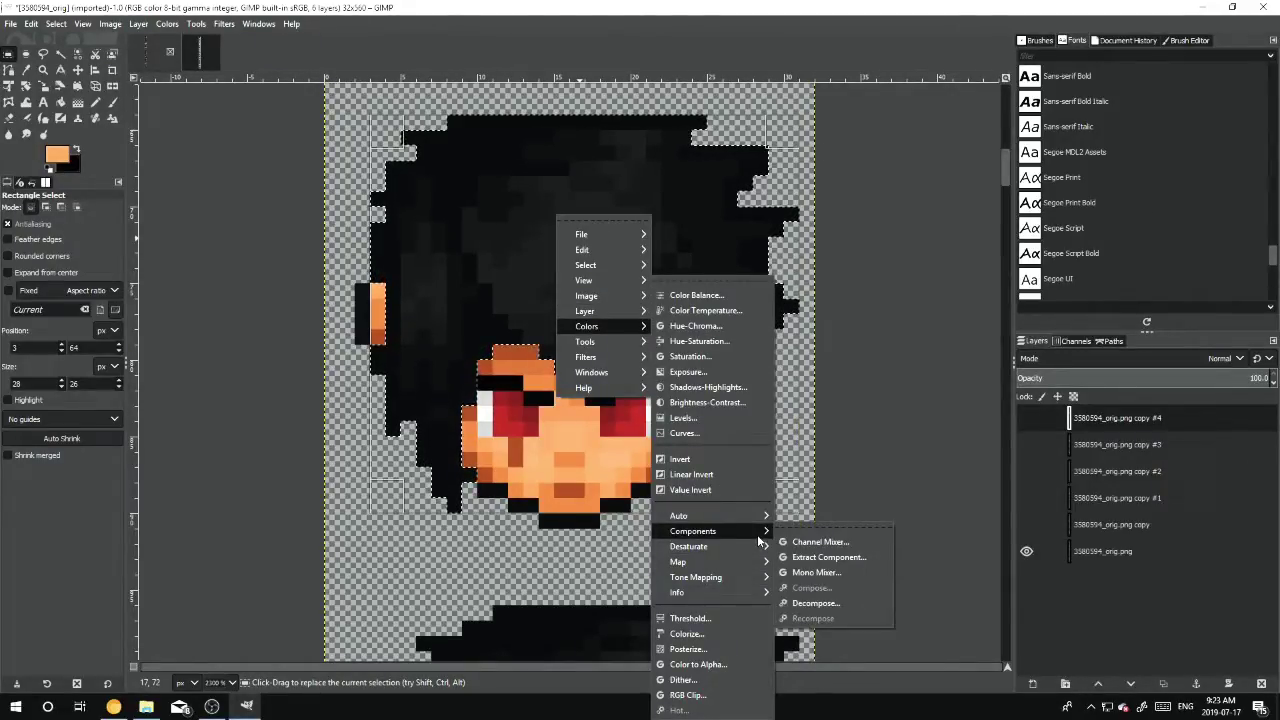
click(798, 540)
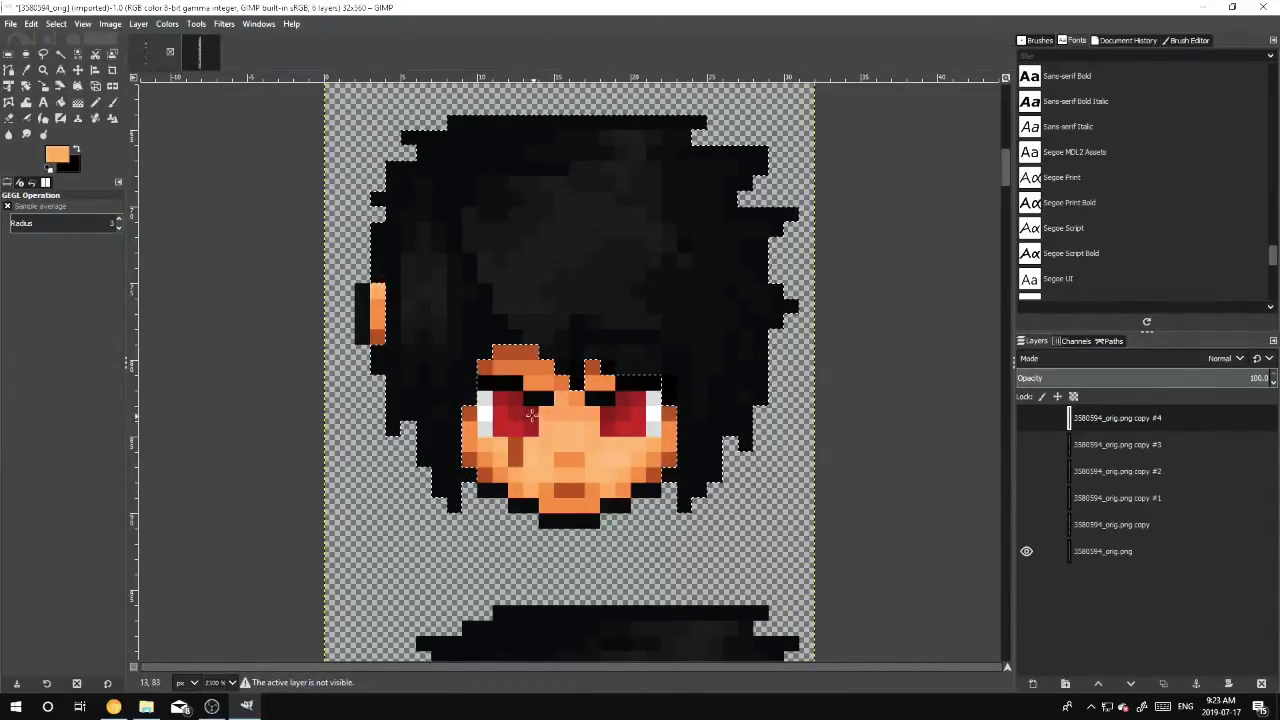
Retry the Channel Mixer, then make the base layer 3580594_orig.png active
right_click(527, 230)
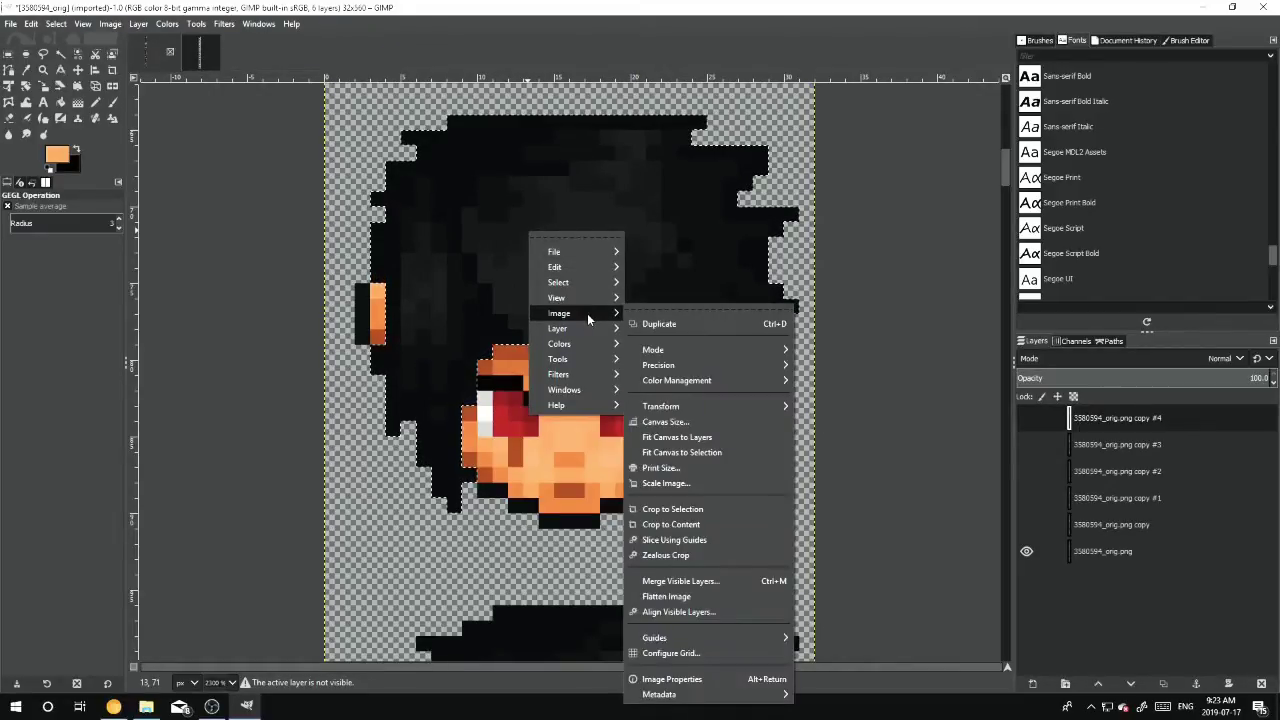
mouse_move(586, 344)
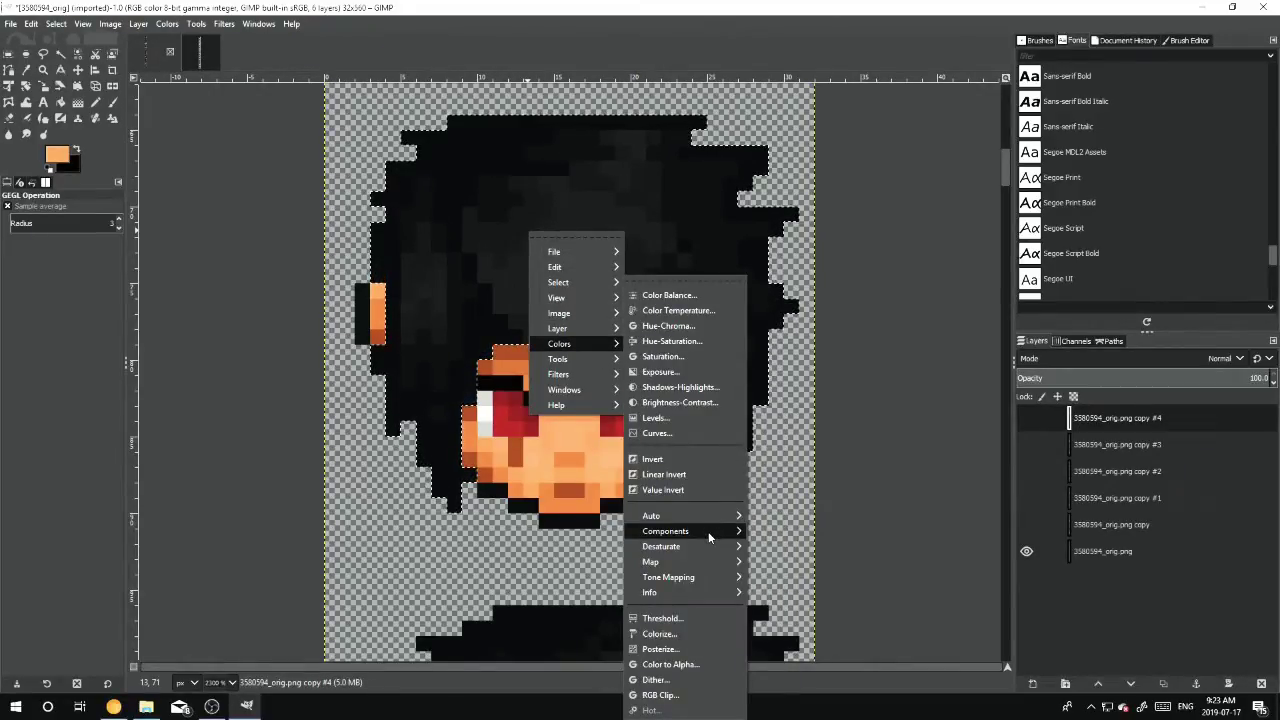
mouse_move(708, 531)
click(775, 537)
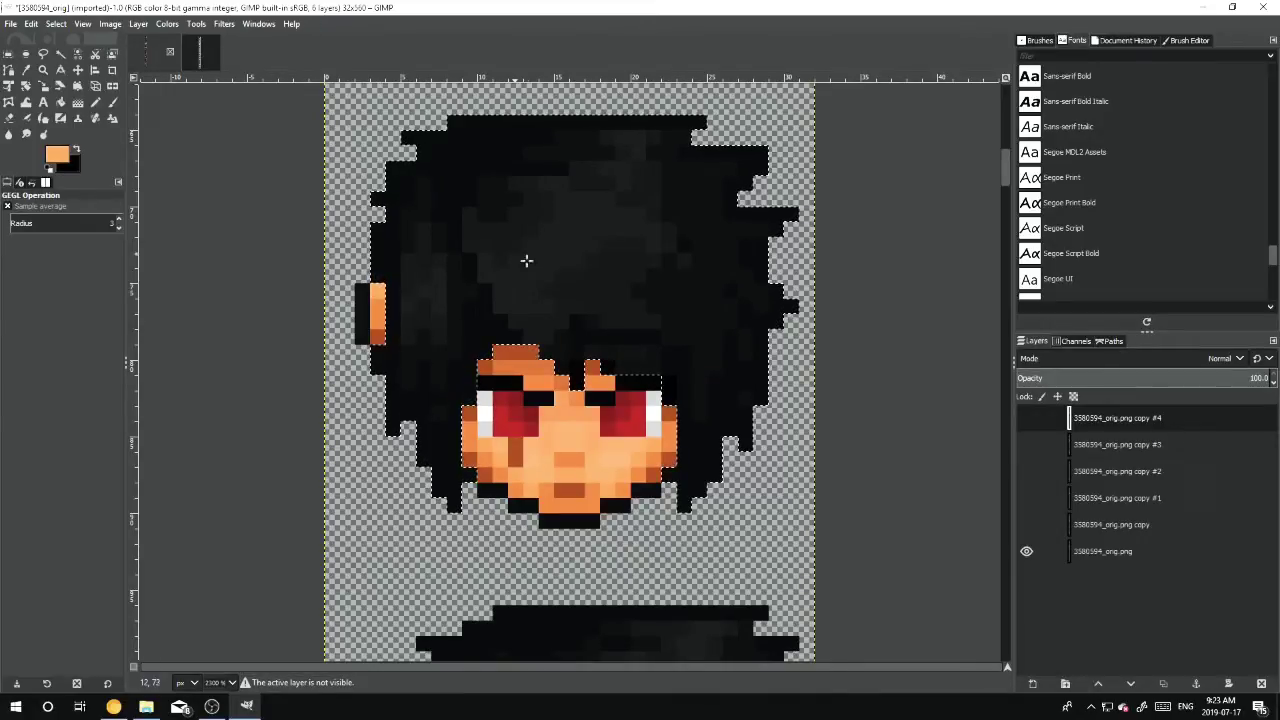
click(1104, 558)
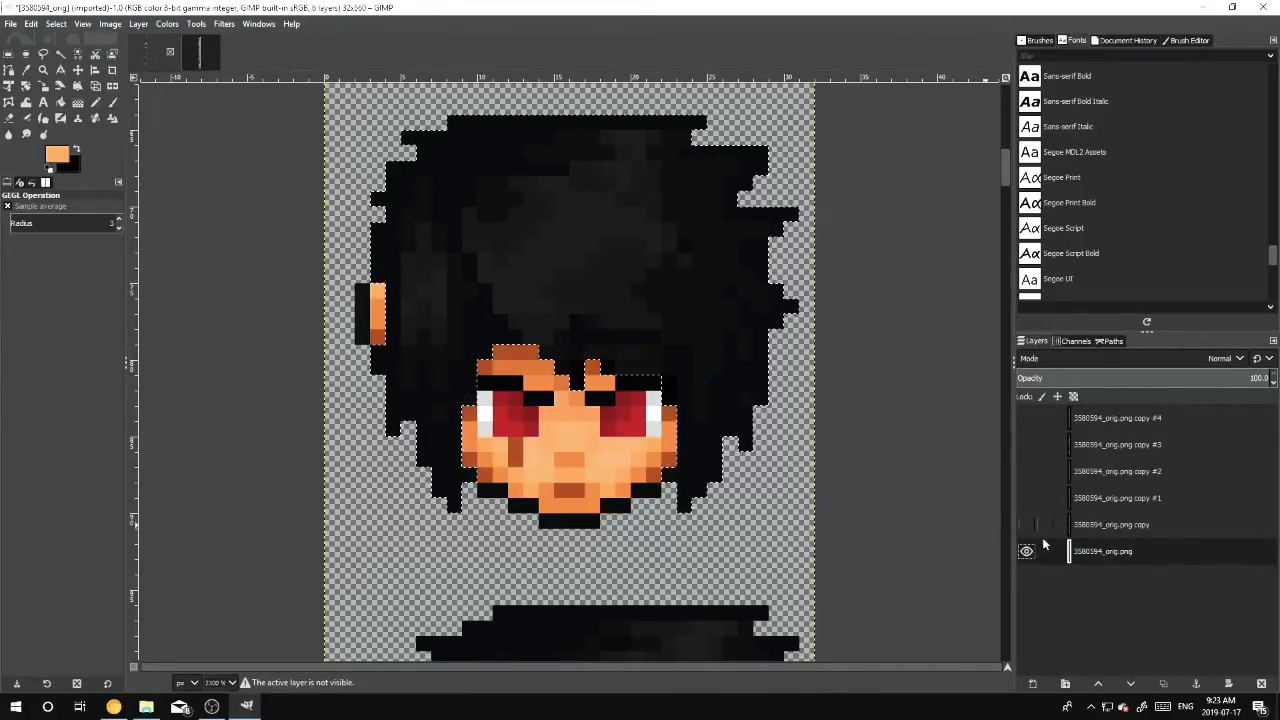
click(1110, 419)
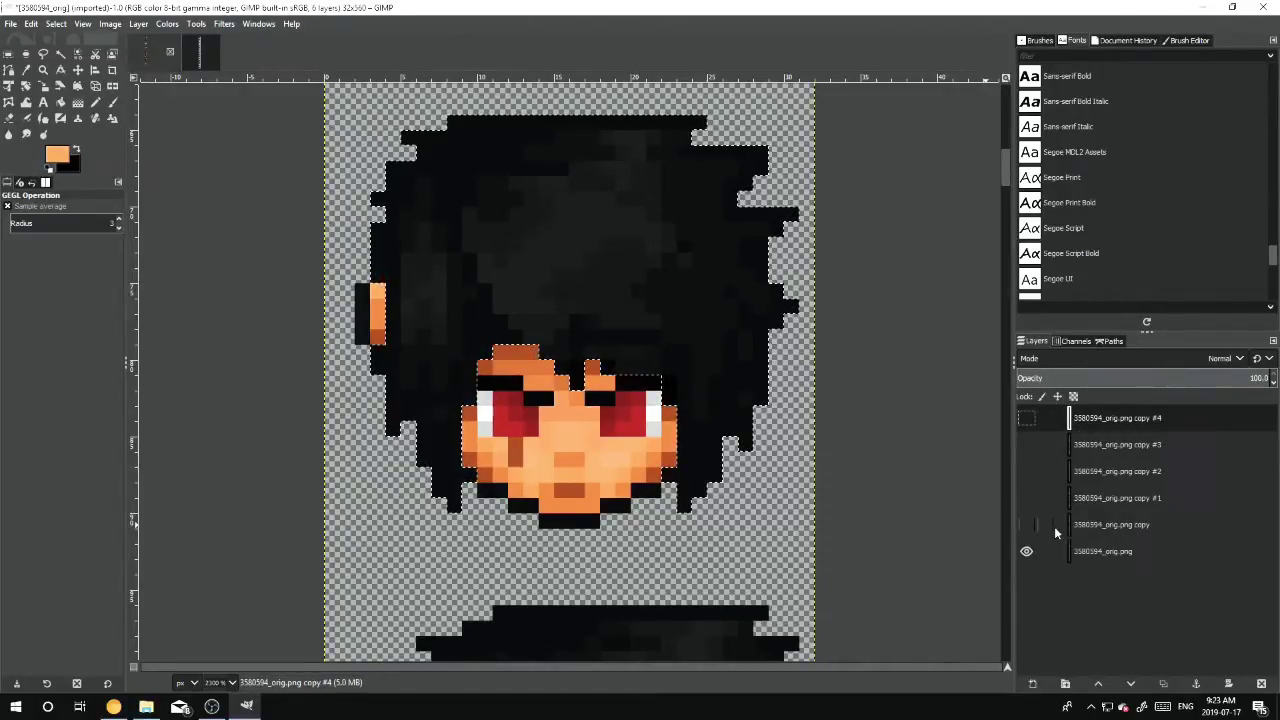
click(1105, 555)
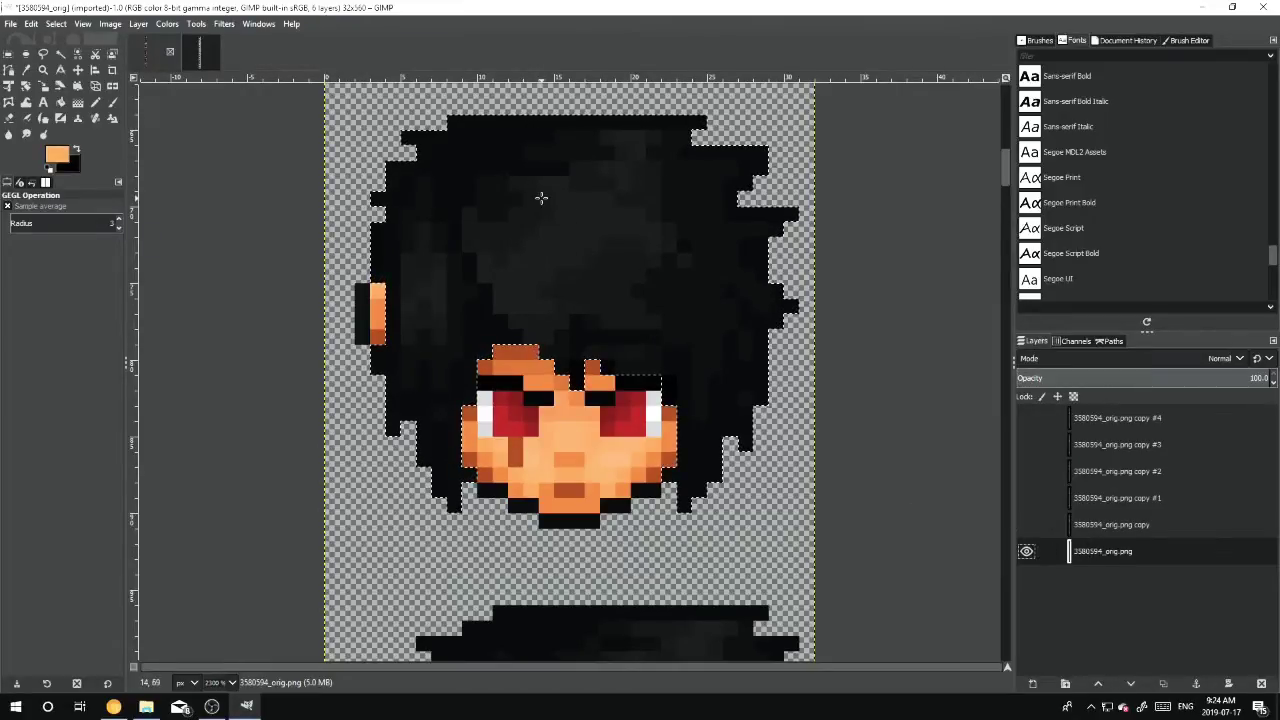
Open the Channel Mixer for the base layer and move its window off the head
right_click(541, 198)
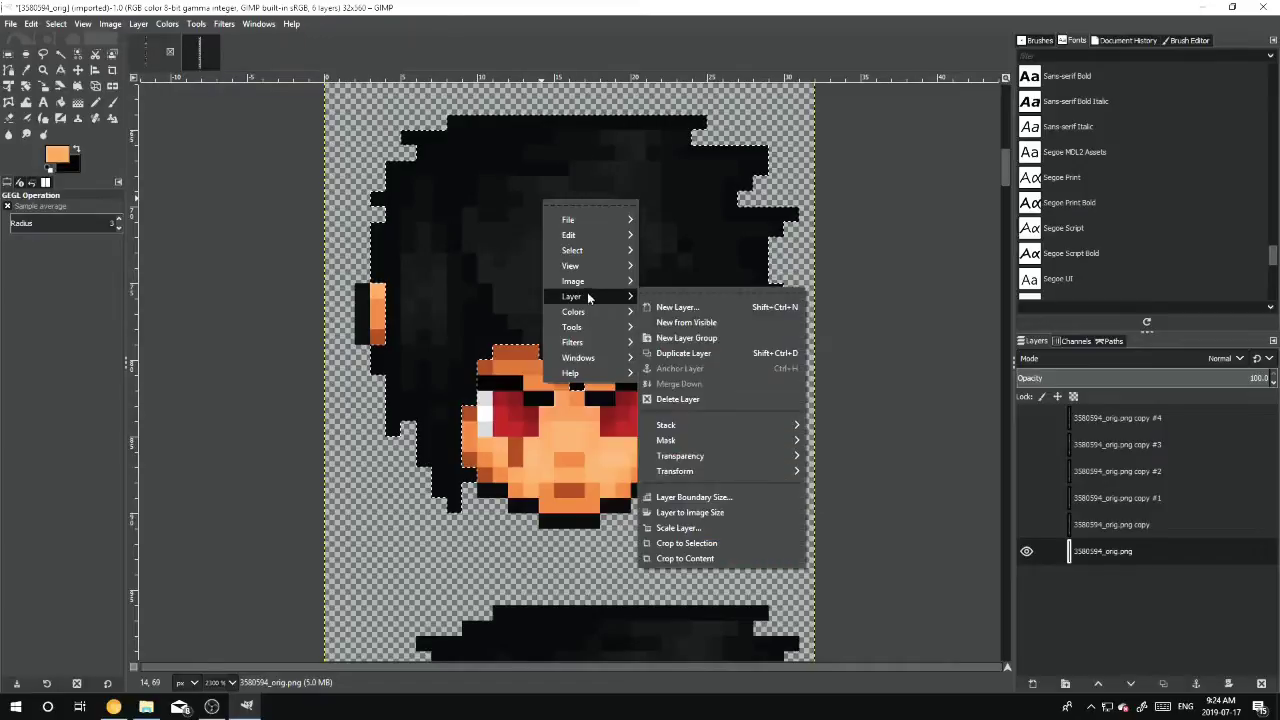
mouse_move(598, 311)
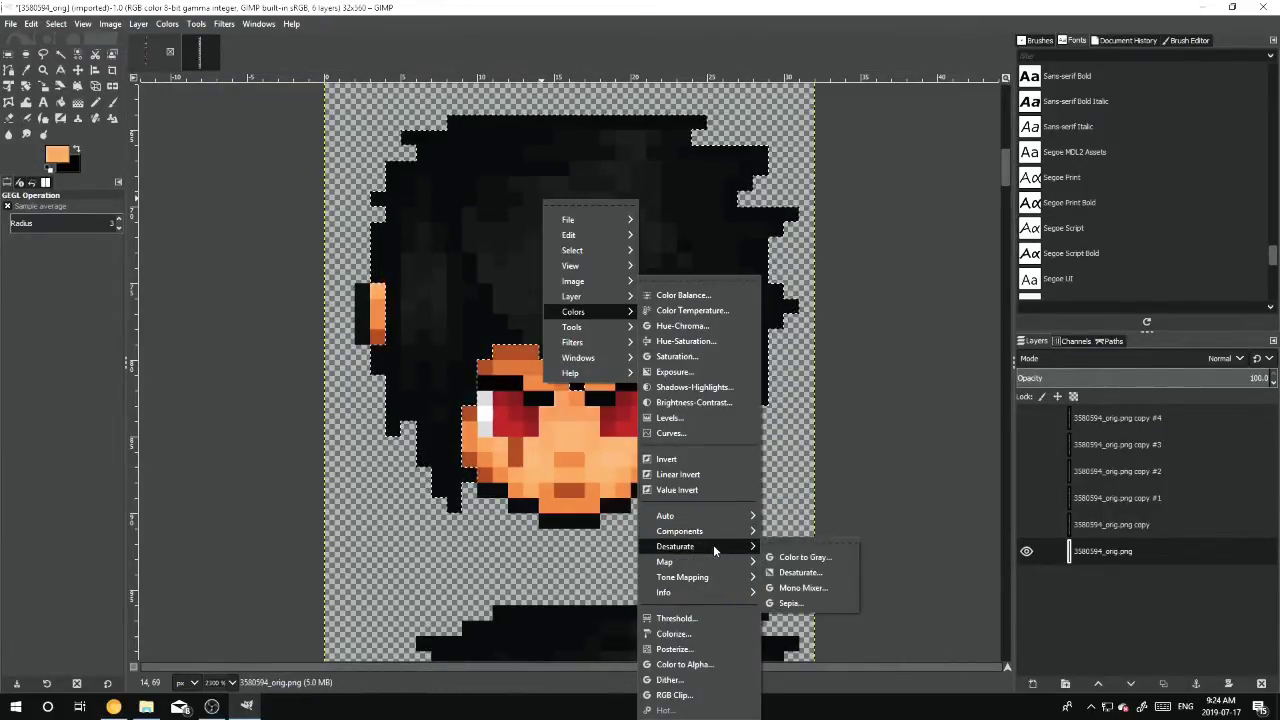
click(795, 531)
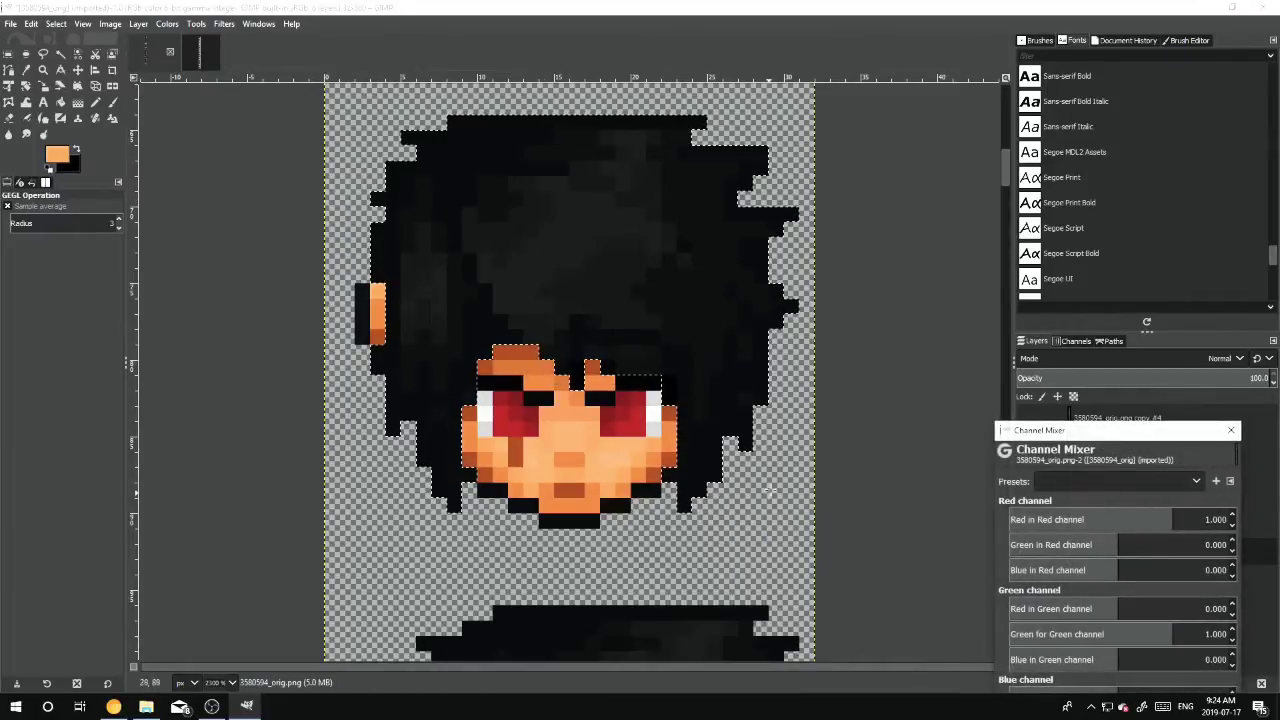
drag(1168, 425, 1160, 361)
Set Red-in-Red to -0.085, raise Red and Green in the Green channel, and confirm
click(1161, 453)
drag(1161, 455, 1190, 506)
drag(1110, 544, 1058, 572)
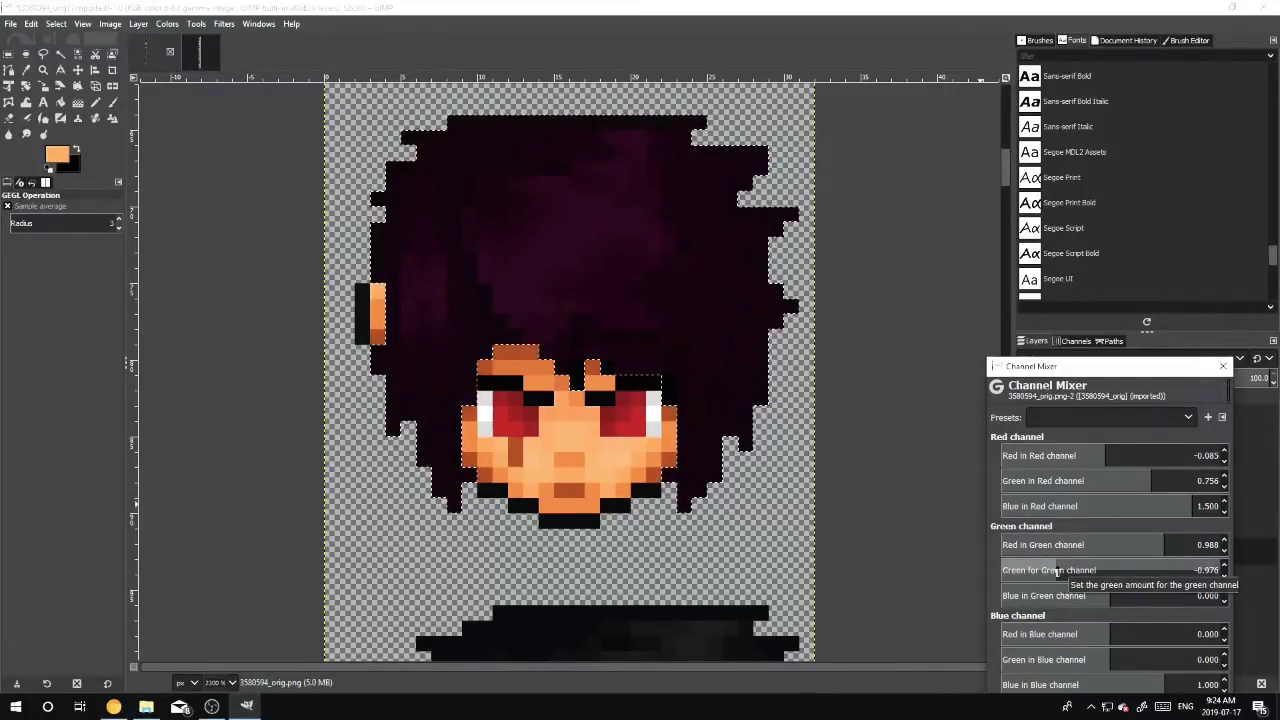
mouse_move(1058, 571)
mouse_down()
mouse_move(1162, 575)
mouse_move(1068, 570)
mouse_up()
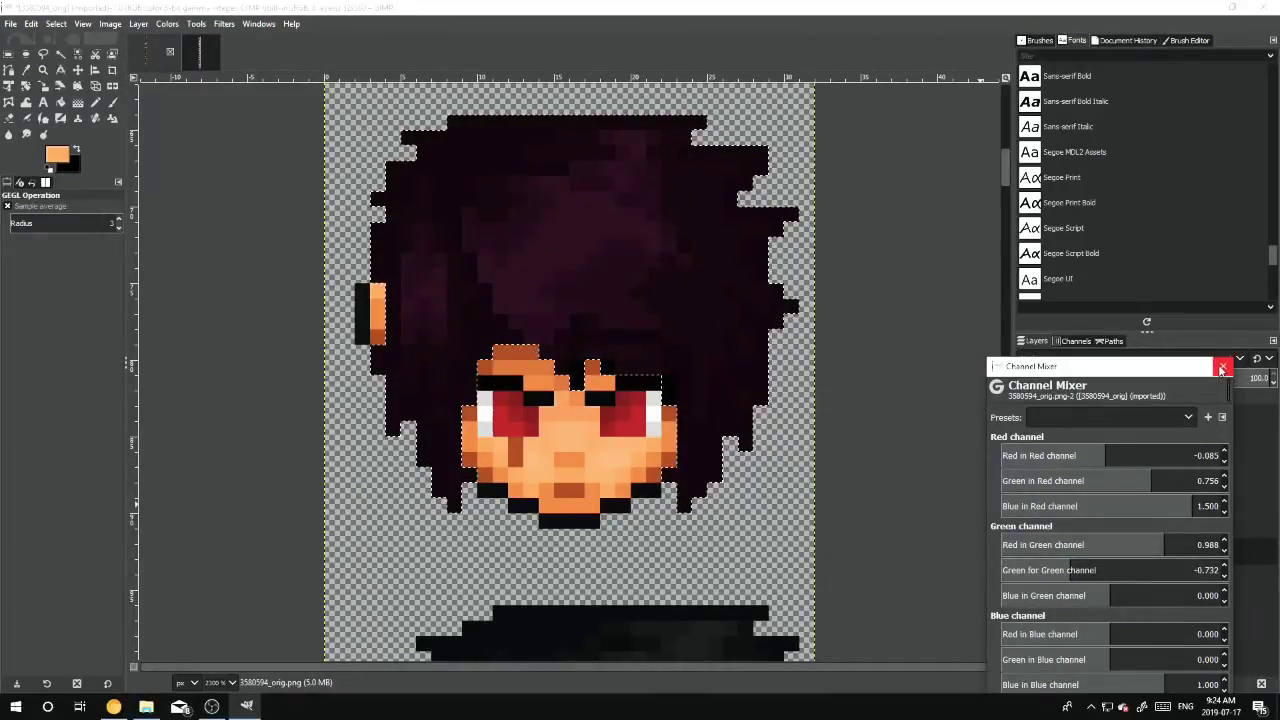
drag(1198, 368, 1103, 198)
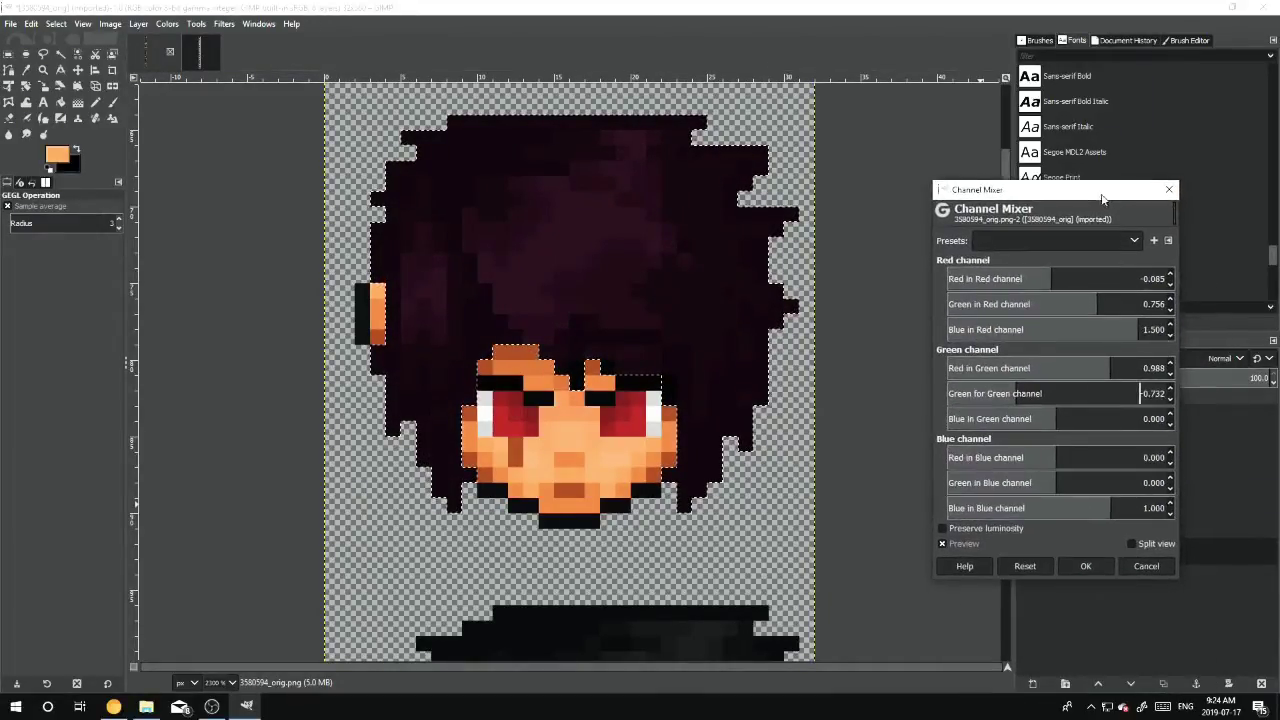
click(1086, 566)
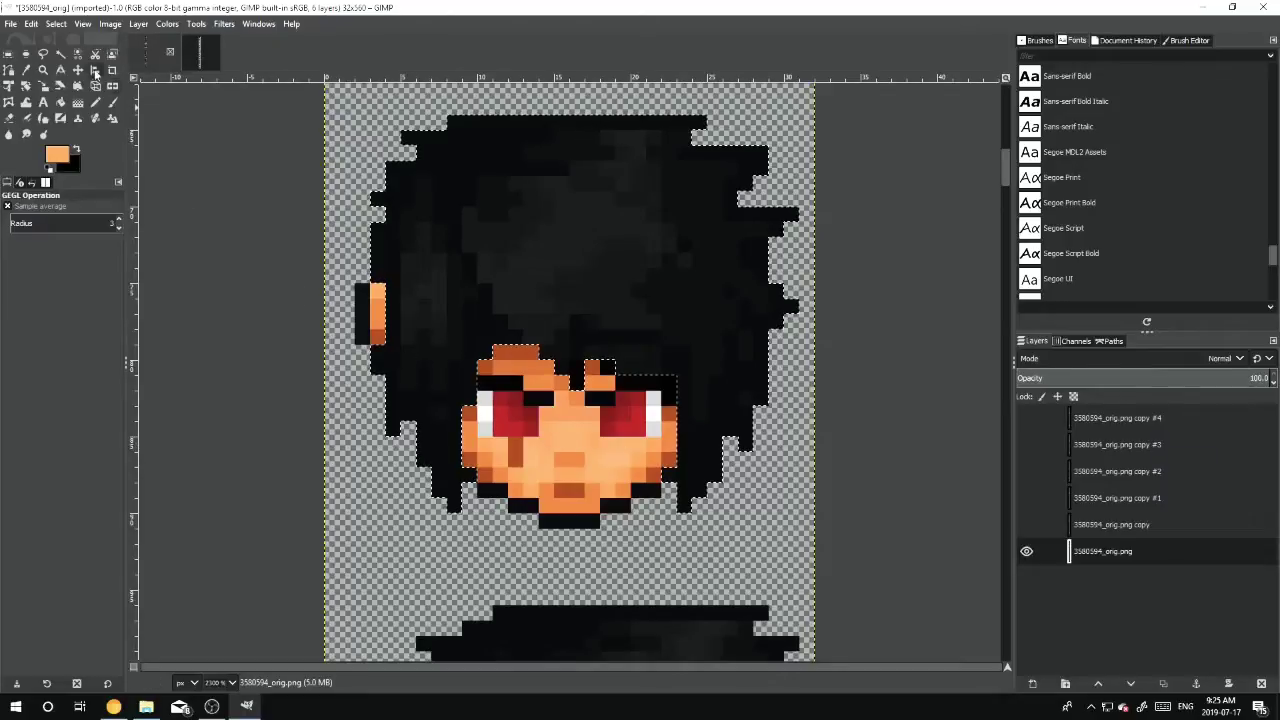
Clear the selection around the face and pick the Rectangle Select tool
key(r)
click(577, 462)
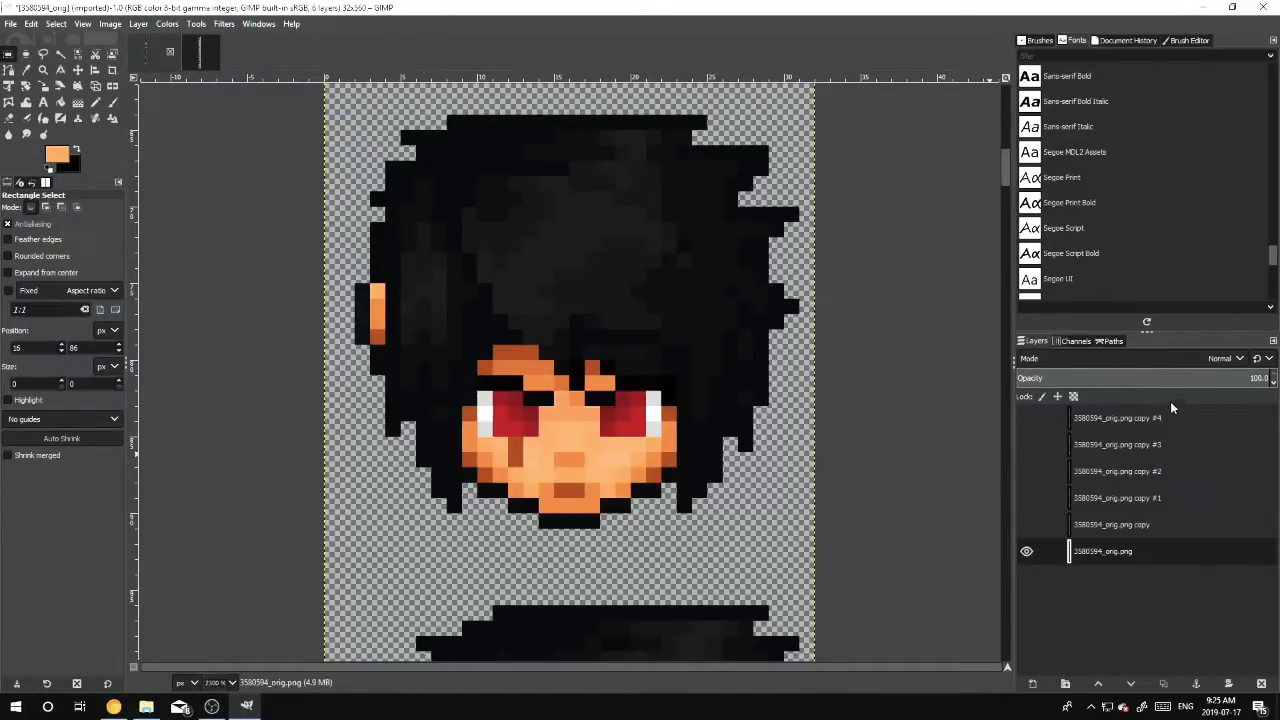
Append (3000ms) to the base layer's name
double_click(1129, 555)
key(End)
text(3000ms))
key(Return)
Append (100ms) to the 3580594_orig.png copy layer's name and select that text for copying
double_click(1153, 525)
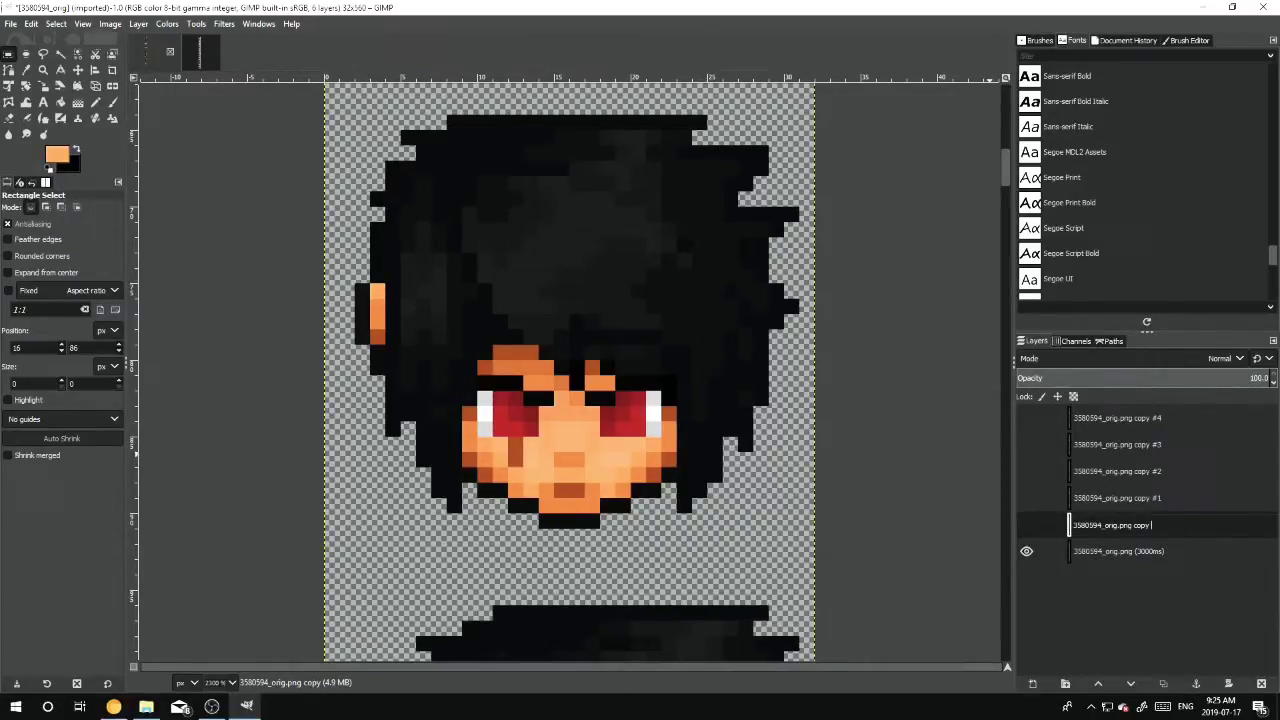
text(9)
key(BackSpace)
text((100ms))
key(Left)
key(ctrl+shift+Left)
key(shift+Left)
drag(1180, 525, 1151, 525)
Paste (100ms) onto the names of copy #1 through copy #4
double_click(1166, 497)
click(1166, 497)
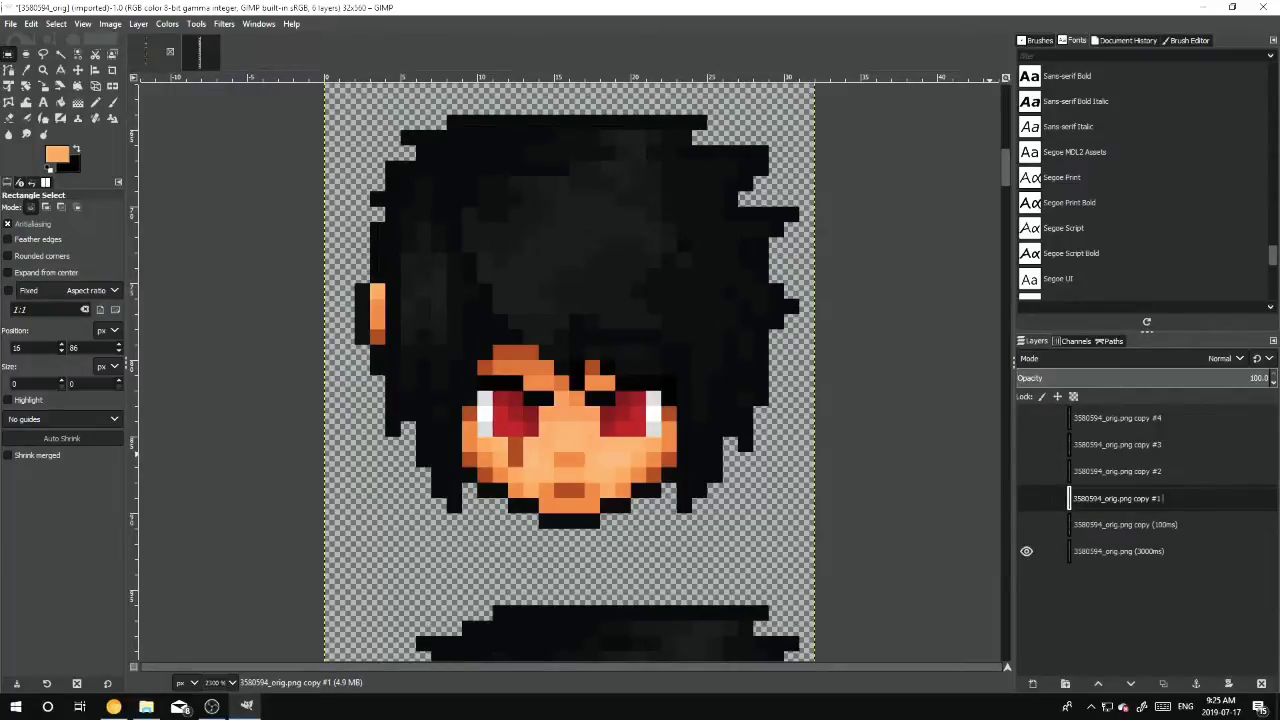
double_click(1174, 472)
click(1174, 472)
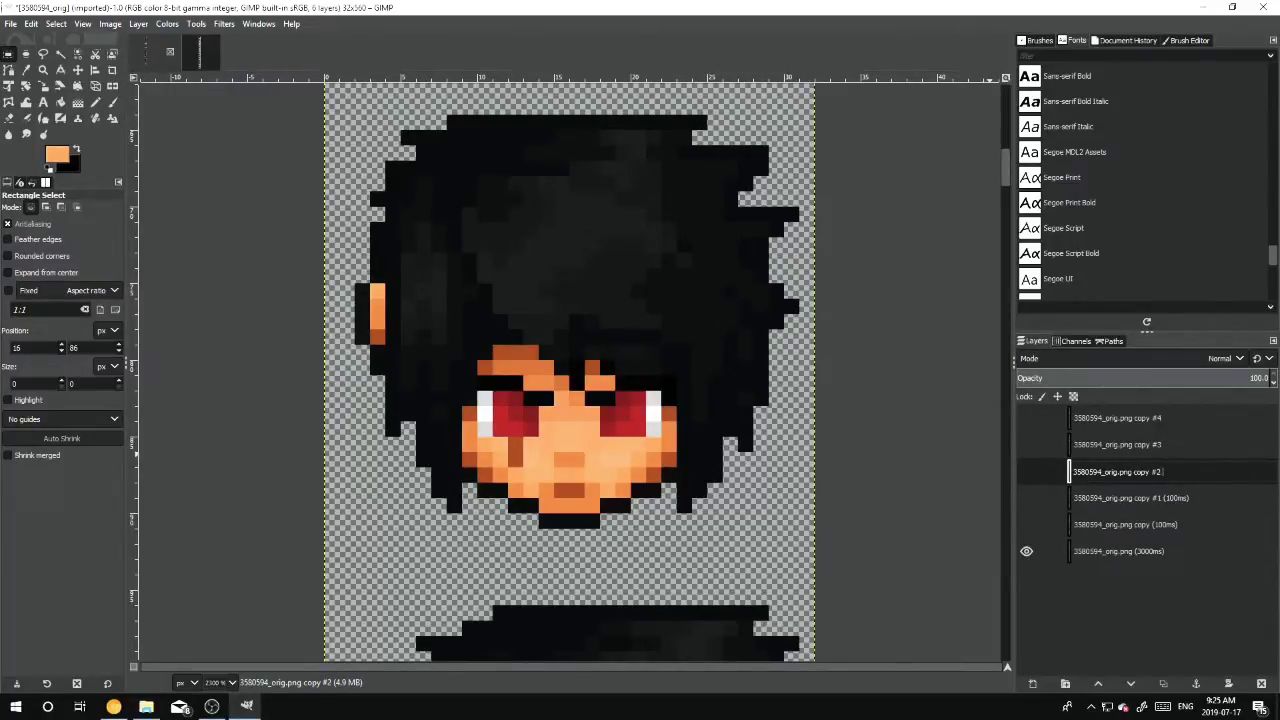
key(ctrl+v)
double_click(1166, 444)
click(1166, 444)
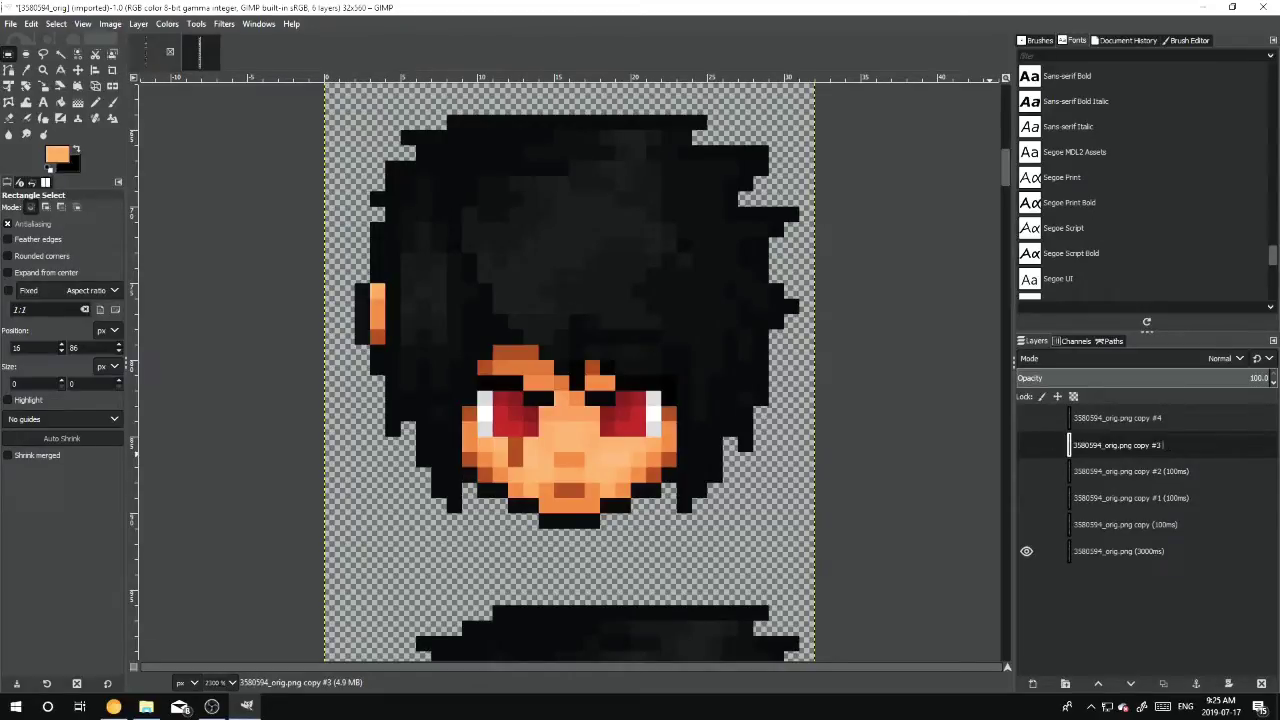
key(ctrl+v)
double_click(1166, 420)
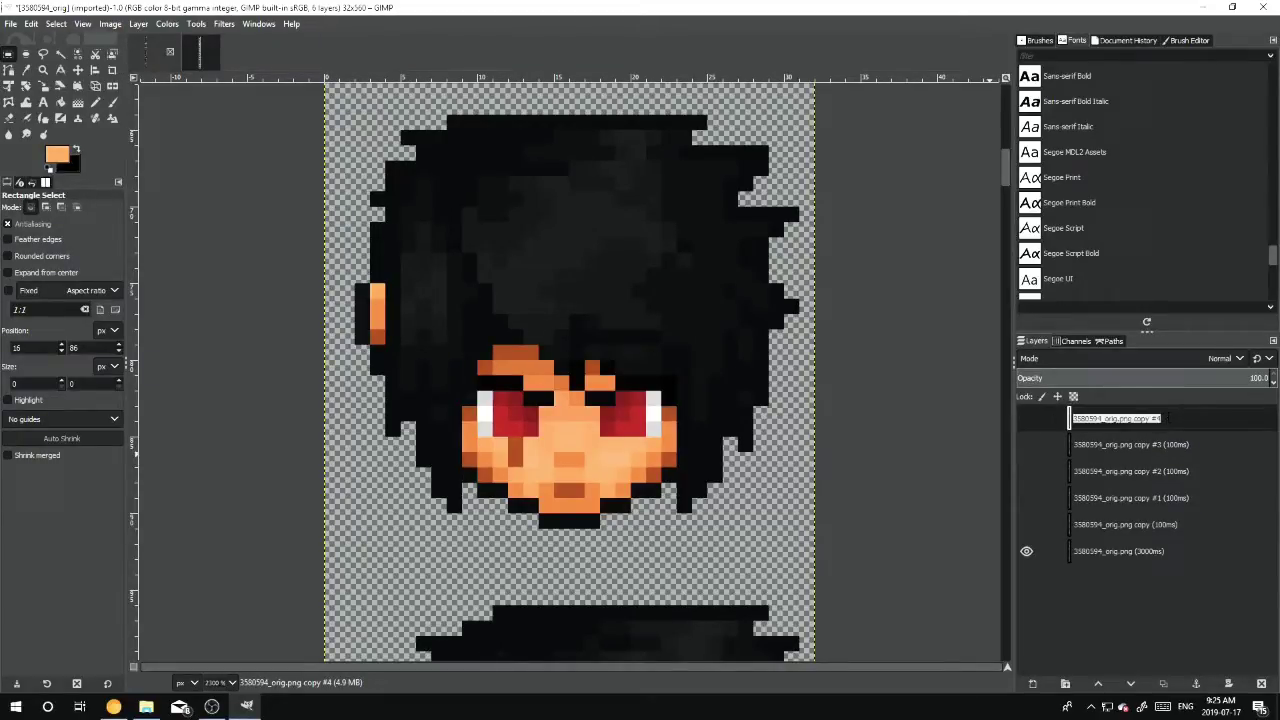
click(1164, 418)
key(ctrl+v)
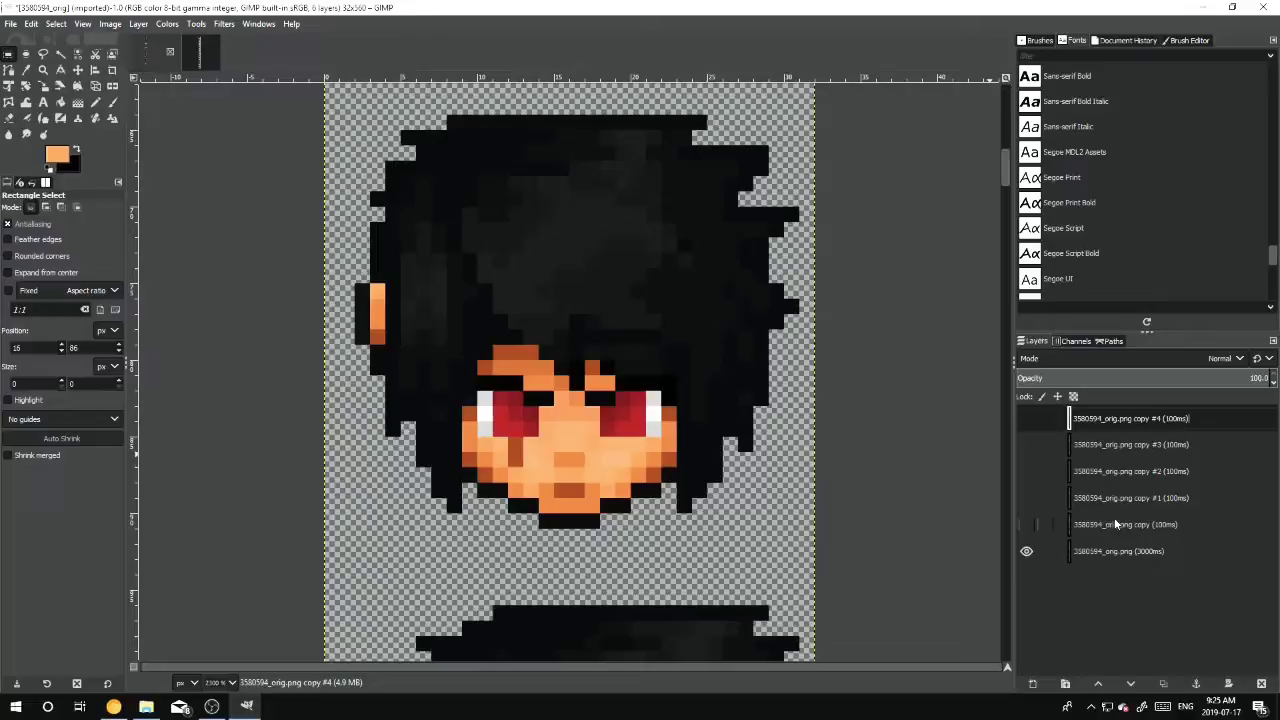
key(Return)
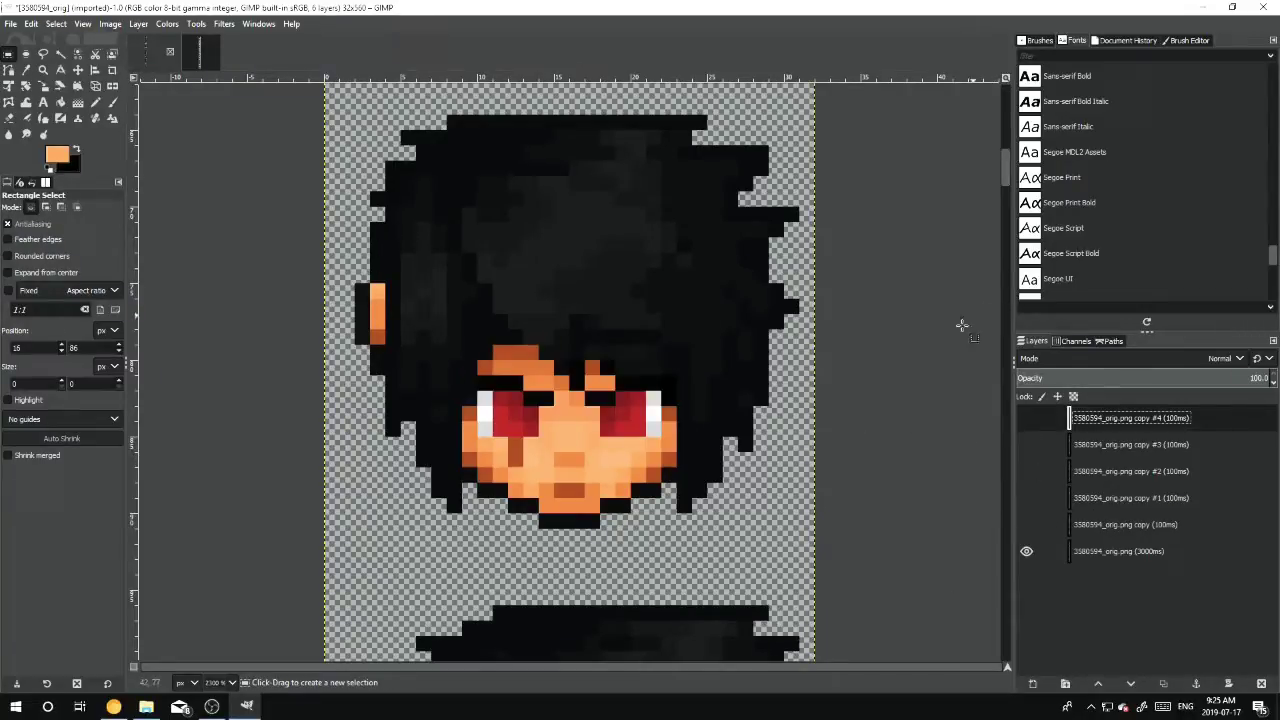
Show the five copy frames one by one to preview the blink
click(1036, 530)
click(1026, 524)
click(1026, 498)
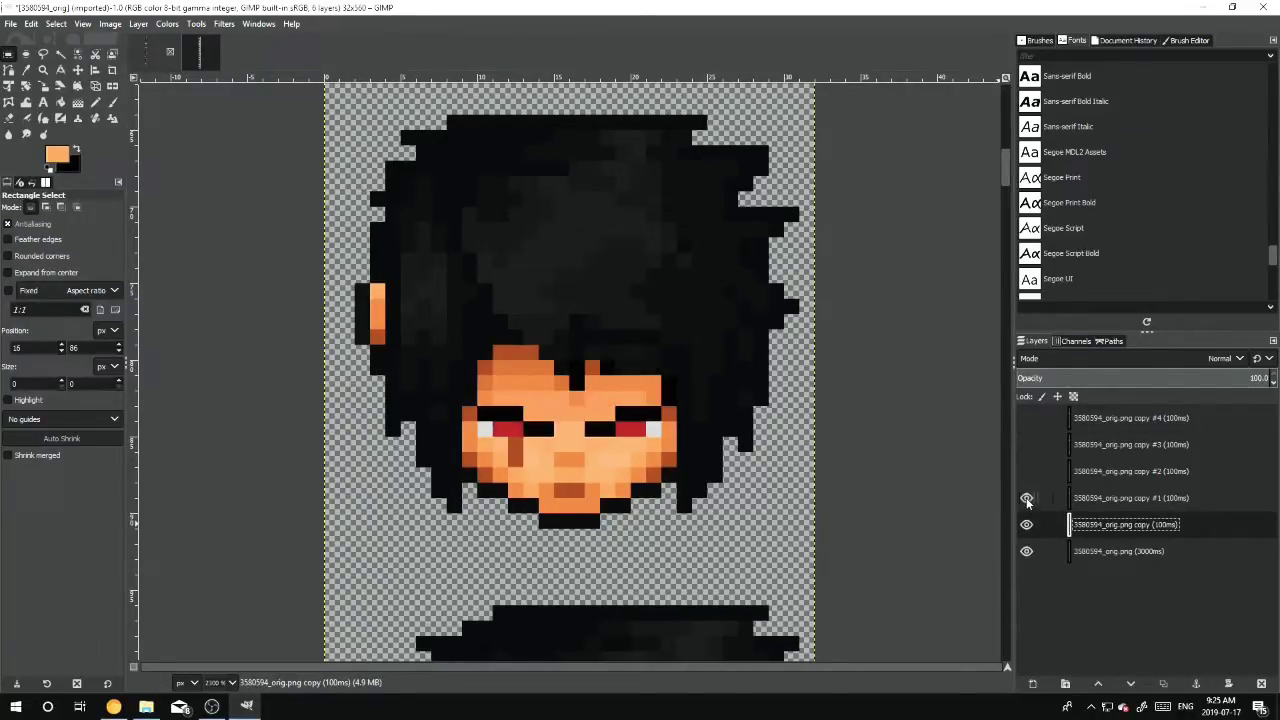
click(1026, 471)
click(1026, 444)
click(1026, 418)
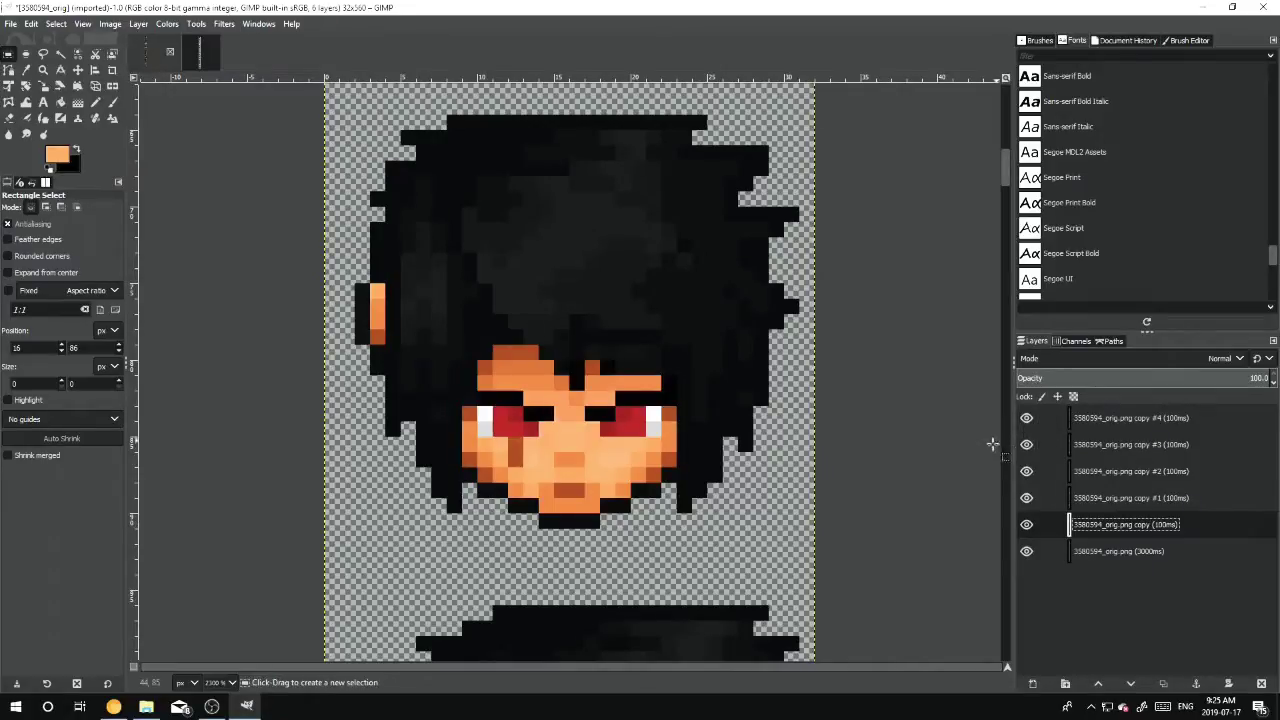
Make the 3000ms base layer active and hide all five copy frames again
click(1135, 550)
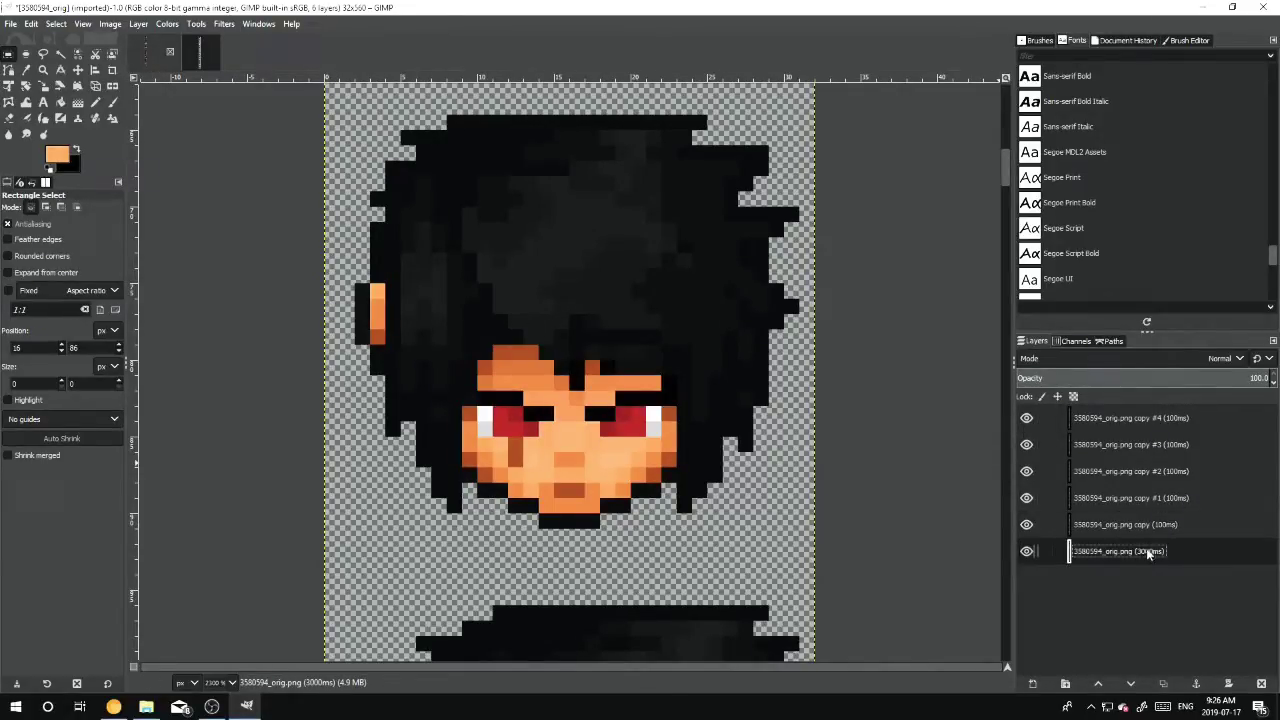
click(1026, 418)
click(1026, 444)
click(1026, 471)
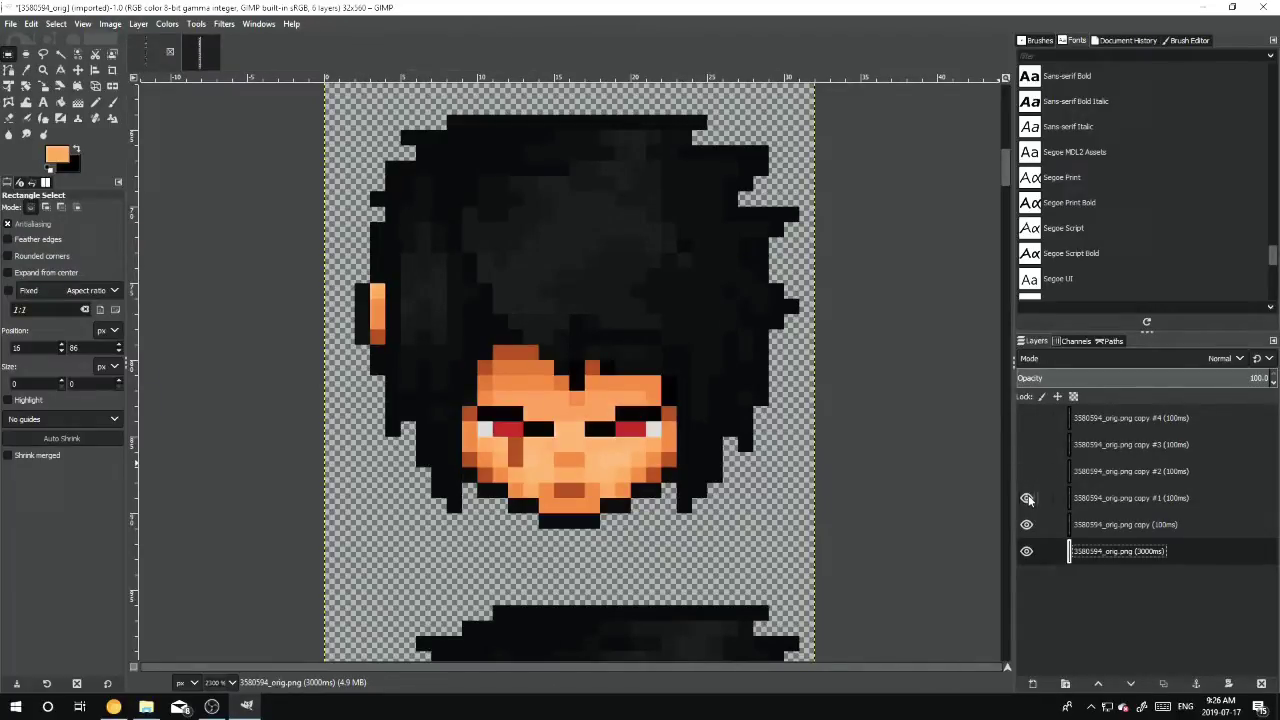
click(1026, 497)
click(1027, 524)
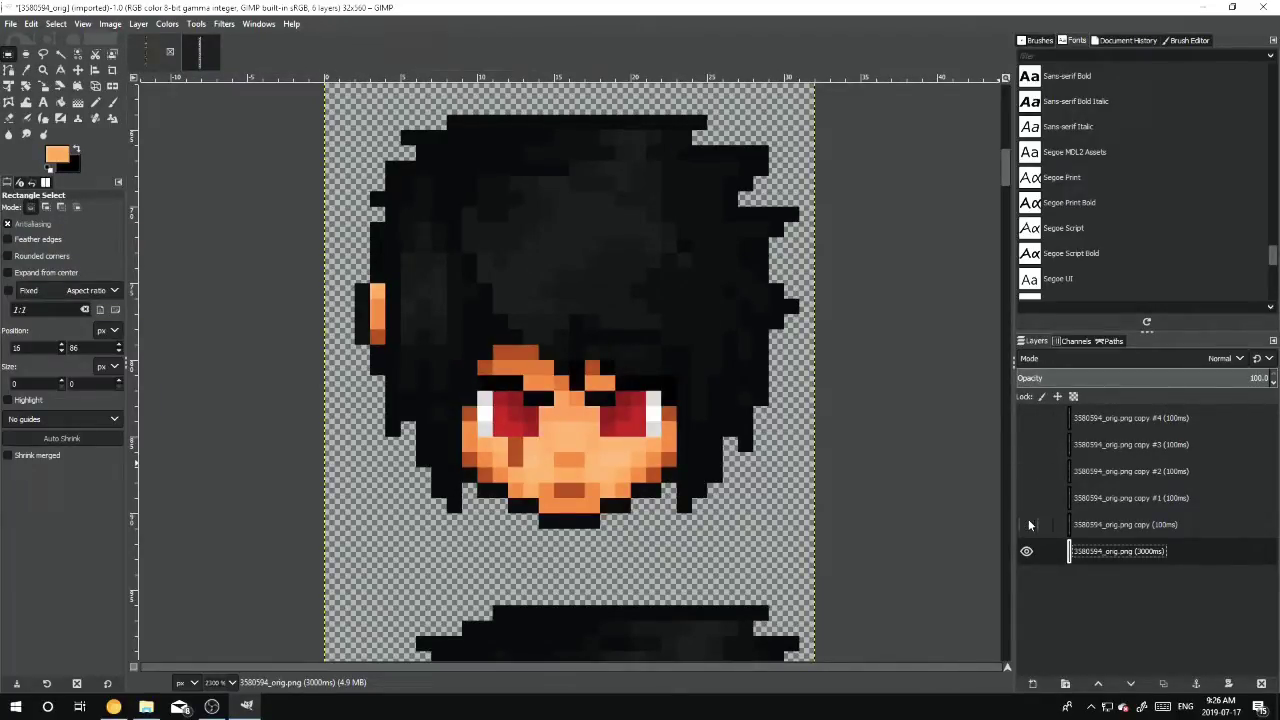
Select each copy layer in turn, from copy (100ms) up to copy #4
click(1160, 526)
click(1172, 498)
click(1186, 471)
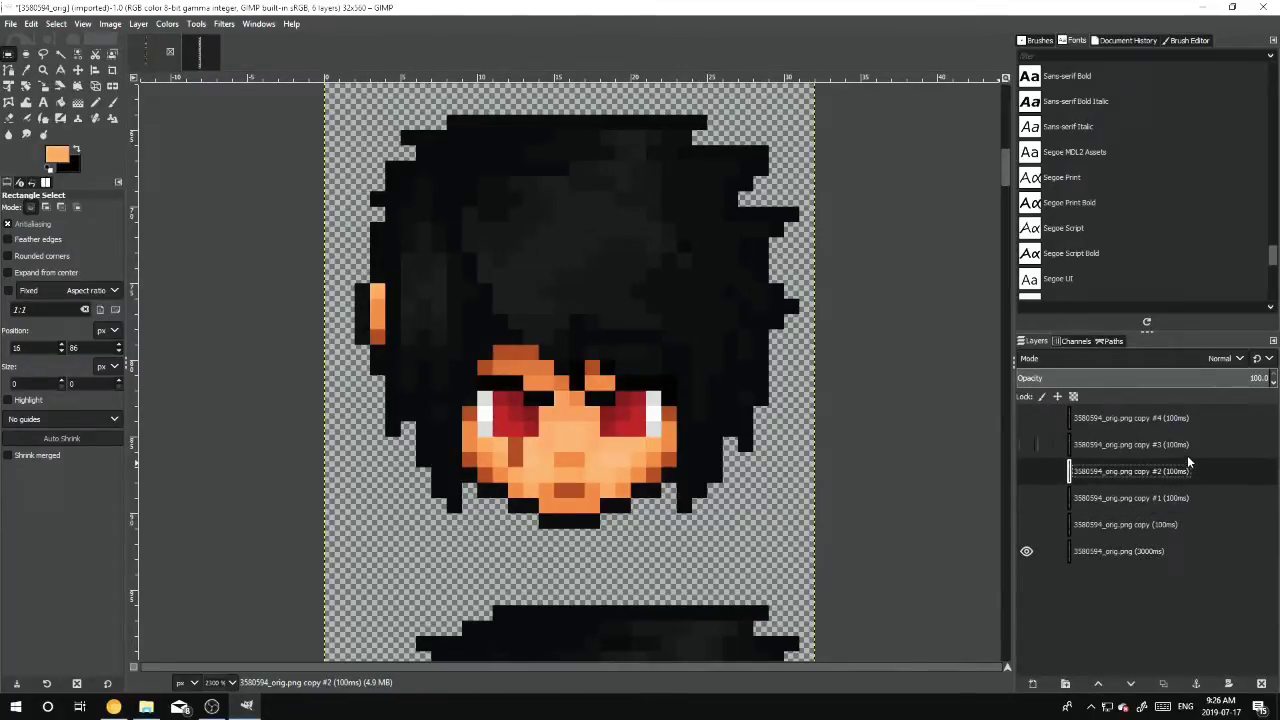
click(1188, 445)
click(1192, 418)
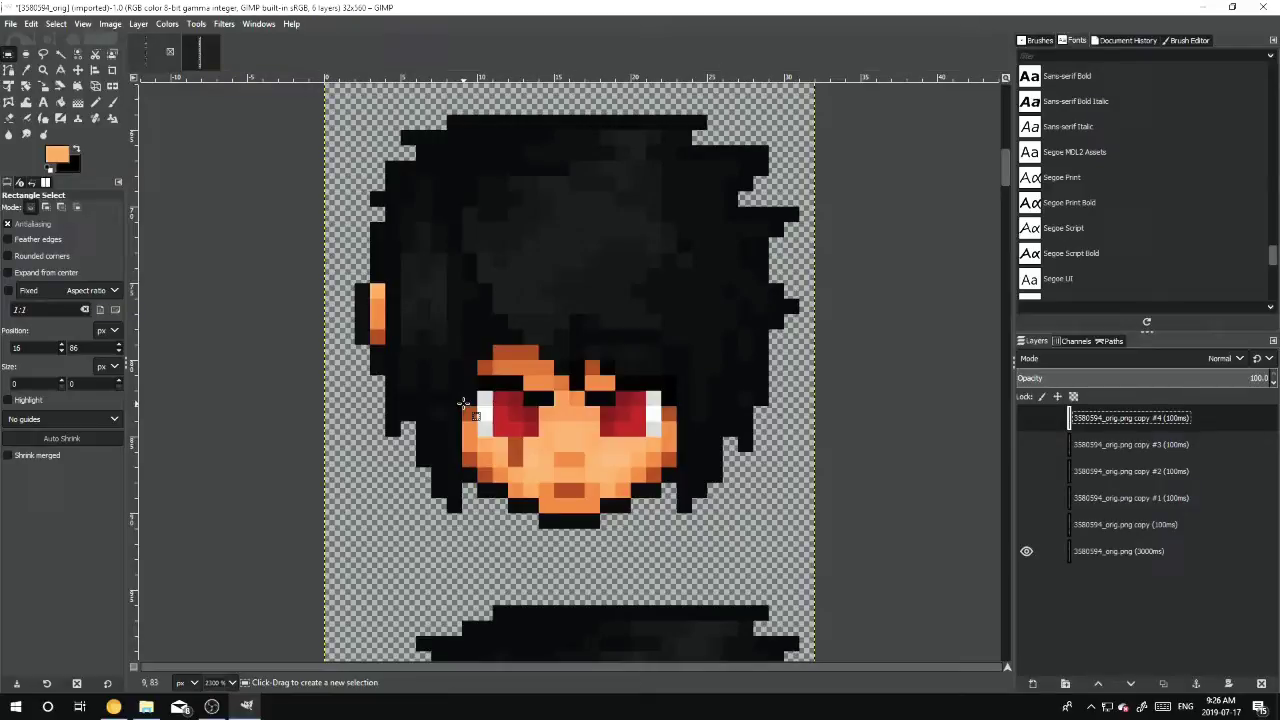
Save As 'Test Head.gif' and take the Extension Mismatch route to the Export dialog
click(9, 24)
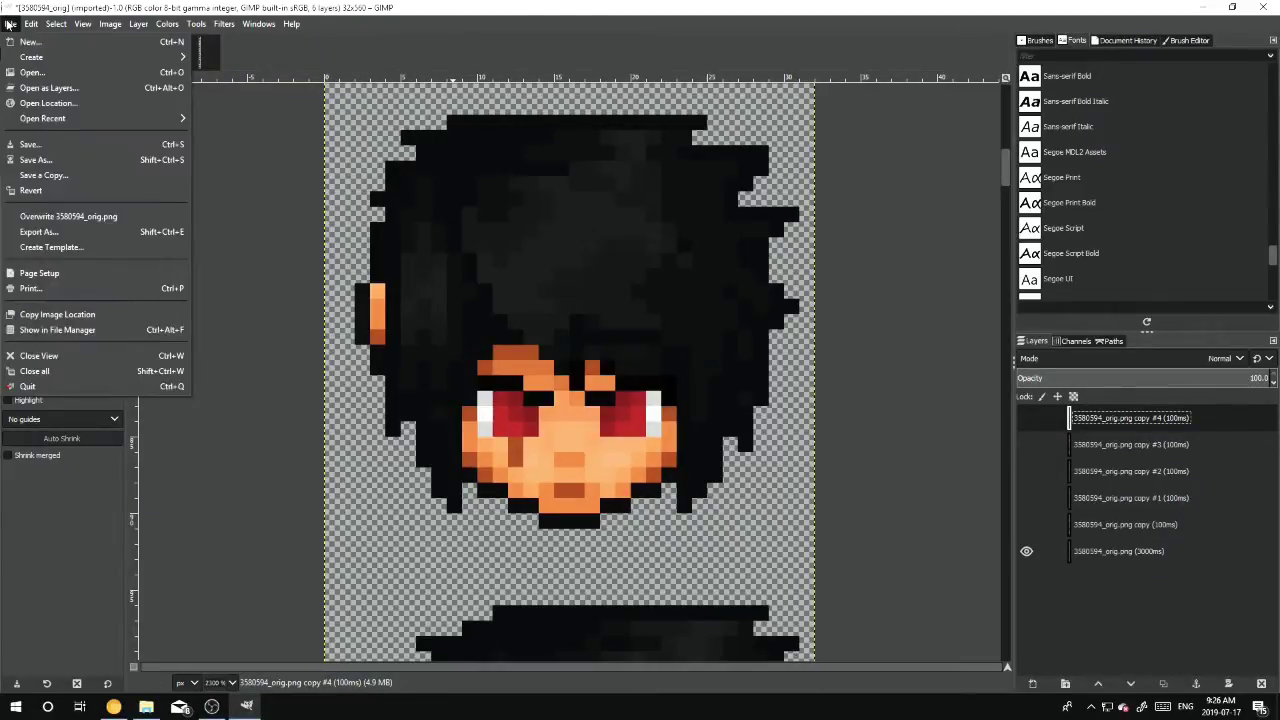
click(87, 158)
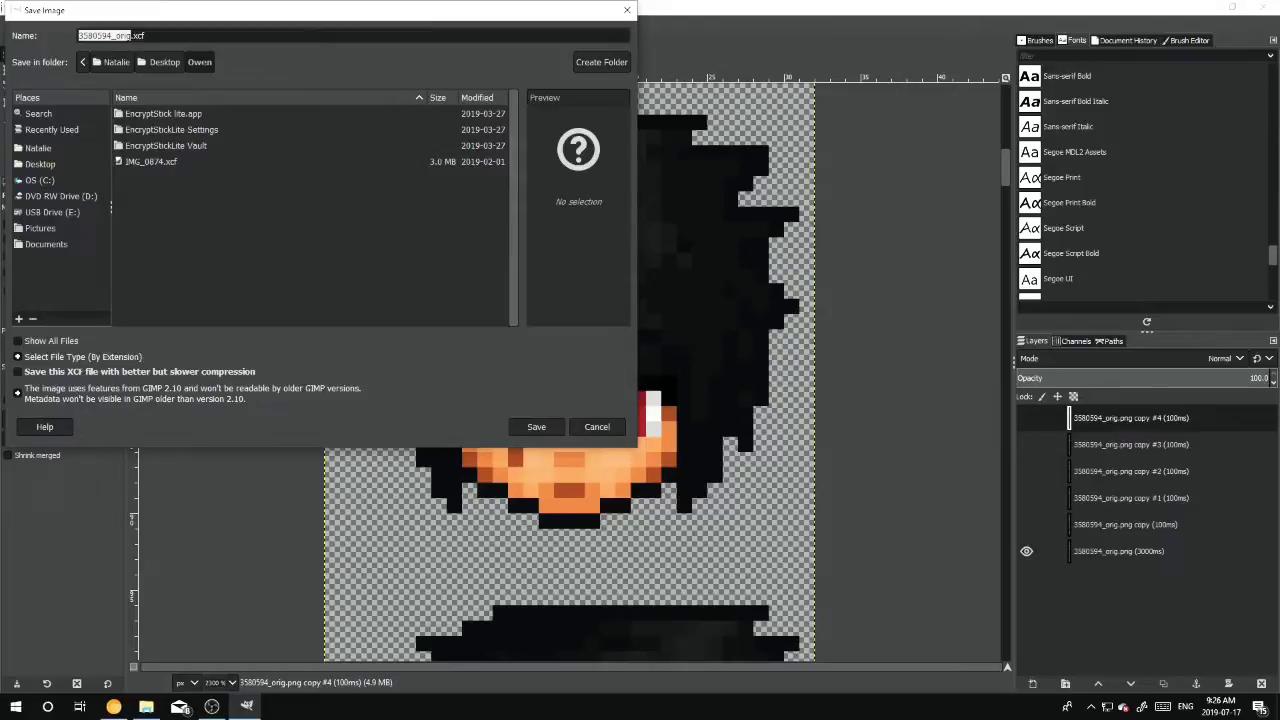
text(Test Head)
double_click(125, 36)
text(gif)
click(522, 424)
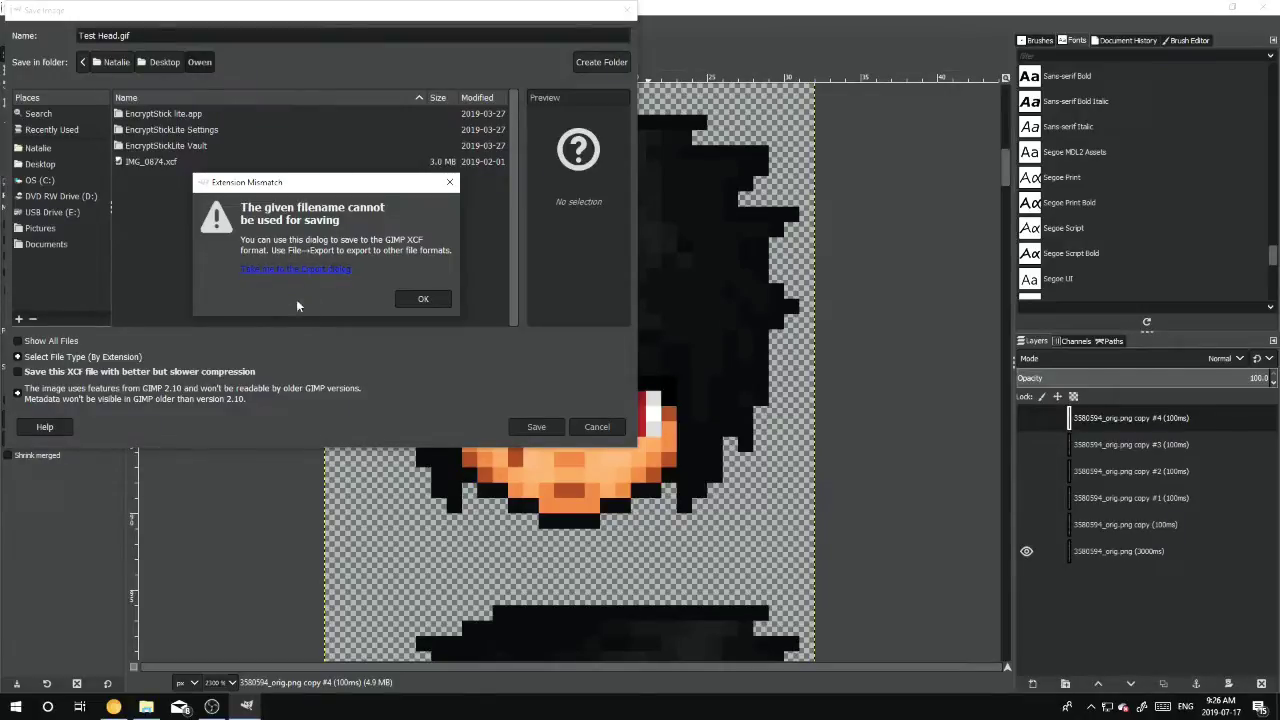
click(285, 272)
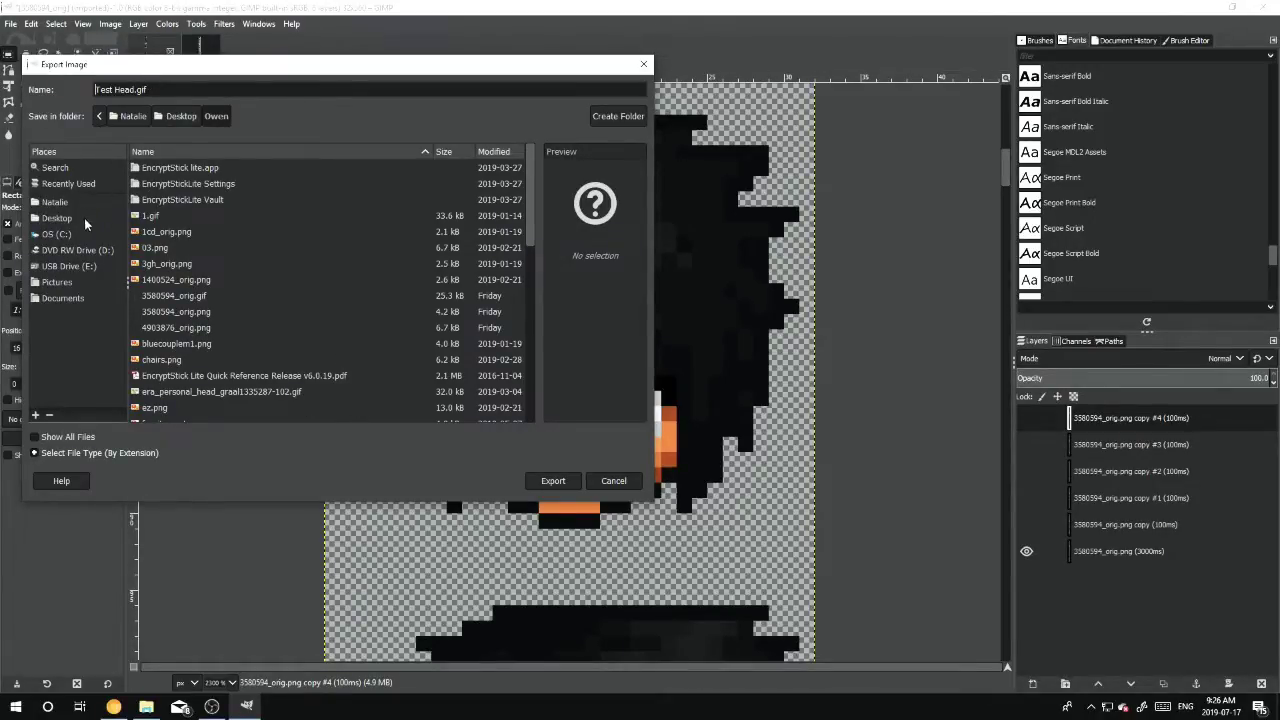
Export the image as Test Head.gif into the Owen folder on the Desktop
click(75, 220)
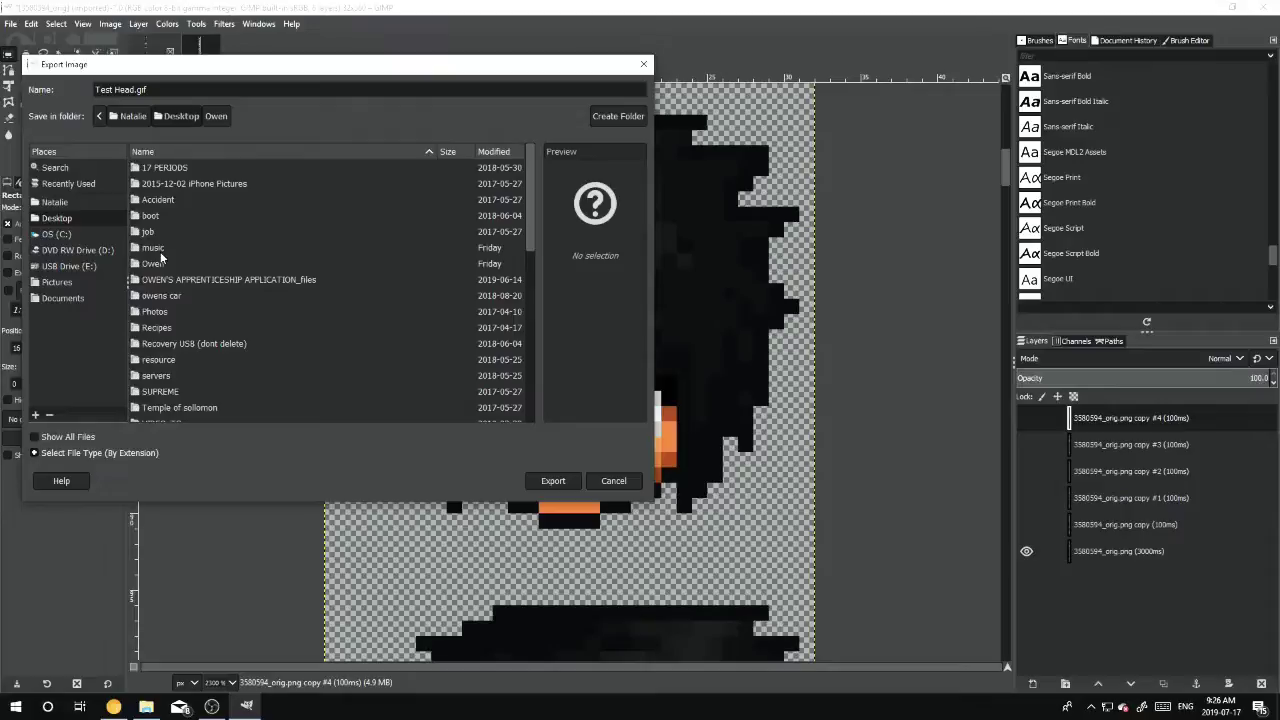
click(158, 266)
double_click(158, 265)
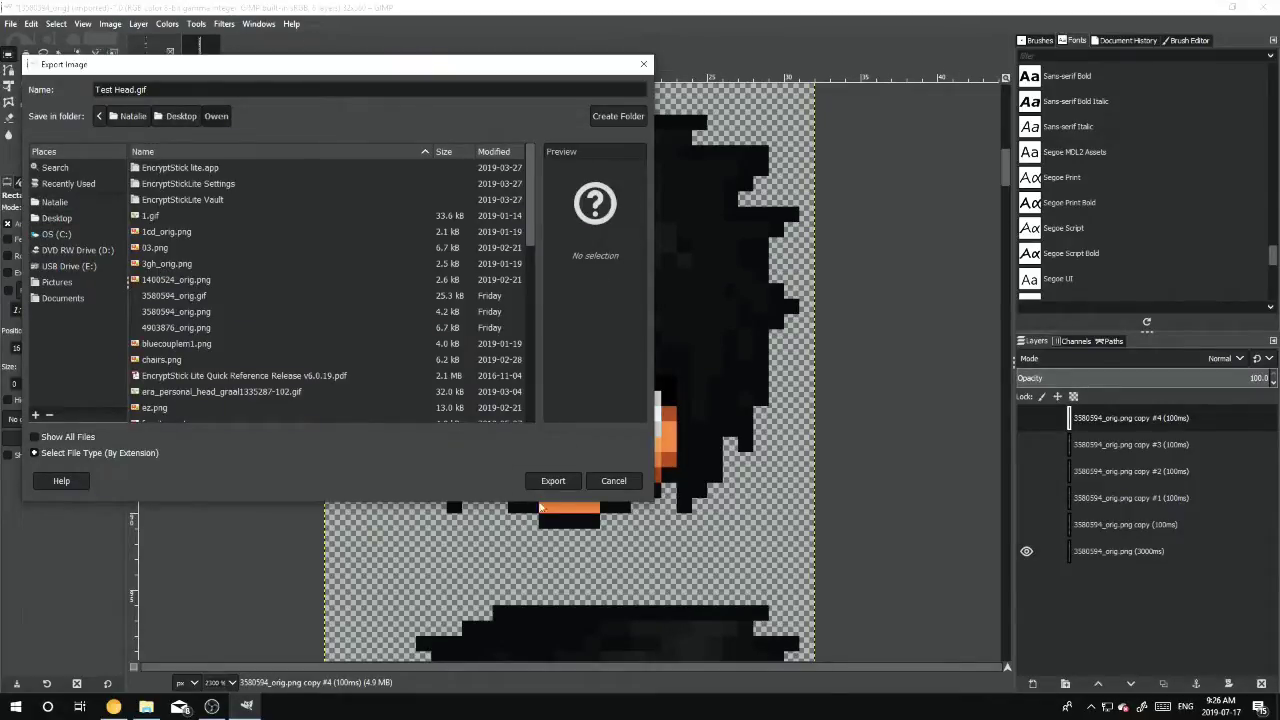
click(553, 481)
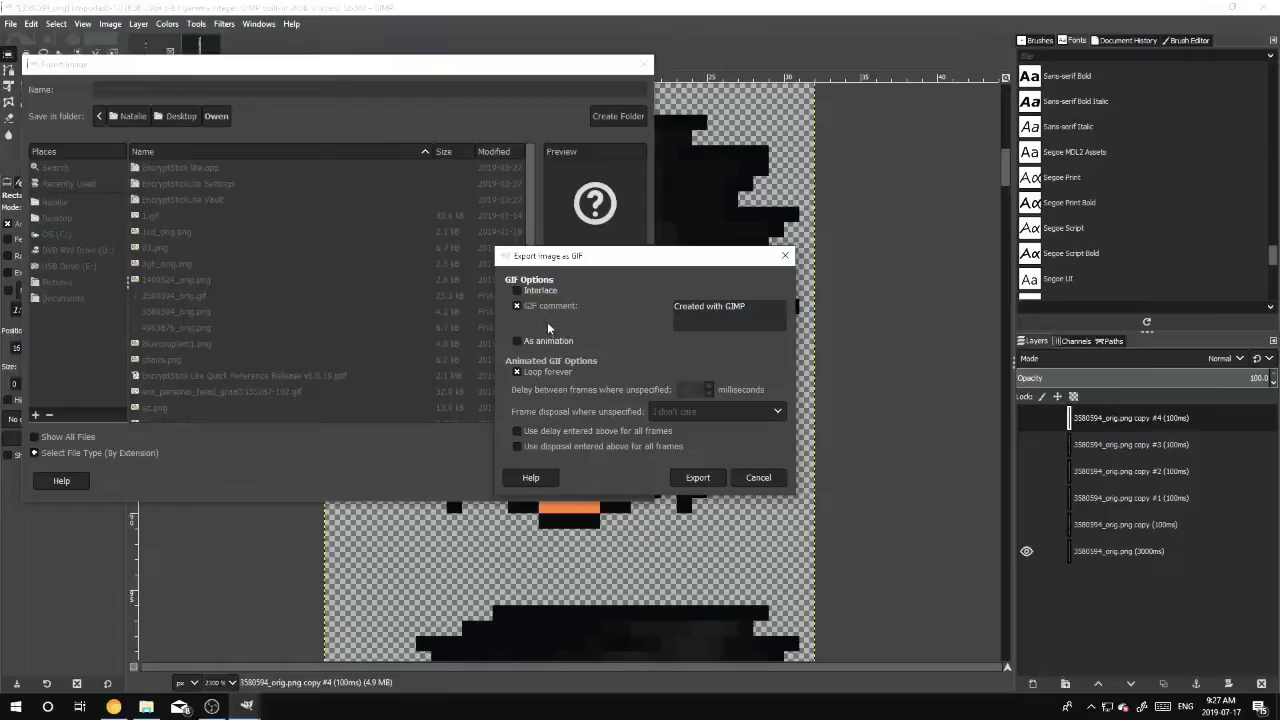
Set the GIF to export as an animation with disposal used for all frames
click(525, 341)
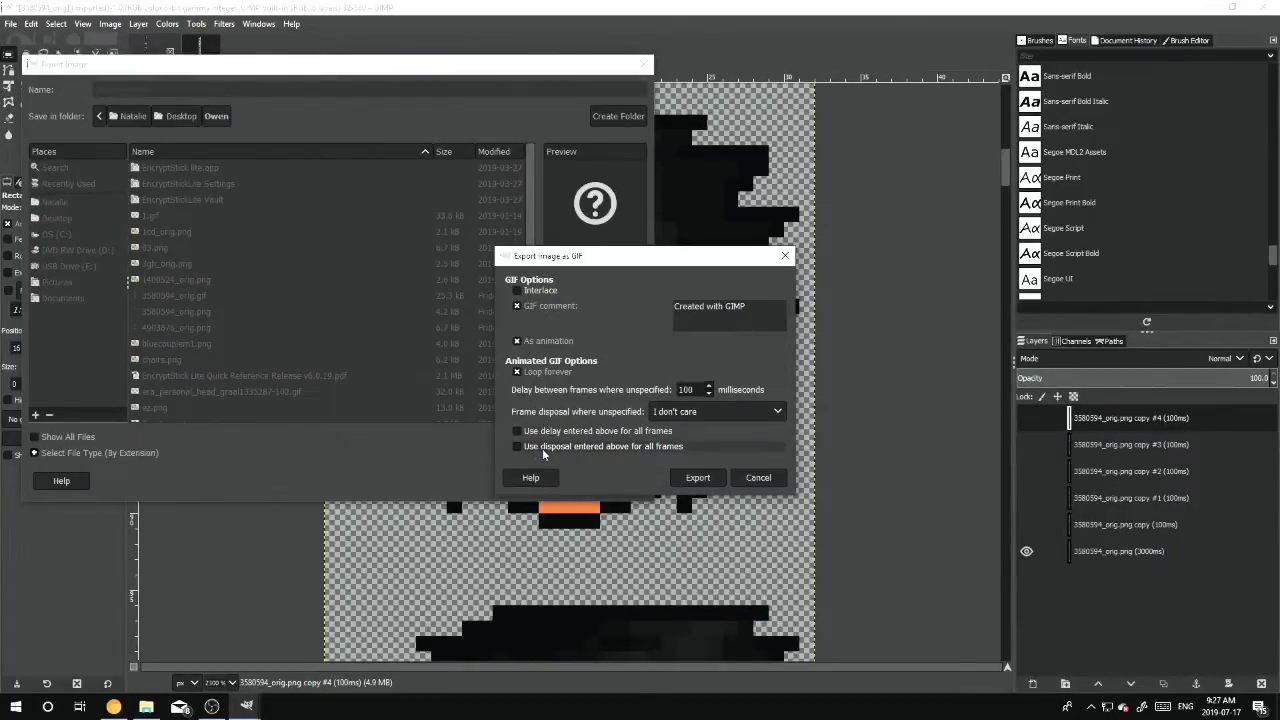
click(643, 451)
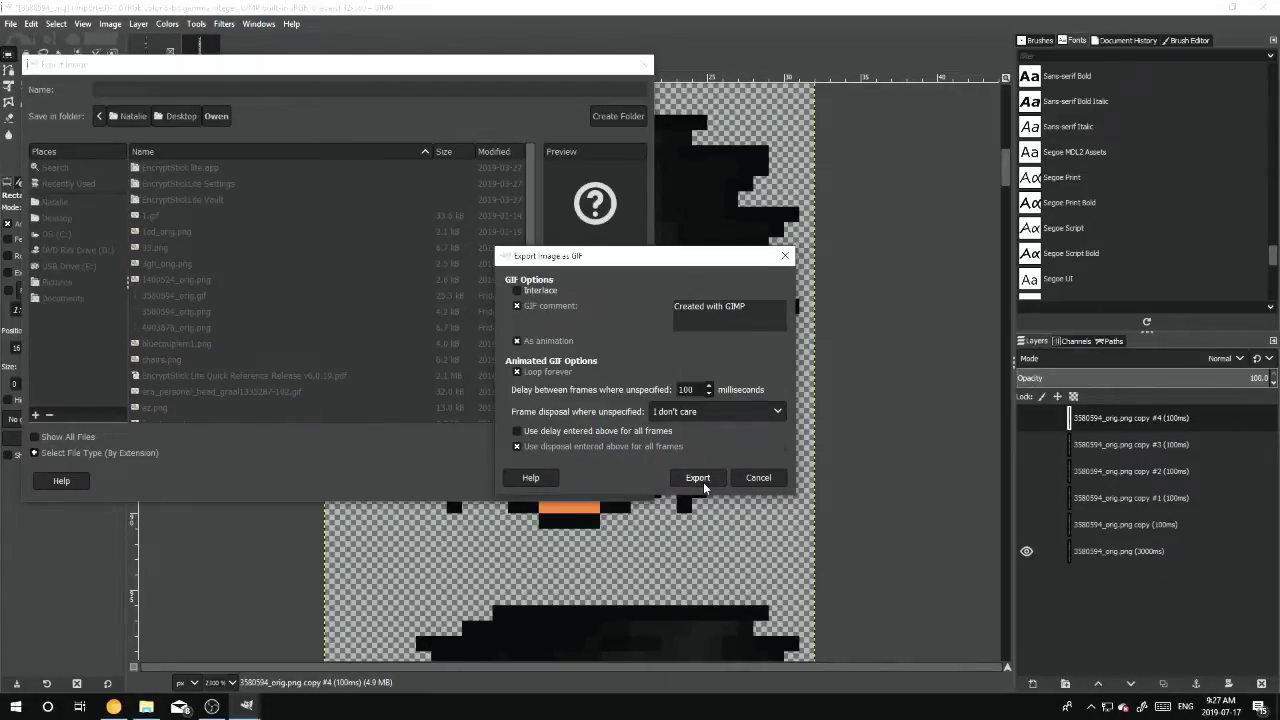
click(697, 478)
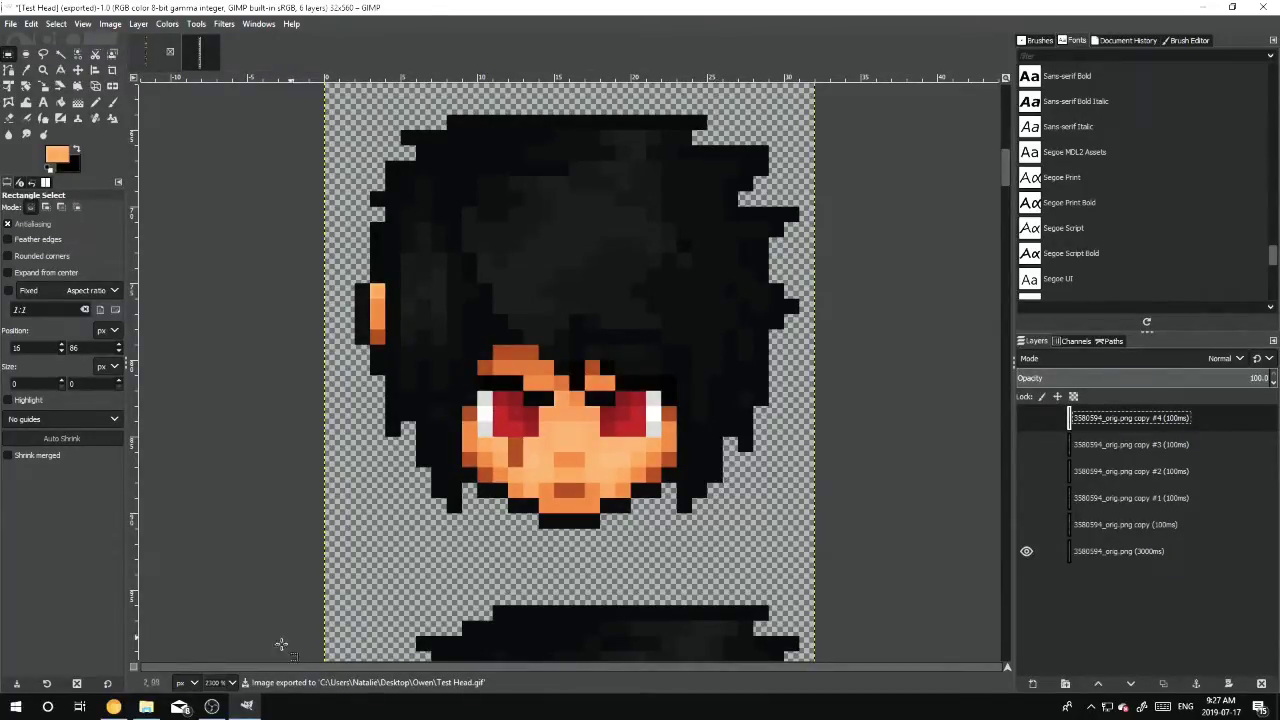
Switch to Chrome and enter 'graal' to load the GraalOnline Era Image Upload page
click(110, 706)
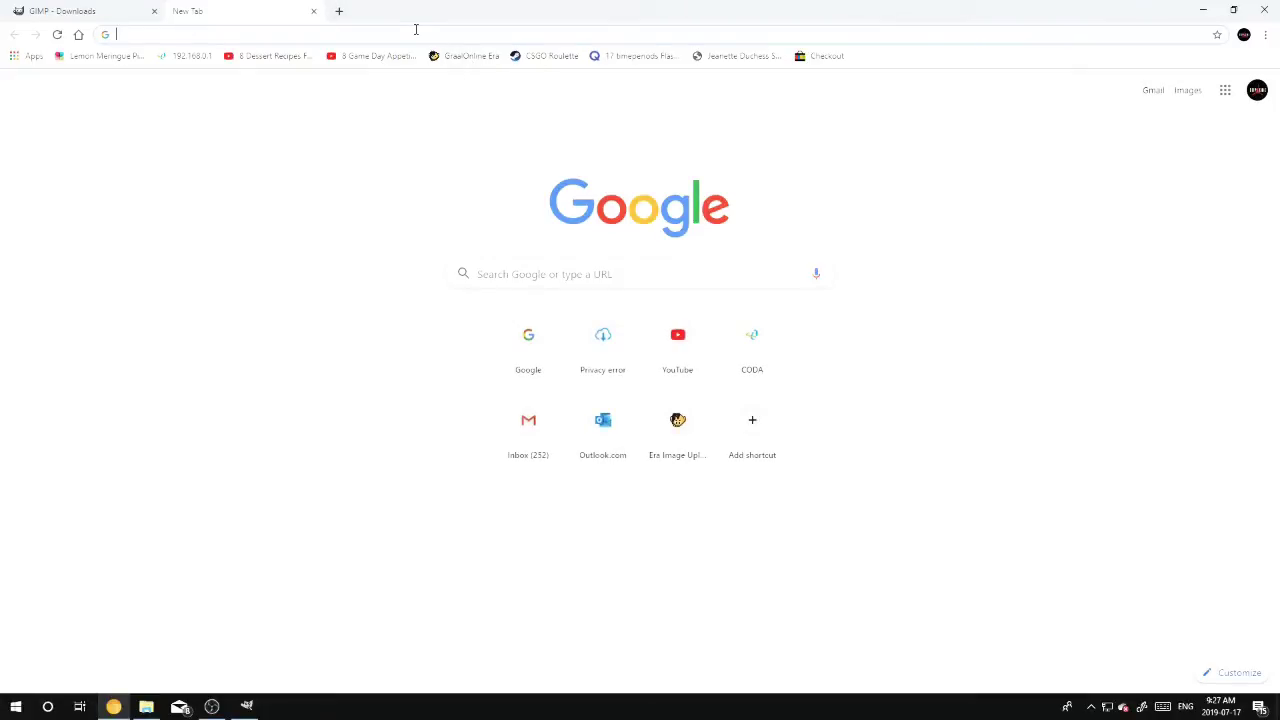
text(graalonline.com)
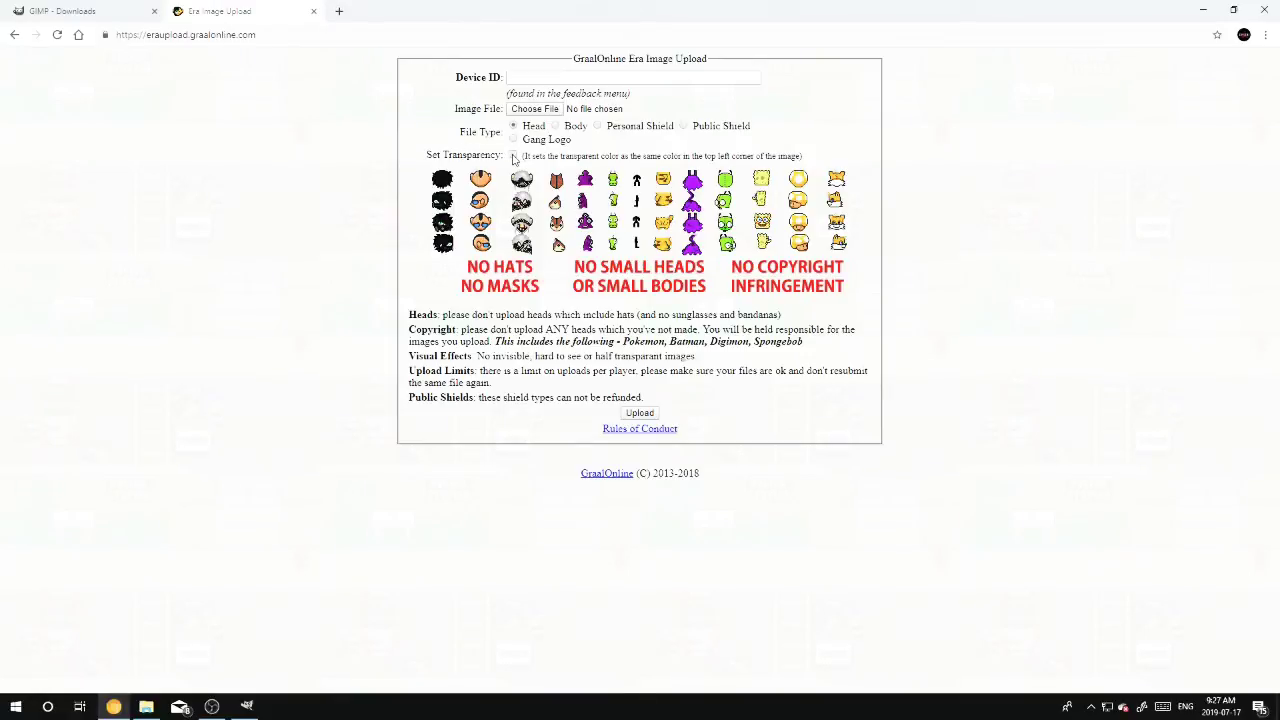
Return to the pixel-art head in GIMP and clear the canvas selection
click(240, 708)
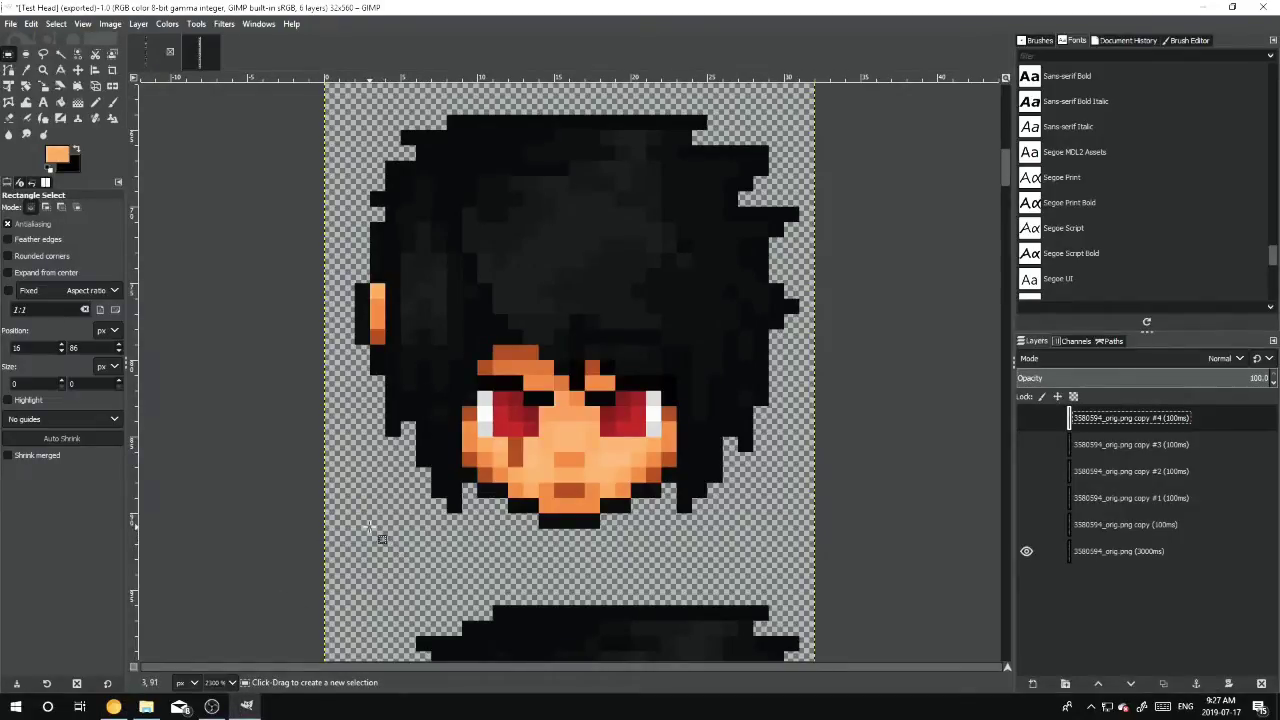
drag(371, 517, 416, 550)
click(466, 571)
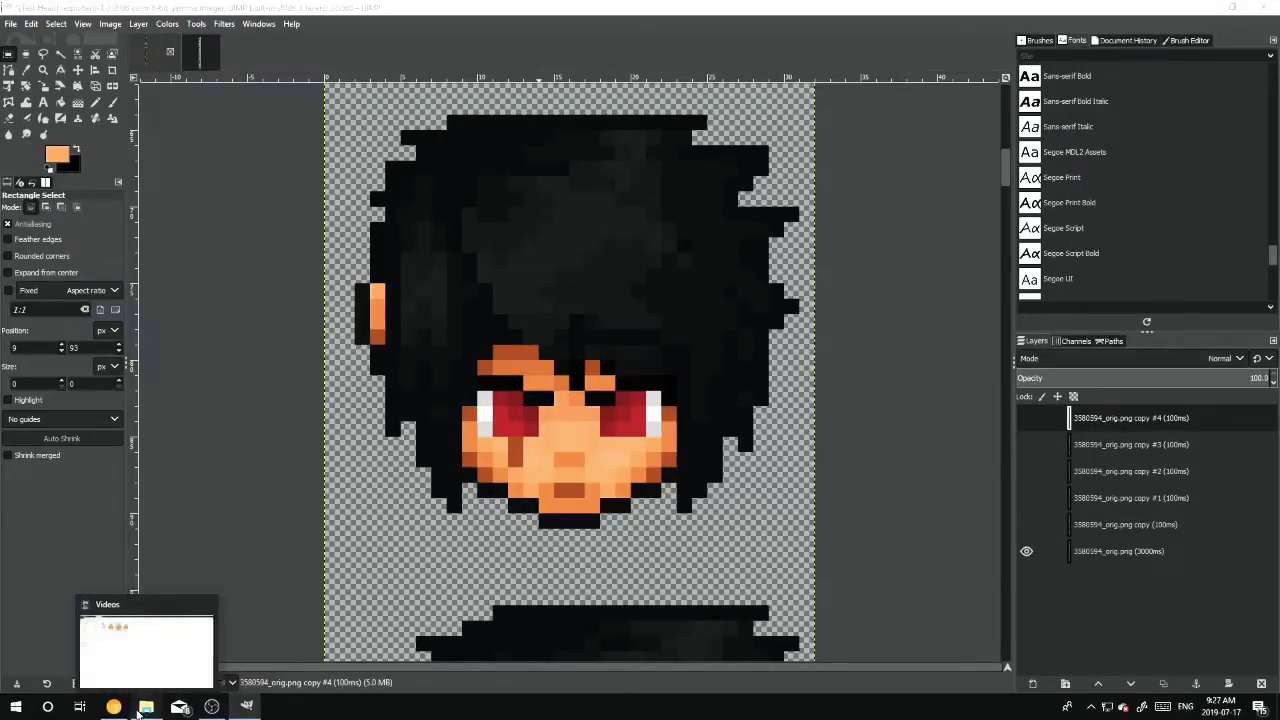
Glance at the file browser, then go back to the image upload page
click(146, 707)
click(150, 708)
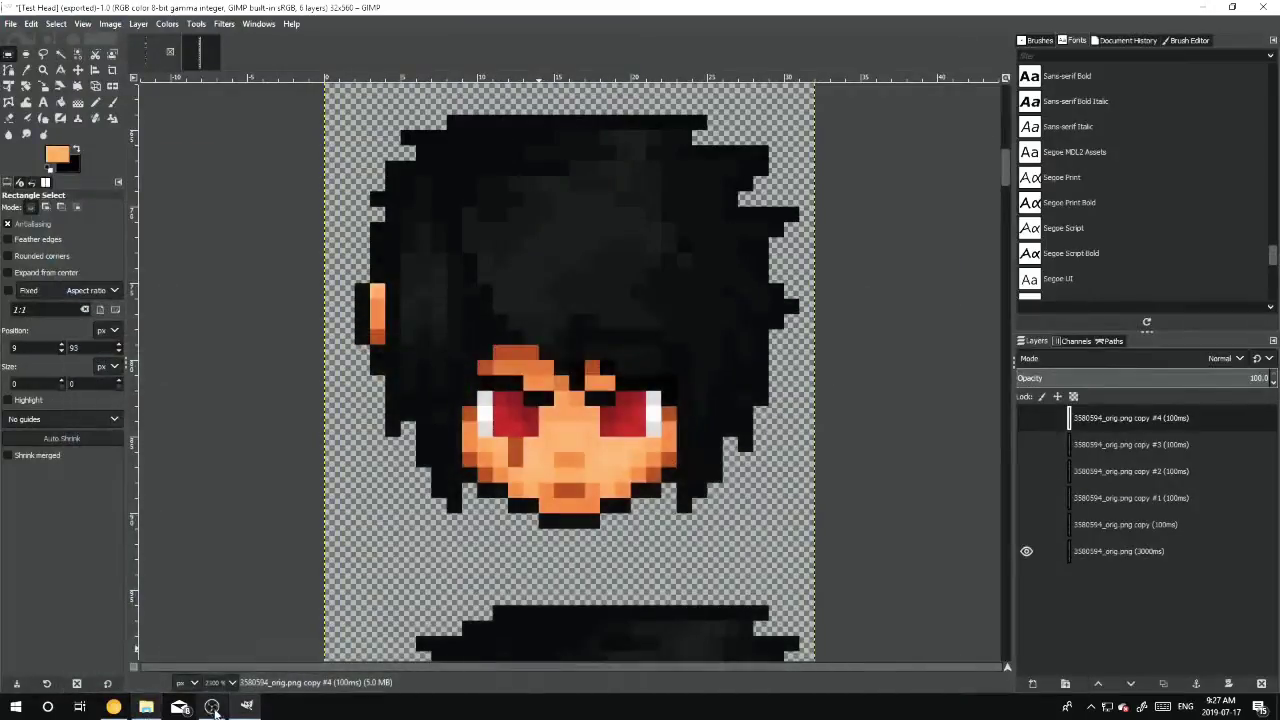
click(113, 707)
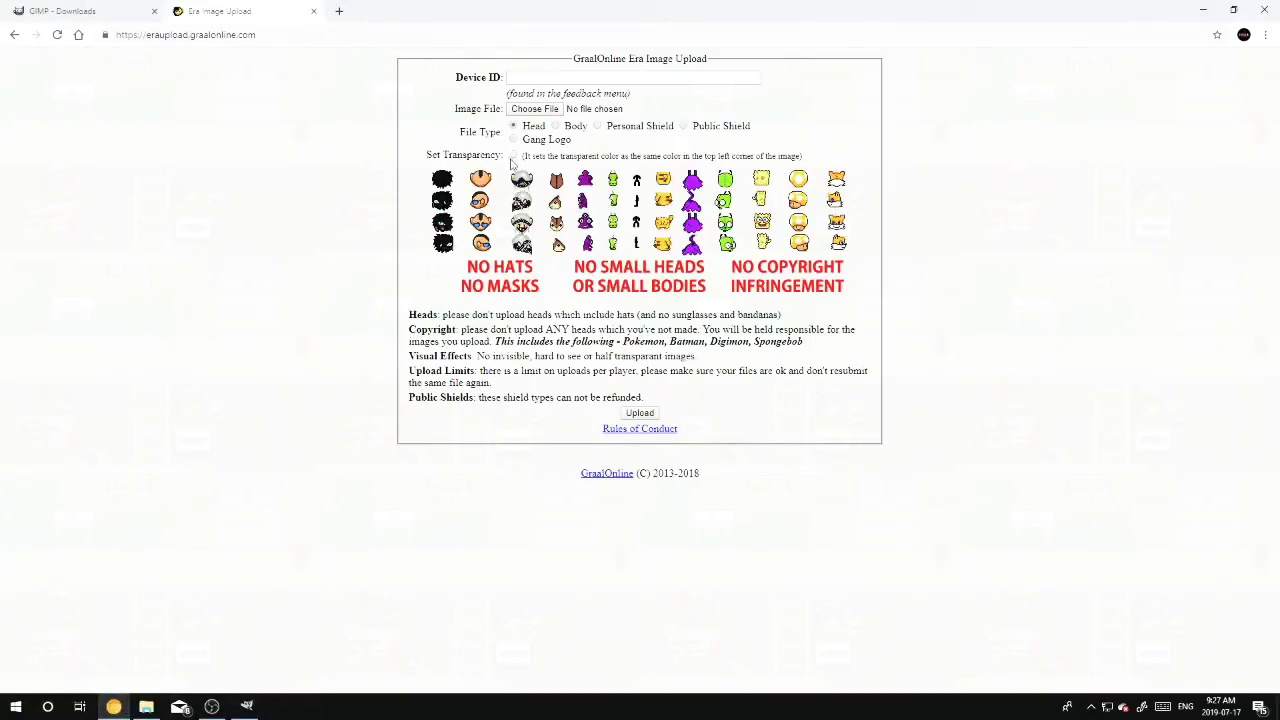
click(246, 707)
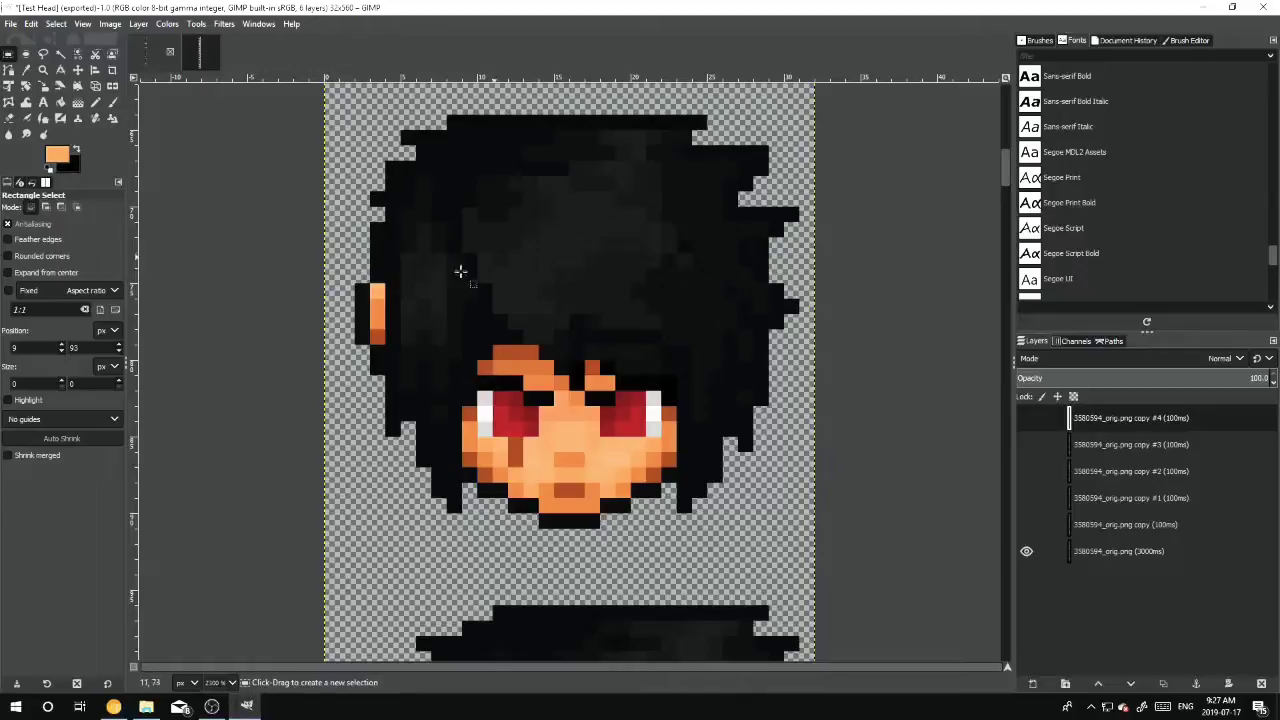